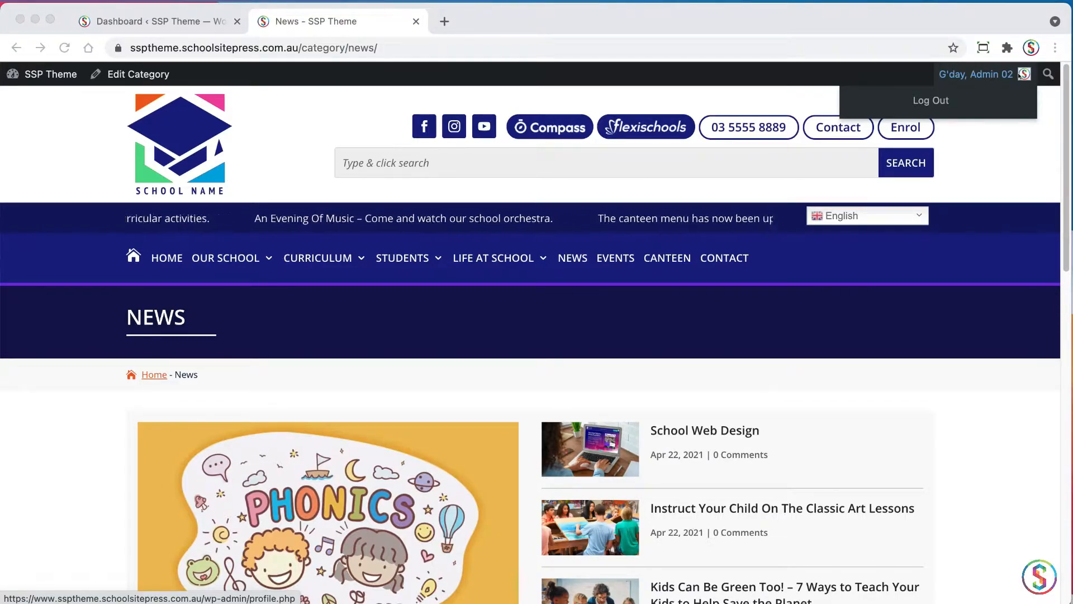
Step: In the Get Into Coaching folder, Quick Look Coaching-Made-Easy-Training-Drills.pdf and close the preview
{"action": "key", "text": "super+Tab"}
{"action": "key", "text": "super+Tab"}
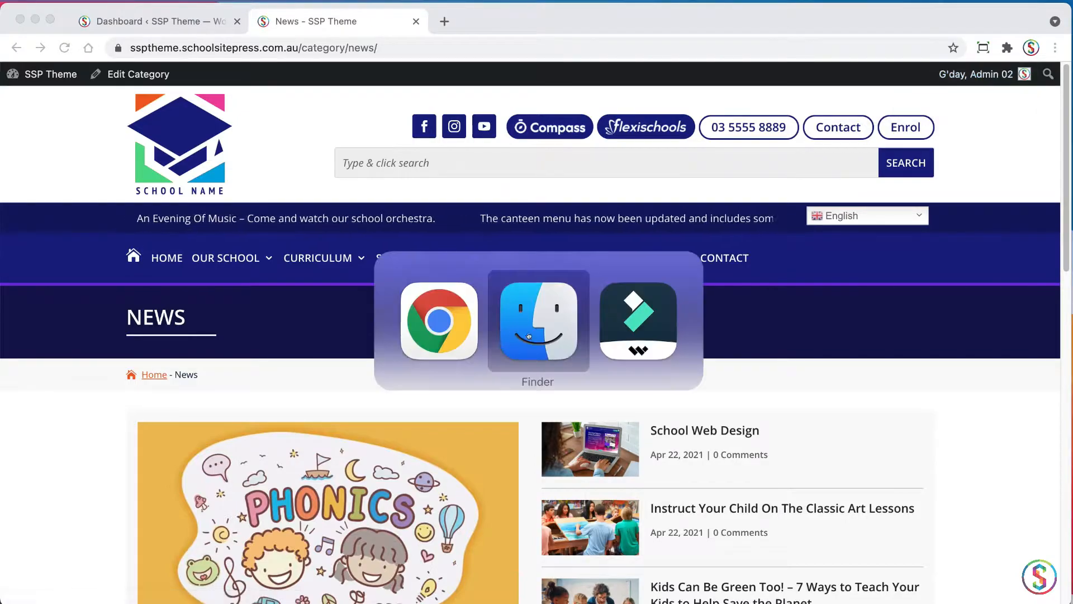
{"action": "left_click", "coordinate": [90, 173]}
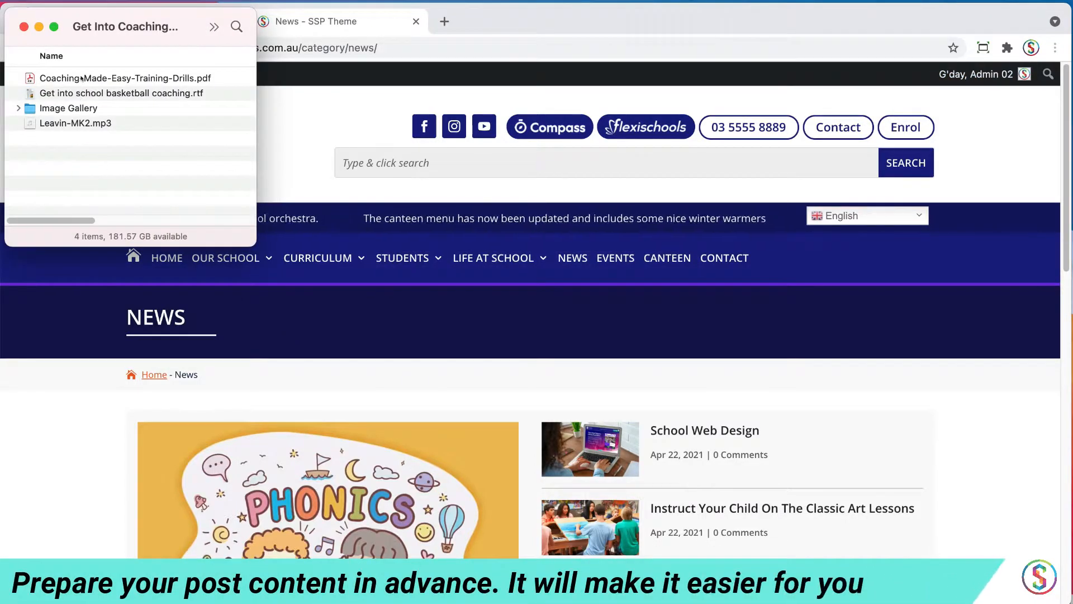
{"action": "left_click", "coordinate": [82, 78]}
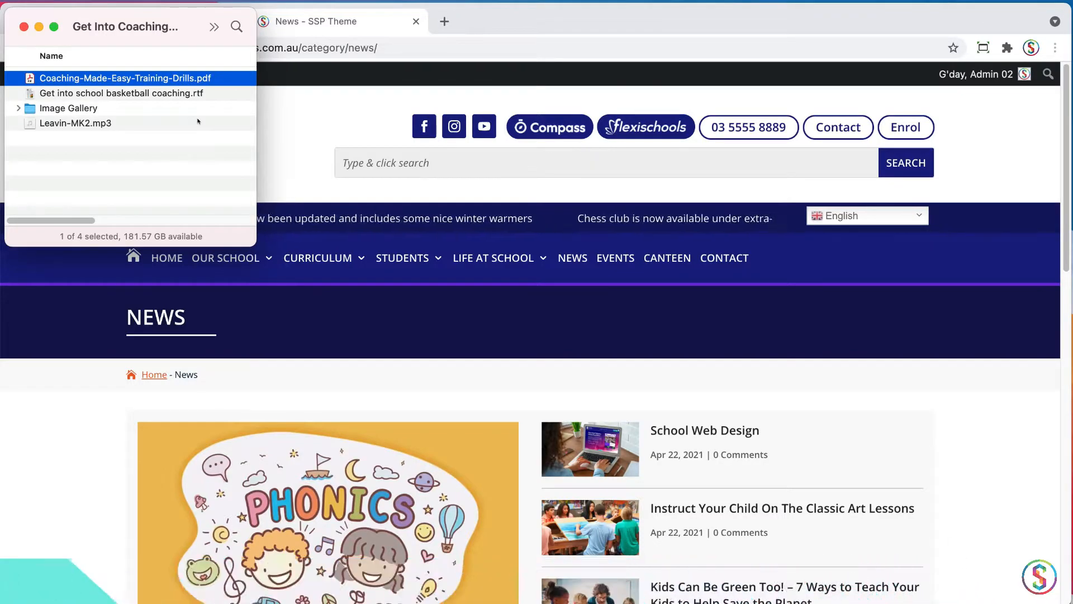
{"action": "key", "text": "space"}
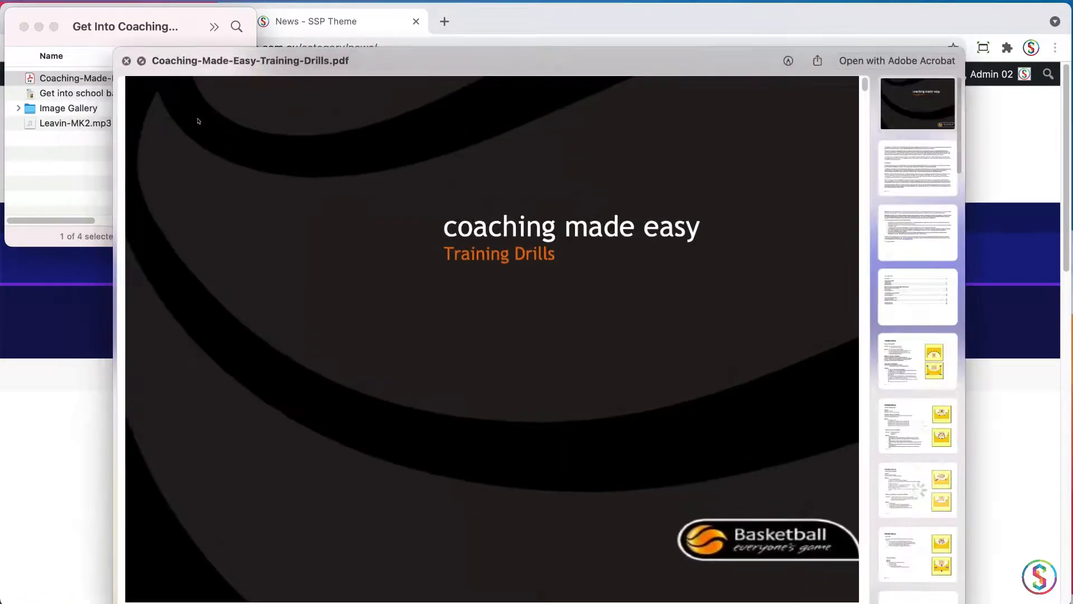
{"action": "key", "text": "space"}
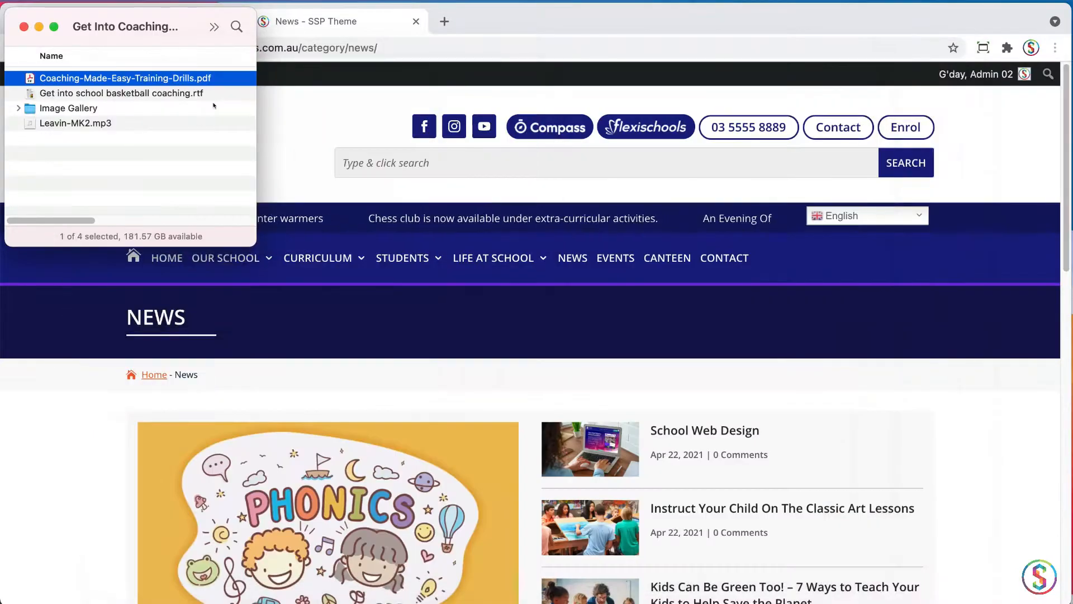
Step: Open the basketball coaching RTF in TextEdit, resize its window, and read the opening paragraphs
{"action": "double_click", "coordinate": [30, 94]}
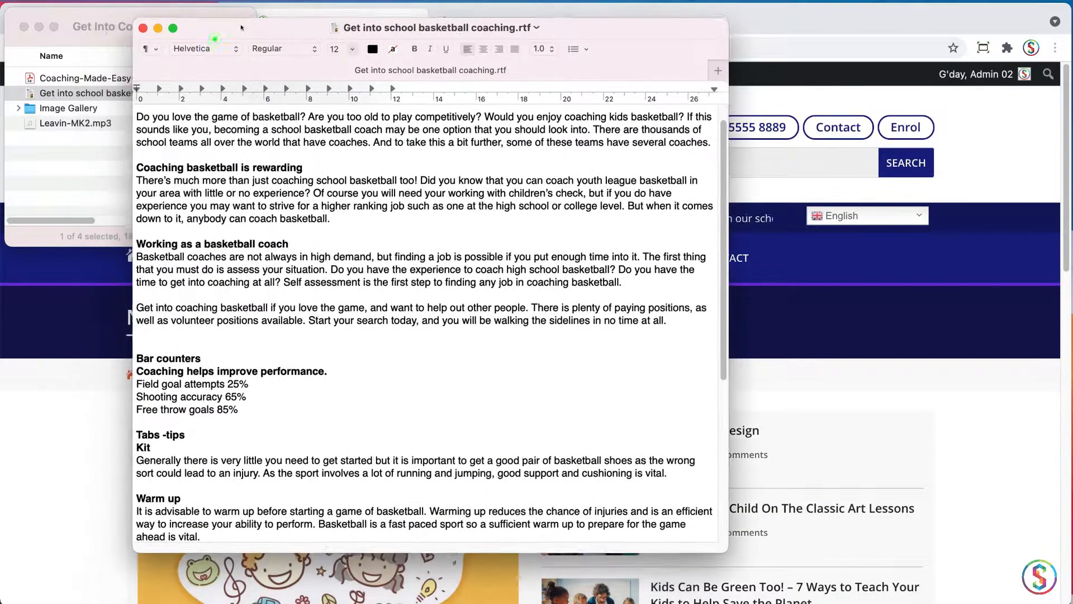
{"action": "left_click_drag", "start_coordinate": [242, 27], "coordinate": [260, 16]}
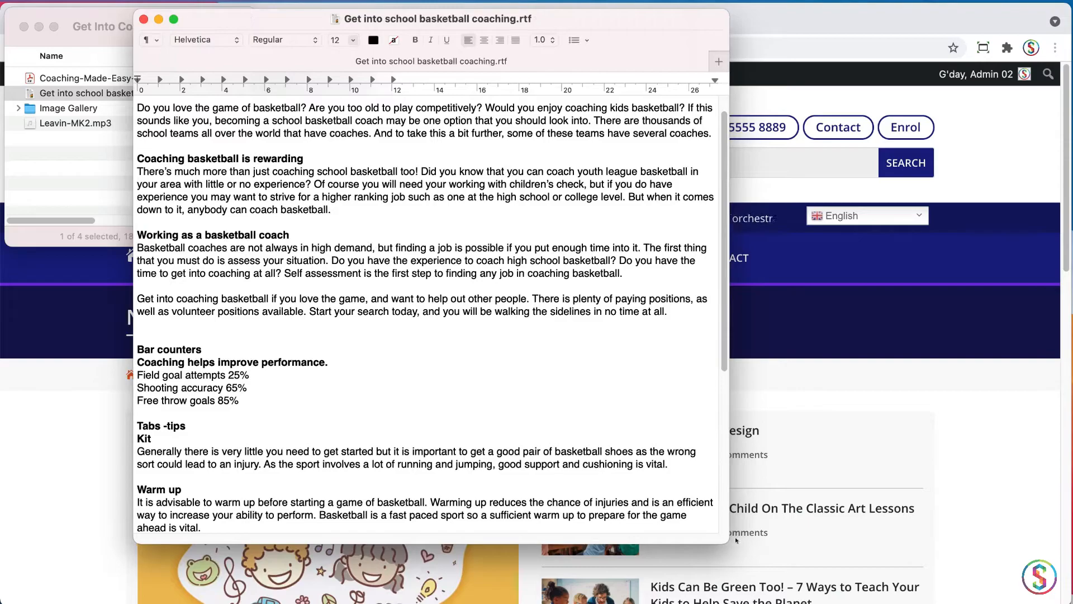
{"action": "left_click_drag", "start_coordinate": [724, 538], "coordinate": [693, 582]}
{"action": "left_click_drag", "start_coordinate": [369, 105], "coordinate": [269, 105]}
{"action": "left_click_drag", "start_coordinate": [233, 149], "coordinate": [245, 158]}
{"action": "left_click", "coordinate": [234, 214]}
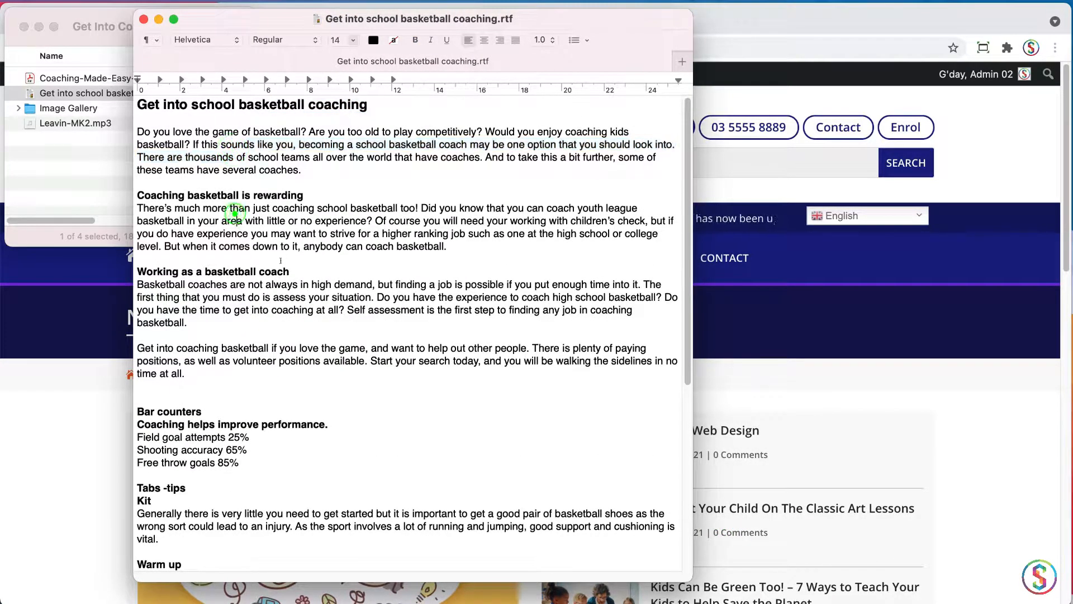
{"action": "left_click_drag", "start_coordinate": [226, 285], "coordinate": [235, 331]}
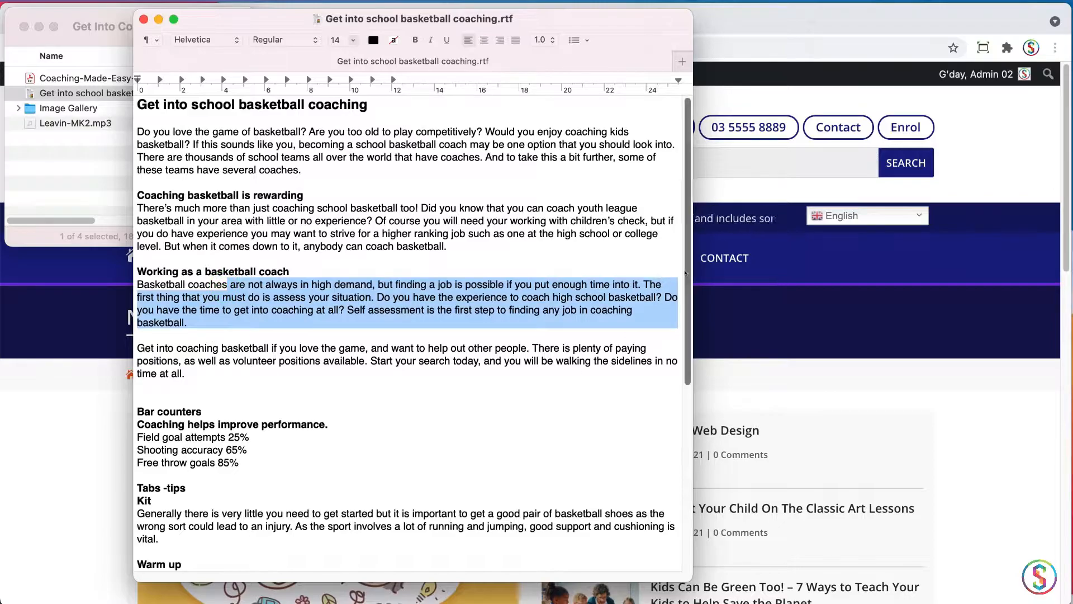
Step: Read through the rest of the draft, close it, and expand the Image Gallery folder
{"action": "scroll", "coordinate": [688, 271], "scroll_direction": "down", "scroll_amount": 5}
{"action": "left_click_drag", "start_coordinate": [149, 261], "coordinate": [221, 320]}
{"action": "left_click", "coordinate": [210, 310]}
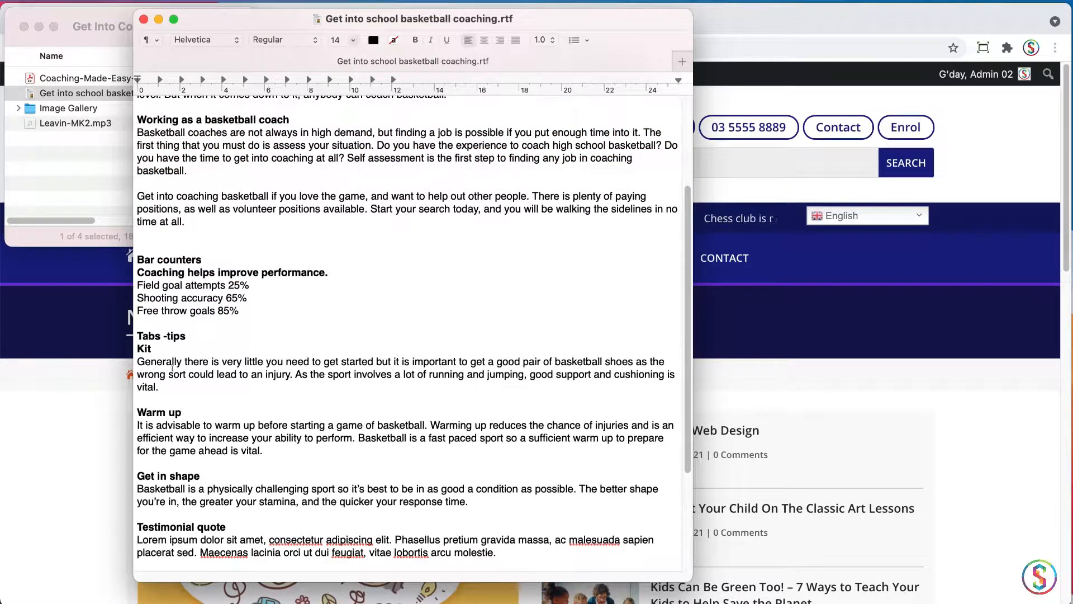
{"action": "left_click_drag", "start_coordinate": [688, 337], "coordinate": [688, 406]}
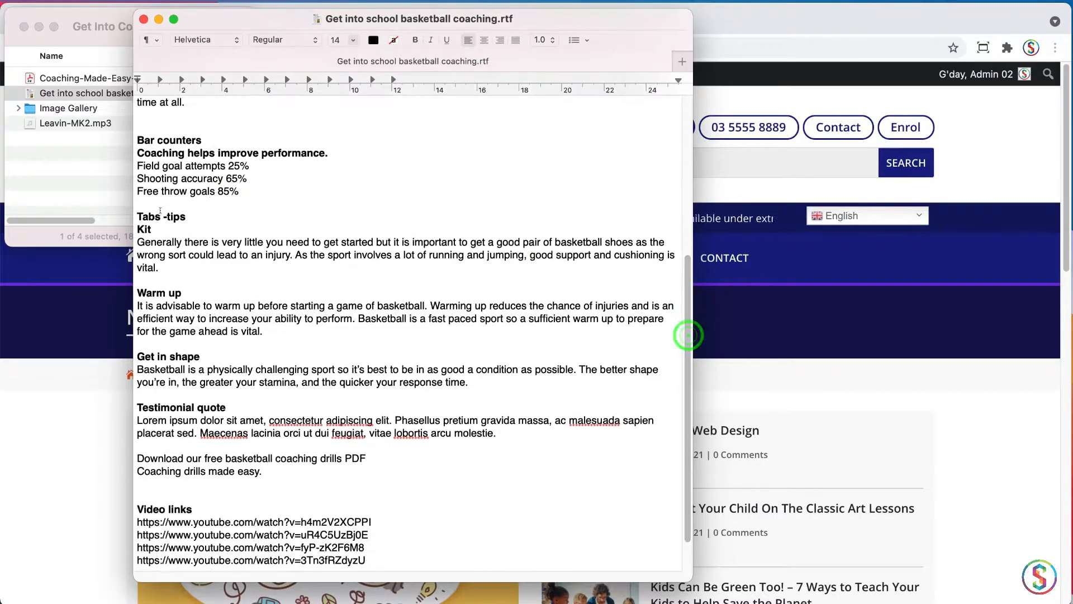
{"action": "left_click_drag", "start_coordinate": [193, 217], "coordinate": [177, 509]}
{"action": "double_click", "coordinate": [200, 510]}
{"action": "left_click", "coordinate": [260, 416]}
{"action": "left_click_drag", "start_coordinate": [688, 516], "coordinate": [688, 359]}
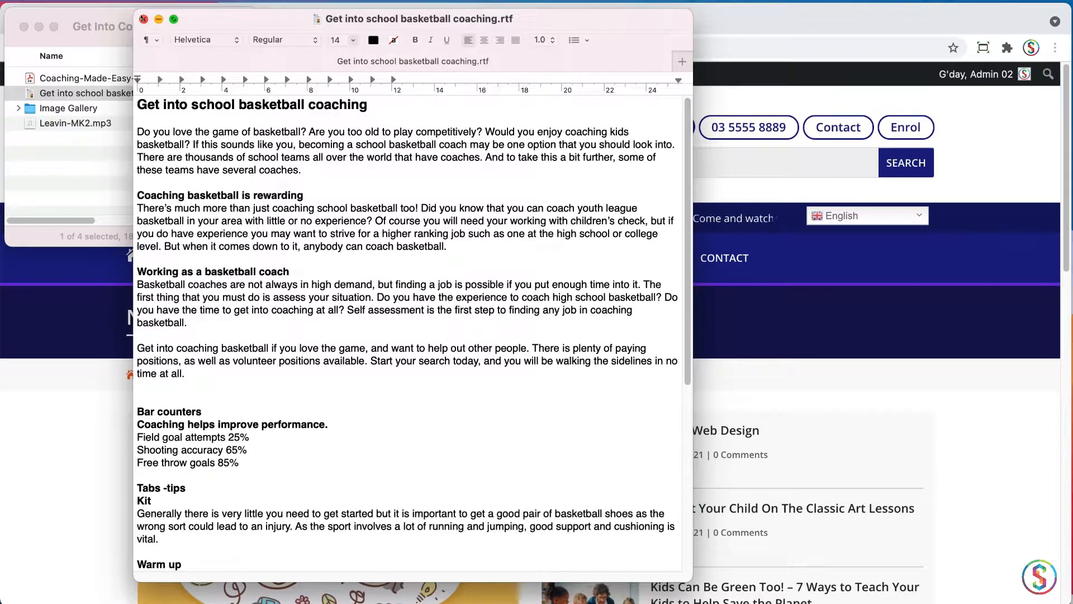
{"action": "key", "text": "super+w"}
{"action": "left_click", "coordinate": [19, 107]}
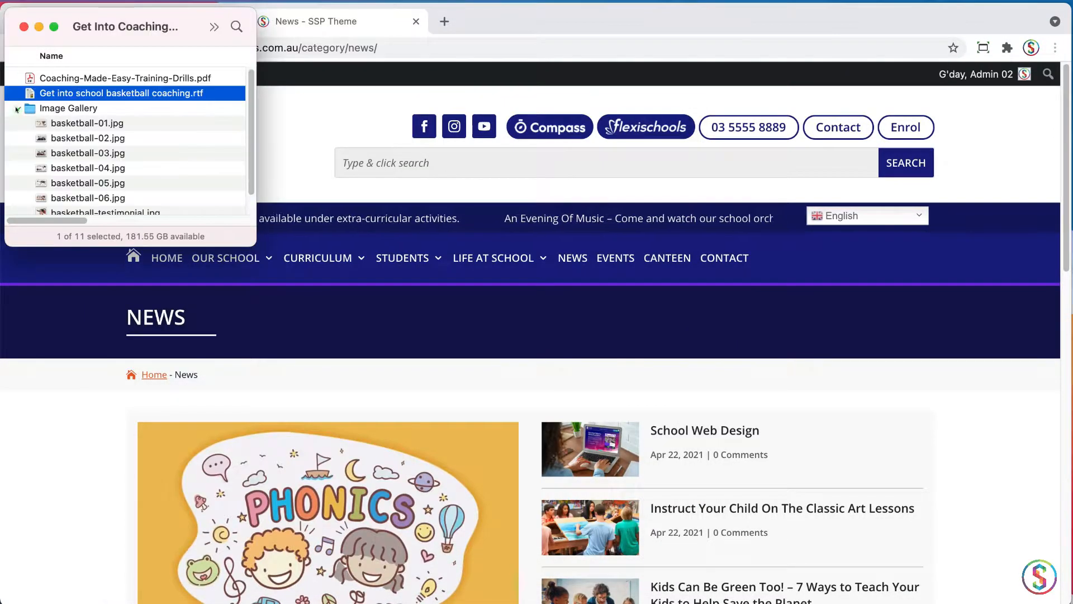
Step: Quick Look the basketball-01 to basketball-05 photos and the basketball-testimonial.jpg portrait
{"action": "left_click", "coordinate": [76, 122]}
{"action": "key", "text": "space"}
{"action": "key", "text": "Down"}
{"action": "key", "text": "Down"}
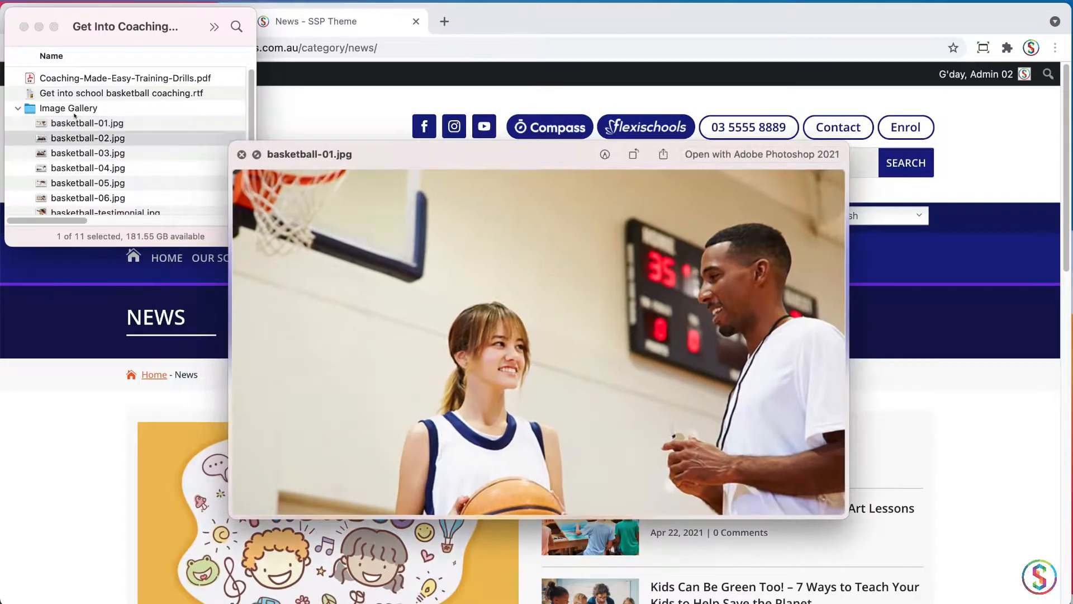
{"action": "key", "text": "Down"}
{"action": "key", "text": "Down"}
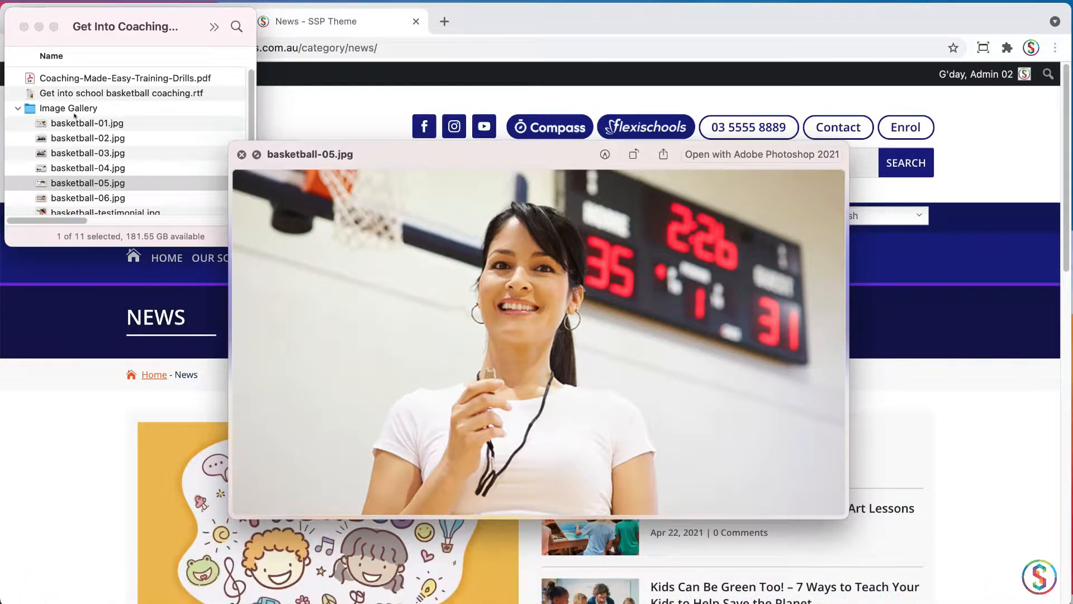
{"action": "key", "text": "space"}
{"action": "key", "text": "Down"}
{"action": "key", "text": "Down"}
{"action": "key", "text": "space"}
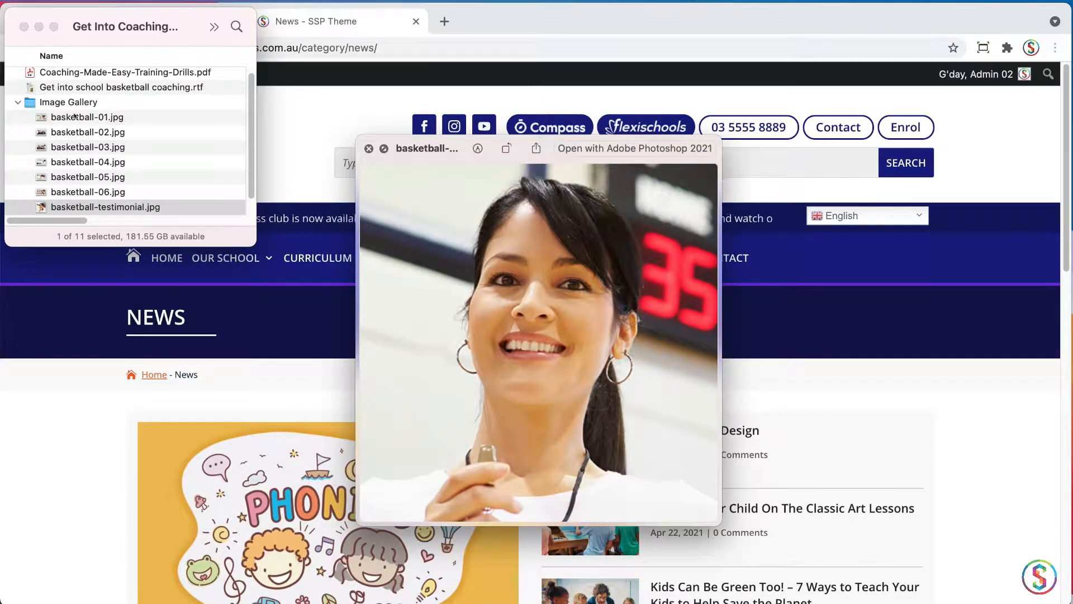
{"action": "key", "text": "space"}
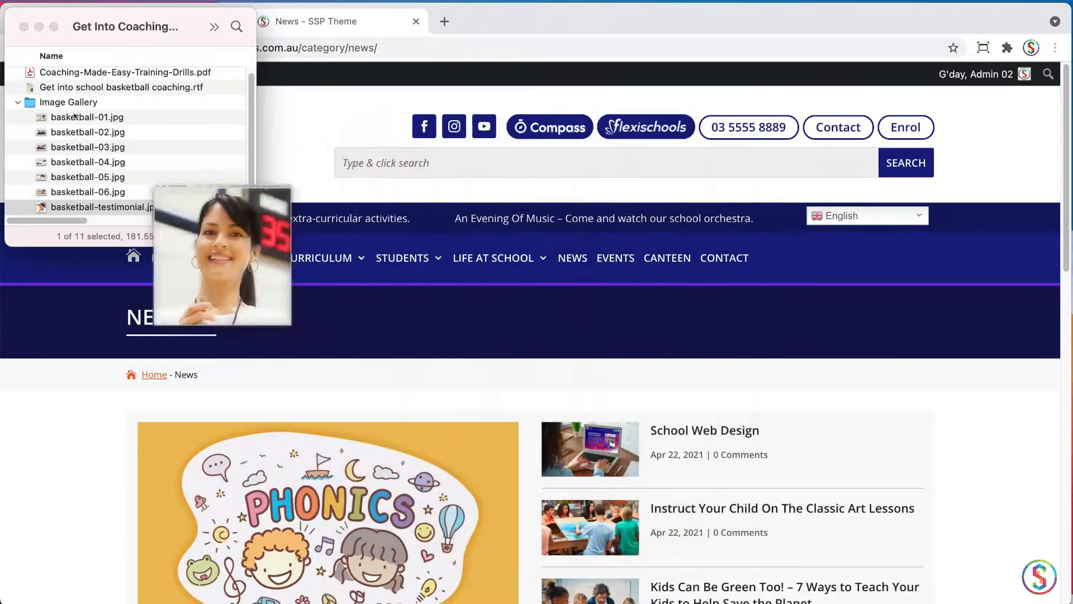
Step: Collapse Image Gallery and preview the Leavin-MK2.mp3 music track
{"action": "left_click", "coordinate": [19, 102]}
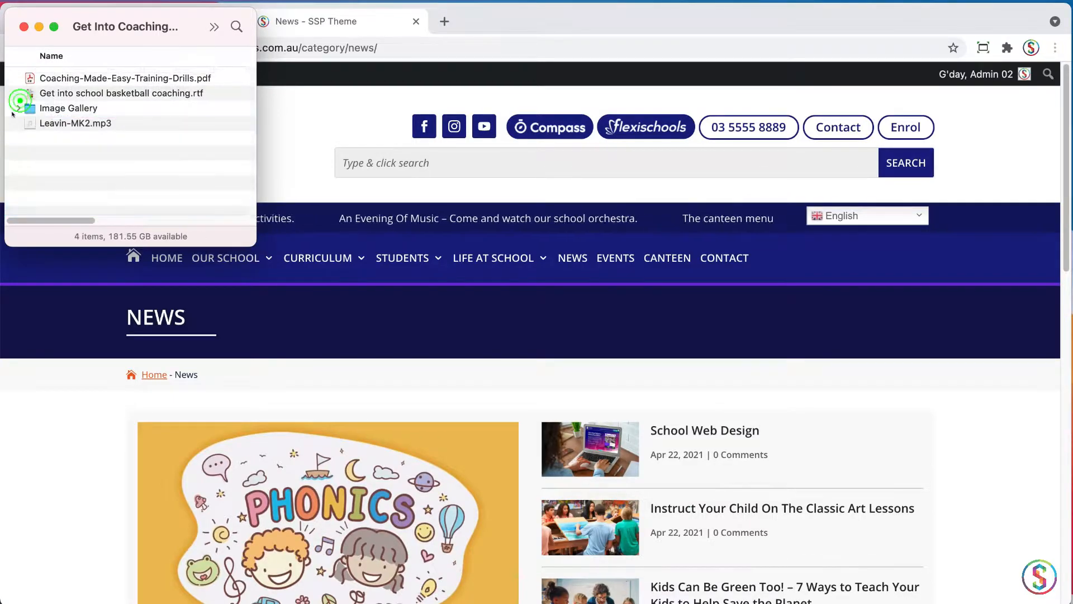
{"action": "left_click", "coordinate": [30, 123]}
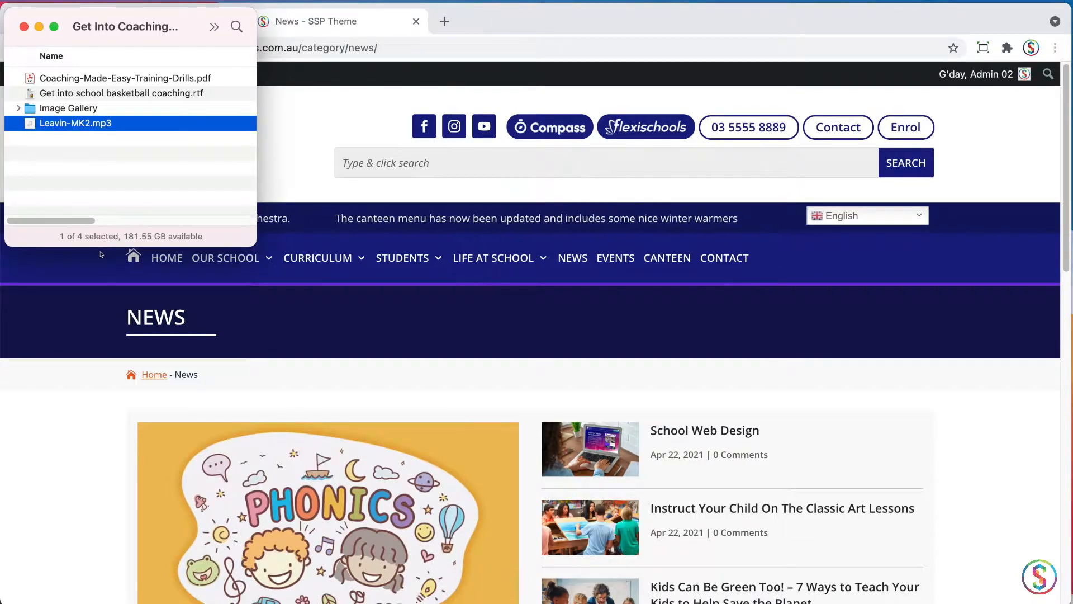
{"action": "key", "text": "space"}
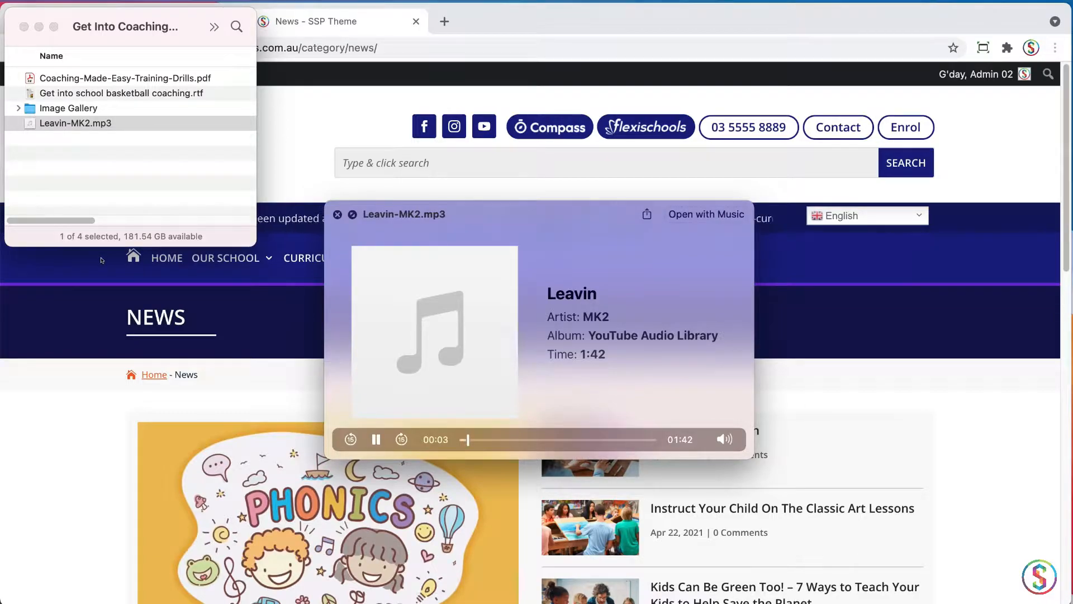
{"action": "key", "text": "space"}
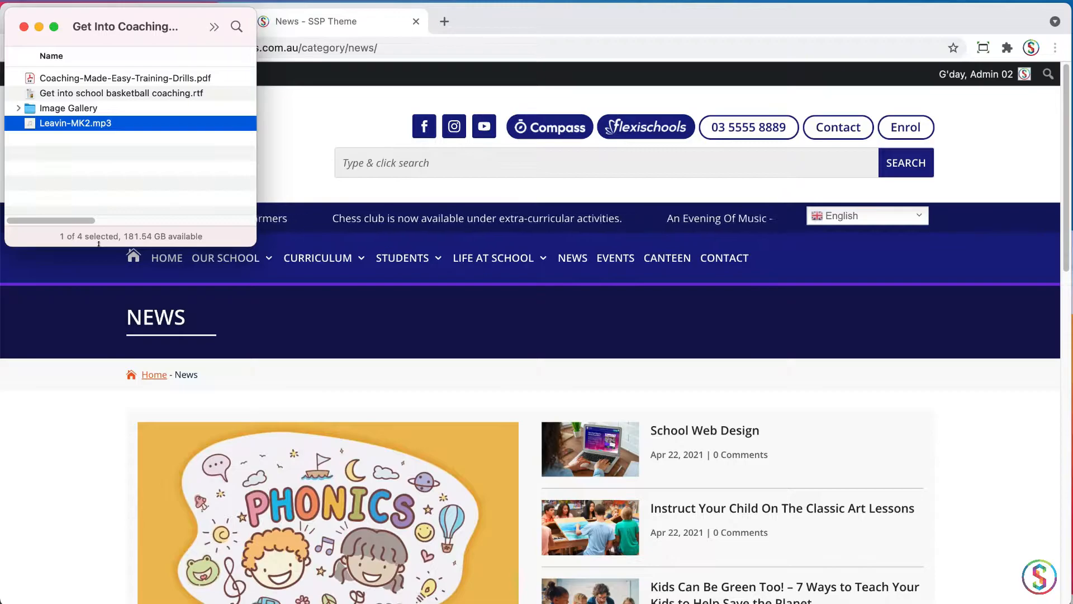
Step: Scroll through the school's News page to view older posts, then return to the top
{"action": "left_click", "coordinate": [969, 123]}
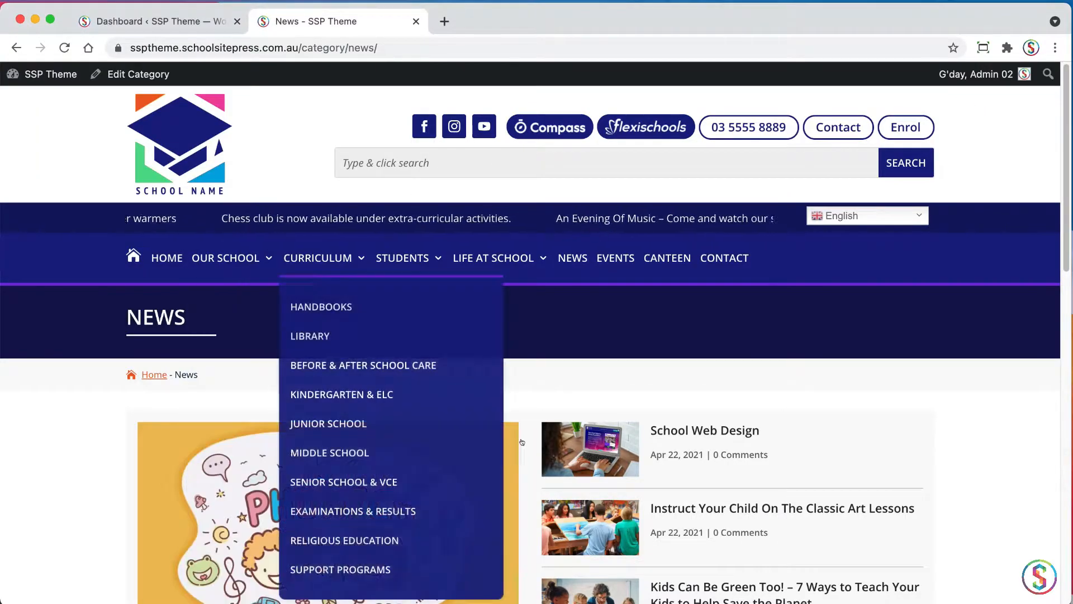
{"action": "left_click", "coordinate": [1062, 204]}
{"action": "scroll", "coordinate": [801, 292], "scroll_direction": "down", "scroll_amount": 3}
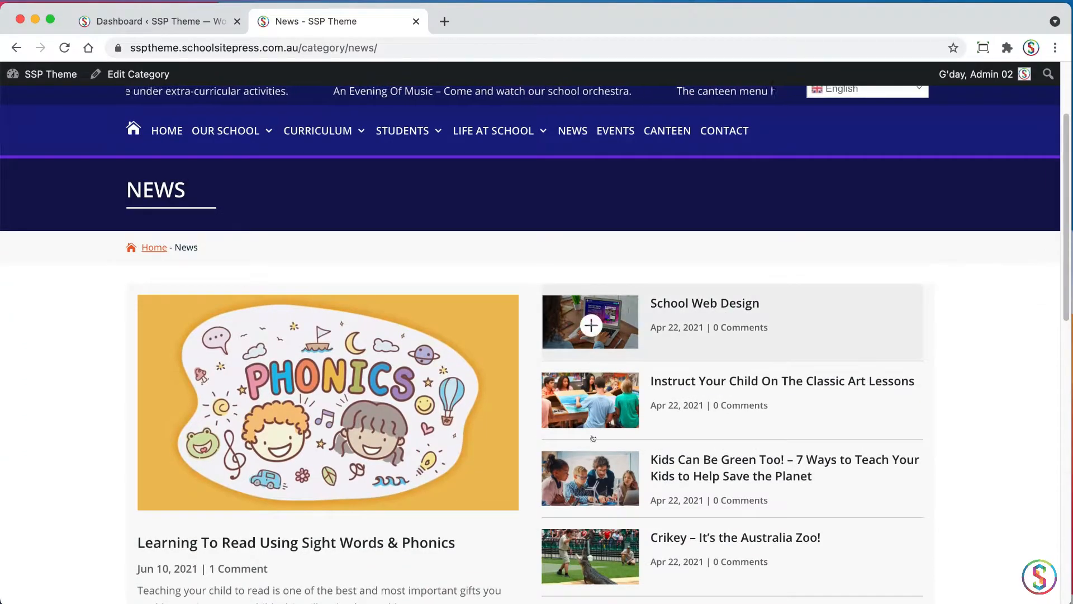
{"action": "left_click_drag", "start_coordinate": [1062, 282], "coordinate": [1062, 405]}
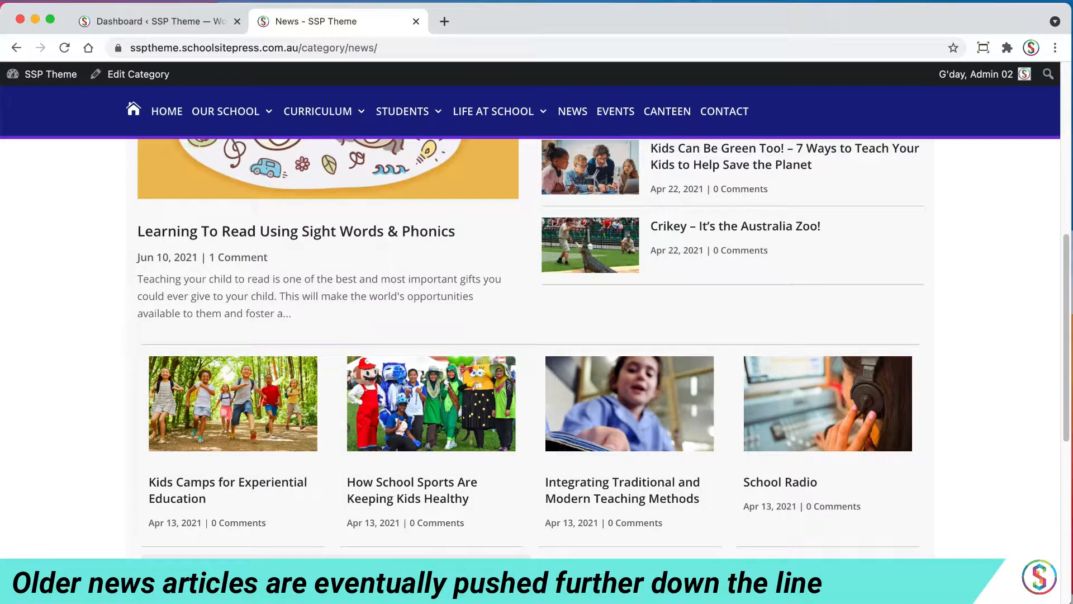
{"action": "scroll", "coordinate": [1059, 333], "scroll_direction": "up", "scroll_amount": 3}
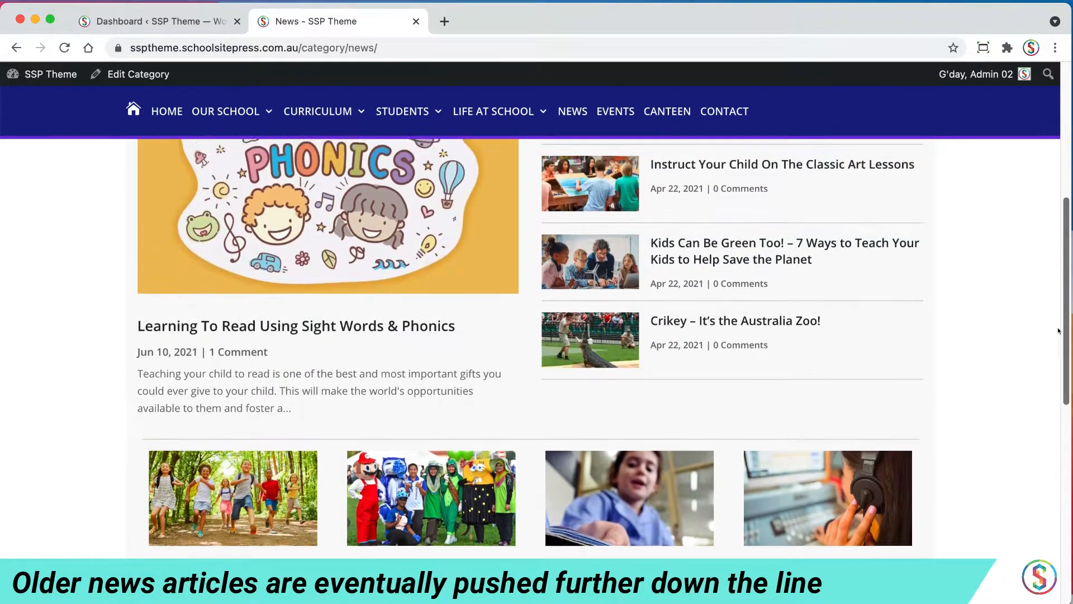
{"action": "scroll", "coordinate": [1059, 333], "scroll_direction": "up", "scroll_amount": 10}
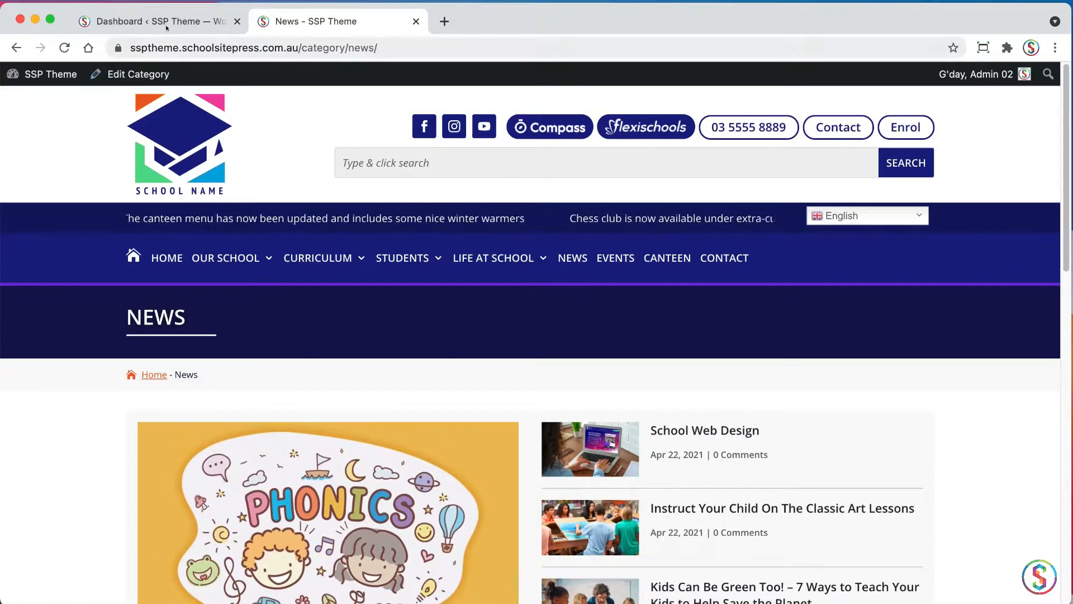
{"action": "left_click", "coordinate": [167, 22]}
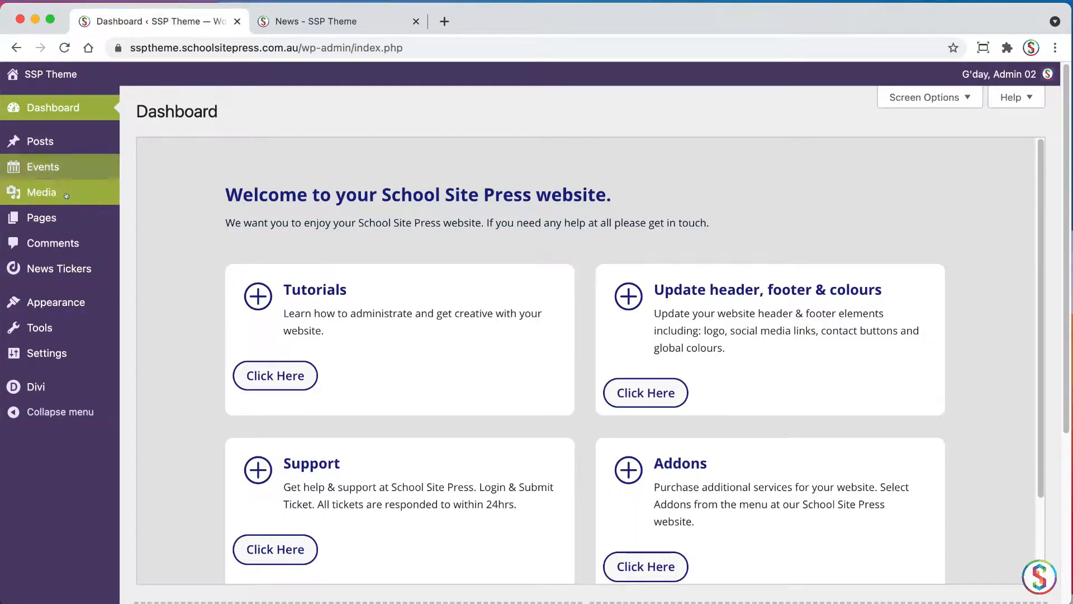
Step: Go to Media > Library and open the News Images folder with its 12 images
{"action": "mouse_move", "coordinate": [84, 192]}
{"action": "left_click", "coordinate": [144, 194]}
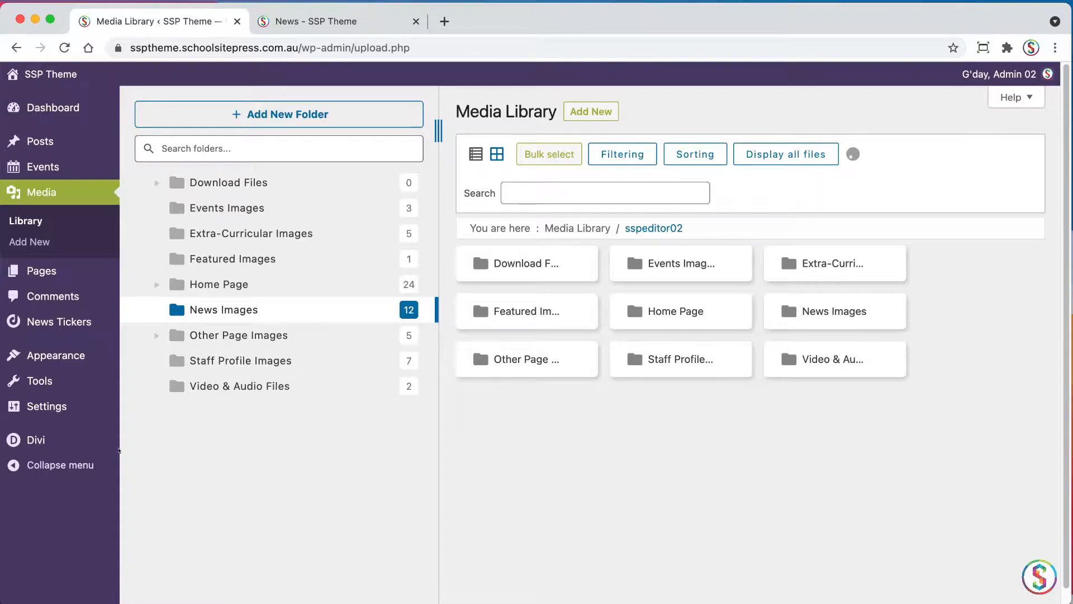
{"action": "left_click", "coordinate": [171, 309]}
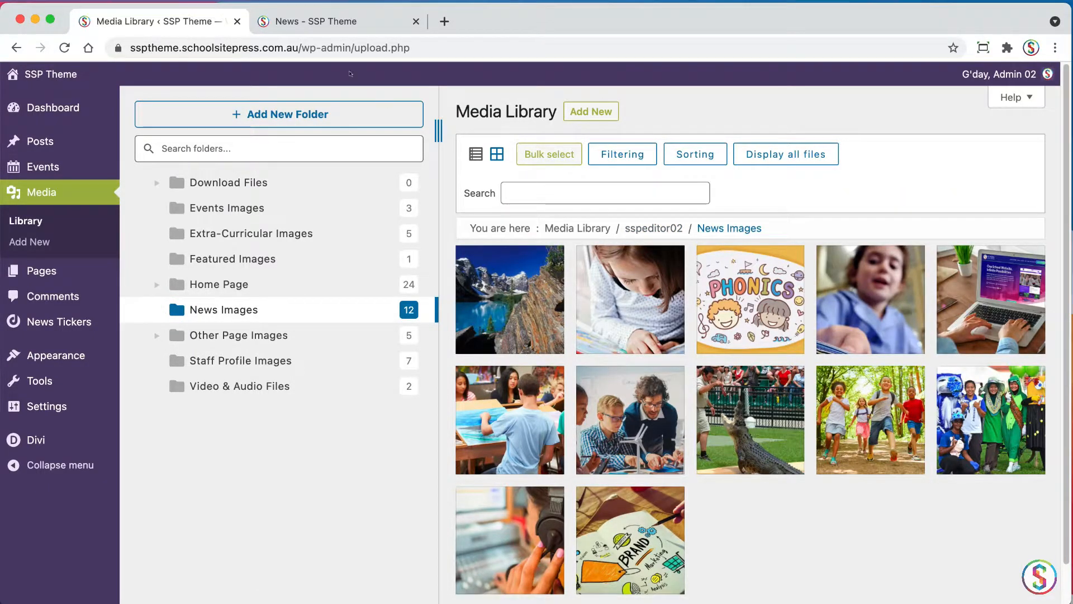
{"action": "key", "text": "super+Tab"}
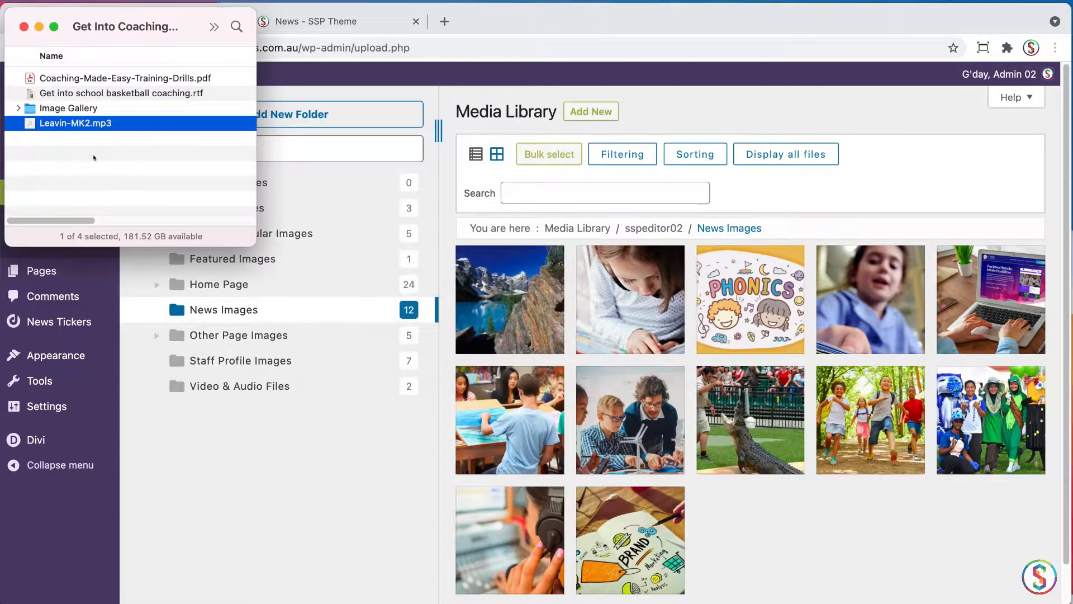
Step: Drag the seven basketball JPGs from Image Gallery into News Images, bringing it to 19 items
{"action": "left_click", "coordinate": [93, 158]}
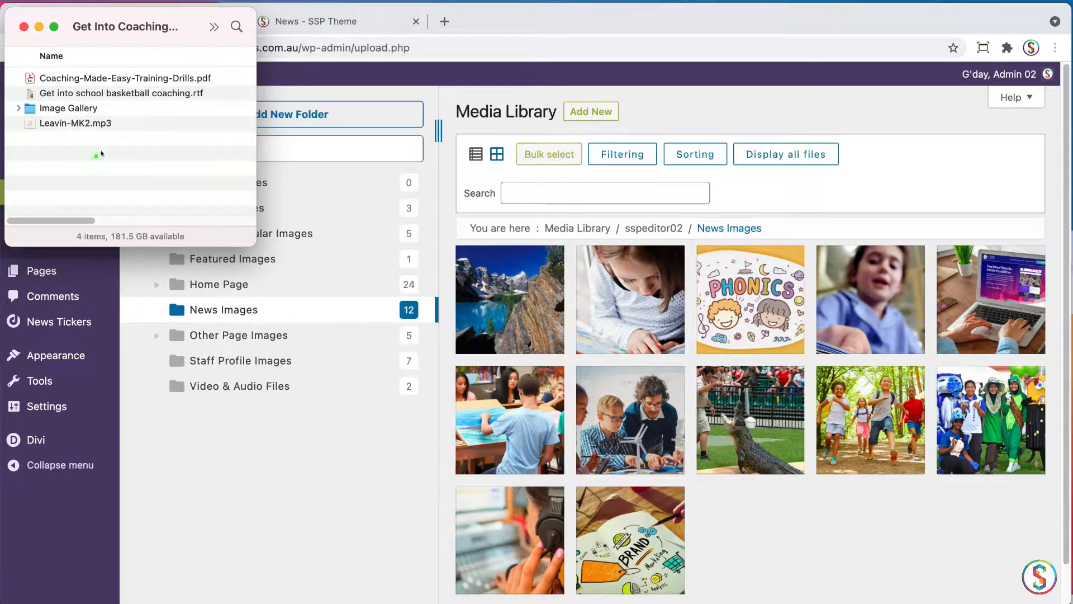
{"action": "double_click", "coordinate": [28, 109]}
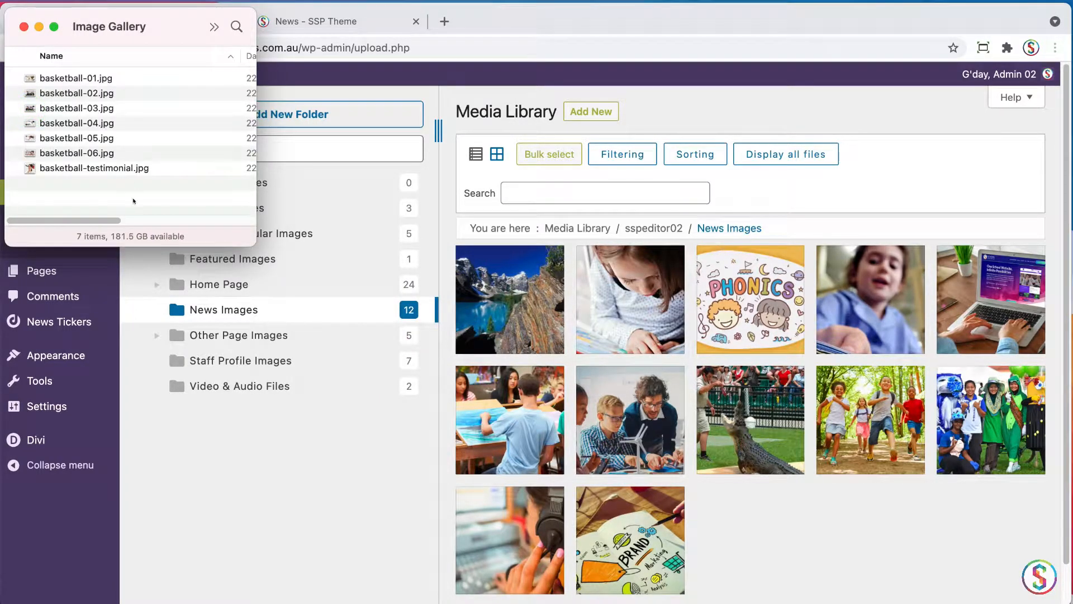
{"action": "left_click", "coordinate": [84, 78]}
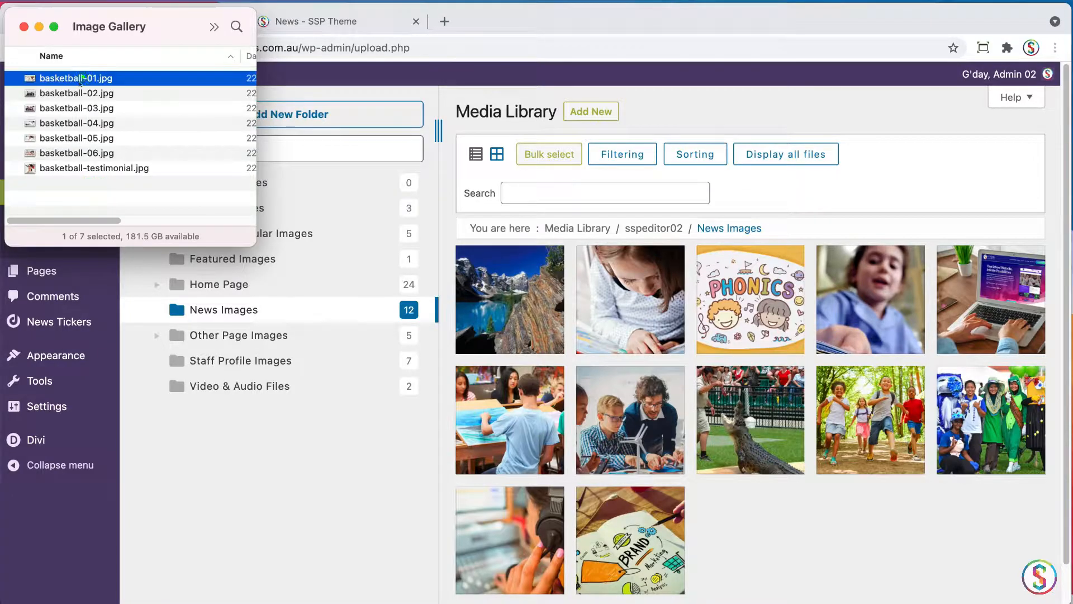
{"action": "left_click", "coordinate": [64, 168], "text": "shift"}
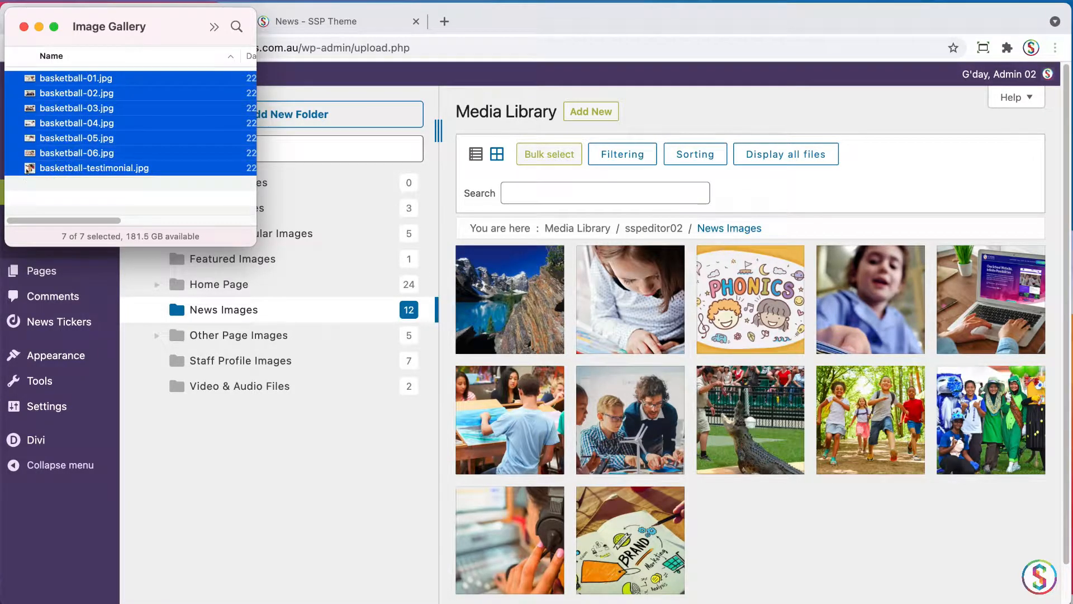
{"action": "left_click_drag", "start_coordinate": [29, 167], "coordinate": [792, 531]}
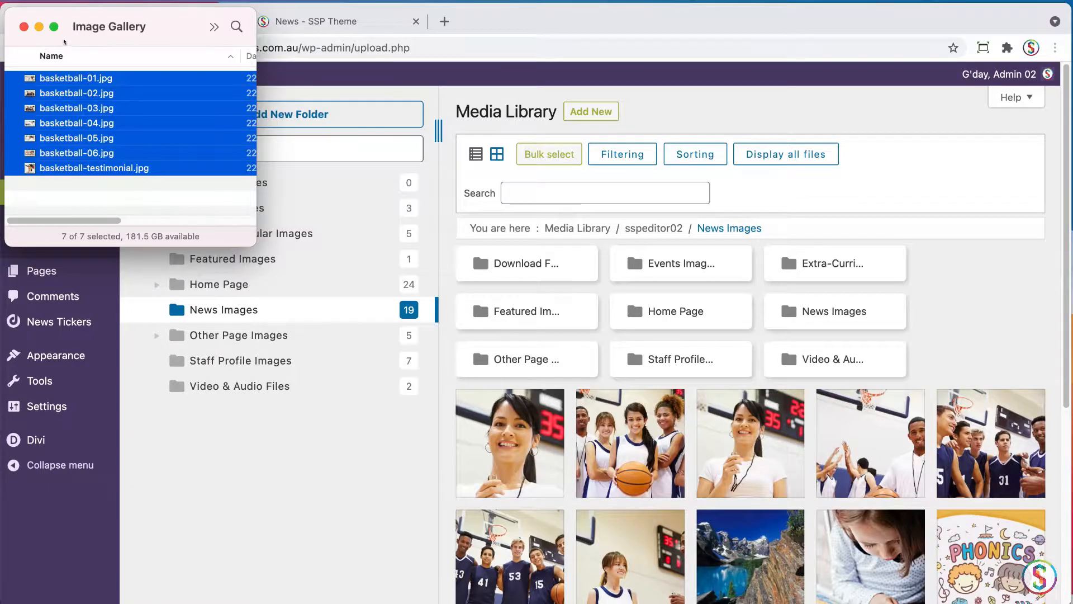
Step: Drag Coaching-Made-Easy-Training-Drills.pdf from Get Into Coaching onto the News Images media grid
{"action": "left_click", "coordinate": [65, 42]}
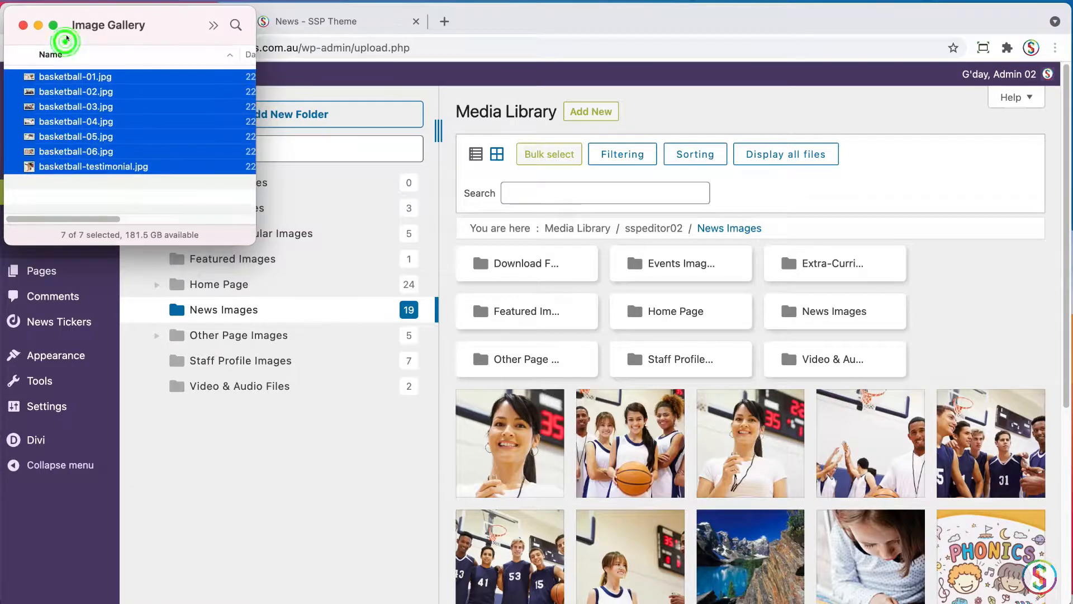
{"action": "key", "text": "super+Up"}
{"action": "left_click", "coordinate": [135, 179]}
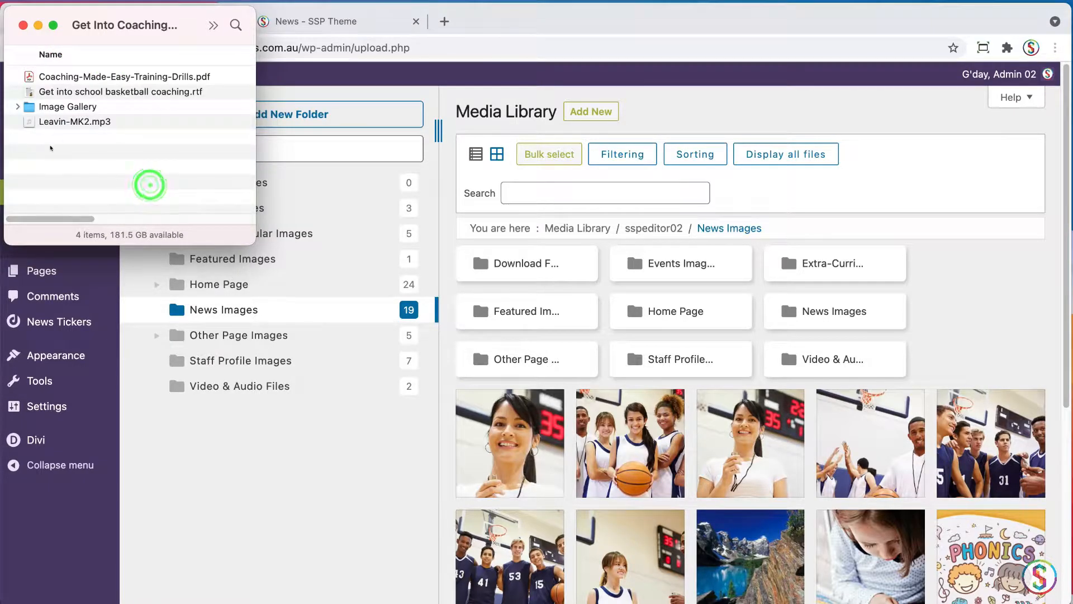
{"action": "key", "text": "Down"}
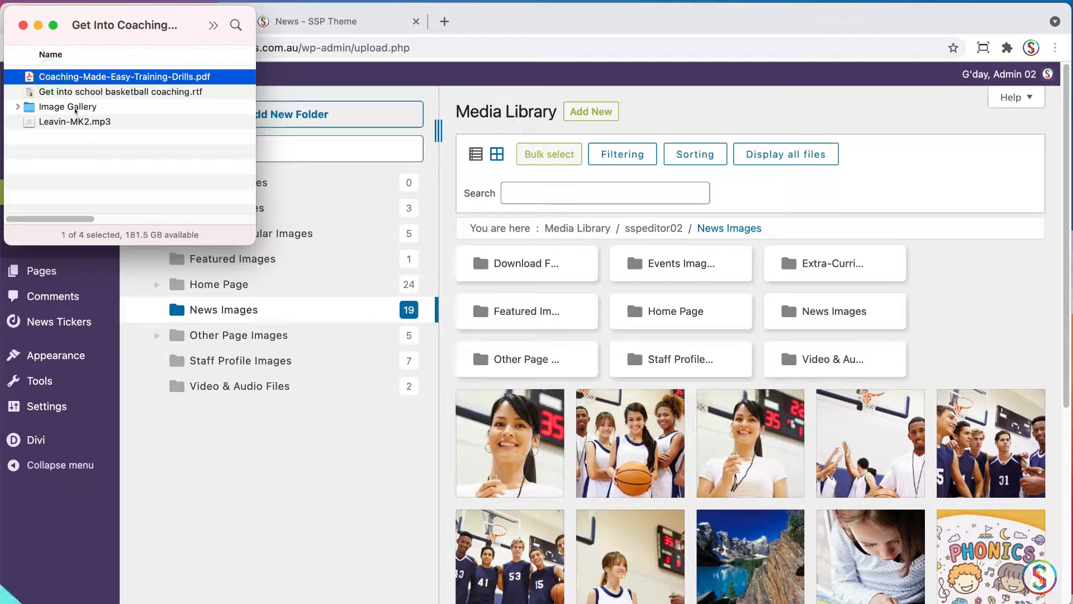
{"action": "left_click", "coordinate": [215, 429]}
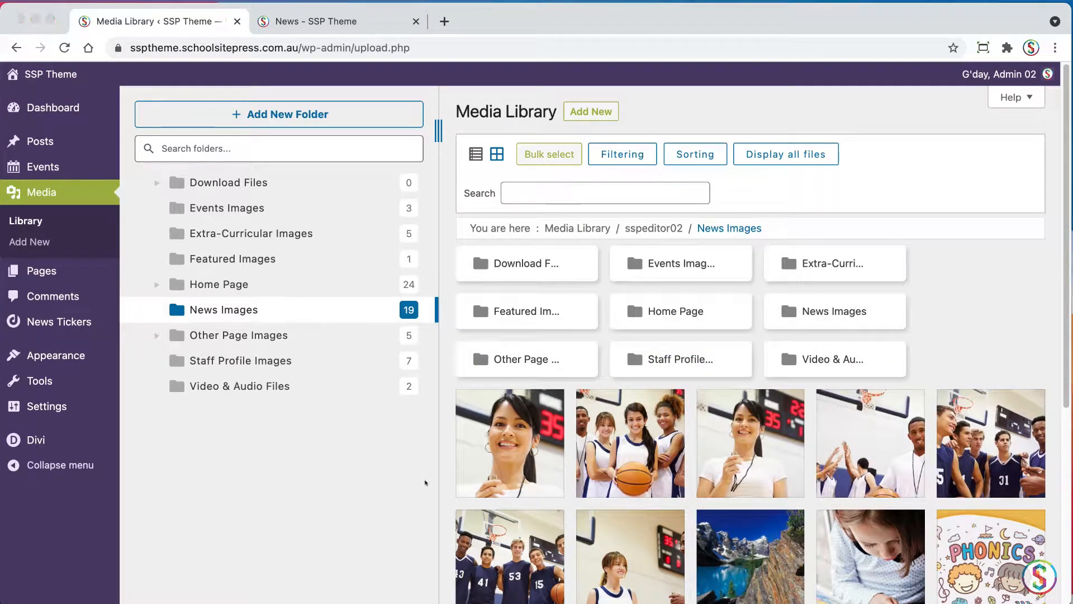
{"action": "key", "text": "super+Tab"}
{"action": "left_click_drag", "start_coordinate": [28, 77], "coordinate": [95, 100]}
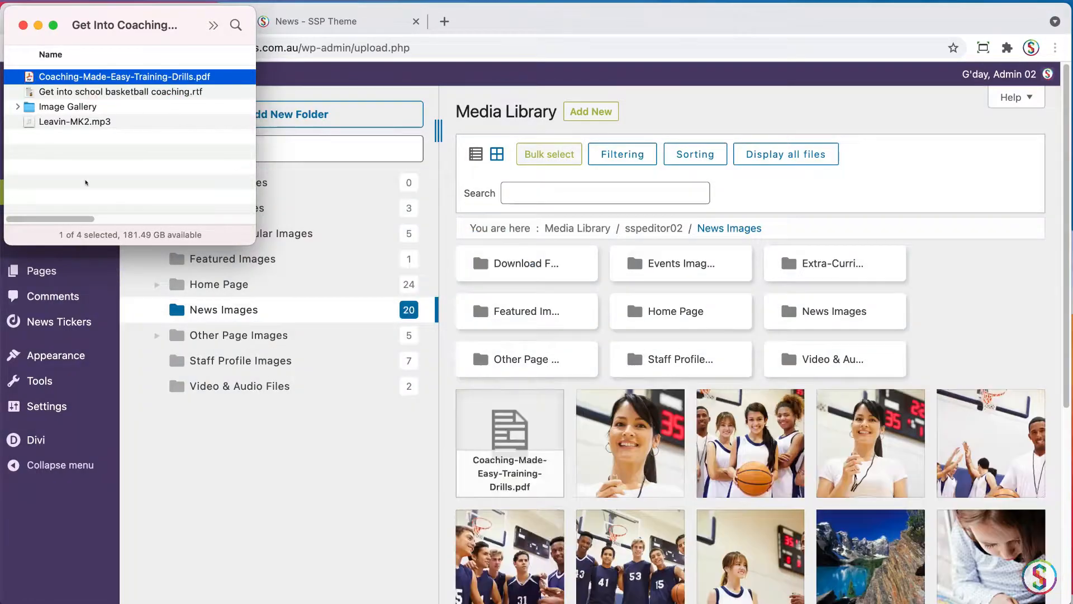
Step: Upload Leavin-MK2.mp3 into the Video & Audio Files media folder
{"action": "left_click", "coordinate": [200, 415]}
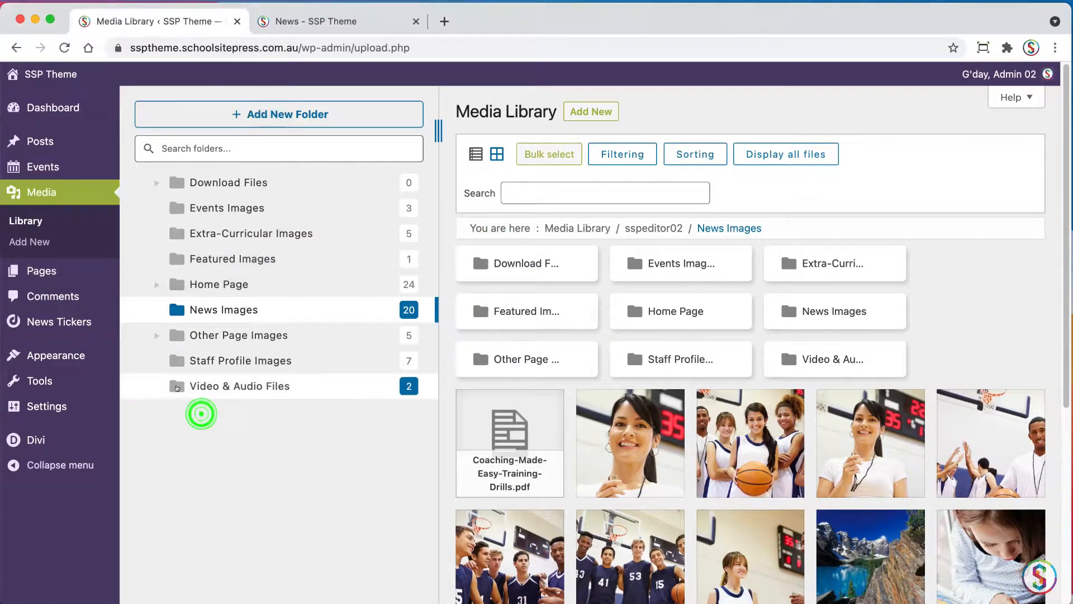
{"action": "left_click", "coordinate": [176, 386]}
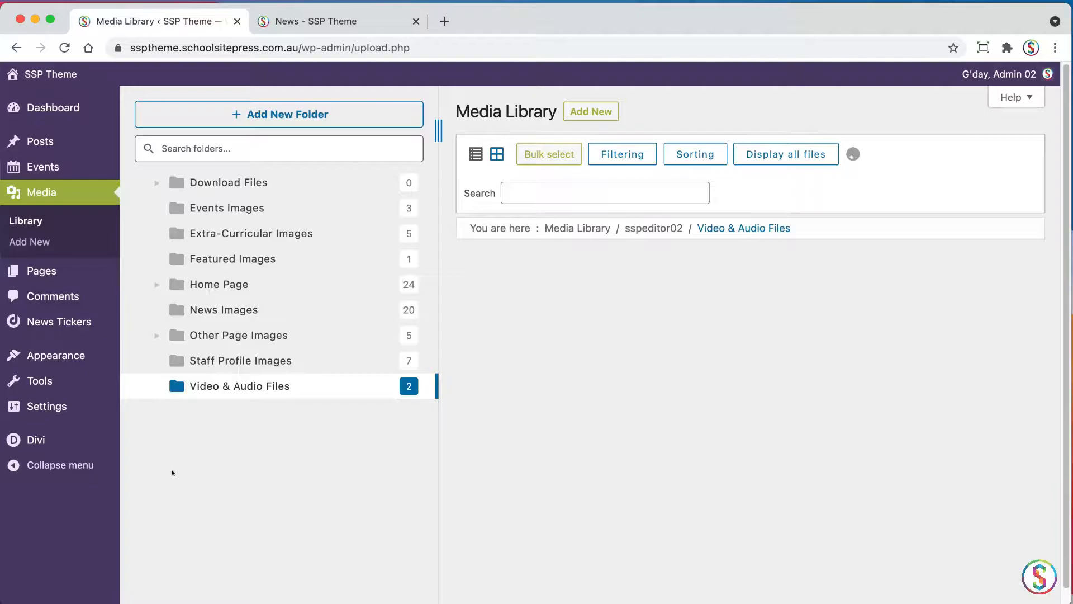
{"action": "key", "text": "super+Tab"}
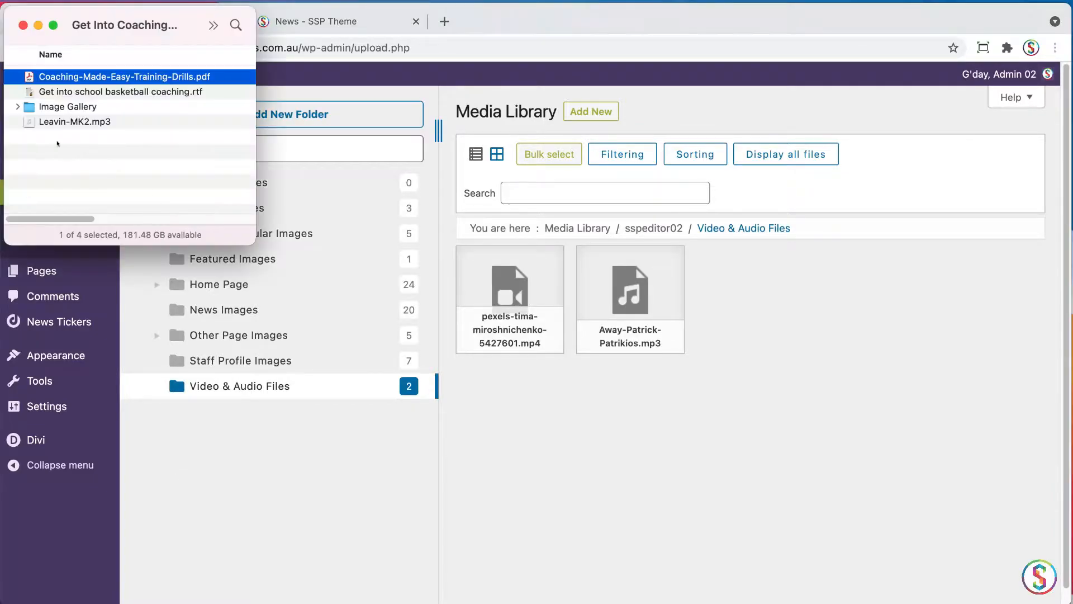
{"action": "left_click", "coordinate": [60, 146]}
{"action": "left_click", "coordinate": [57, 124]}
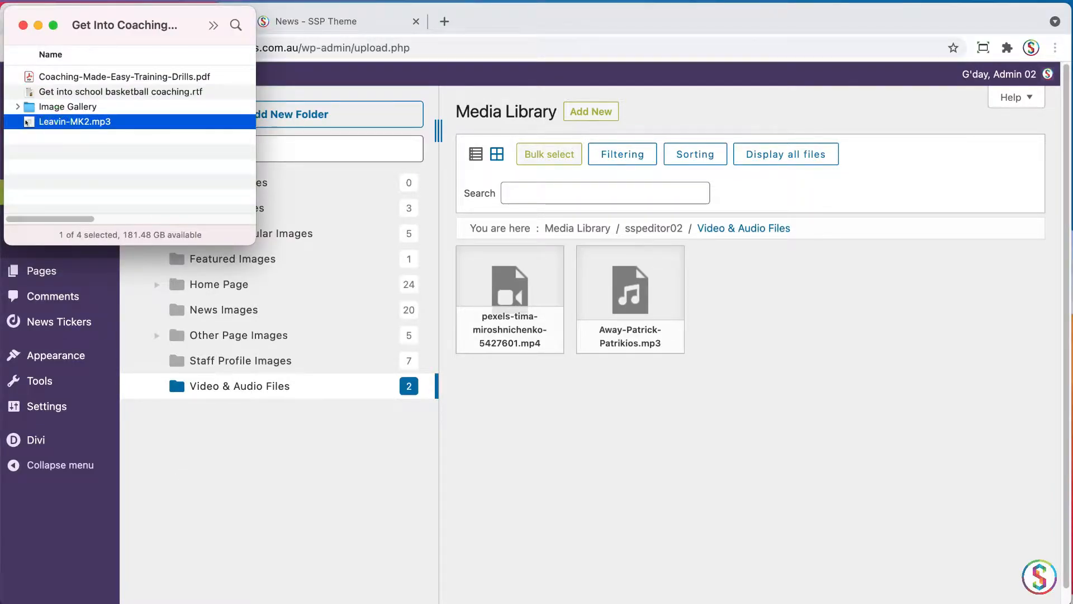
{"action": "left_click_drag", "start_coordinate": [27, 122], "coordinate": [551, 438]}
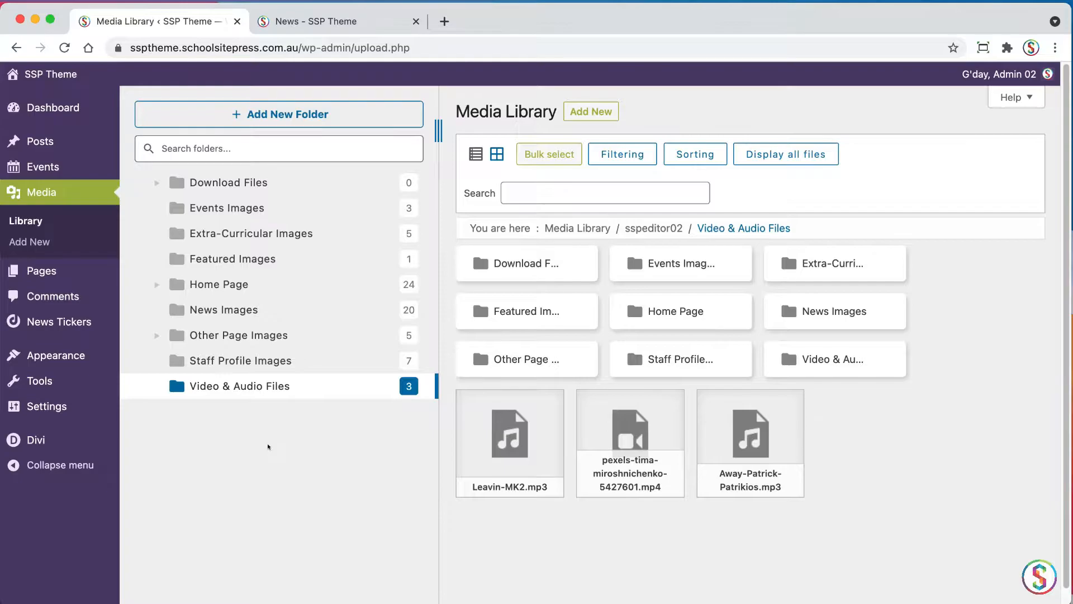
Step: Move the training drills PDF from News Images into the Download Files folder
{"action": "left_click", "coordinate": [244, 312]}
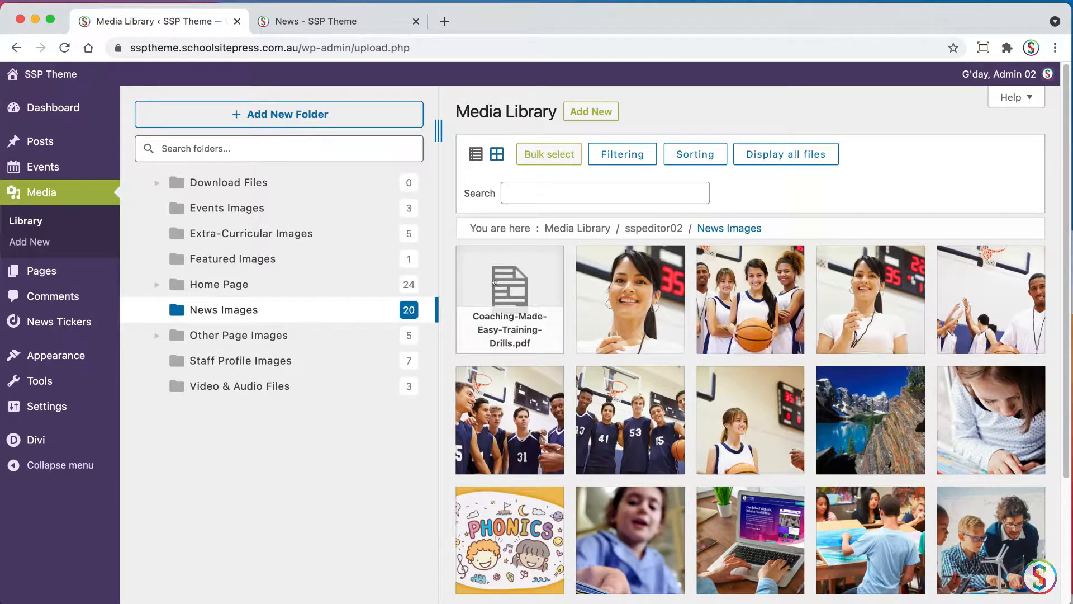
{"action": "left_click_drag", "start_coordinate": [494, 279], "coordinate": [251, 182]}
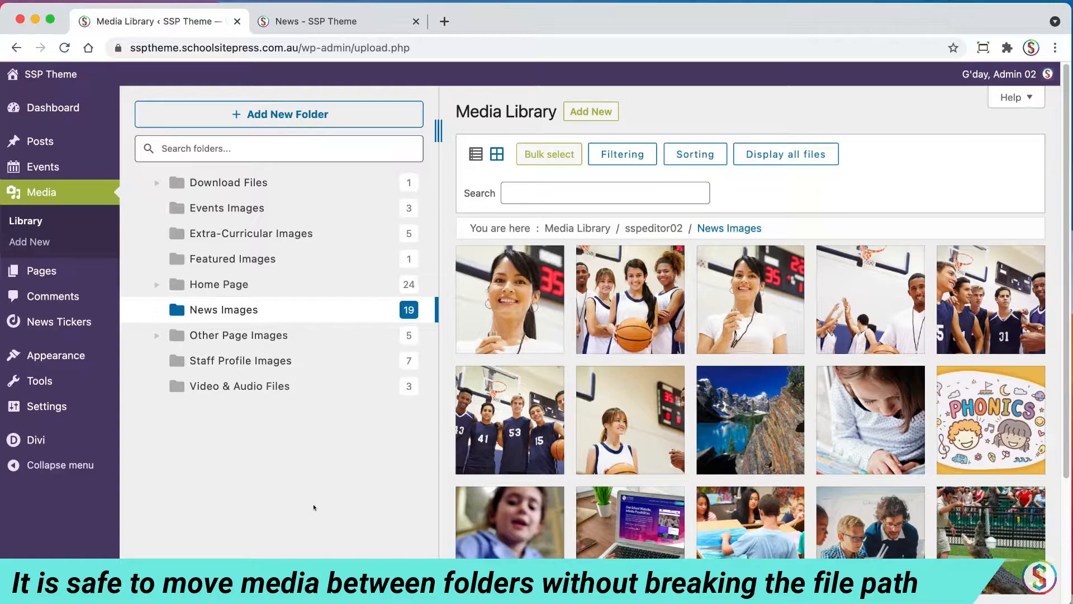
{"action": "mouse_move", "coordinate": [35, 142]}
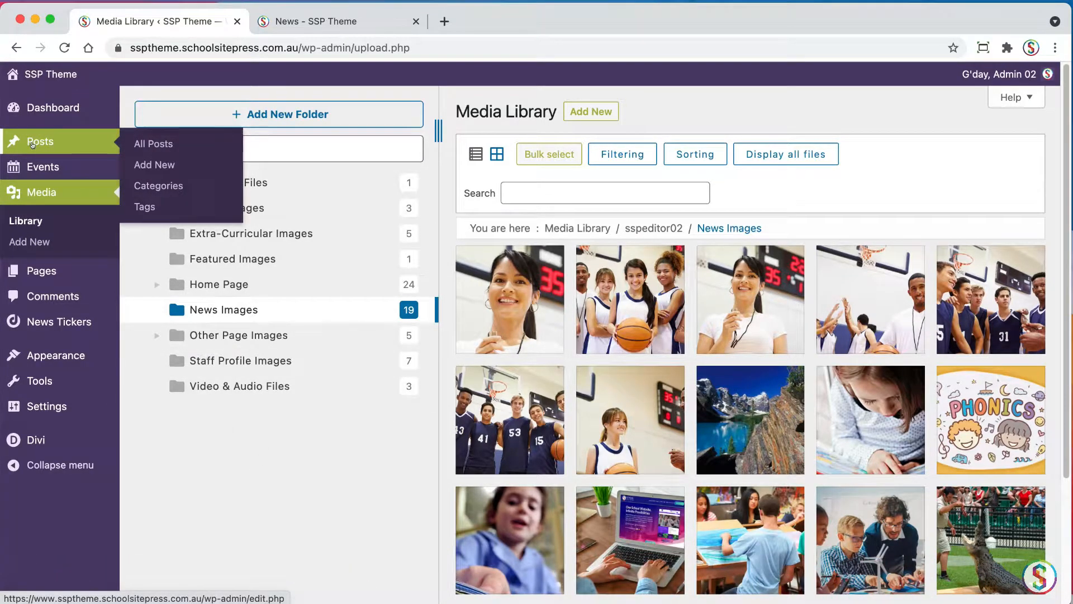
Step: Start a new post, reopen the basketball coaching RTF beside it, and select its title line
{"action": "left_click", "coordinate": [160, 165]}
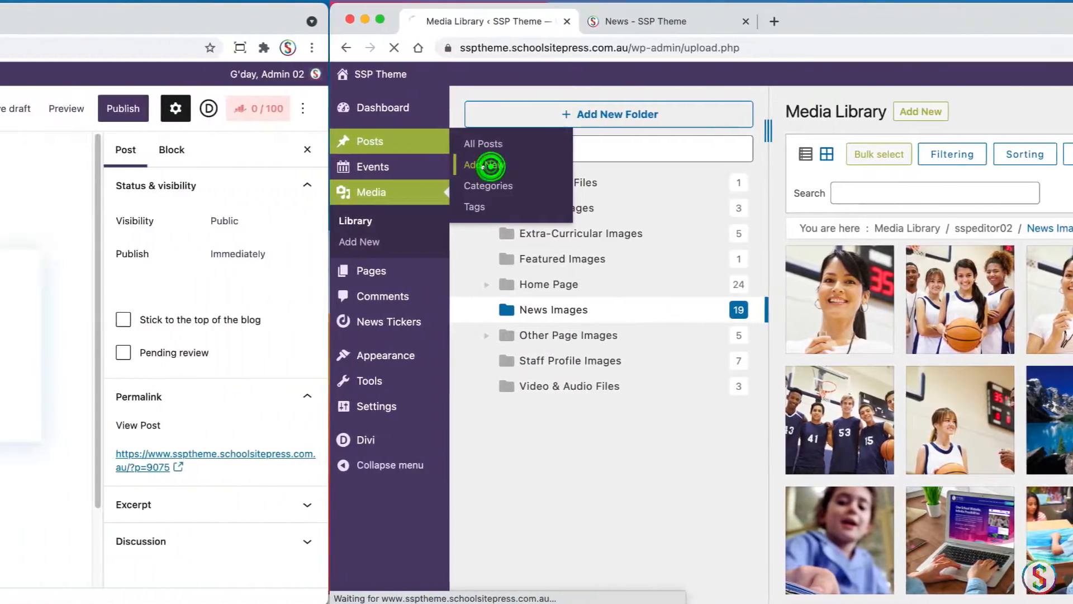
{"action": "key", "text": "super+Tab"}
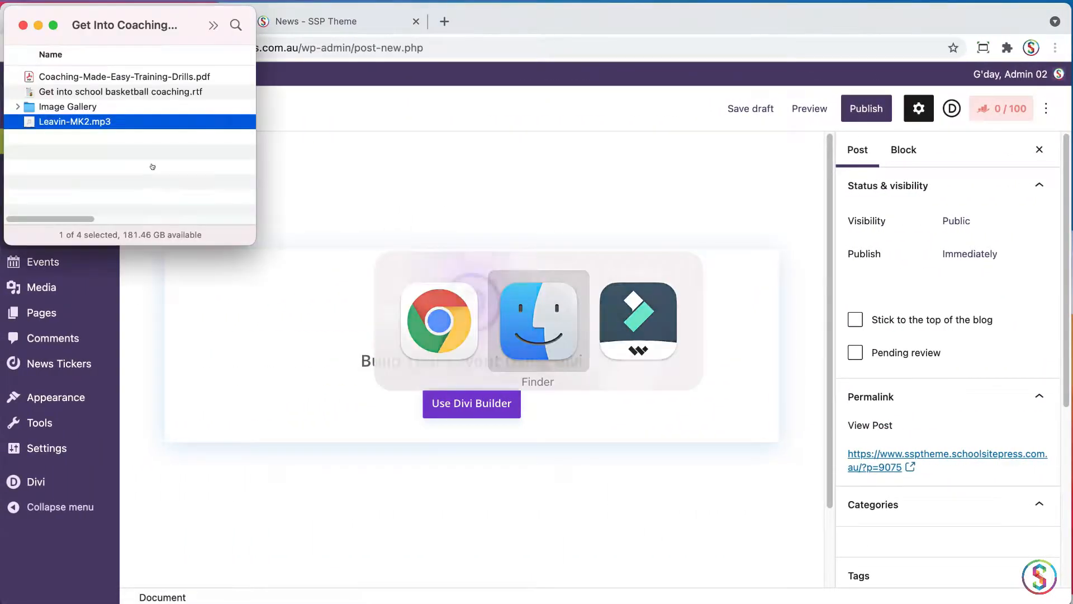
{"action": "left_click", "coordinate": [41, 164]}
{"action": "double_click", "coordinate": [32, 95]}
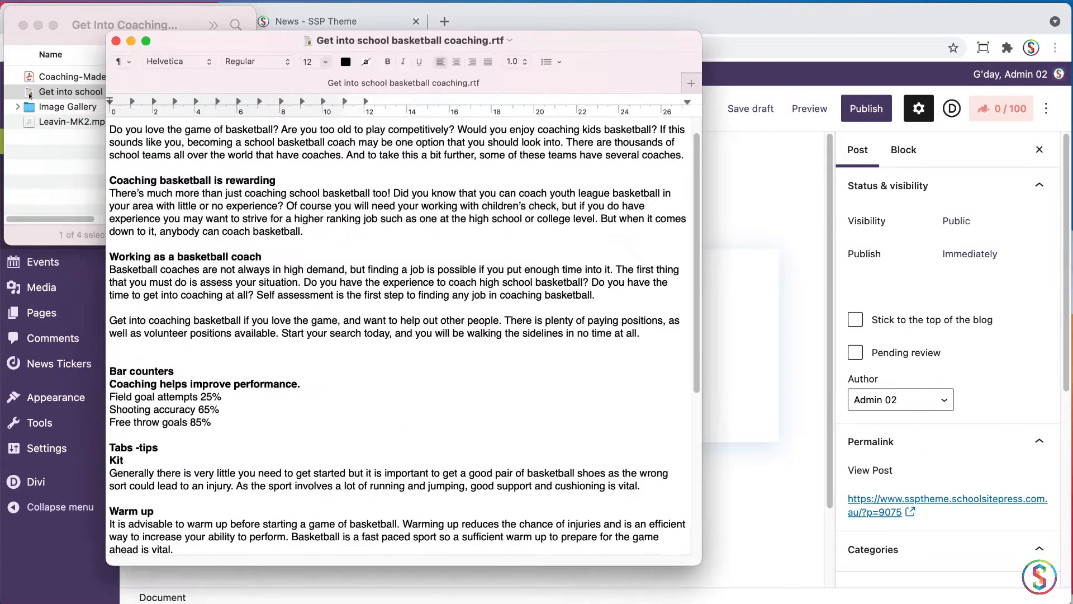
{"action": "left_click_drag", "start_coordinate": [695, 244], "coordinate": [695, 229]}
{"action": "left_click_drag", "start_coordinate": [573, 42], "coordinate": [472, 19]}
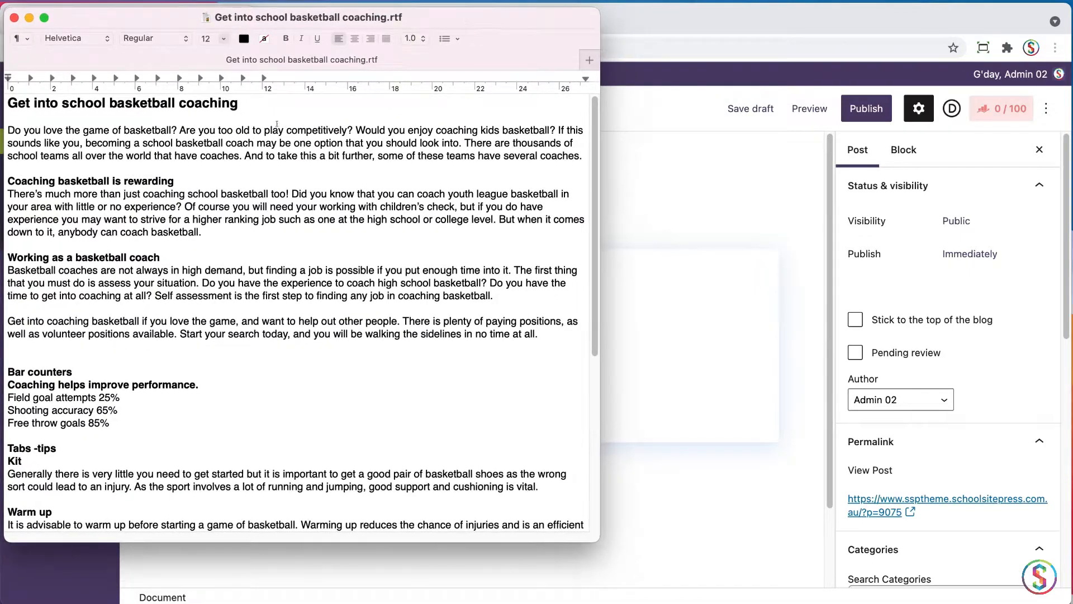
{"action": "triple_click", "coordinate": [239, 104]}
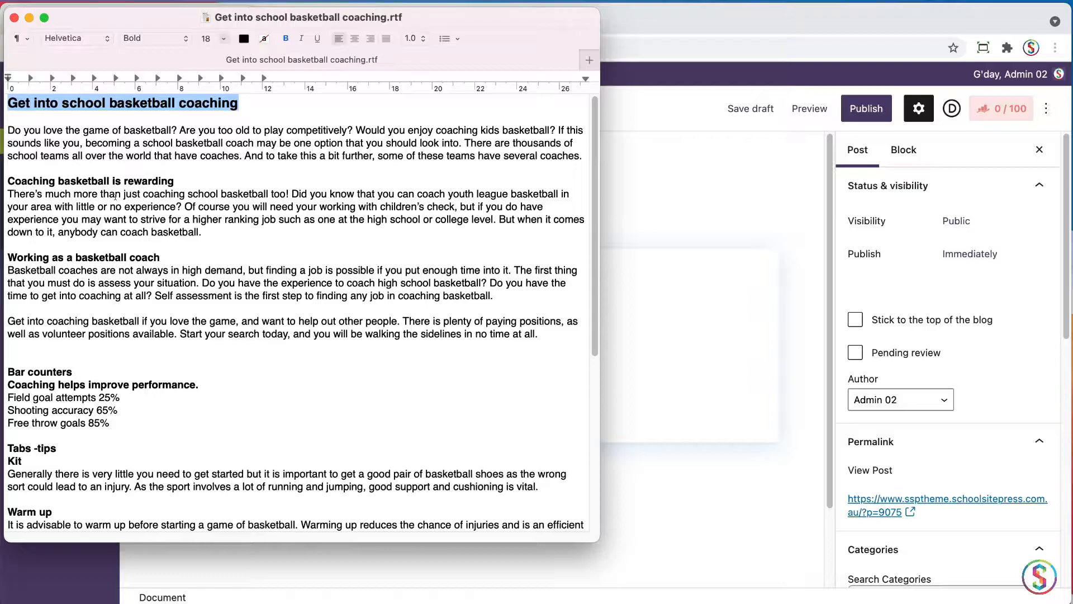
Step: Paste 'Get into school basketball coaching' as the new post's title
{"action": "left_click", "coordinate": [704, 190]}
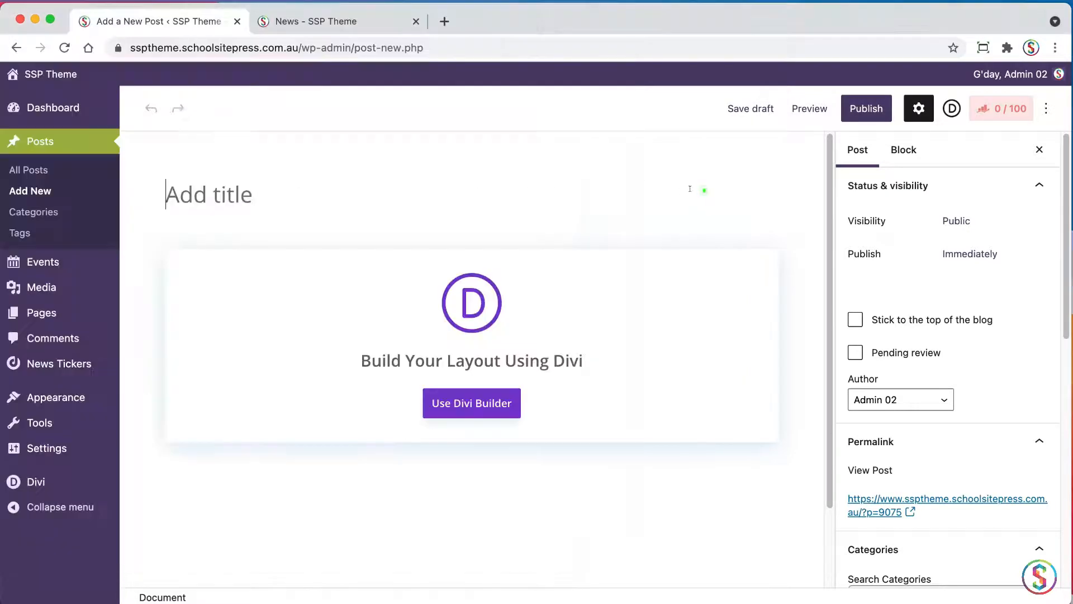
{"action": "left_click", "coordinate": [247, 197]}
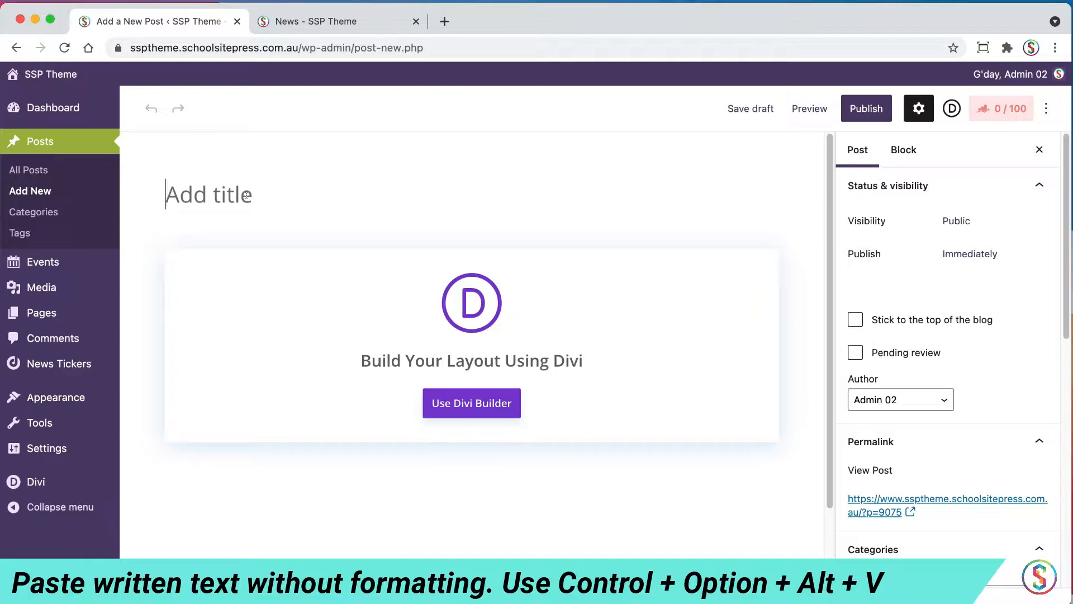
{"action": "key", "text": "super+shift+alt+v"}
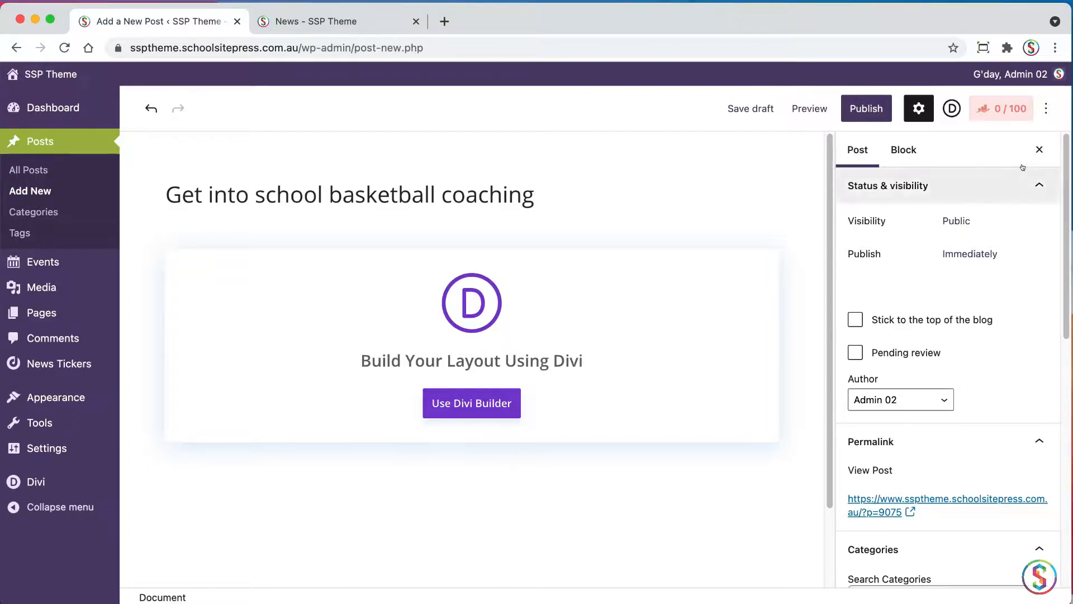
Step: Tick the News category in the Post sidebar
{"action": "left_click", "coordinate": [1064, 199]}
{"action": "scroll", "coordinate": [1034, 307], "scroll_direction": "down", "scroll_amount": 5}
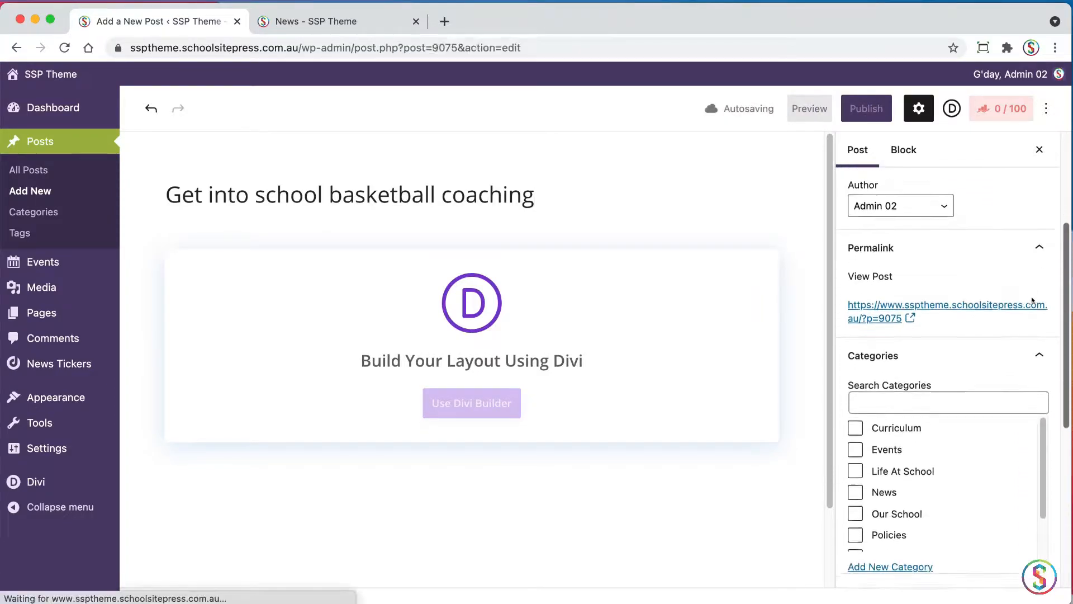
{"action": "scroll", "coordinate": [1033, 308], "scroll_direction": "down", "scroll_amount": 2}
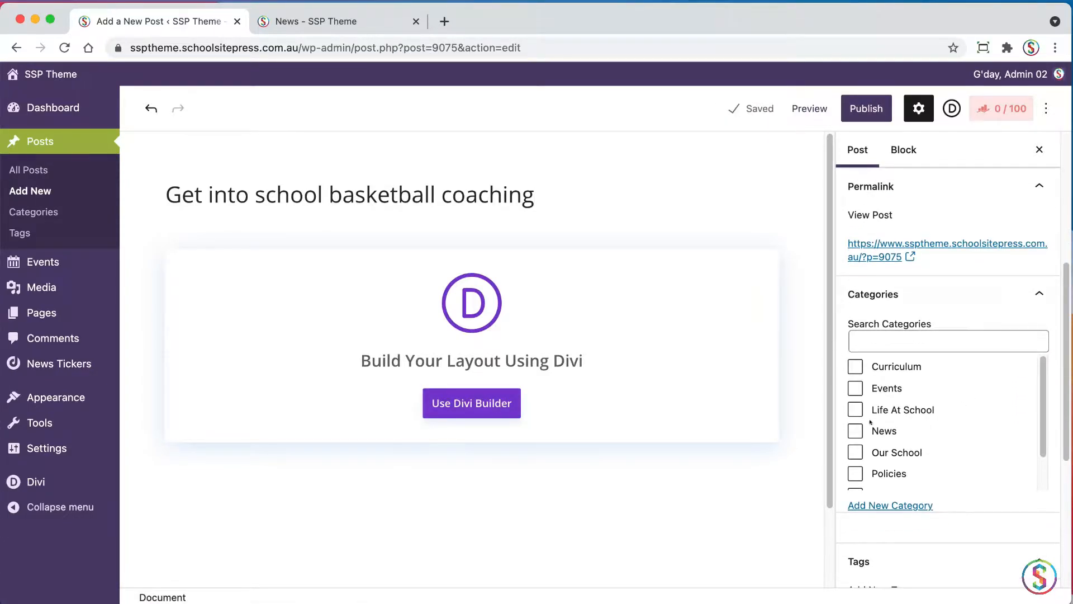
{"action": "left_click", "coordinate": [851, 431]}
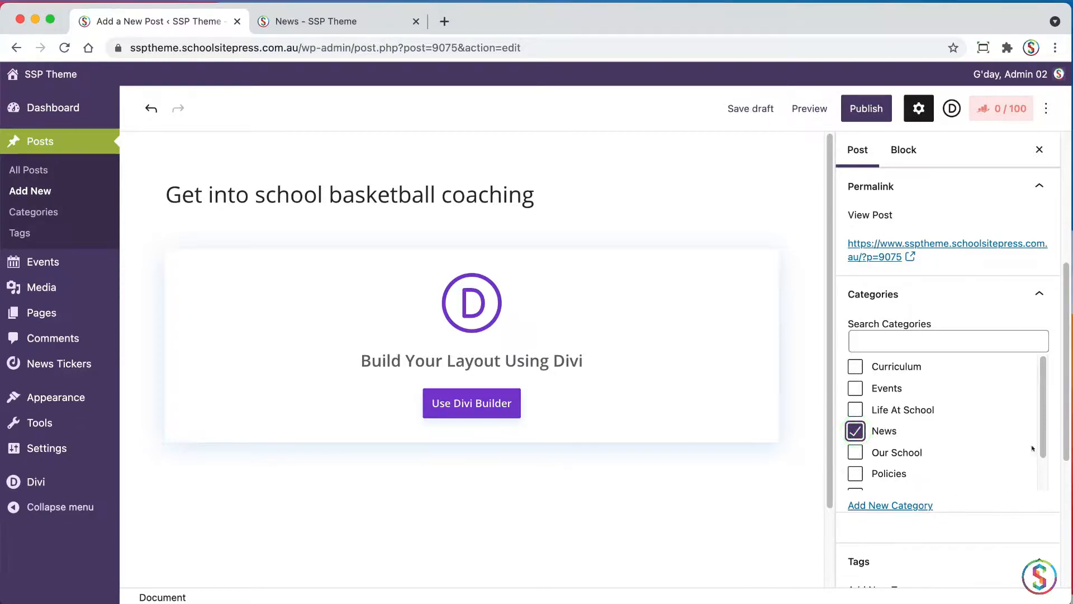
{"action": "left_click_drag", "start_coordinate": [1065, 272], "coordinate": [1055, 445]}
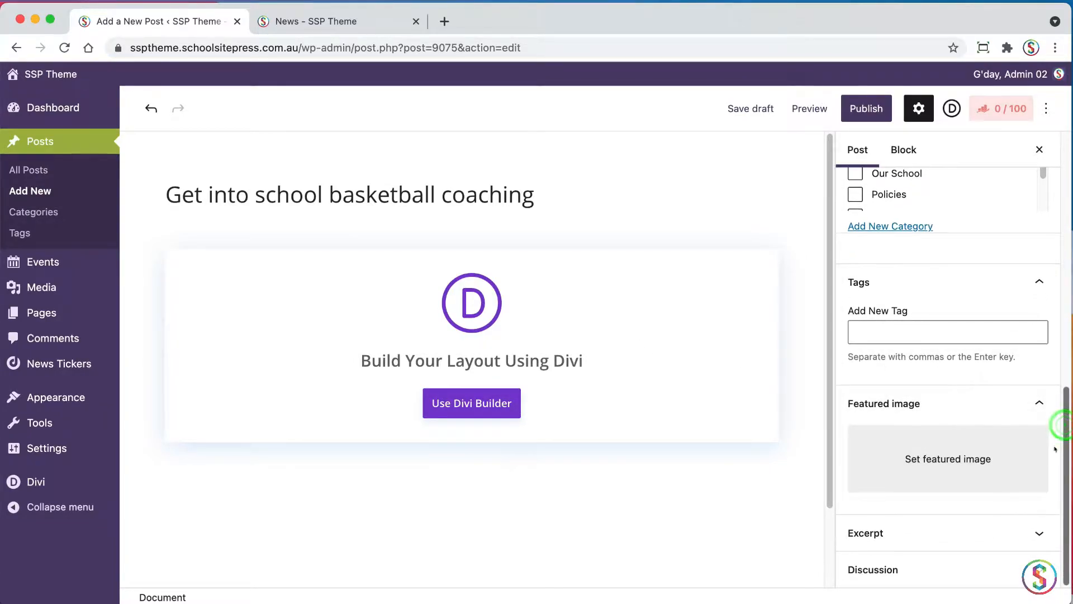
Step: Select basketball-06.jpg from the News Images folder in the featured image picker
{"action": "left_click", "coordinate": [946, 457]}
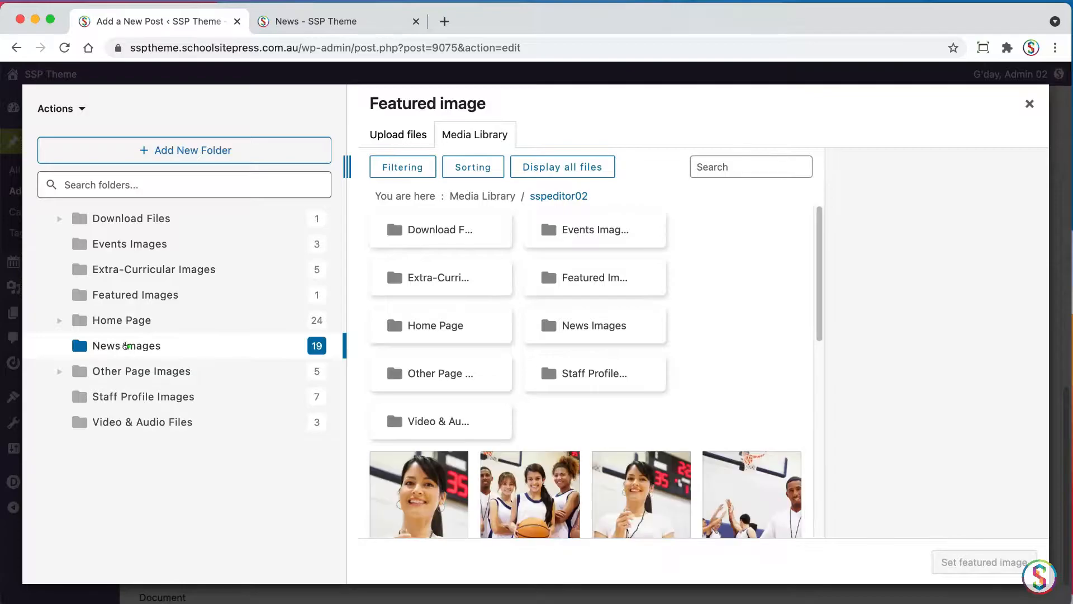
{"action": "left_click", "coordinate": [124, 346]}
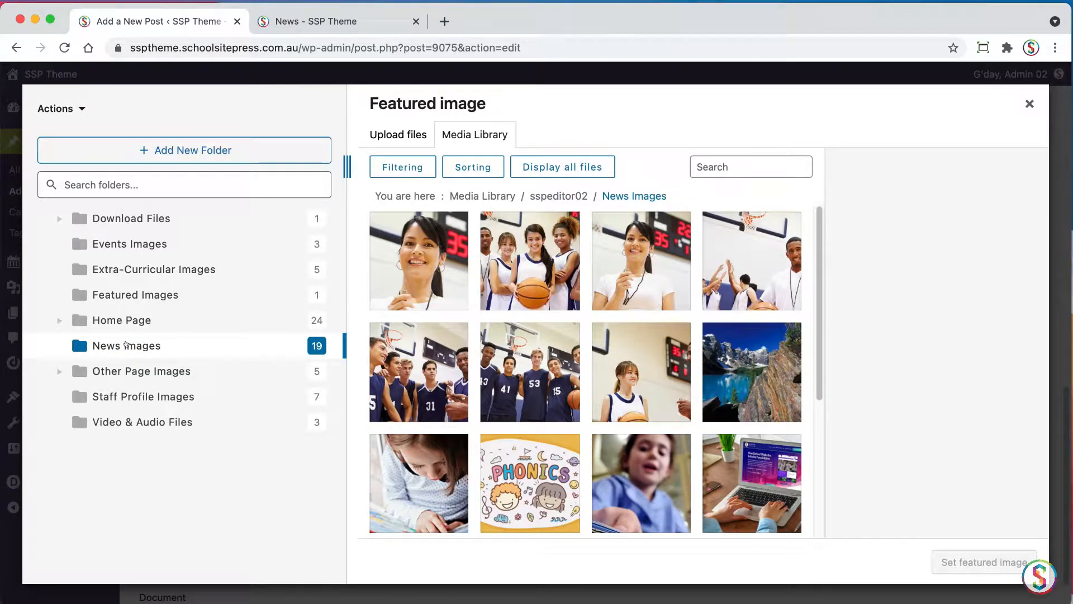
{"action": "mouse_move", "coordinate": [529, 282]}
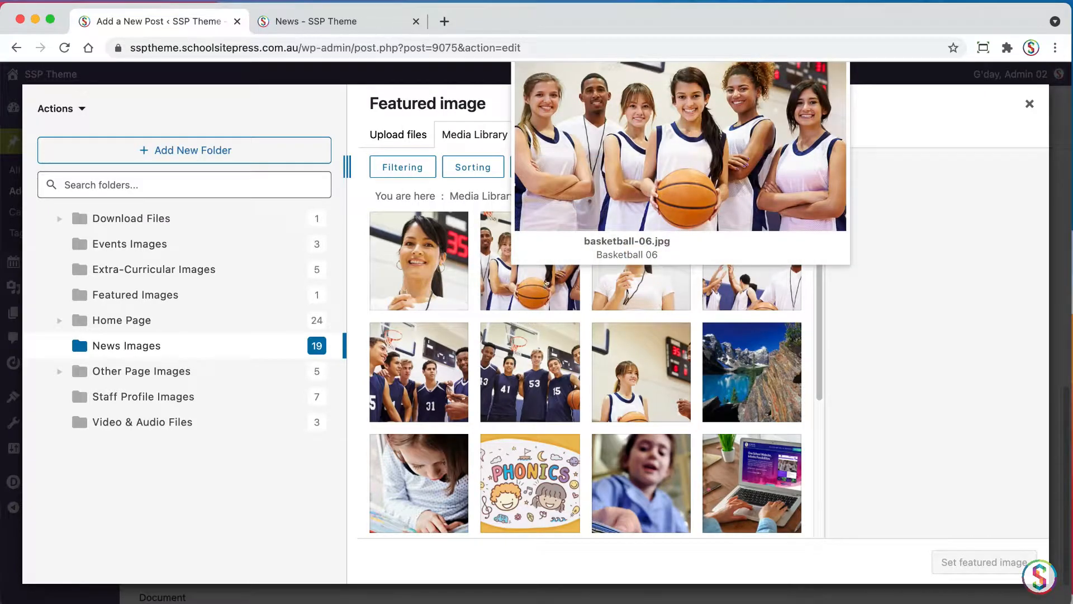
{"action": "left_click", "coordinate": [547, 283]}
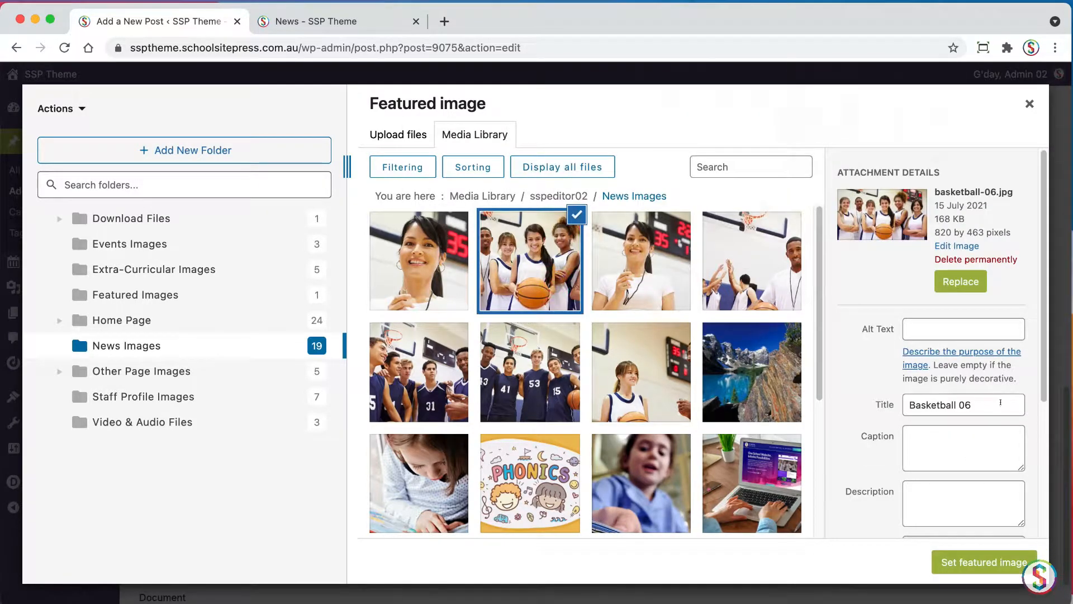
{"action": "left_click", "coordinate": [992, 404]}
{"action": "left_click_drag", "start_coordinate": [1041, 384], "coordinate": [1040, 414]}
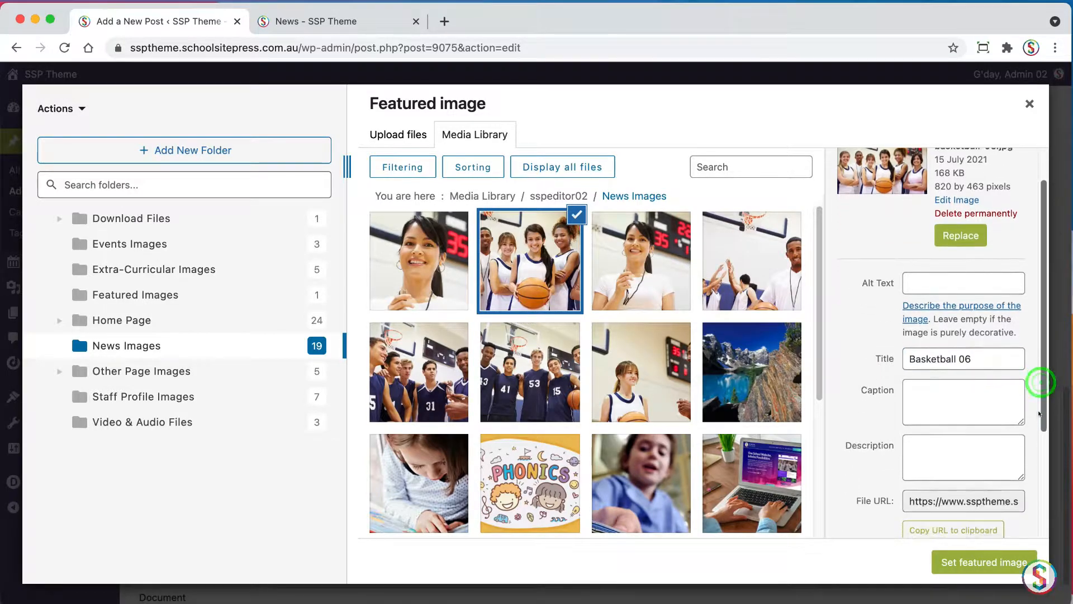
Step: Select the existing title 'Basketball 06' in the attachment details so it can be replaced
{"action": "left_click", "coordinate": [928, 284]}
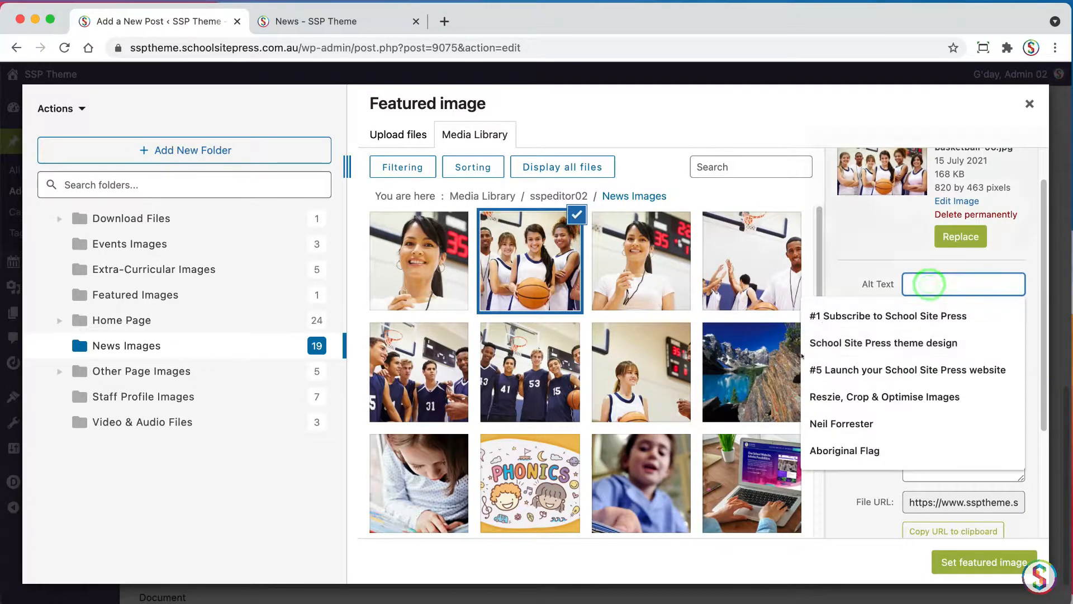
{"action": "left_click", "coordinate": [839, 277]}
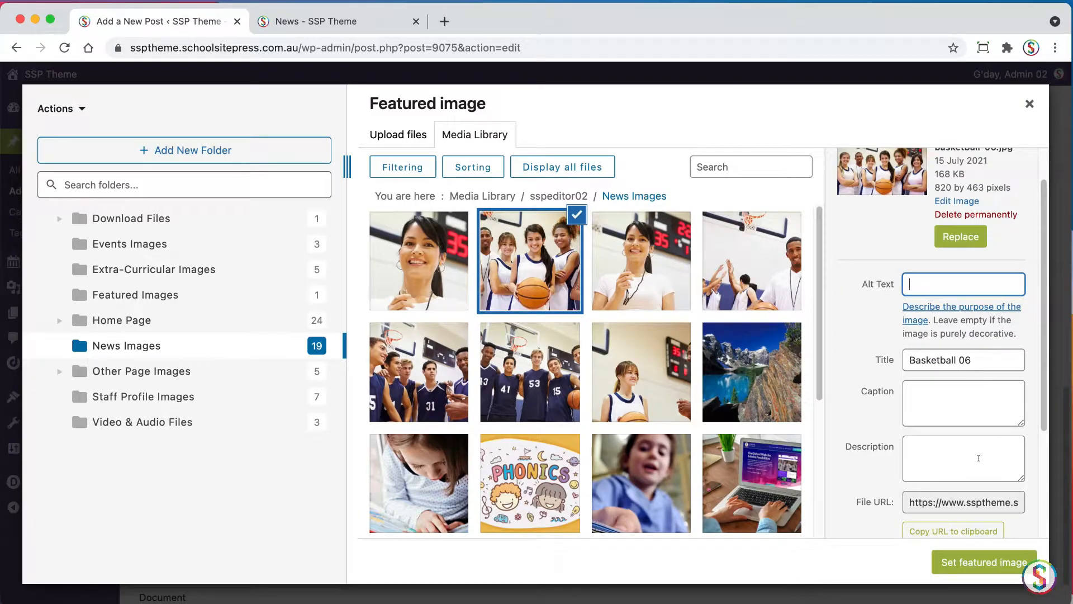
{"action": "left_click", "coordinate": [982, 356]}
{"action": "left_click", "coordinate": [843, 337]}
{"action": "triple_click", "coordinate": [982, 360]}
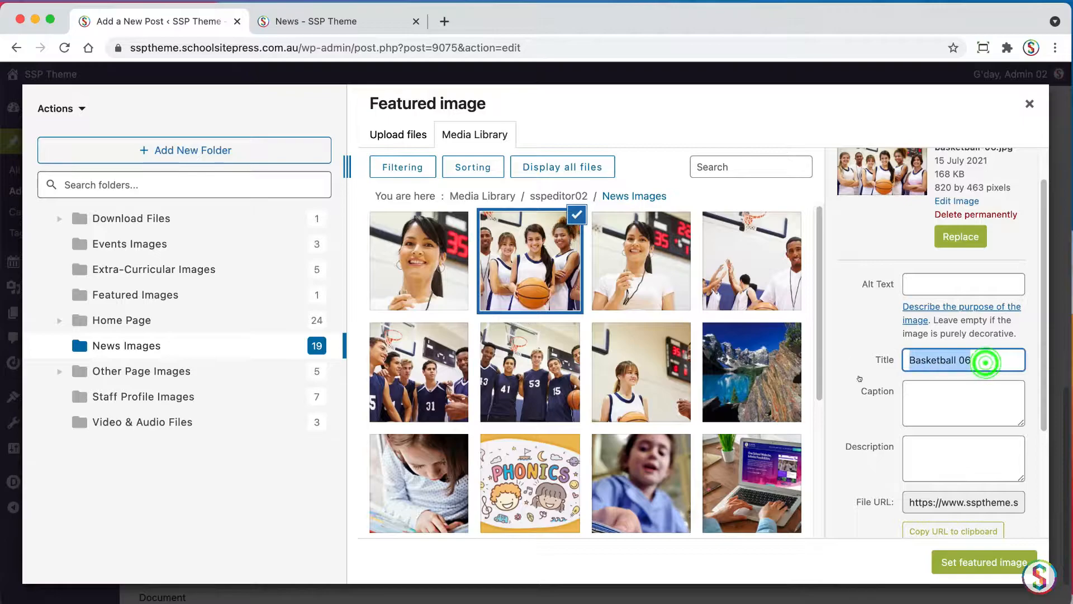
{"action": "left_click", "coordinate": [996, 358]}
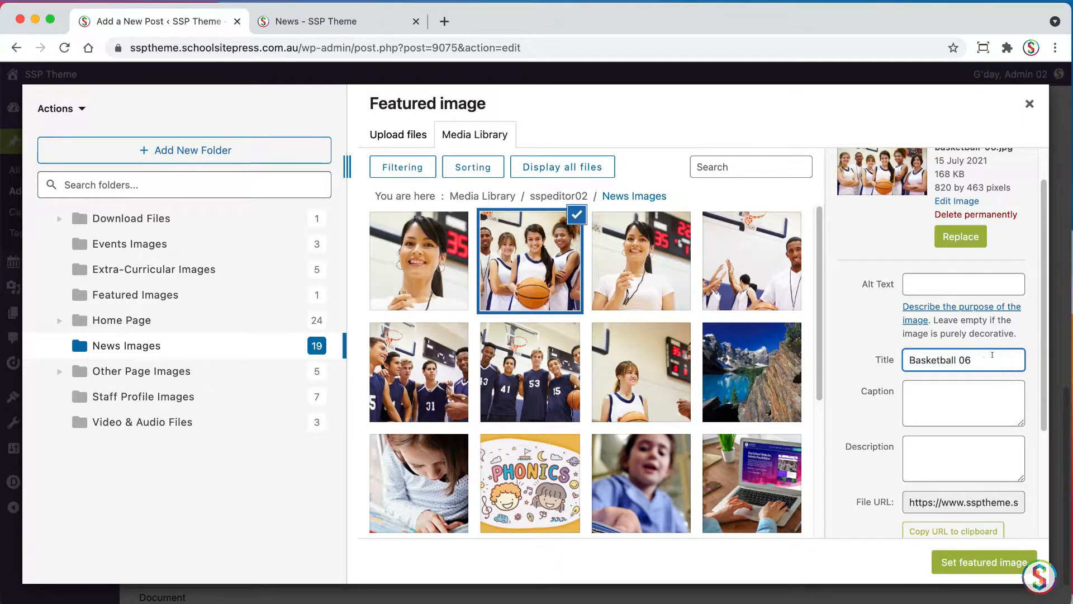
{"action": "triple_click", "coordinate": [991, 358]}
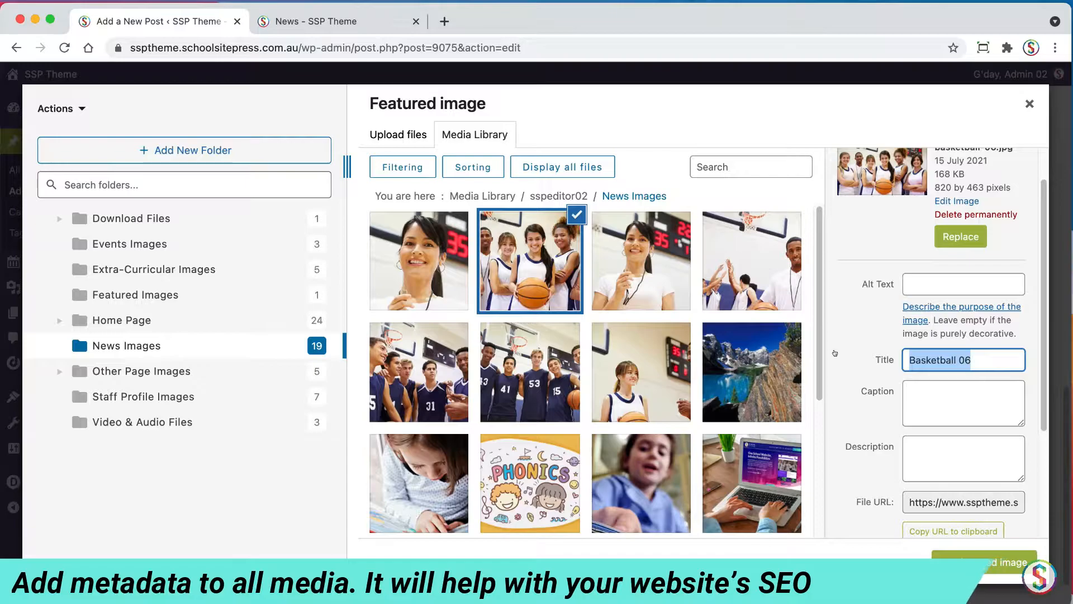
Step: Title the photo 'Girl basketball team', with alt text 'Girl basketball players' and a short game-ready description
{"action": "type", "text": "Girl"}
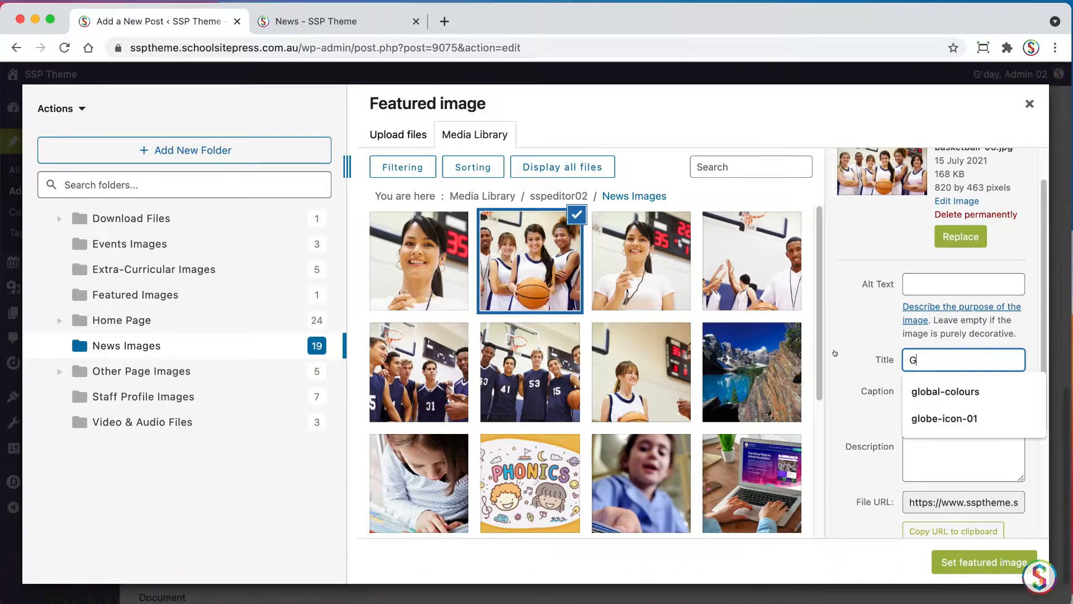
{"action": "type", "text": " basketball"}
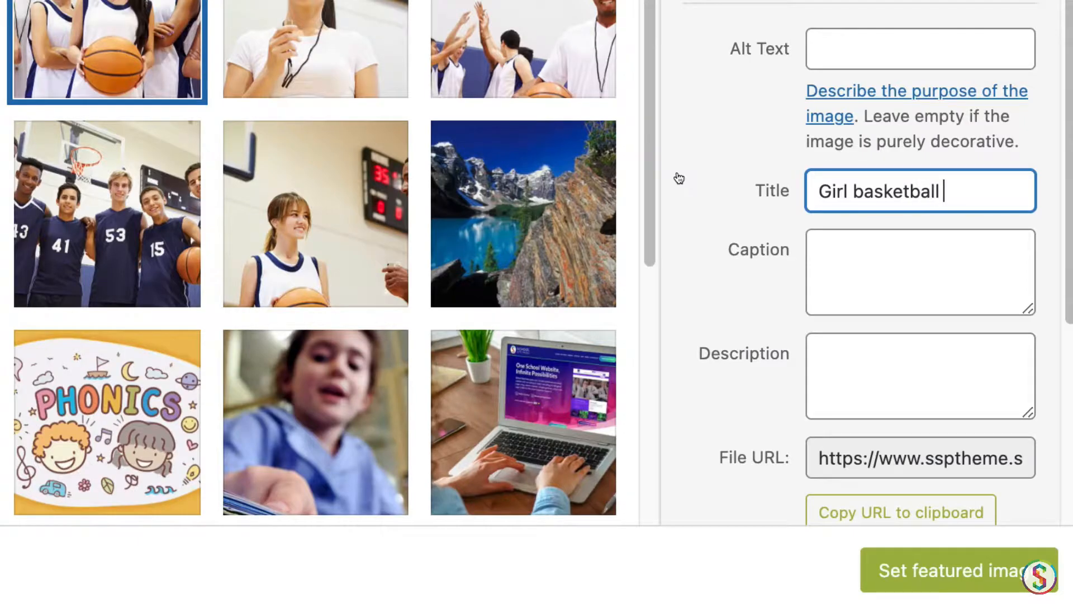
{"action": "type", "text": " team"}
{"action": "left_click", "coordinate": [885, 45]}
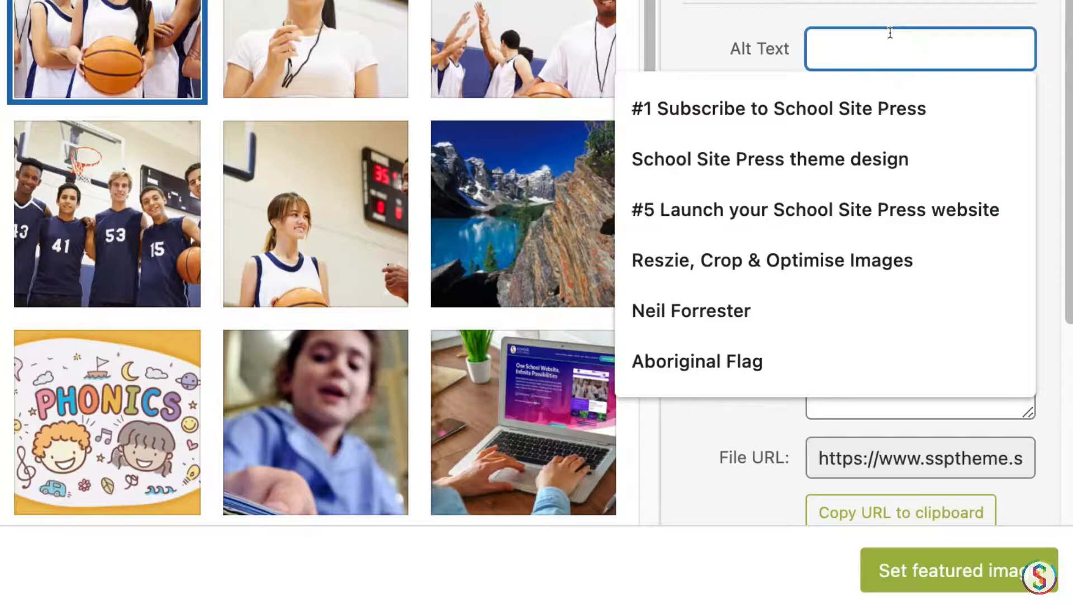
{"action": "type", "text": "Girl basketball players"}
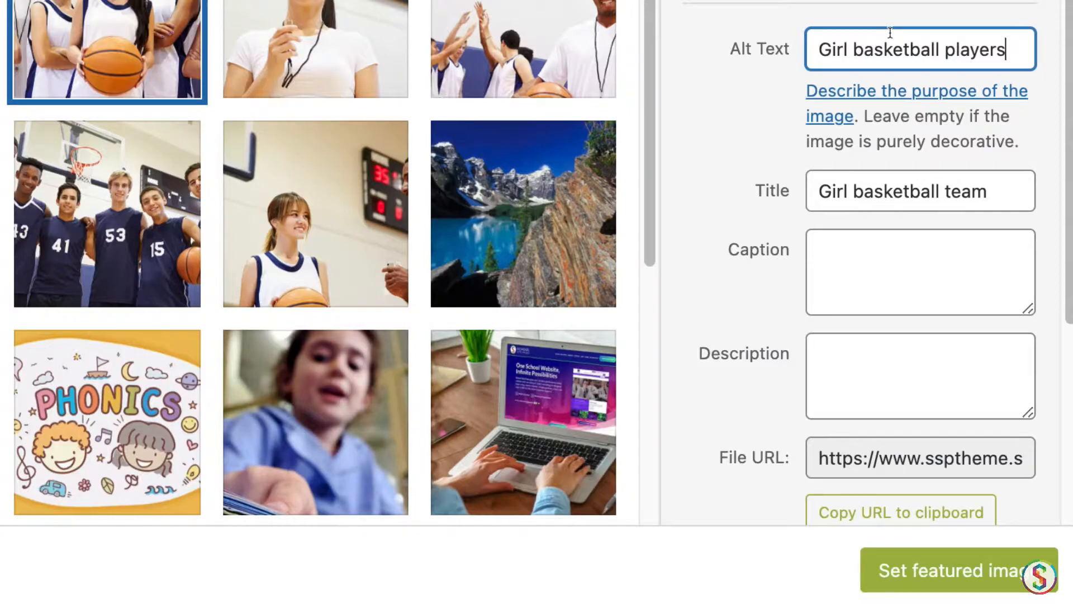
{"action": "left_click", "coordinate": [901, 376]}
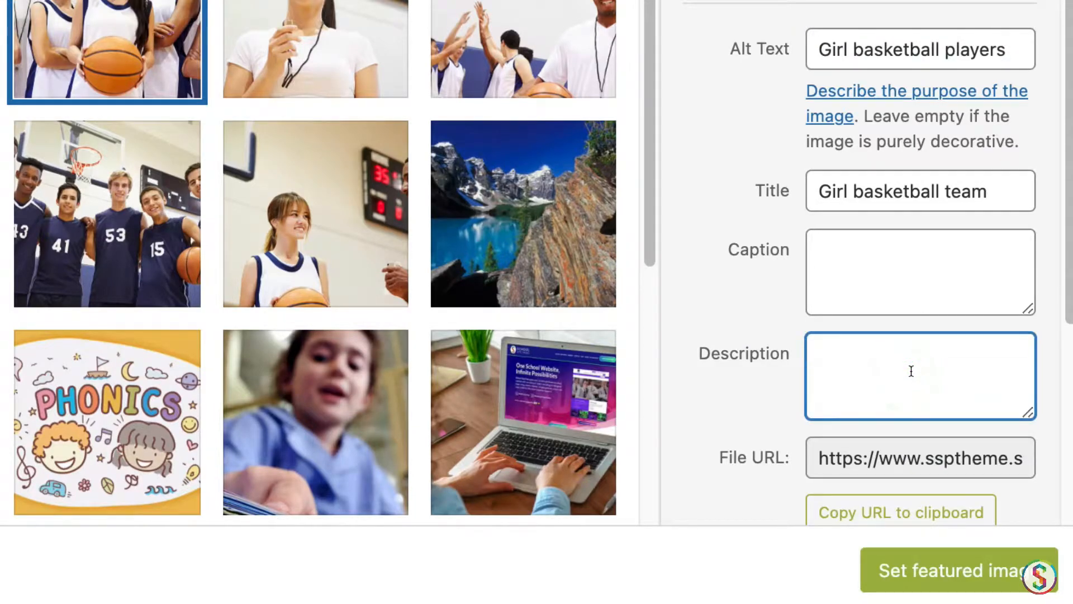
{"action": "type", "text": "Girl basketball "}
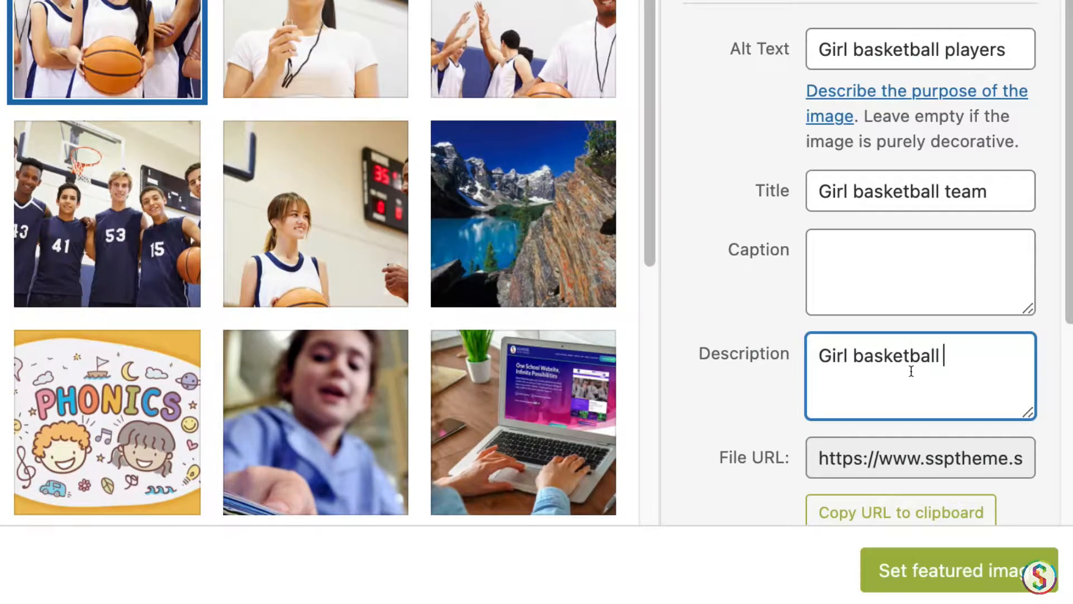
{"action": "type", "text": "team ready "}
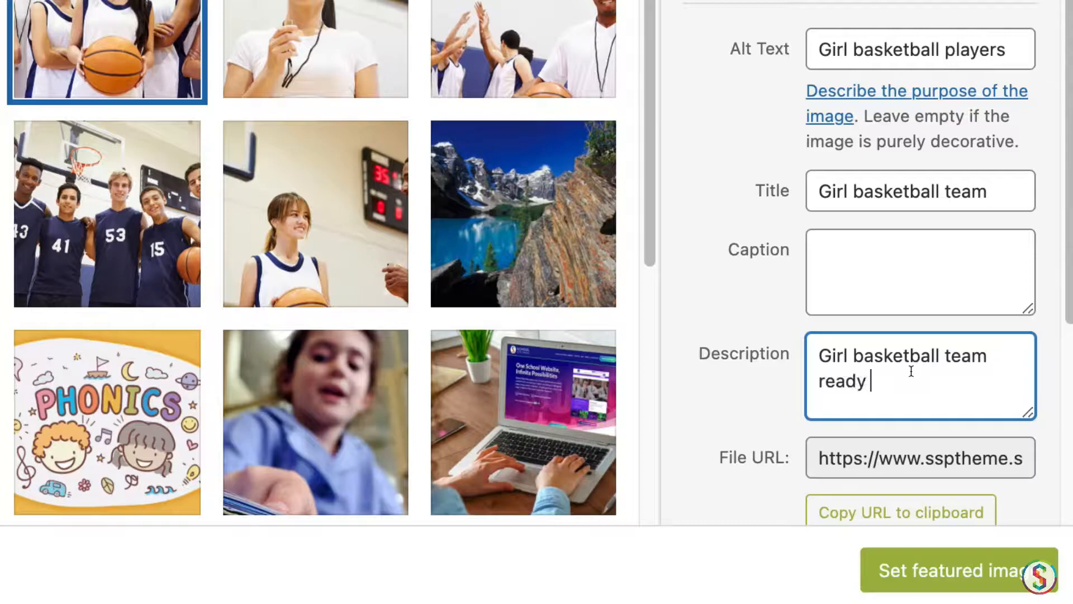
{"action": "type", "text": "fto ge"}
{"action": "key", "text": "BackSpace"}
{"action": "key", "text": "BackSpace"}
{"action": "type", "text": "begin a game."}
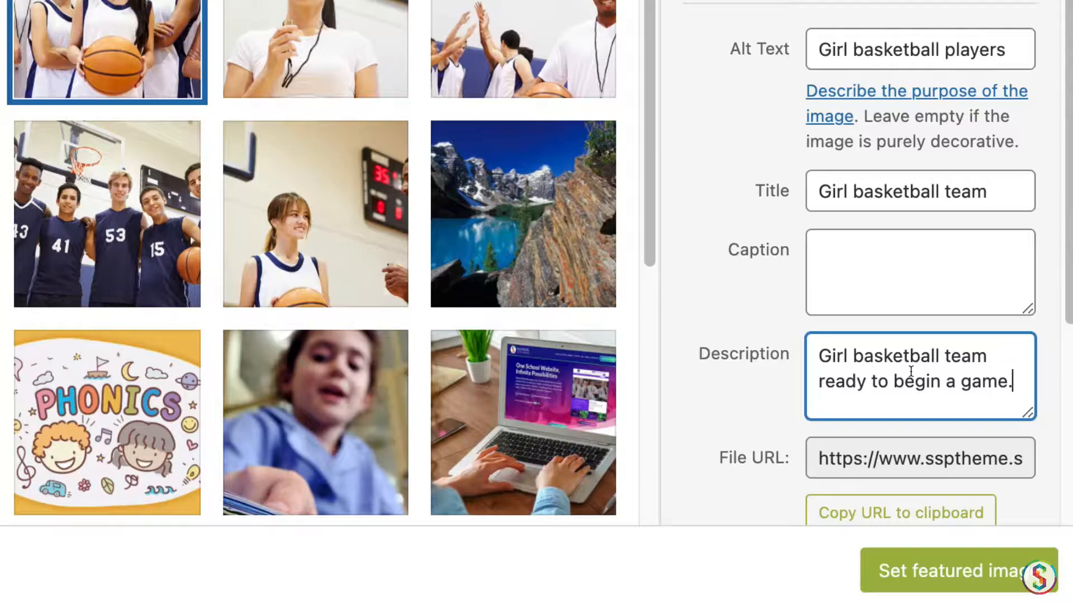
Step: Set the team photo as the post's featured image
{"action": "left_click_drag", "start_coordinate": [1066, 316], "coordinate": [1066, 447]}
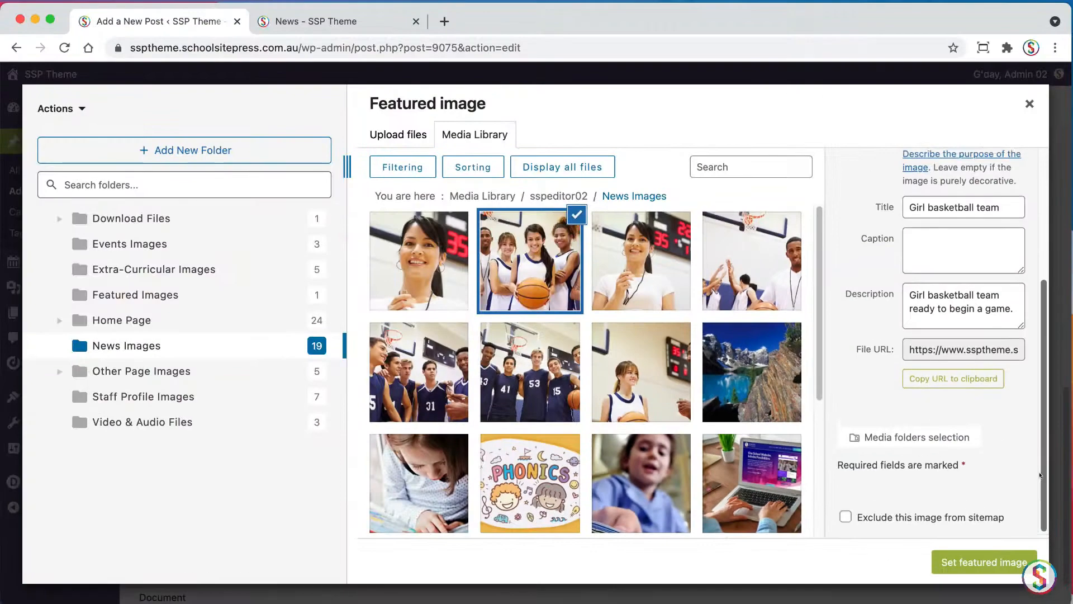
{"action": "left_click", "coordinate": [986, 566]}
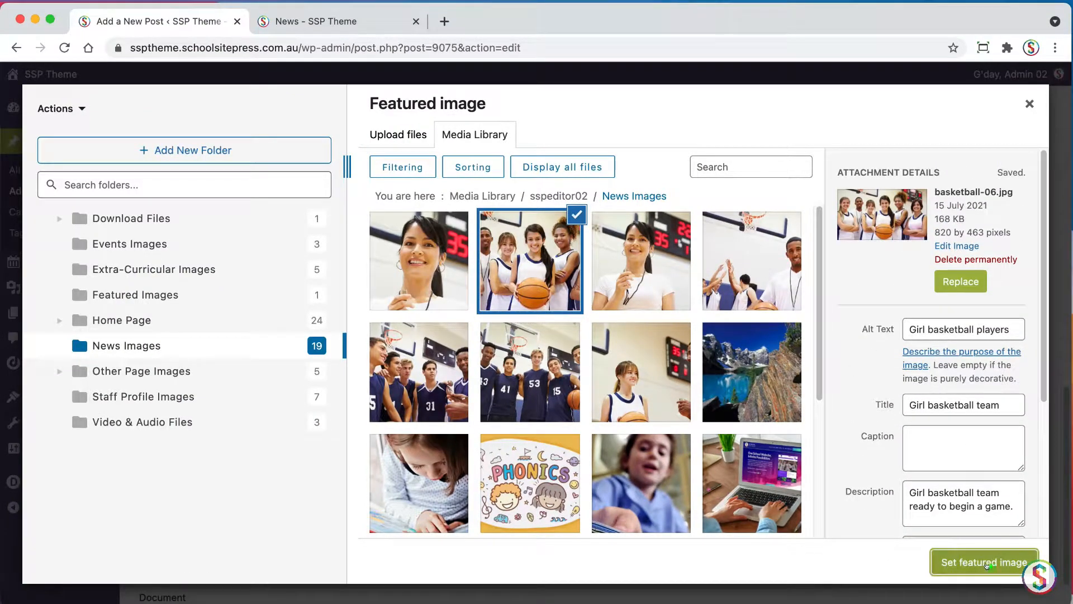
{"action": "left_click_drag", "start_coordinate": [1066, 374], "coordinate": [1066, 439]}
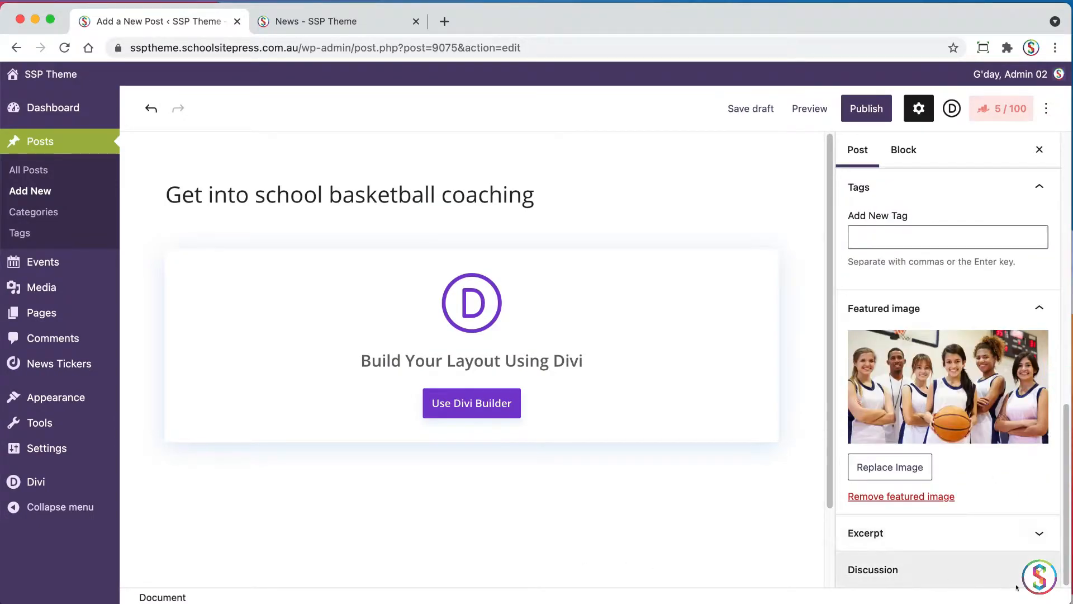
Step: Publish 'Get into school basketball coaching', confirming in the pre-publish panel
{"action": "left_click", "coordinate": [954, 569]}
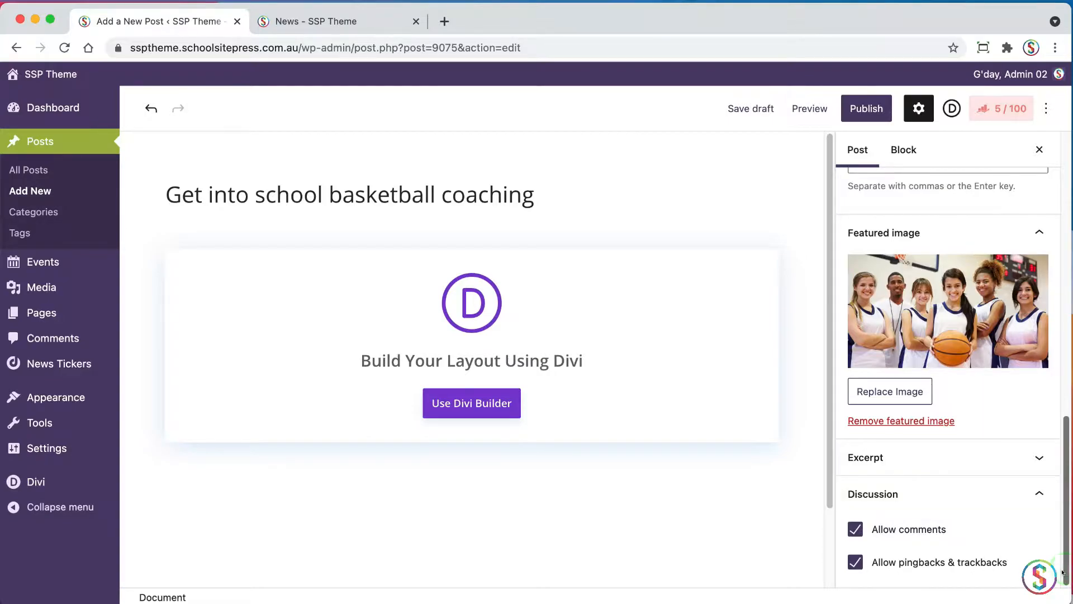
{"action": "scroll", "coordinate": [1050, 323], "scroll_direction": "up", "scroll_amount": 8}
{"action": "scroll", "coordinate": [1049, 323], "scroll_direction": "up", "scroll_amount": 4}
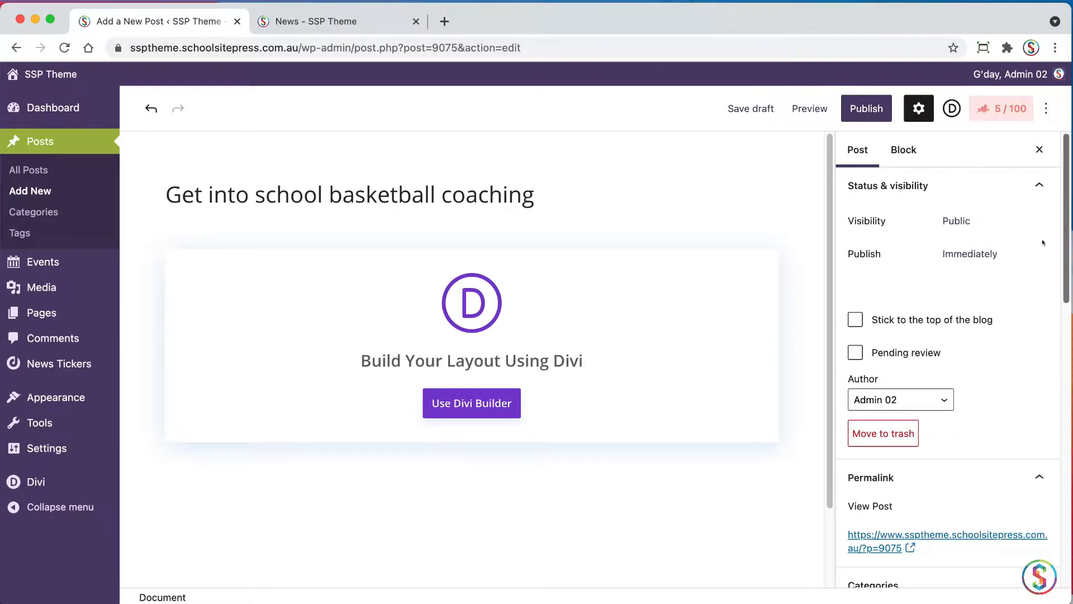
{"action": "left_click", "coordinate": [862, 111]}
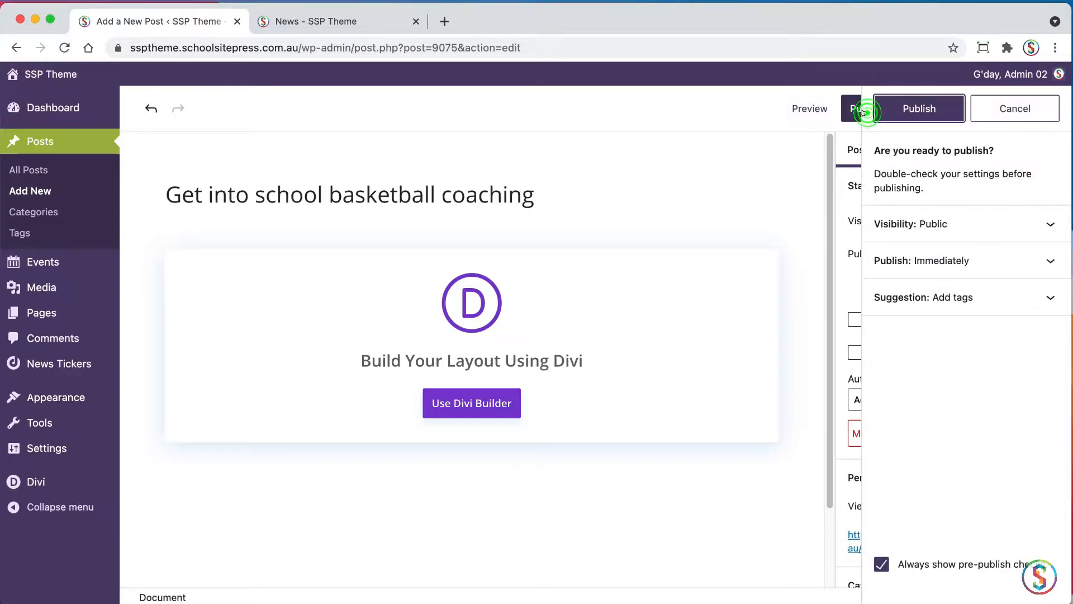
{"action": "left_click", "coordinate": [904, 114]}
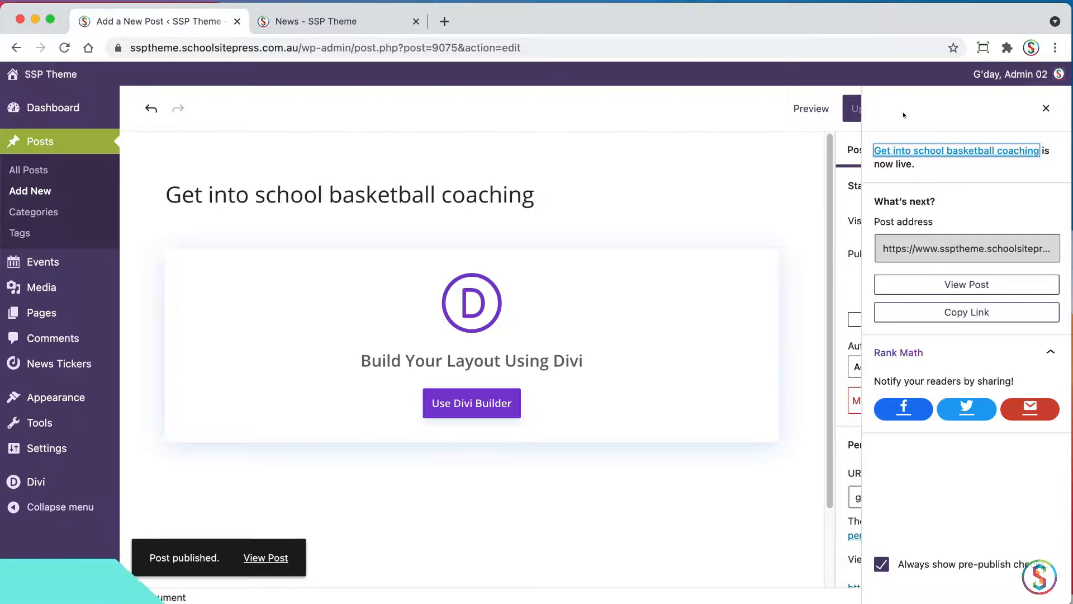
{"action": "left_click", "coordinate": [1043, 108]}
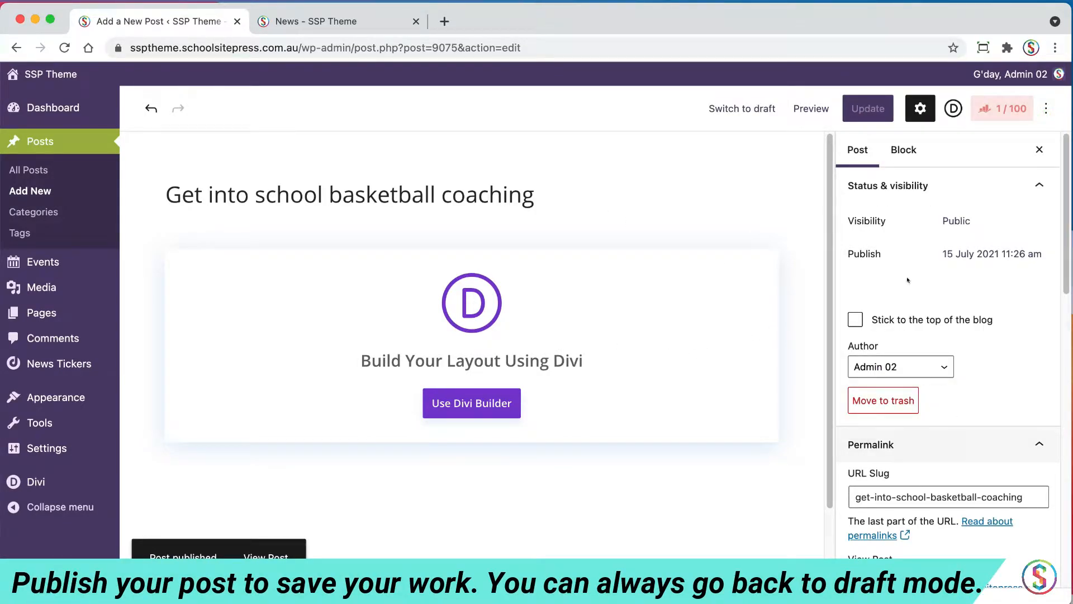
{"action": "left_click", "coordinate": [958, 223]}
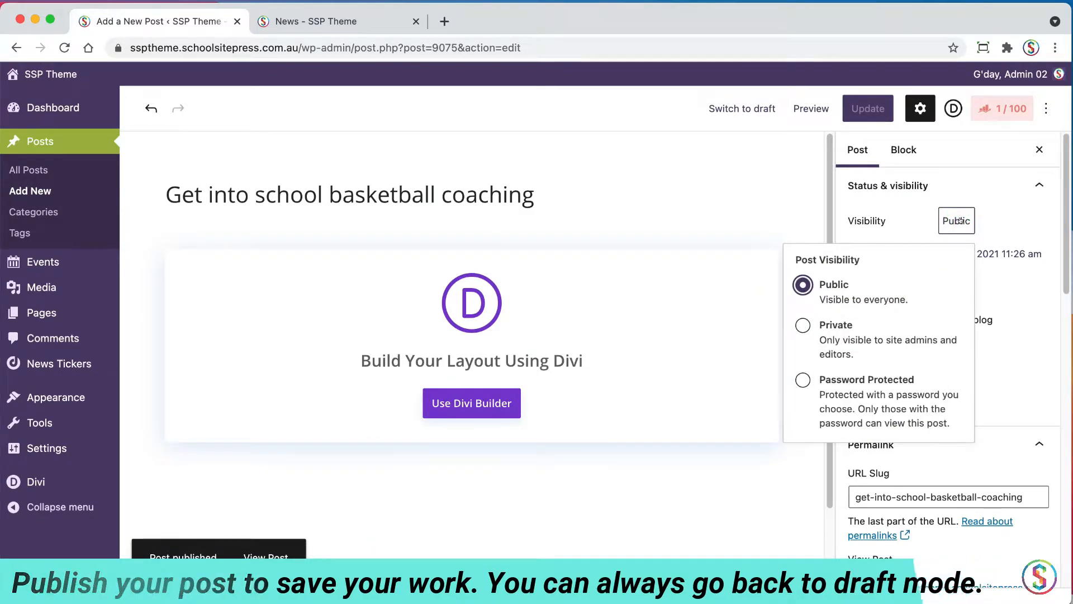
{"action": "left_click", "coordinate": [1009, 217]}
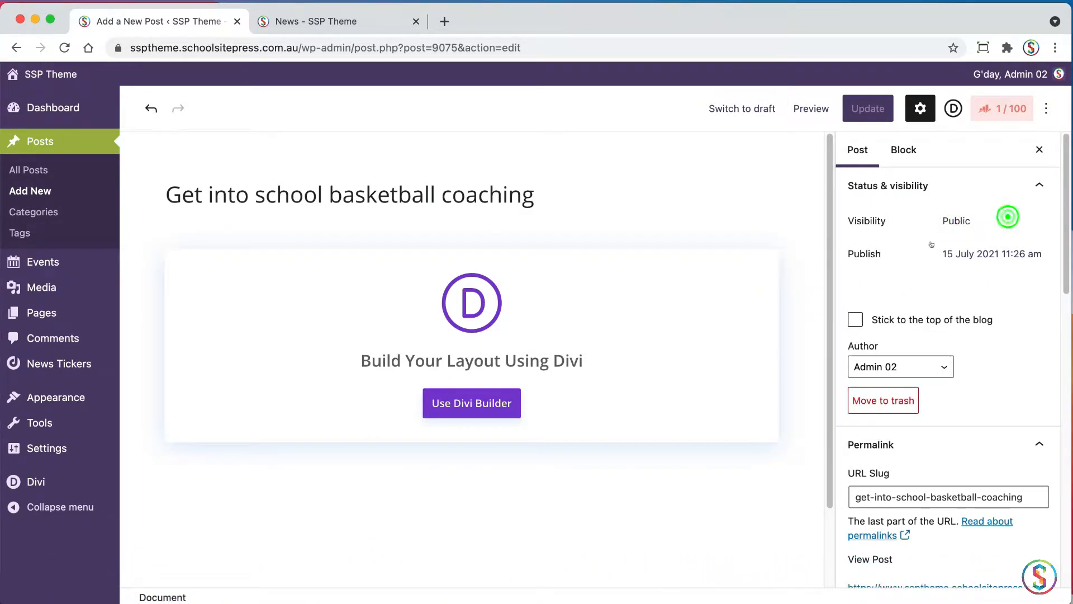
{"action": "left_click", "coordinate": [961, 253]}
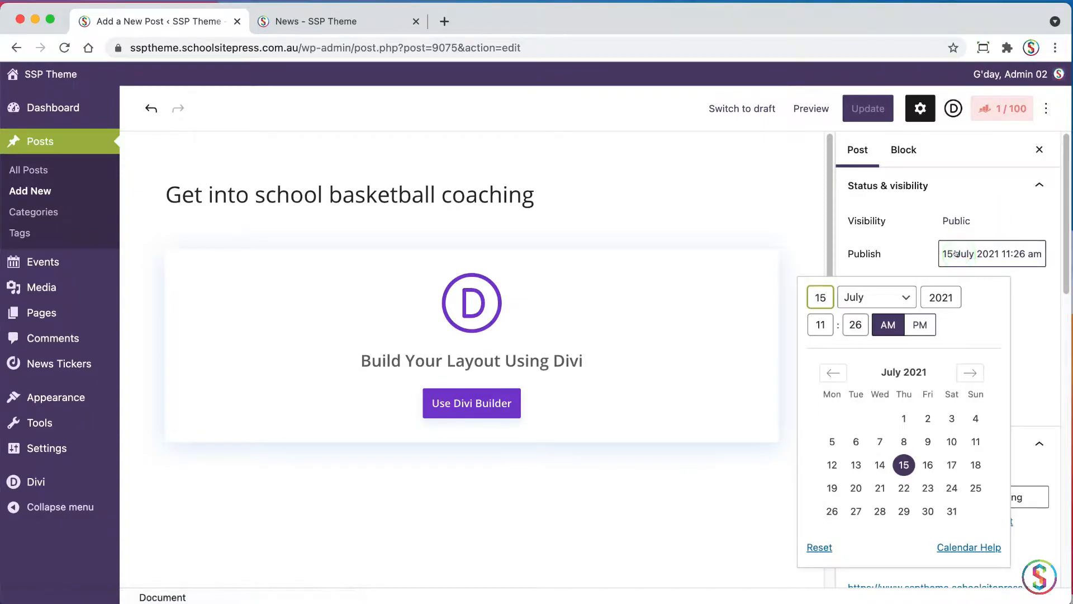
{"action": "left_click", "coordinate": [964, 253]}
{"action": "left_click", "coordinate": [860, 253]}
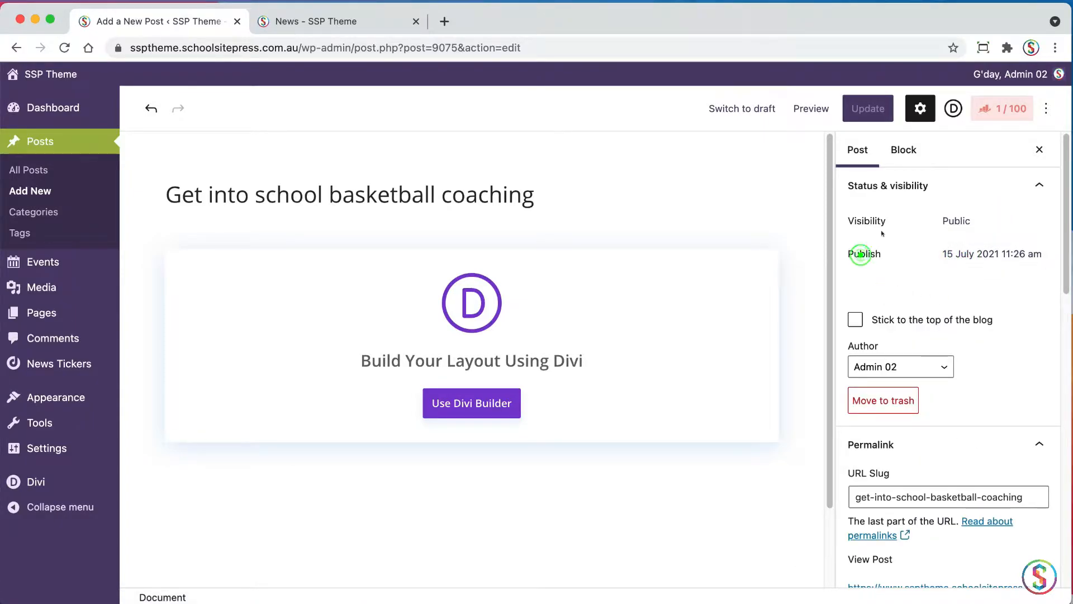
Step: Switch the published coaching post back to draft and confirm with OK
{"action": "left_click", "coordinate": [729, 110]}
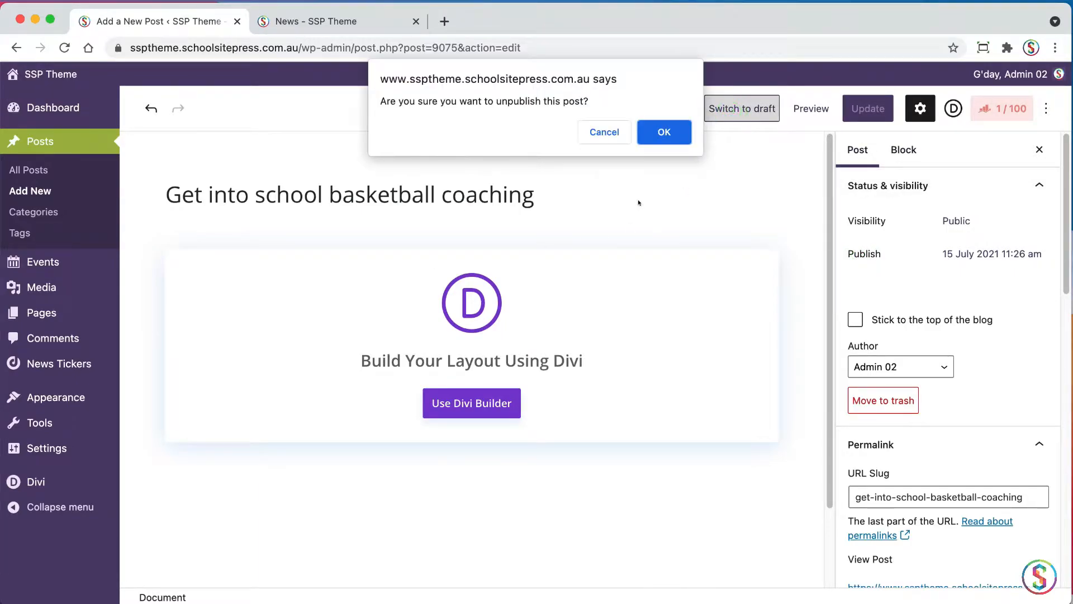
{"action": "left_click", "coordinate": [662, 132]}
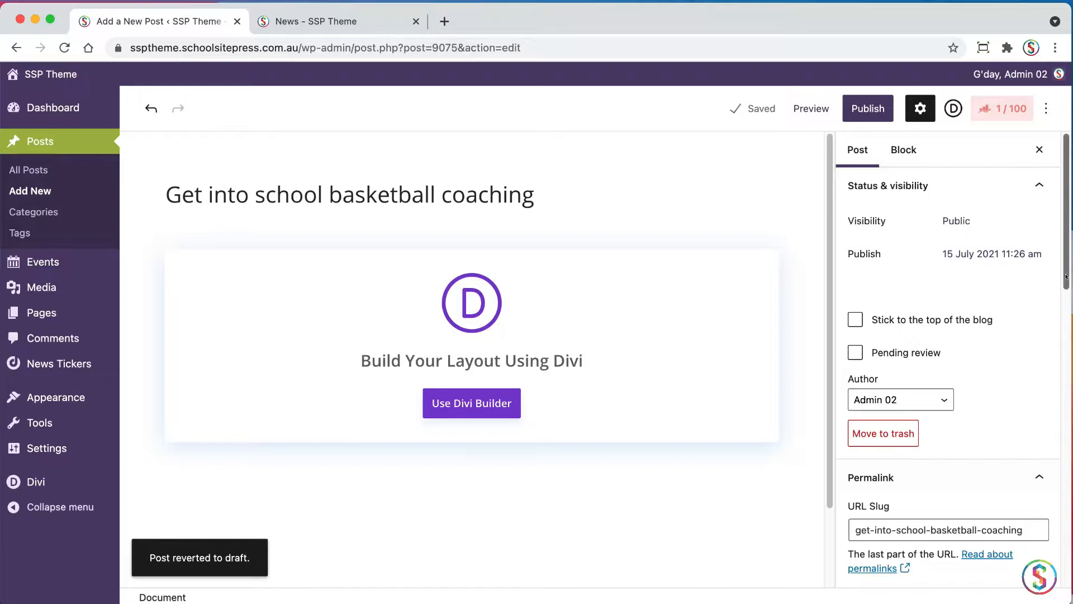
{"action": "left_click_drag", "start_coordinate": [1066, 275], "coordinate": [733, 335]}
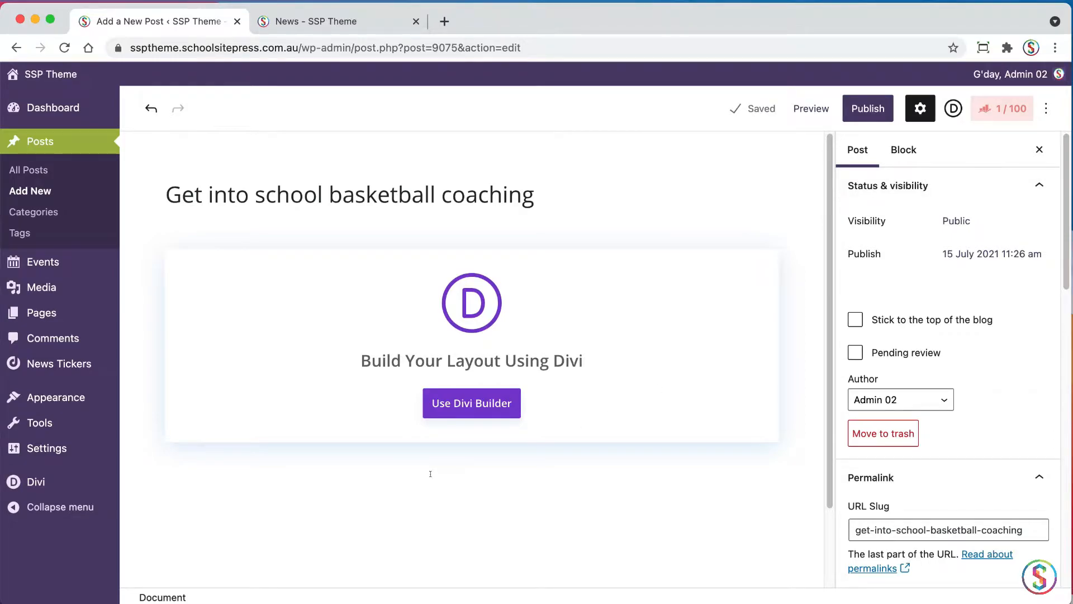
Step: Launch the Divi Builder on the coaching post and insert a one-column row
{"action": "left_click", "coordinate": [464, 403]}
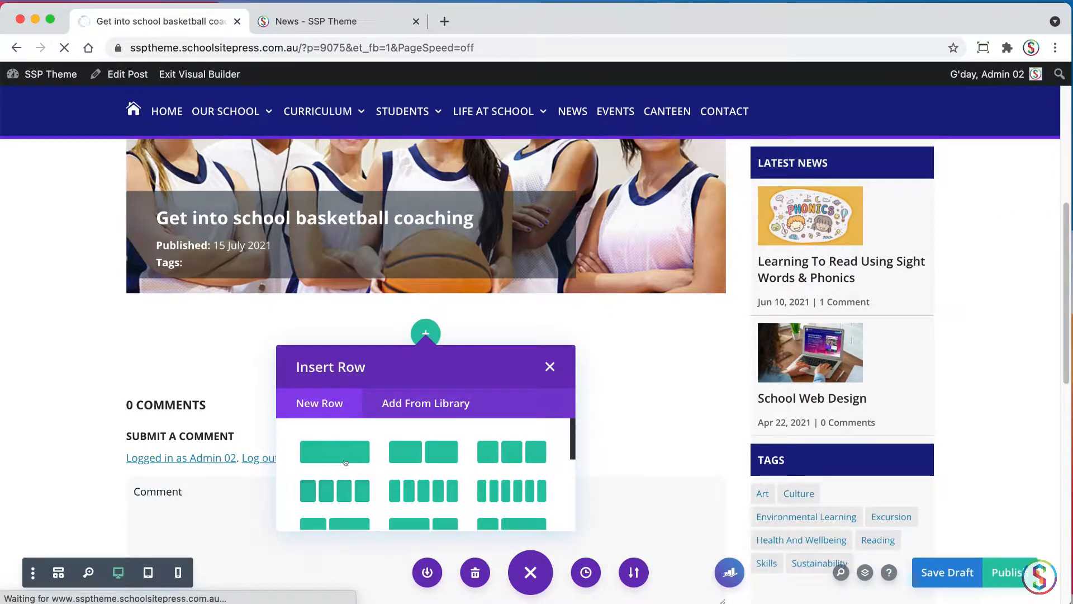
{"action": "left_click", "coordinate": [338, 449]}
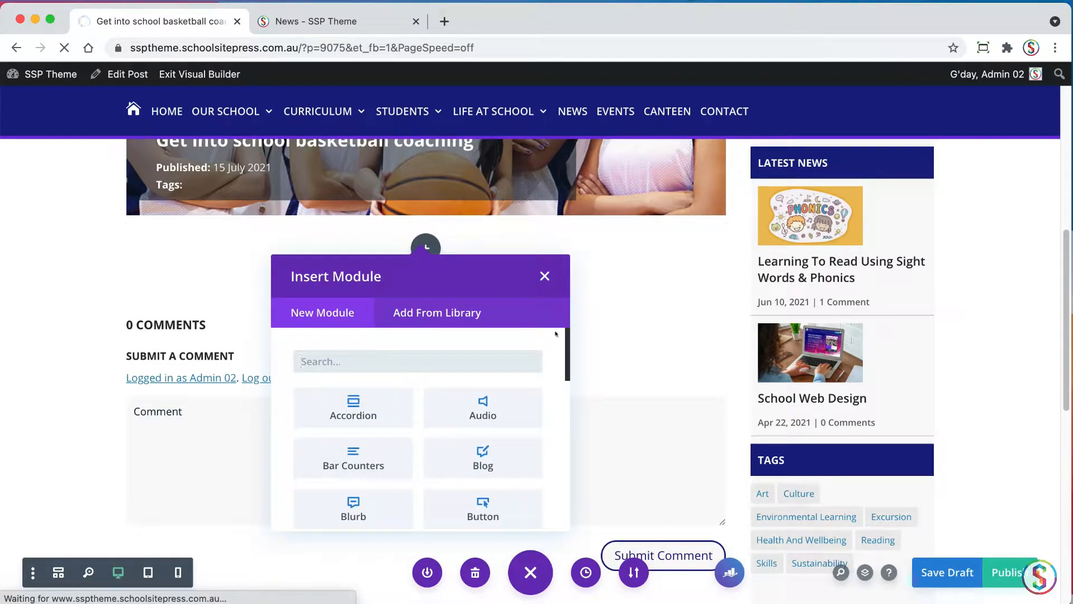
{"action": "left_click_drag", "start_coordinate": [1065, 261], "coordinate": [1051, 204]}
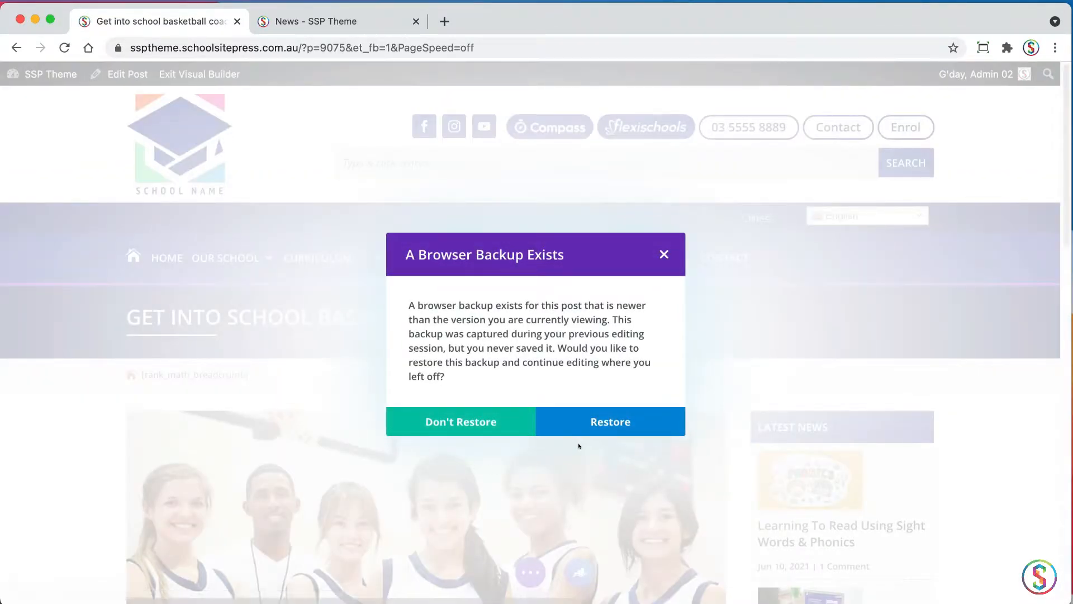
Step: Restore the browser backup and add a Text module to the empty row
{"action": "left_click", "coordinate": [604, 423]}
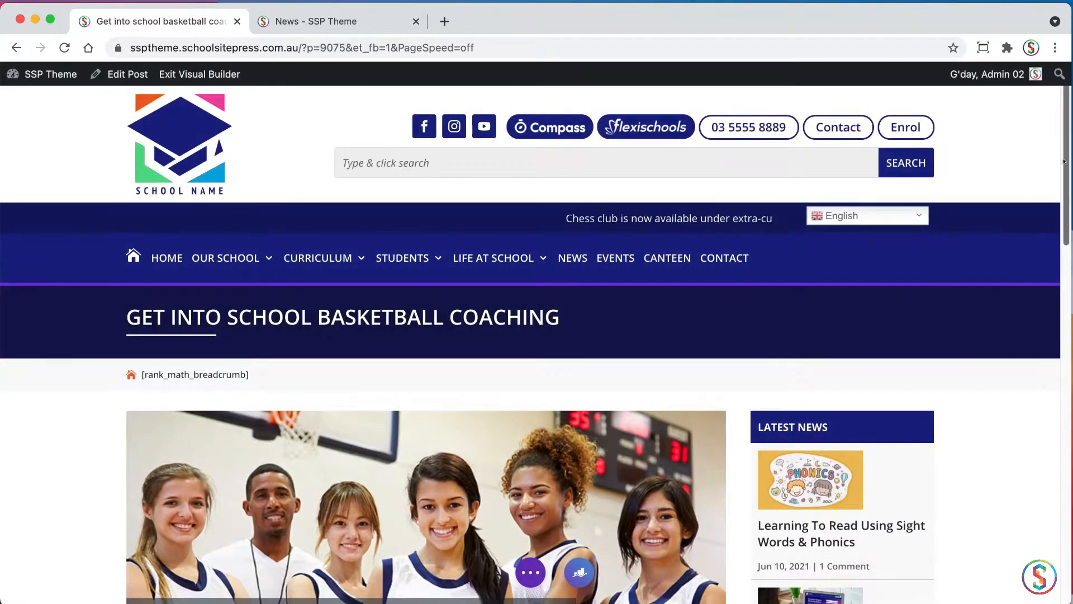
{"action": "scroll", "coordinate": [1005, 241], "scroll_direction": "down", "scroll_amount": 5}
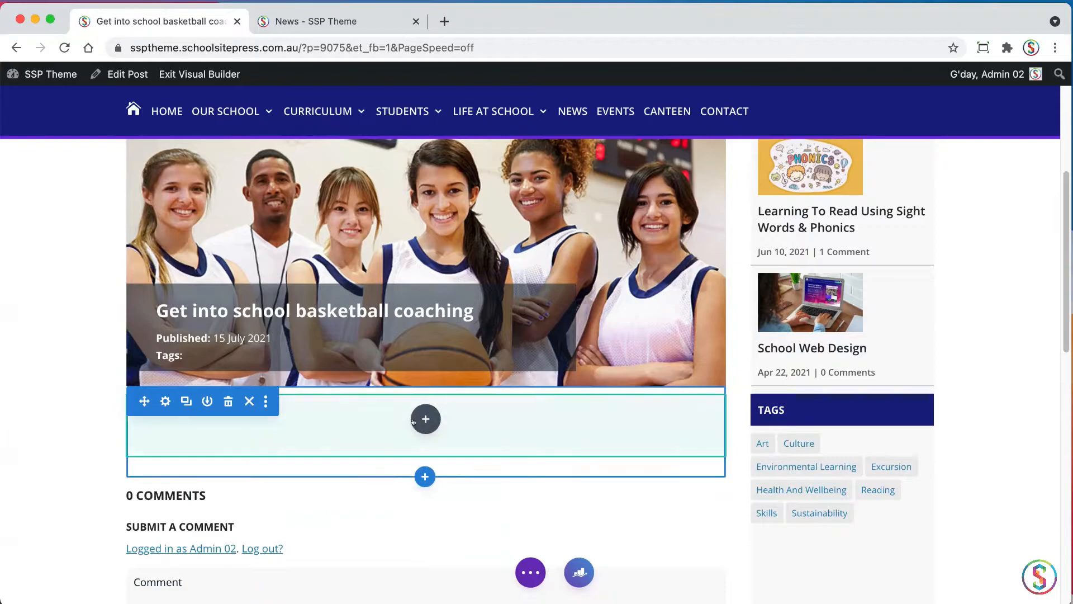
{"action": "left_click", "coordinate": [424, 418]}
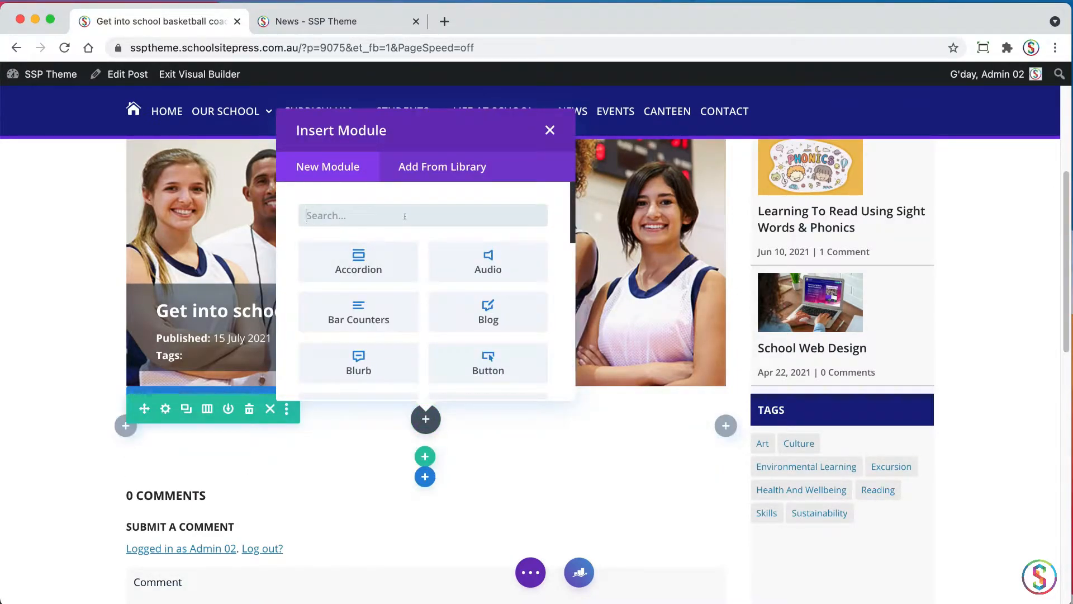
{"action": "type", "text": "text"}
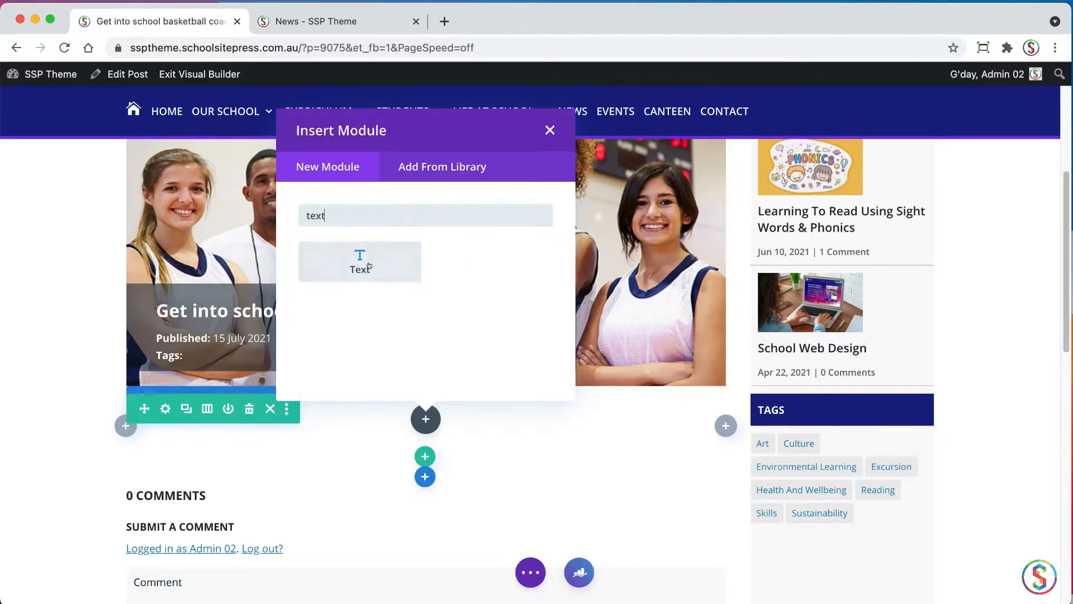
{"action": "left_click", "coordinate": [369, 266]}
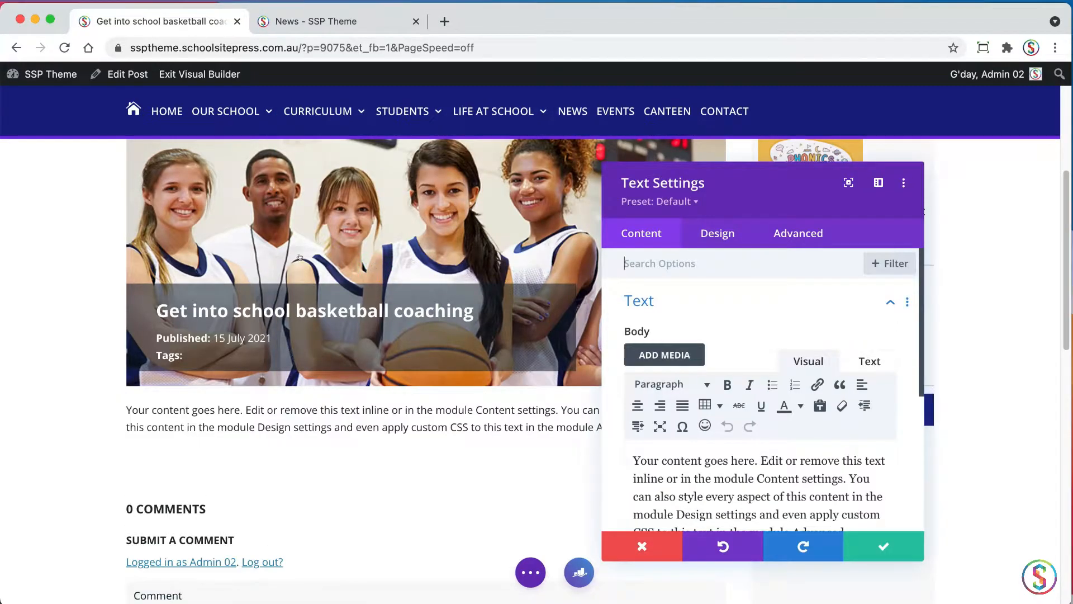
Step: Copy the article's opening paragraph from TextEdit over the module's placeholder body text
{"action": "key", "text": "super+Tab"}
{"action": "left_click", "coordinate": [134, 157]}
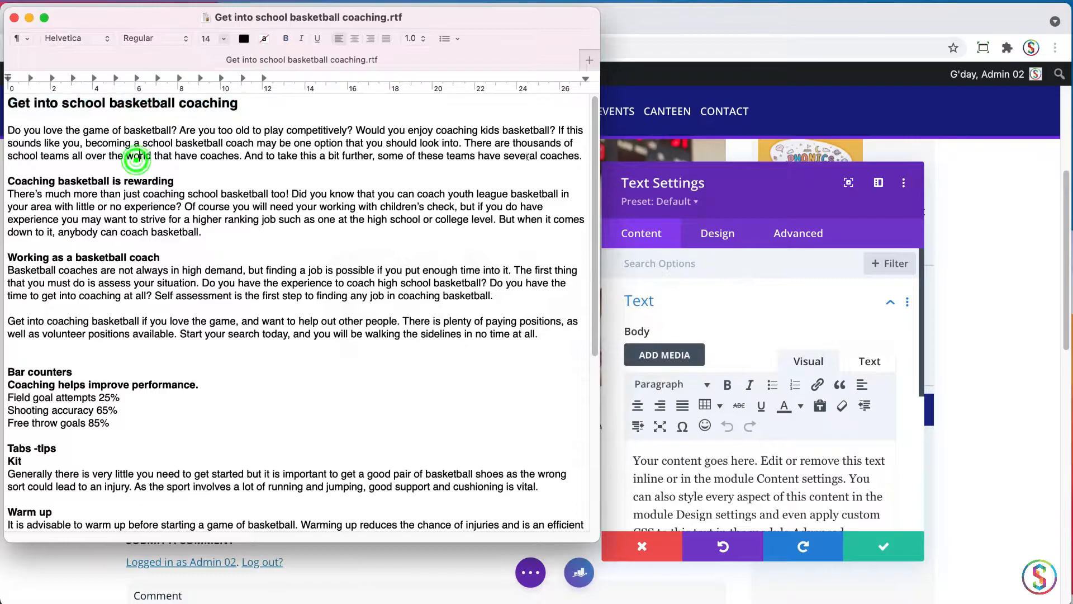
{"action": "left_click_drag", "start_coordinate": [581, 157], "coordinate": [8, 130]}
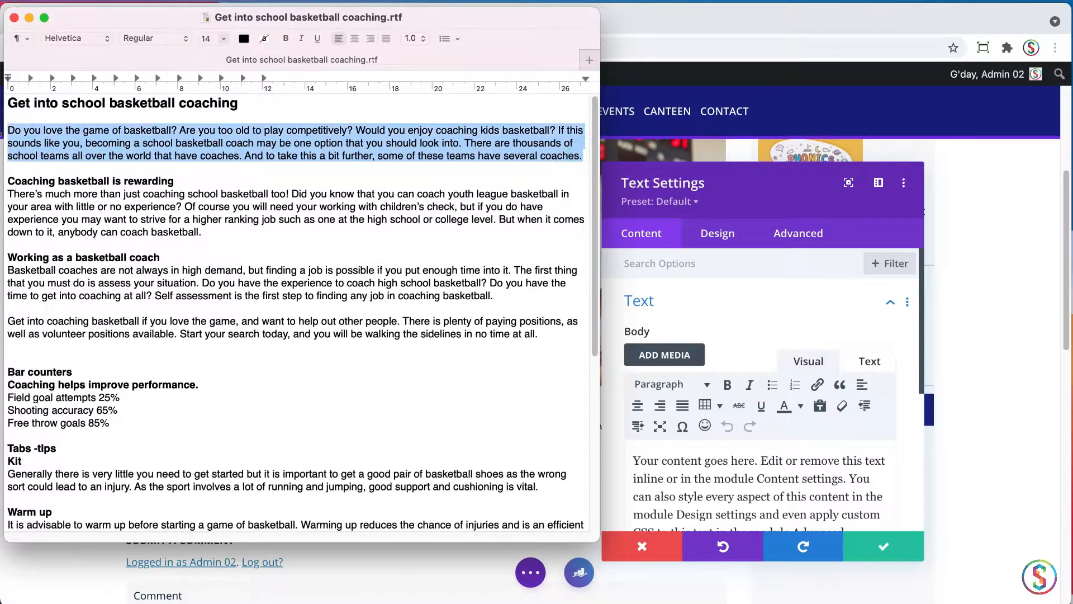
{"action": "left_click", "coordinate": [427, 177]}
{"action": "left_click_drag", "start_coordinate": [582, 156], "coordinate": [8, 130]}
{"action": "left_click", "coordinate": [732, 480]}
{"action": "triple_click", "coordinate": [713, 462]}
{"action": "key", "text": "super+v"}
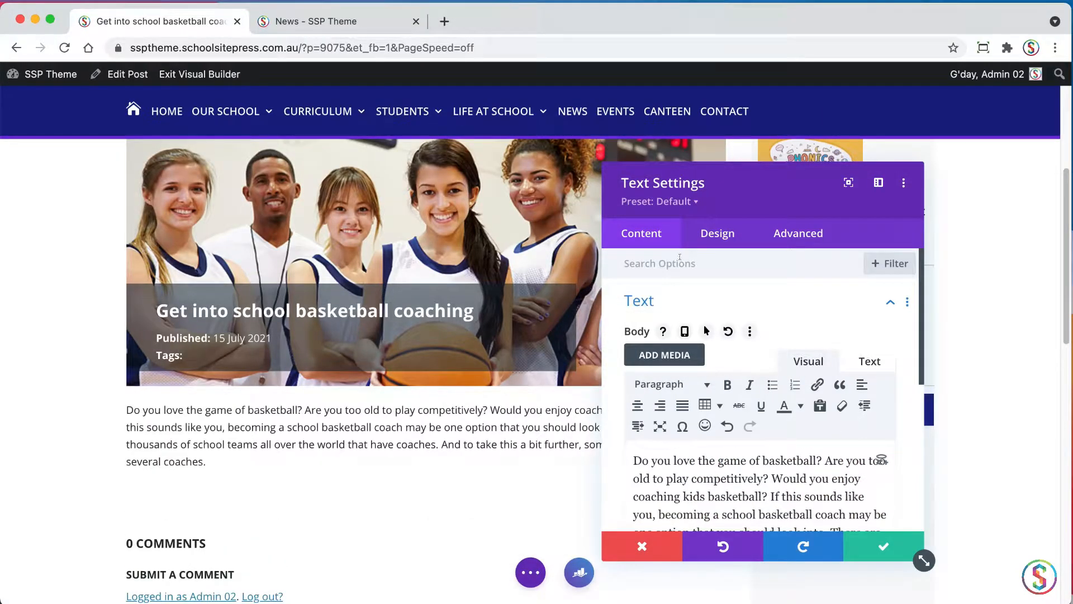
Step: Give the module the admin label 'Intro Text' and save its settings
{"action": "left_click", "coordinate": [640, 302]}
{"action": "left_click_drag", "start_coordinate": [733, 181], "coordinate": [851, 166]}
{"action": "left_click", "coordinate": [782, 425]}
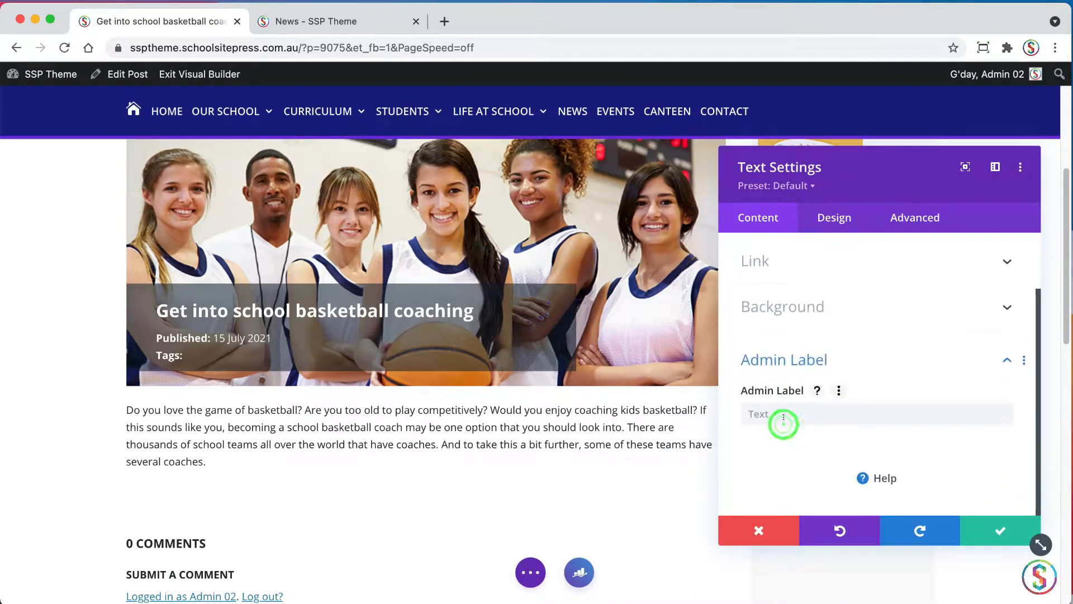
{"action": "left_click", "coordinate": [785, 417]}
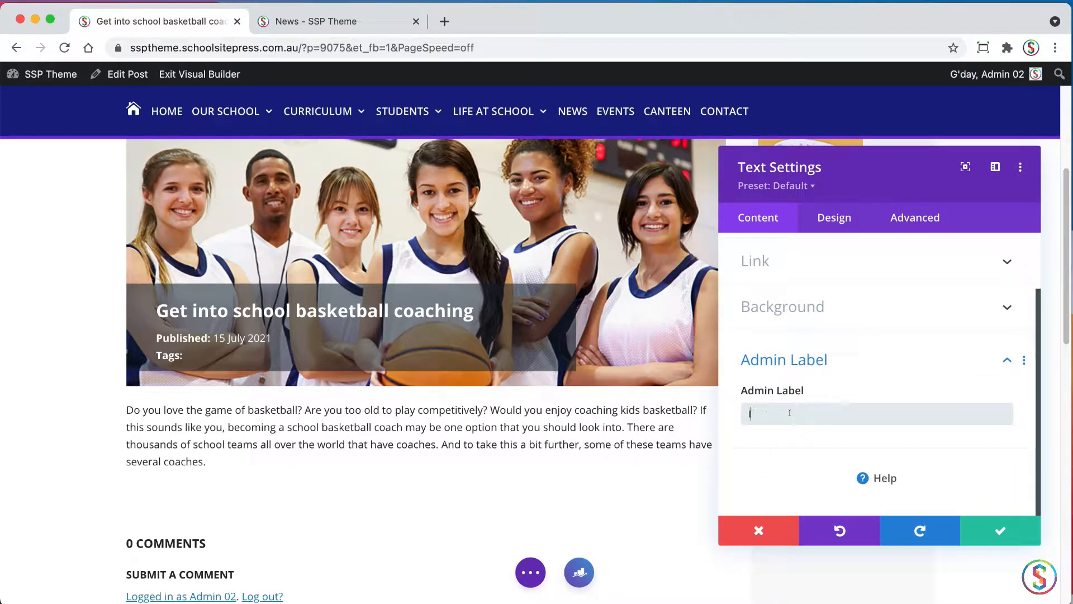
{"action": "type", "text": "Intro Text"}
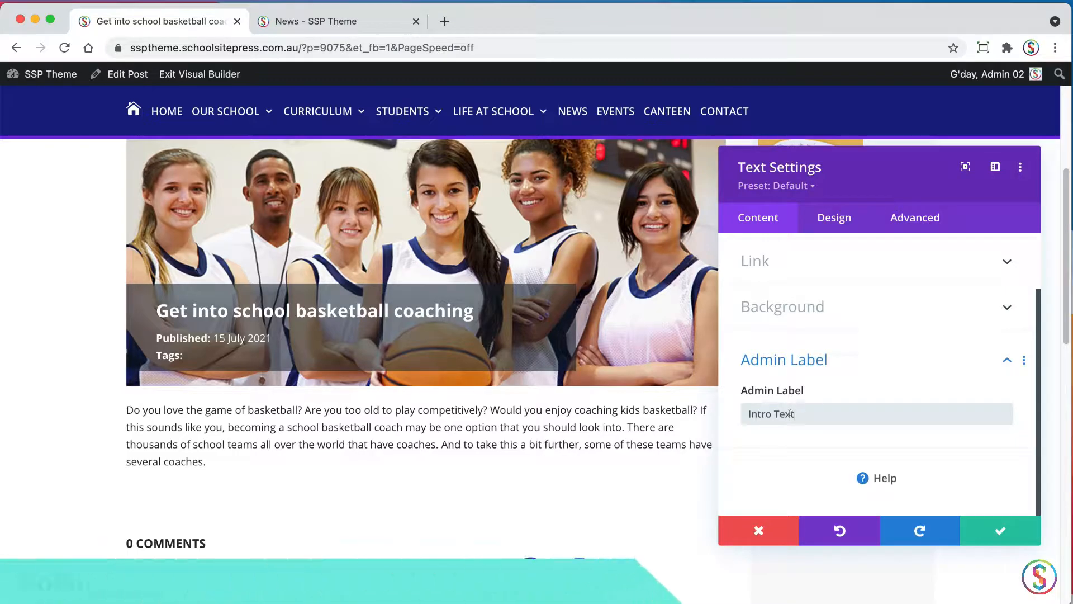
{"action": "left_click", "coordinate": [996, 530]}
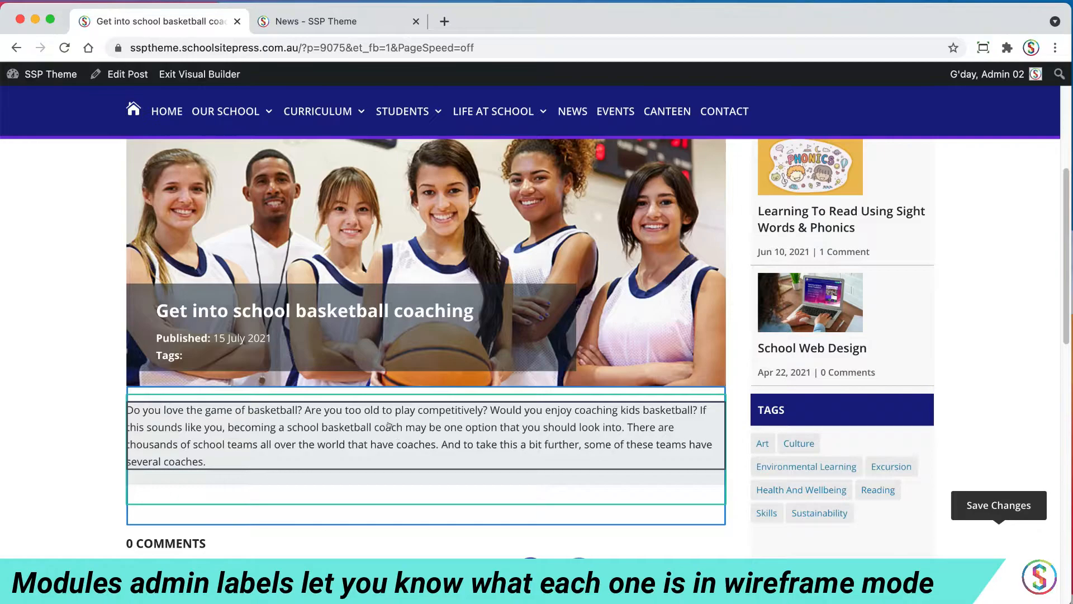
Step: Switch the builder to Wireframe View and save the draft with Cmd+S
{"action": "left_click", "coordinate": [422, 435]}
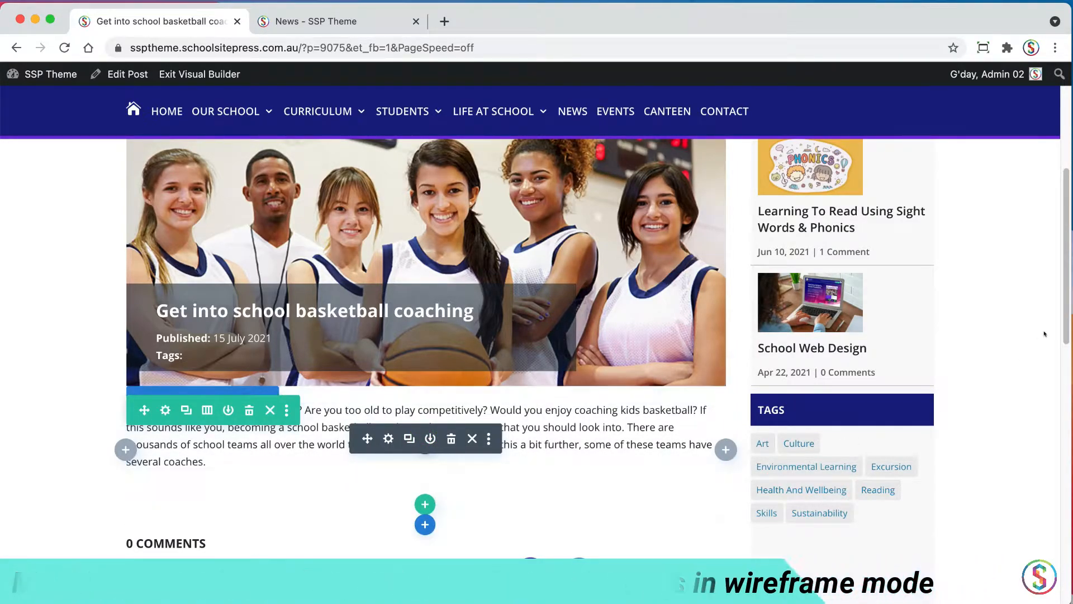
{"action": "left_click_drag", "start_coordinate": [1065, 329], "coordinate": [1066, 351]}
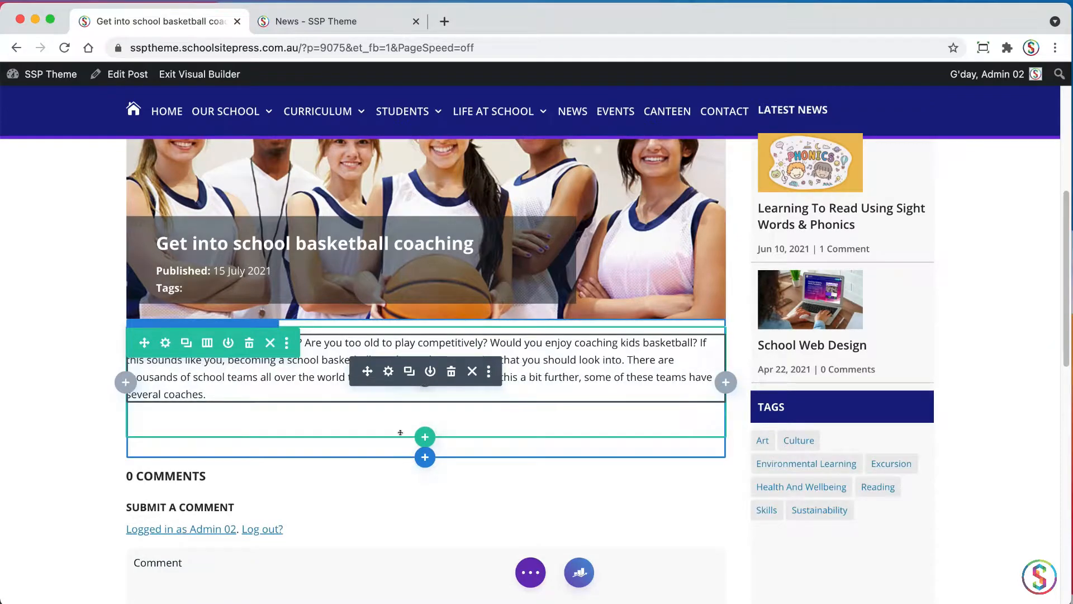
{"action": "left_click", "coordinate": [46, 408]}
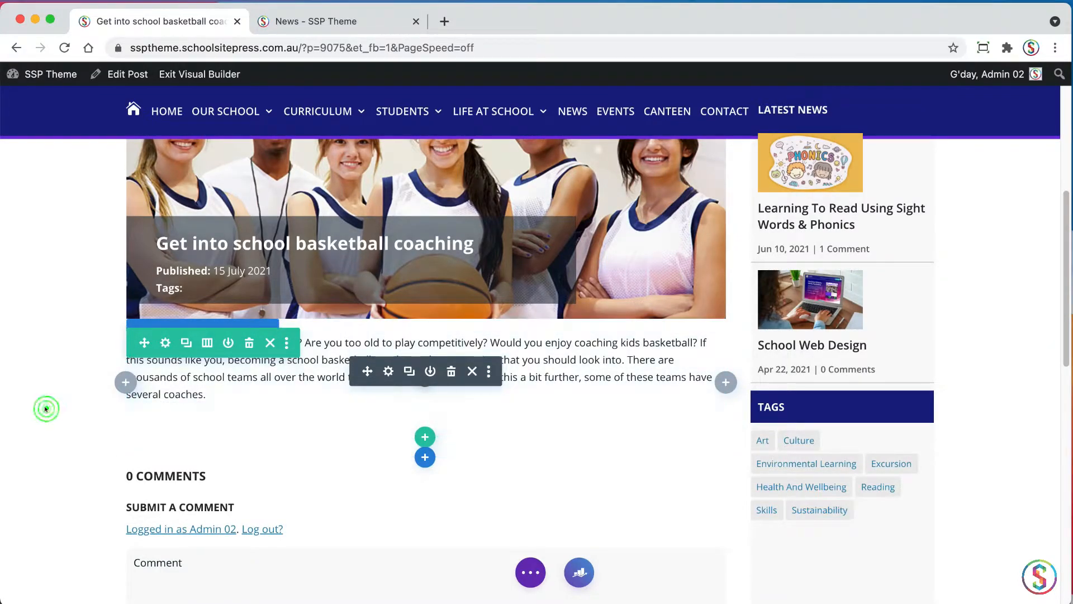
{"action": "left_click", "coordinate": [263, 493]}
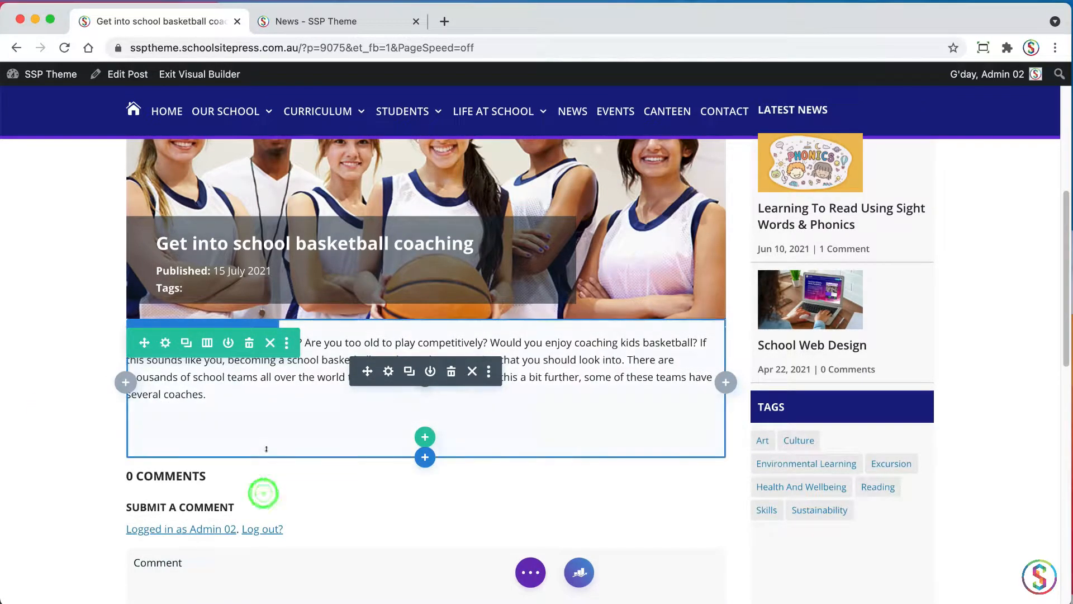
{"action": "left_click", "coordinate": [268, 450]}
{"action": "left_click", "coordinate": [410, 372]}
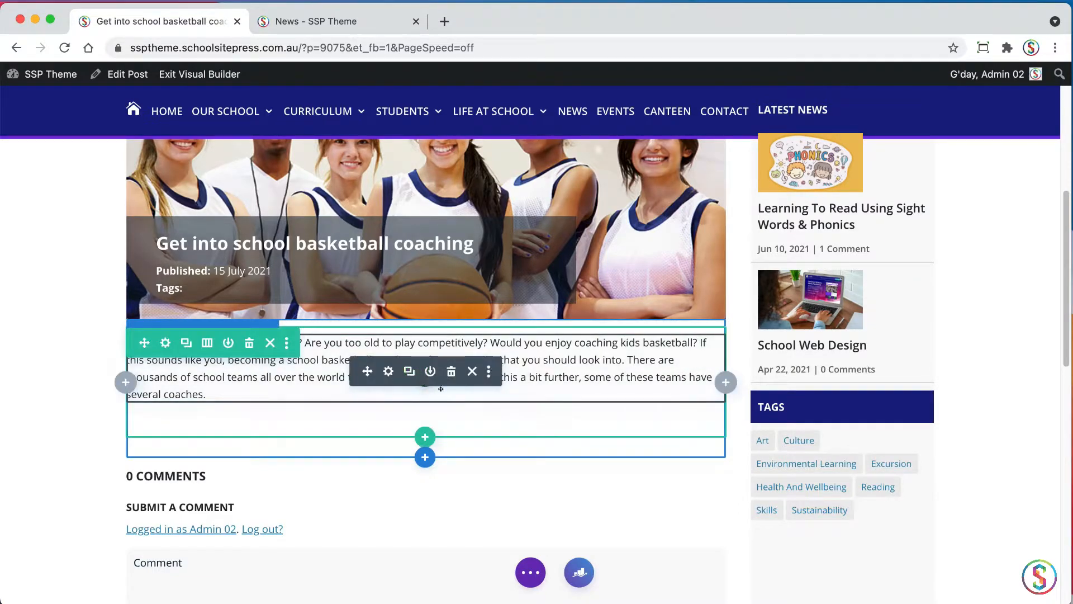
{"action": "left_click", "coordinate": [529, 572]}
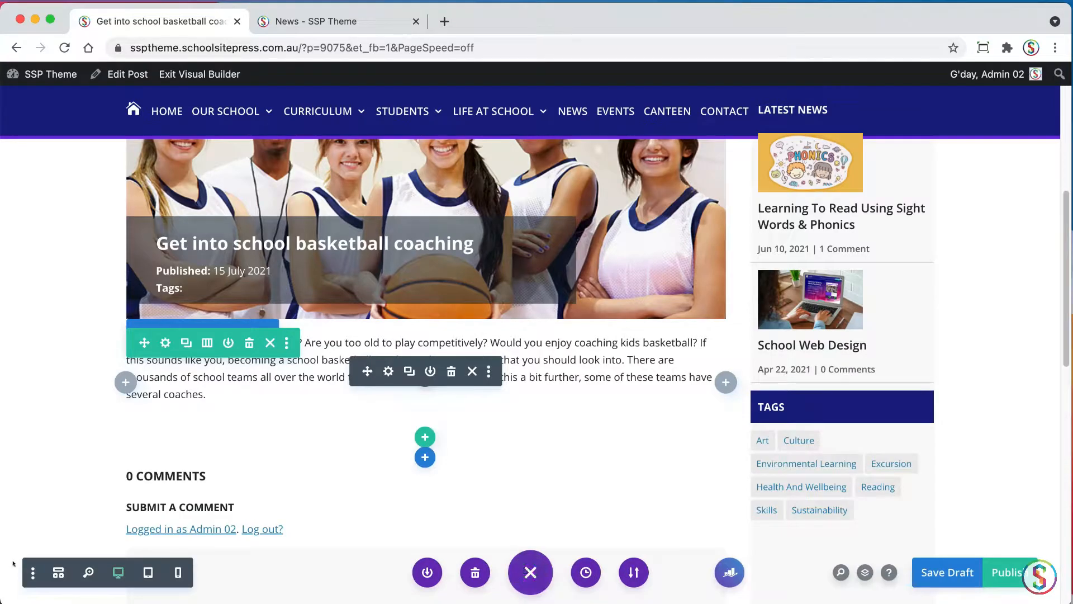
{"action": "left_click", "coordinate": [58, 572]}
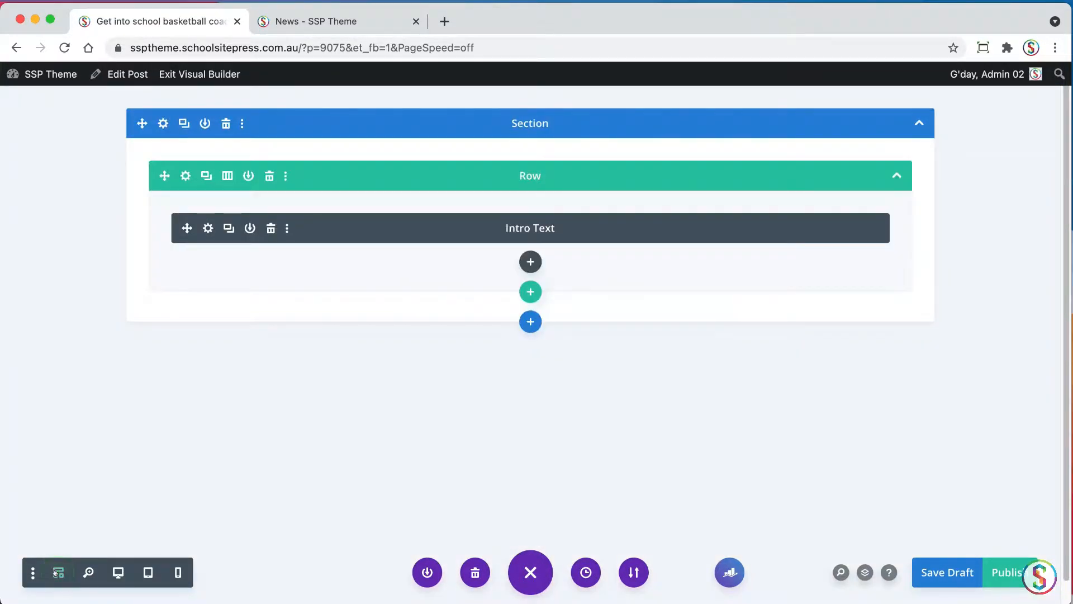
{"action": "key", "text": "super+s"}
Step: Add a second Text module with the admin label 'Coaching basketball is rewarding'
{"action": "left_click", "coordinate": [529, 261]}
{"action": "type", "text": "text"}
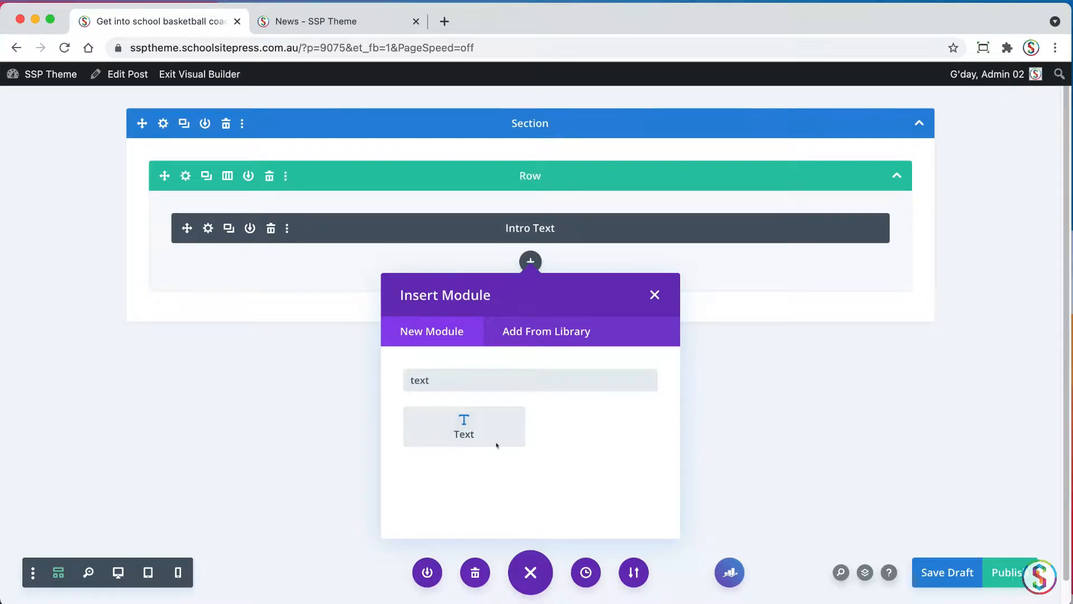
{"action": "left_click", "coordinate": [471, 420]}
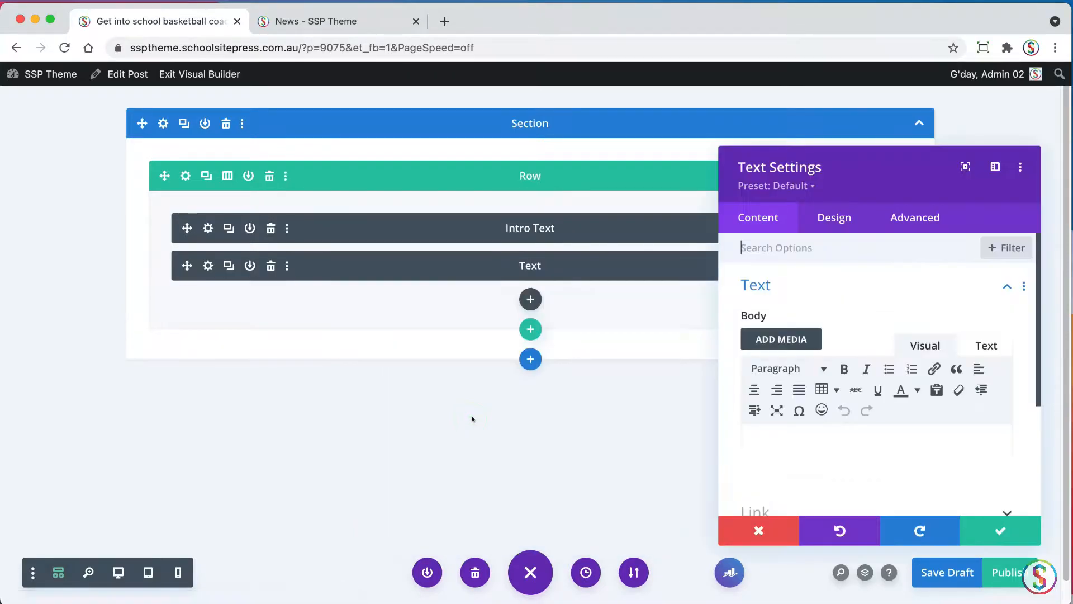
{"action": "key", "text": "super+Tab"}
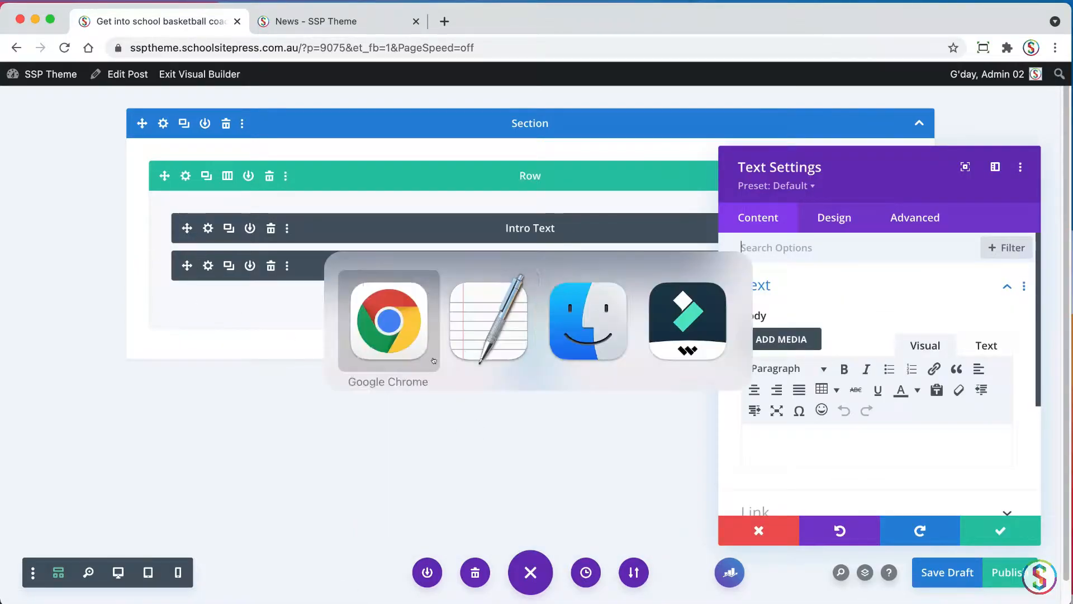
{"action": "left_click", "coordinate": [167, 202]}
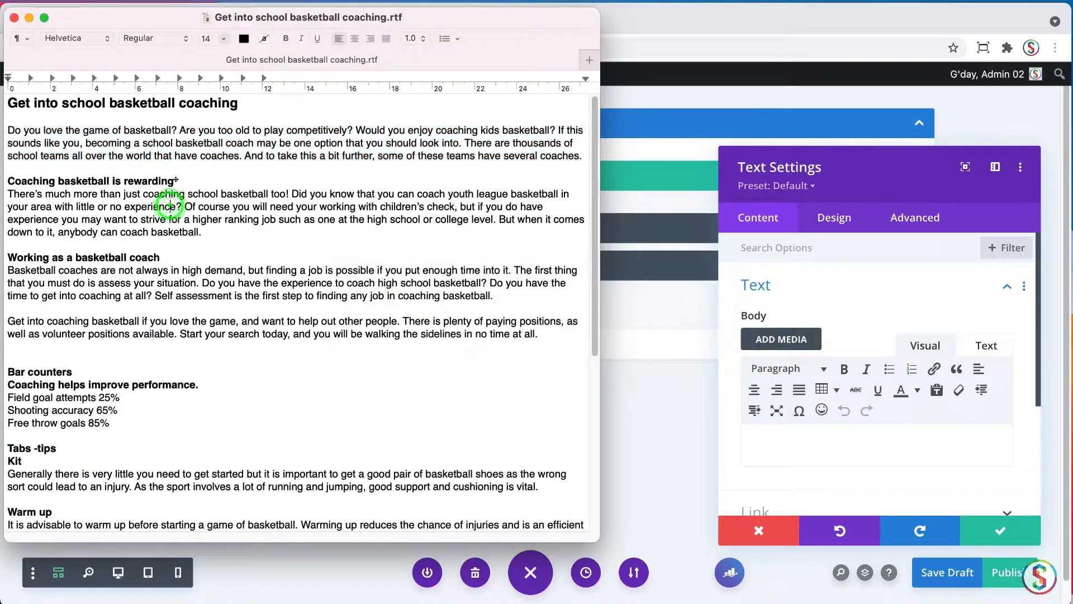
{"action": "triple_click", "coordinate": [178, 180]}
{"action": "key", "text": "super+c"}
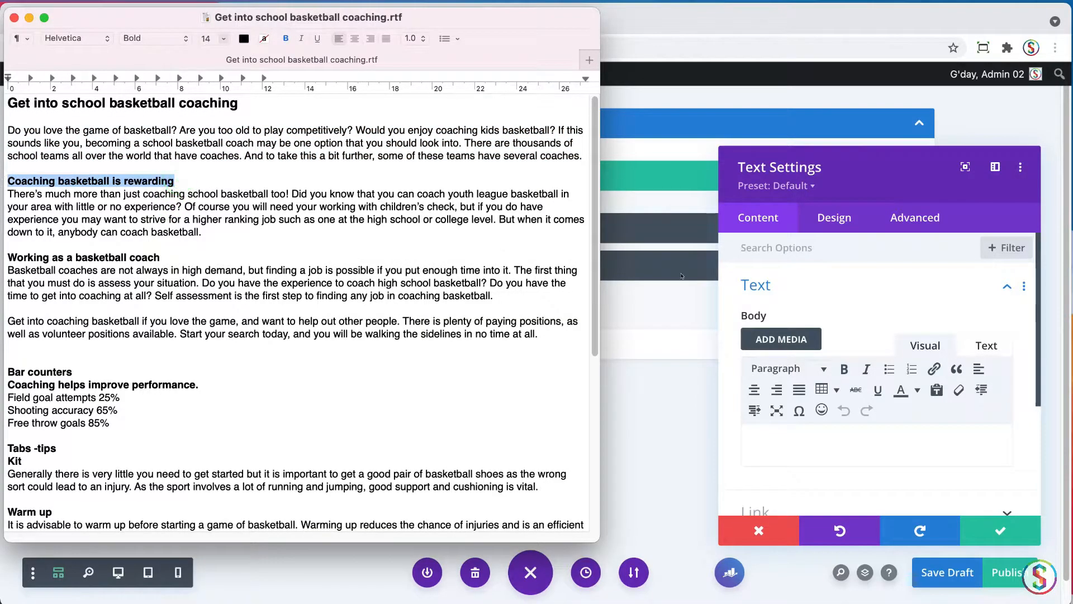
{"action": "left_click", "coordinate": [839, 441]}
{"action": "left_click", "coordinate": [757, 284]}
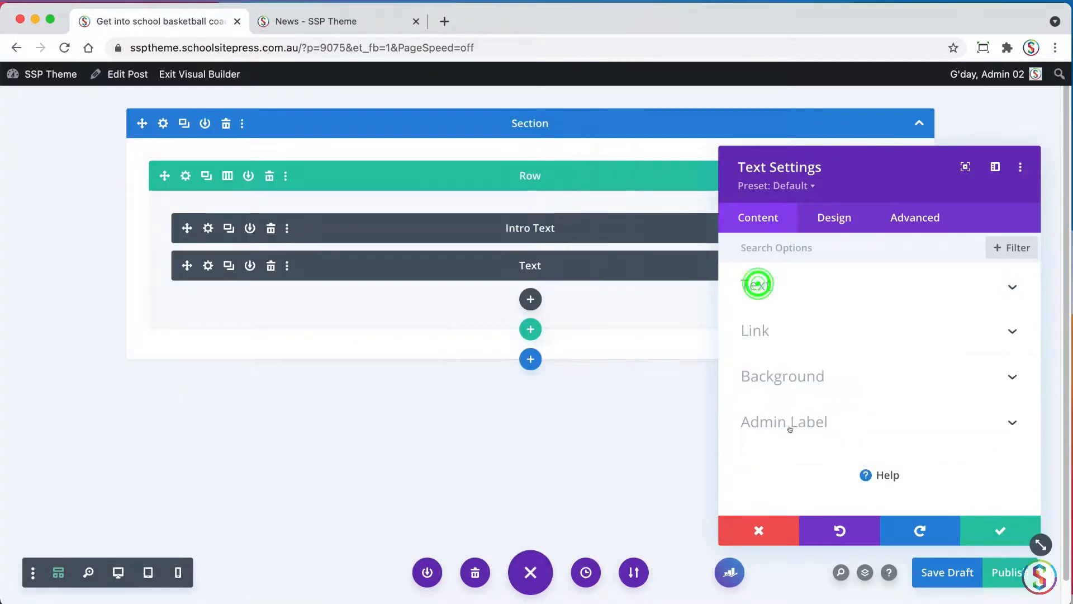
{"action": "left_click", "coordinate": [795, 424]}
{"action": "key", "text": "super+v"}
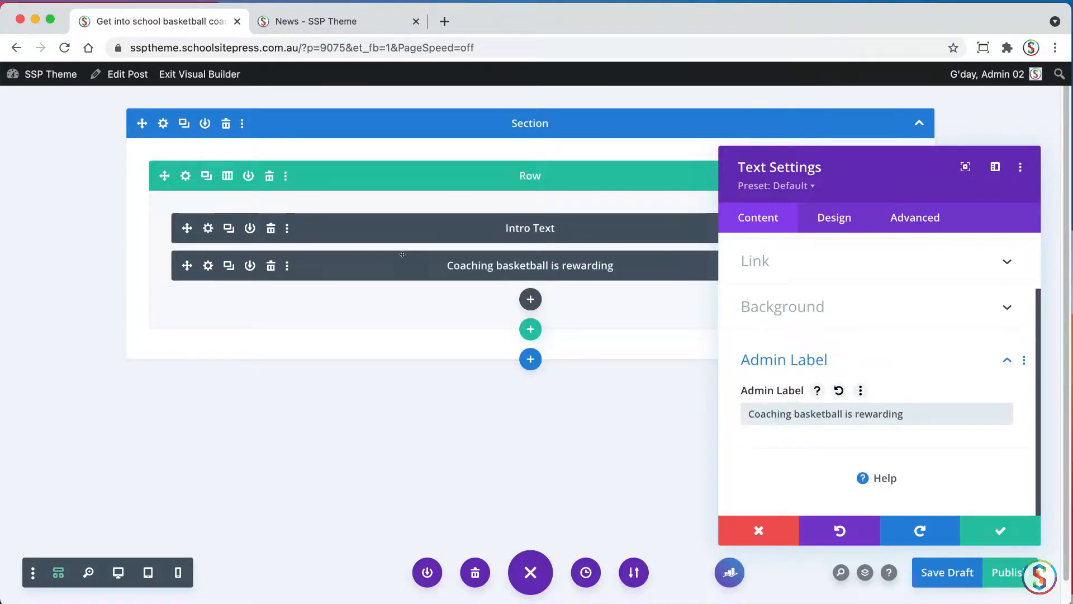
Step: Paste the paragraph under that heading from TextEdit into the module body
{"action": "scroll", "coordinate": [1037, 312], "scroll_direction": "up", "scroll_amount": 3}
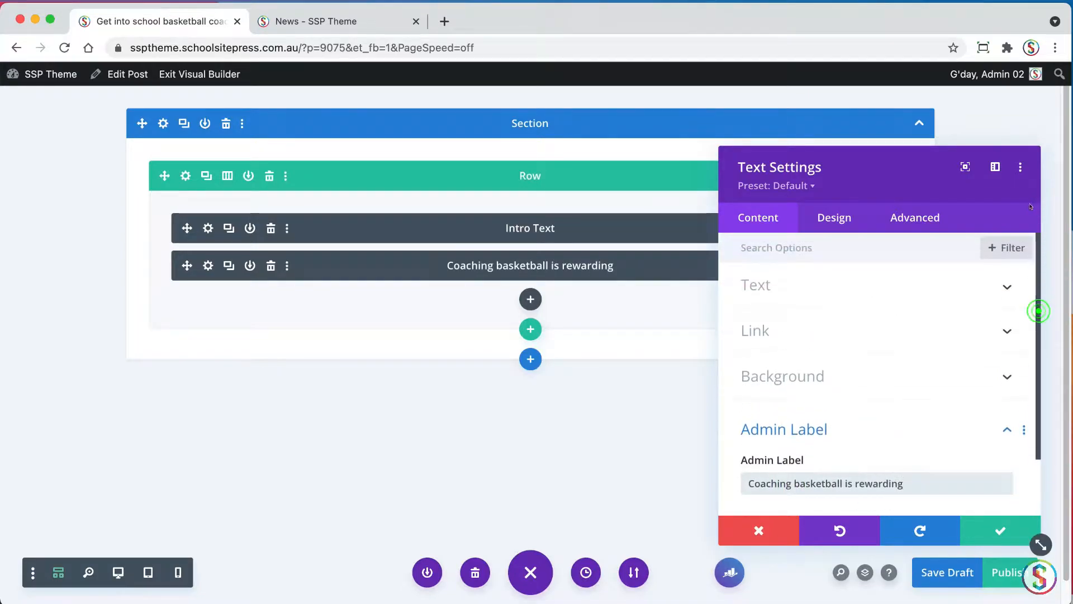
{"action": "left_click", "coordinate": [755, 284]}
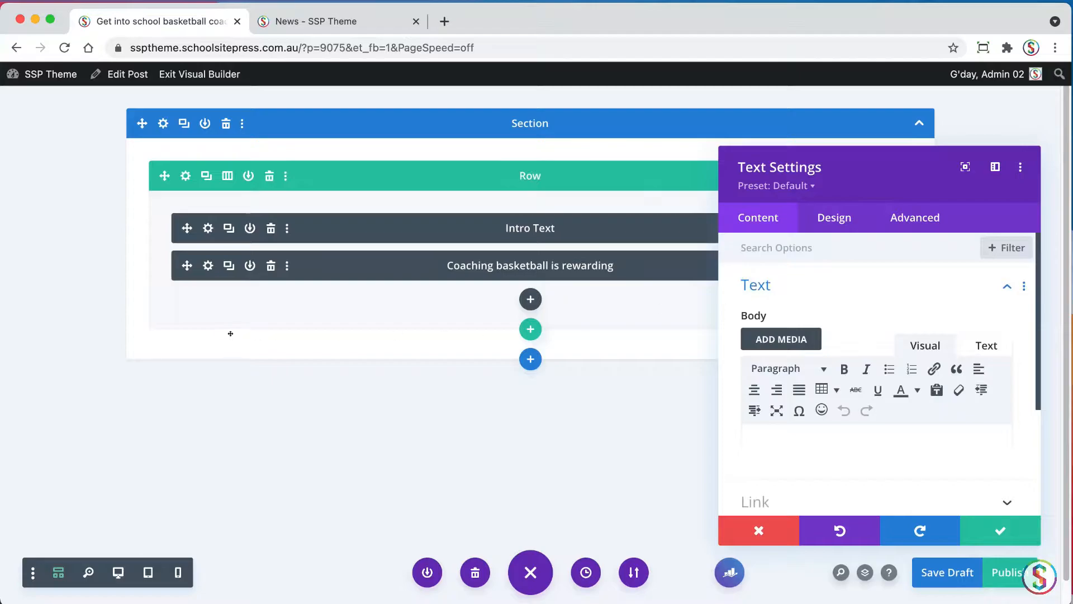
{"action": "key", "text": "super+Tab"}
{"action": "triple_click", "coordinate": [214, 231]}
{"action": "left_click", "coordinate": [856, 446]}
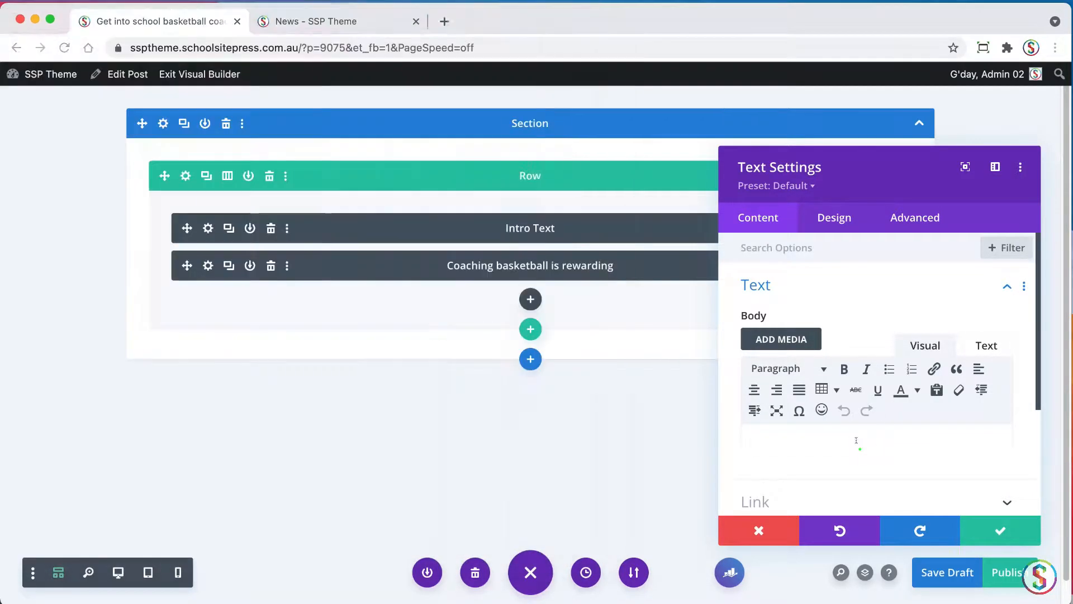
{"action": "type", "text": "There’s much more than just coaching school basketball too! Did you know that you can coach youth league basketball in your area with little or no experience? Of course you will need your working with children’s check, but if you have experience you may want to strive for a higher ranking job such as one at the high school or college level. But when it comes down to it, anybody can coach basketball."}
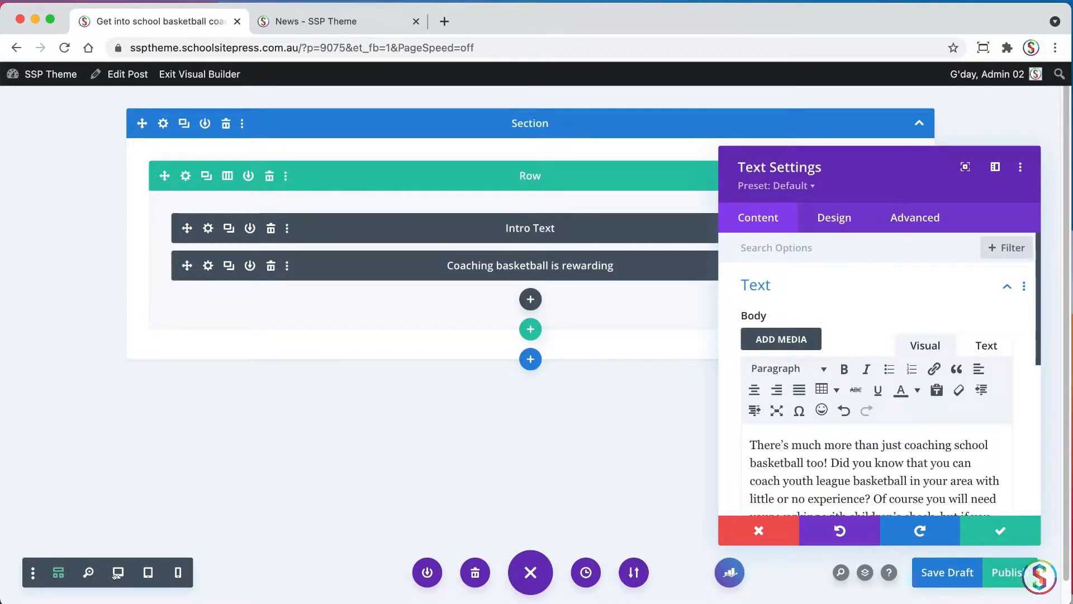
Step: Preview the page in desktop view and close the text module settings
{"action": "left_click", "coordinate": [116, 573]}
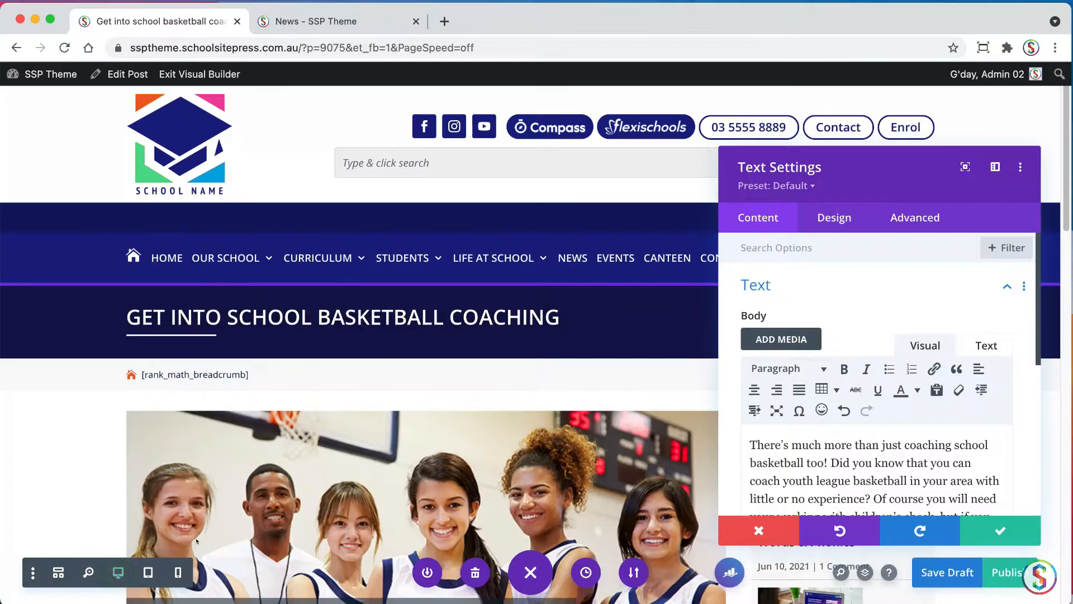
{"action": "scroll", "coordinate": [426, 347], "scroll_direction": "down", "scroll_amount": 10}
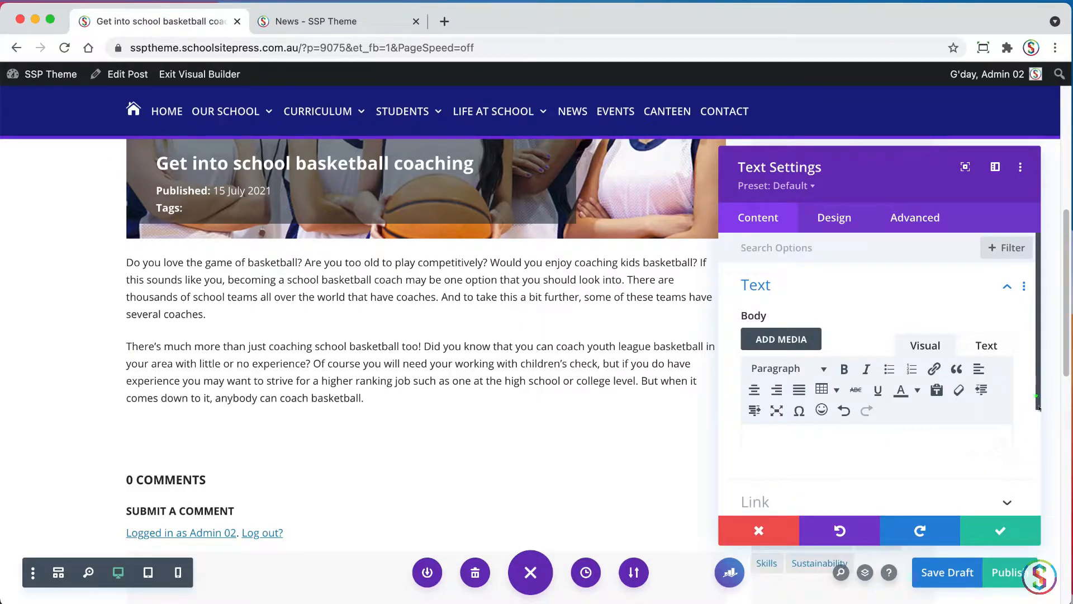
{"action": "scroll", "coordinate": [1037, 399], "scroll_direction": "down", "scroll_amount": 3}
{"action": "left_click", "coordinate": [881, 355]}
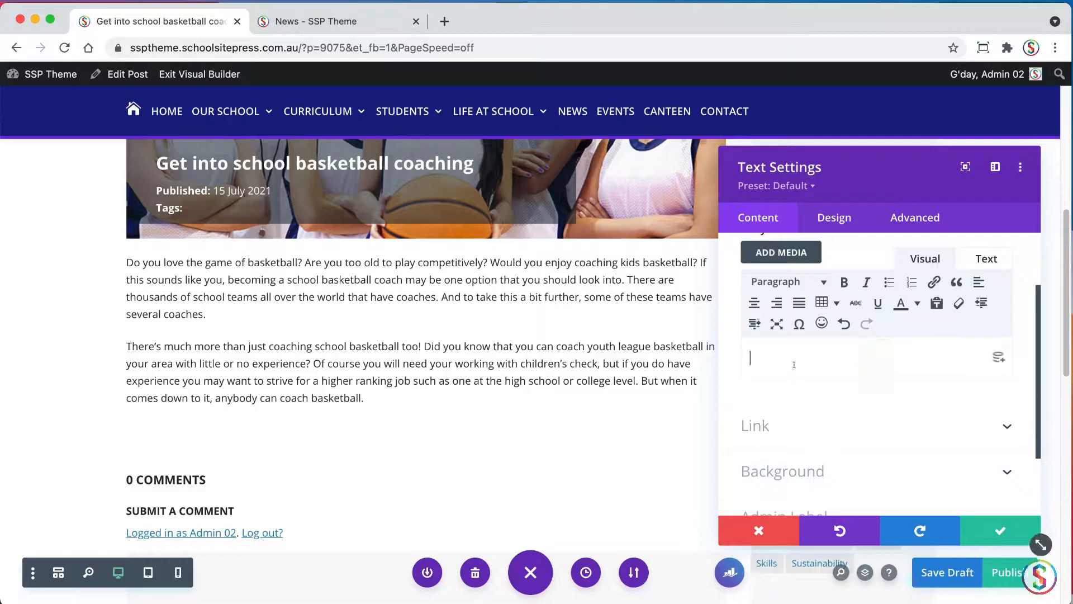
{"action": "left_click", "coordinate": [1001, 530]}
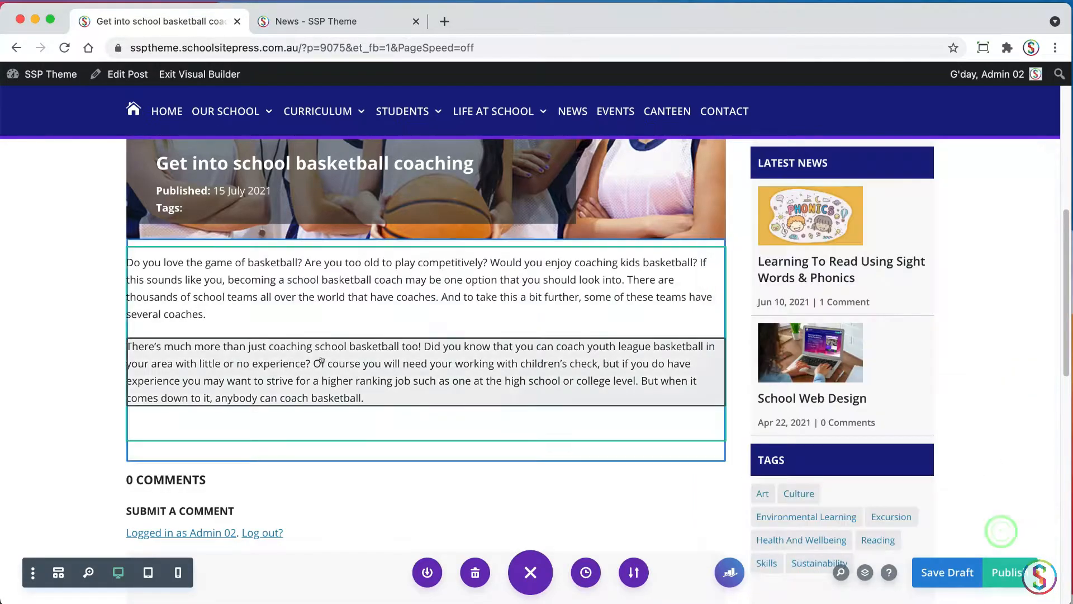
Step: Insert 'Coaching basketball is rewarding' as plain text on a new line above the paragraph
{"action": "left_click", "coordinate": [328, 362]}
{"action": "left_click", "coordinate": [387, 345]}
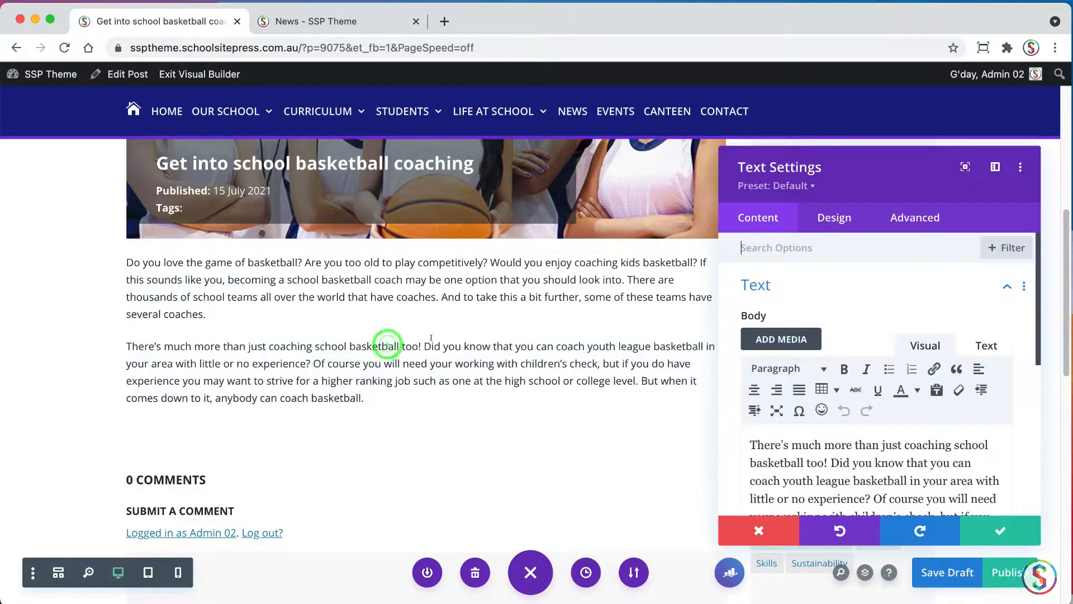
{"action": "left_click", "coordinate": [751, 444]}
{"action": "key", "text": "Return"}
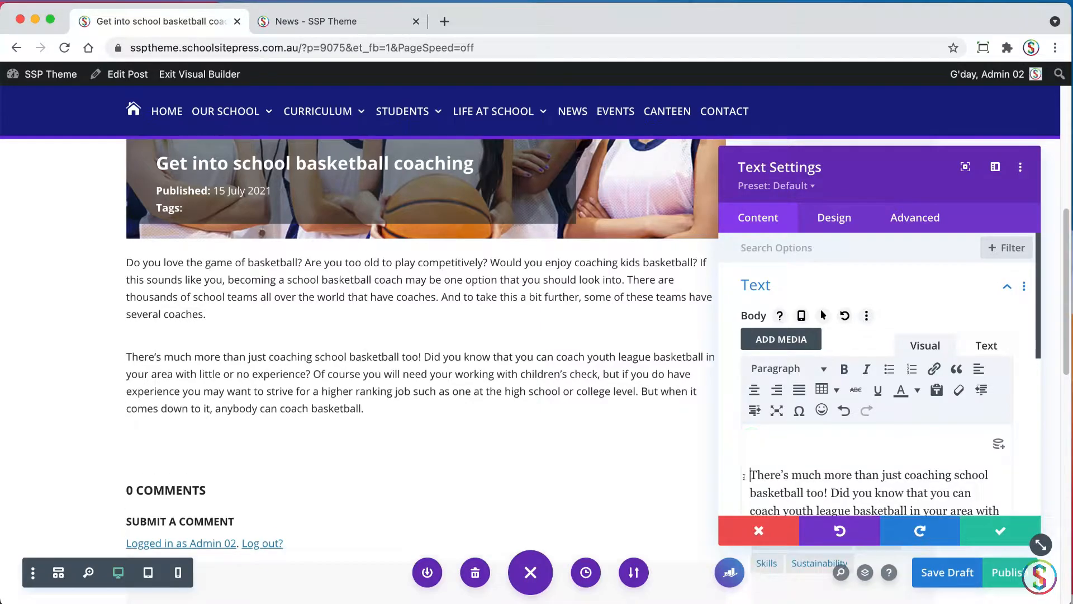
{"action": "left_click", "coordinate": [762, 434]}
{"action": "key", "text": "super+Tab"}
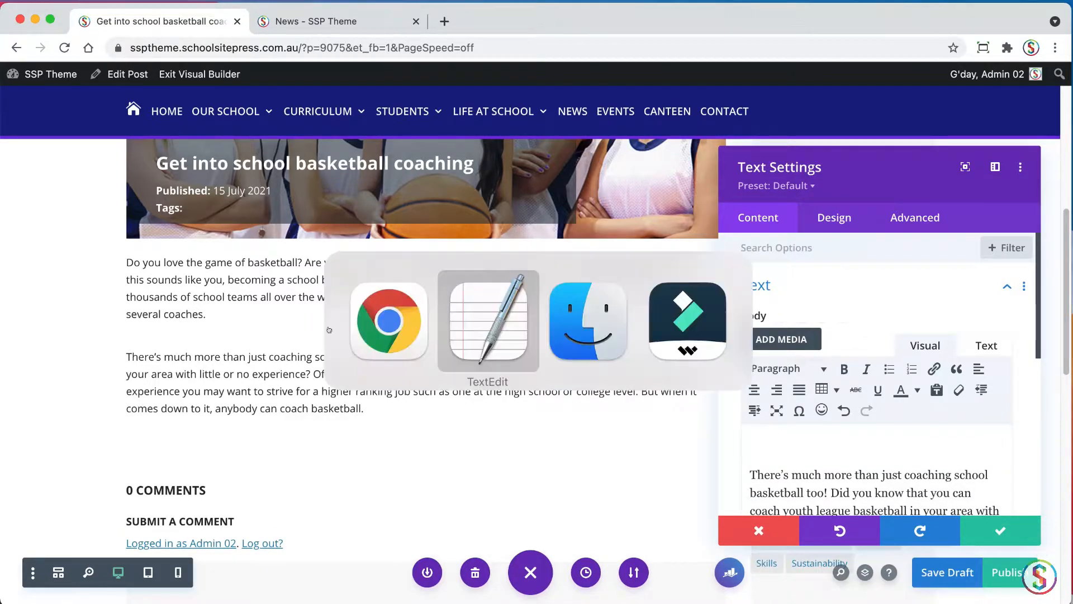
{"action": "left_click_drag", "start_coordinate": [7, 181], "coordinate": [179, 181]}
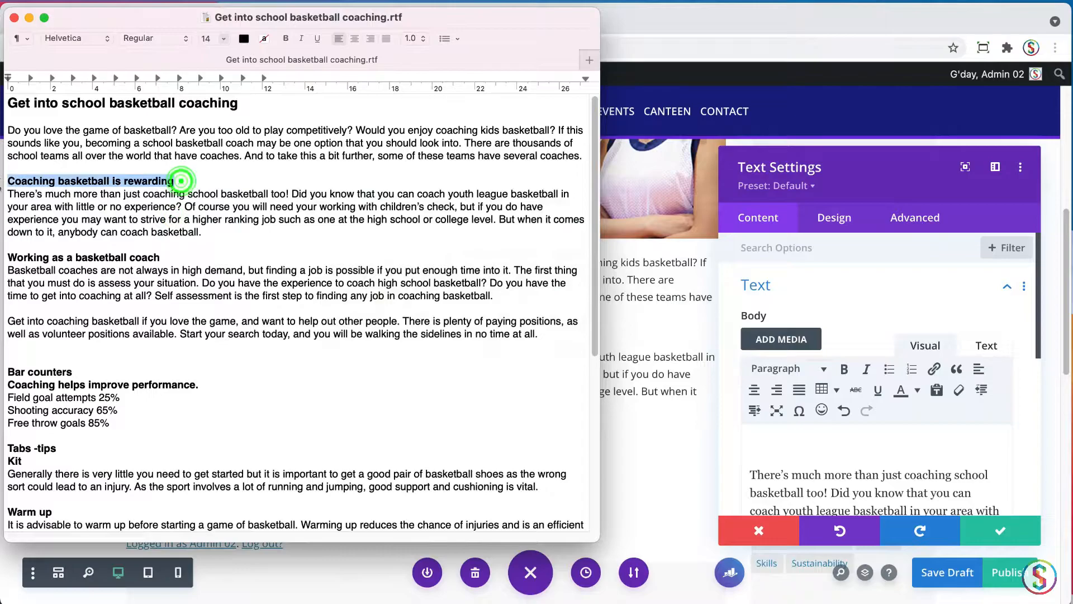
{"action": "left_click", "coordinate": [793, 441]}
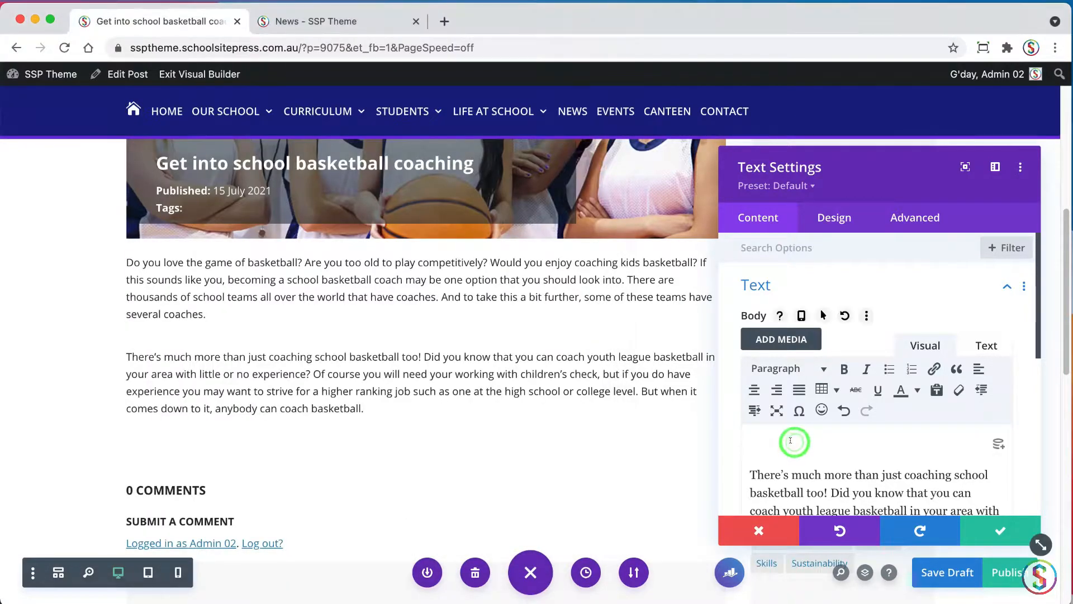
{"action": "key", "text": "super+v"}
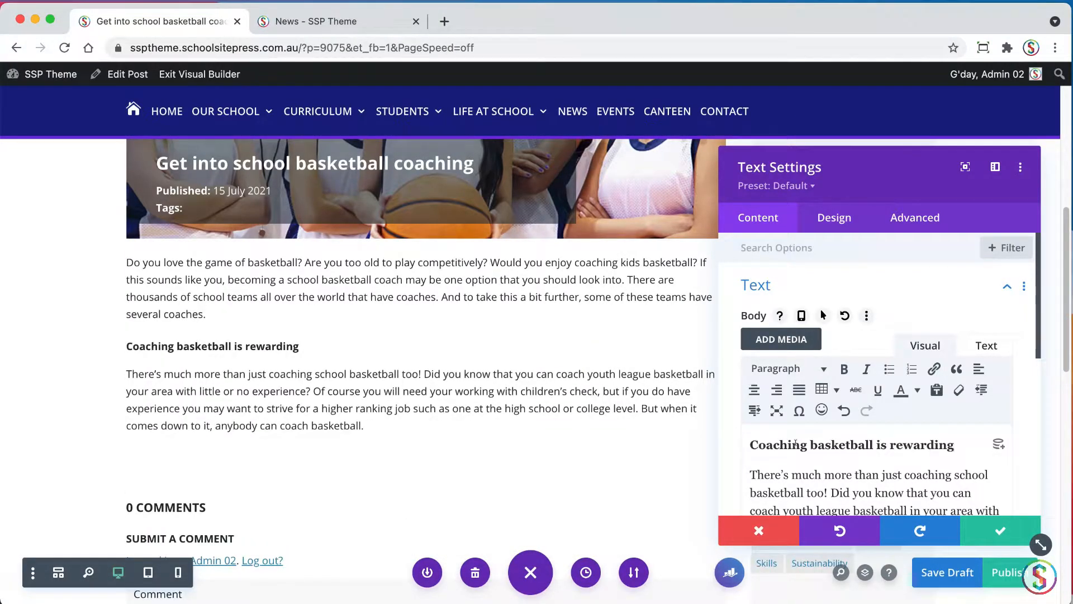
{"action": "key", "text": "super+z"}
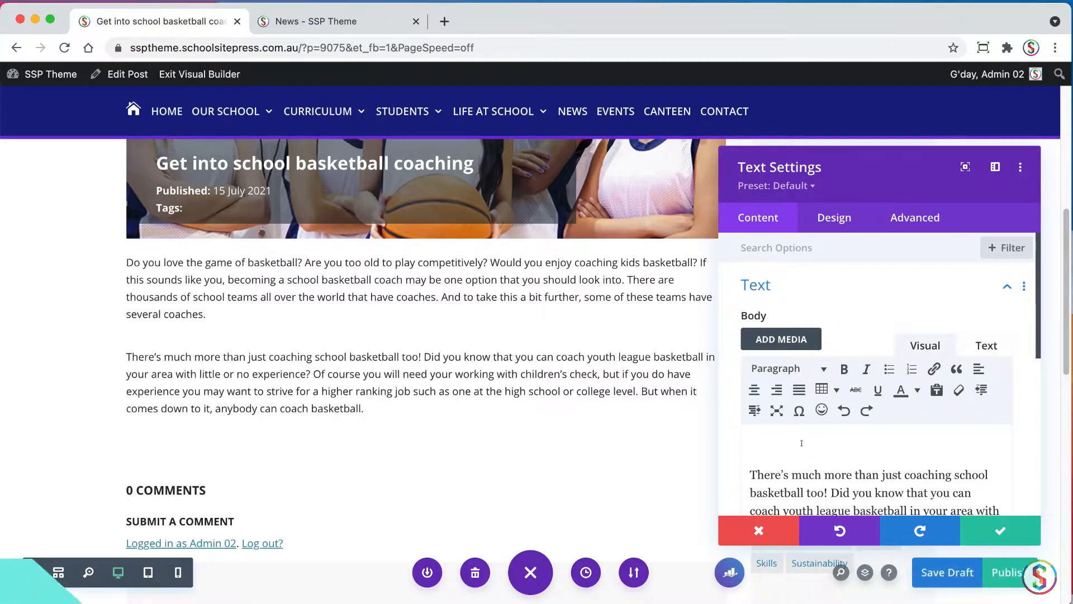
{"action": "type", "text": "Coaching basketball is rewarding"}
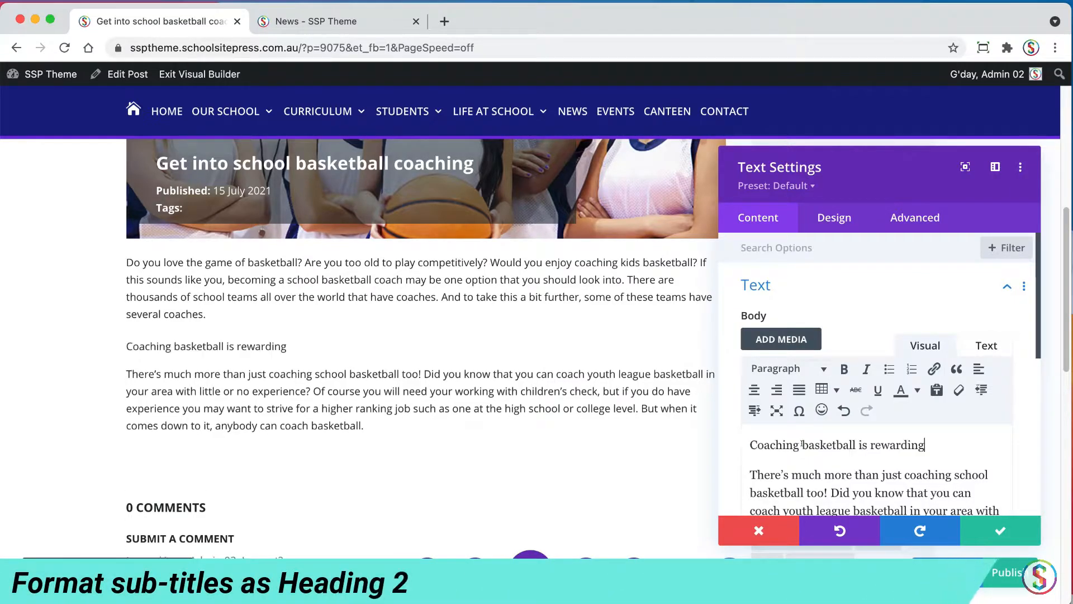
Step: Format the heading as Heading 2 and save the module
{"action": "left_click_drag", "start_coordinate": [929, 444], "coordinate": [742, 447]}
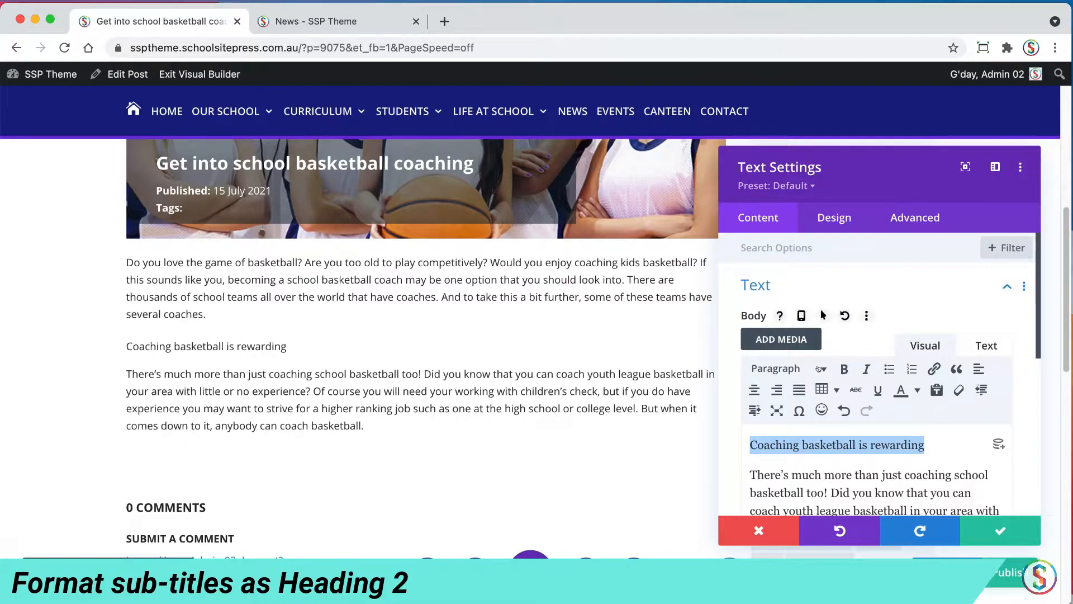
{"action": "left_click", "coordinate": [822, 369]}
{"action": "left_click", "coordinate": [808, 455]}
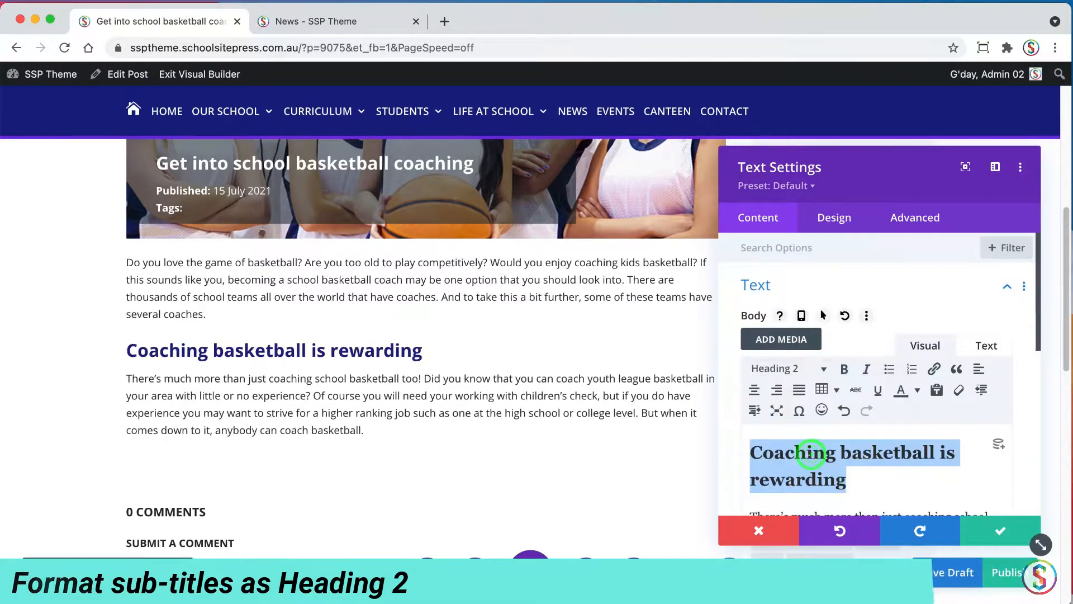
{"action": "left_click", "coordinate": [985, 533]}
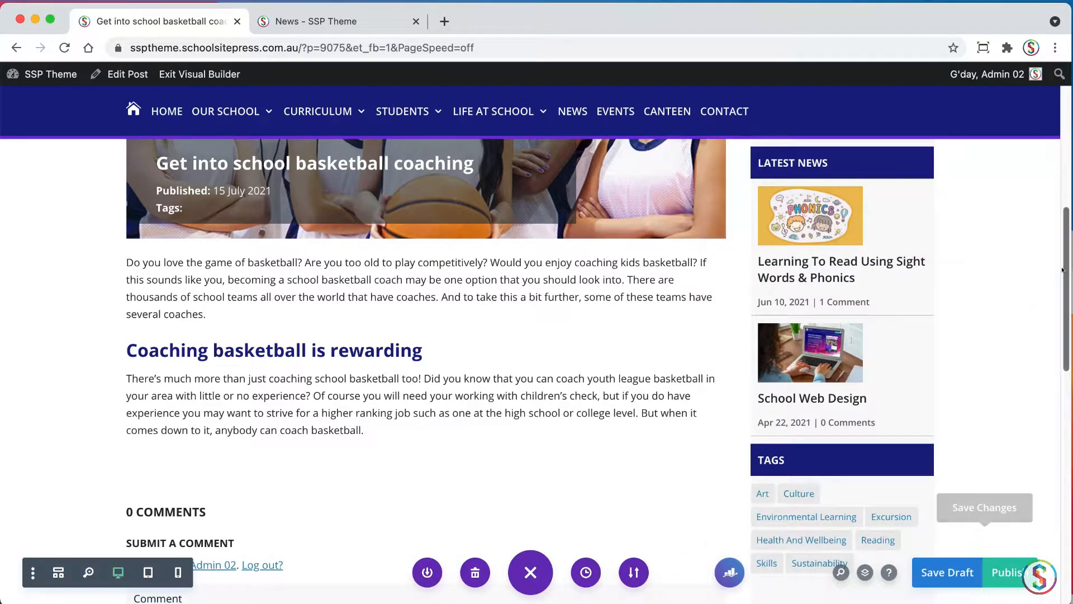
{"action": "left_click_drag", "start_coordinate": [1064, 266], "coordinate": [1063, 302]}
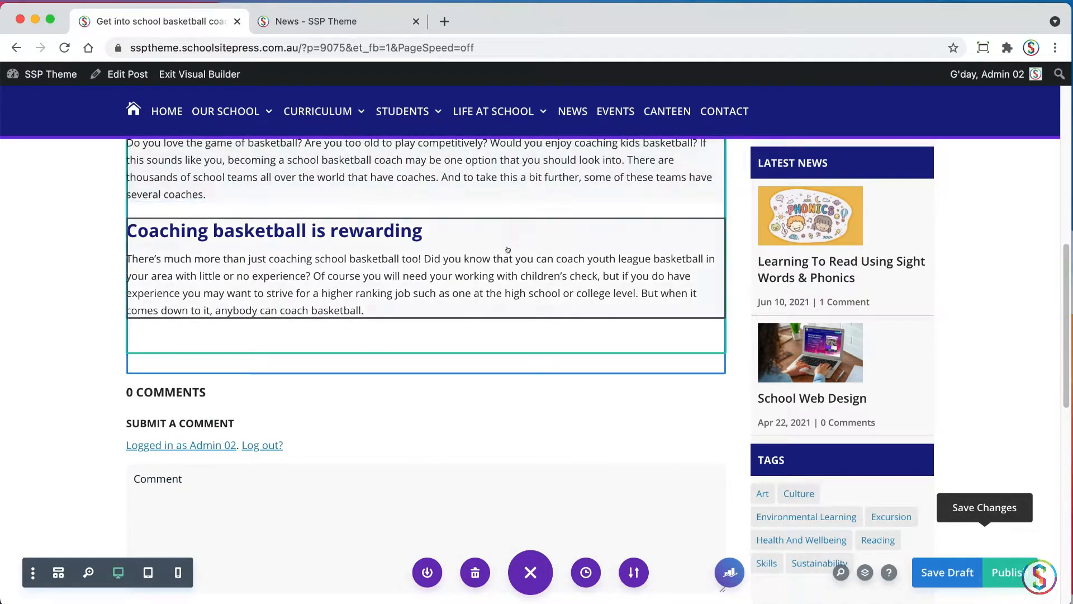
Step: Add a third Text module and copy the 'Working as a basketball coach' section from TextEdit
{"action": "left_click", "coordinate": [434, 262]}
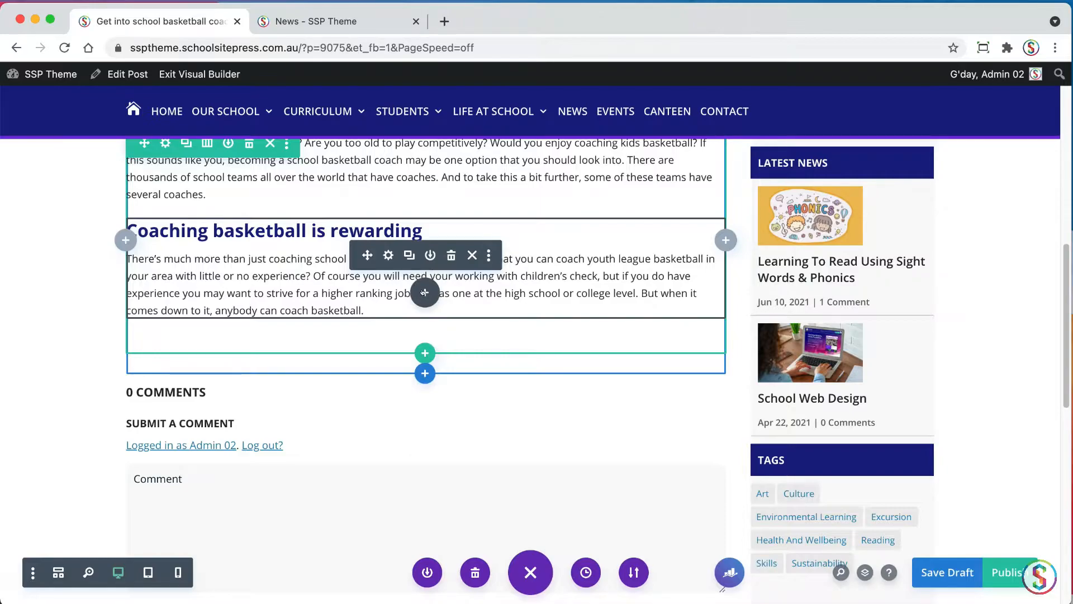
{"action": "left_click", "coordinate": [425, 292]}
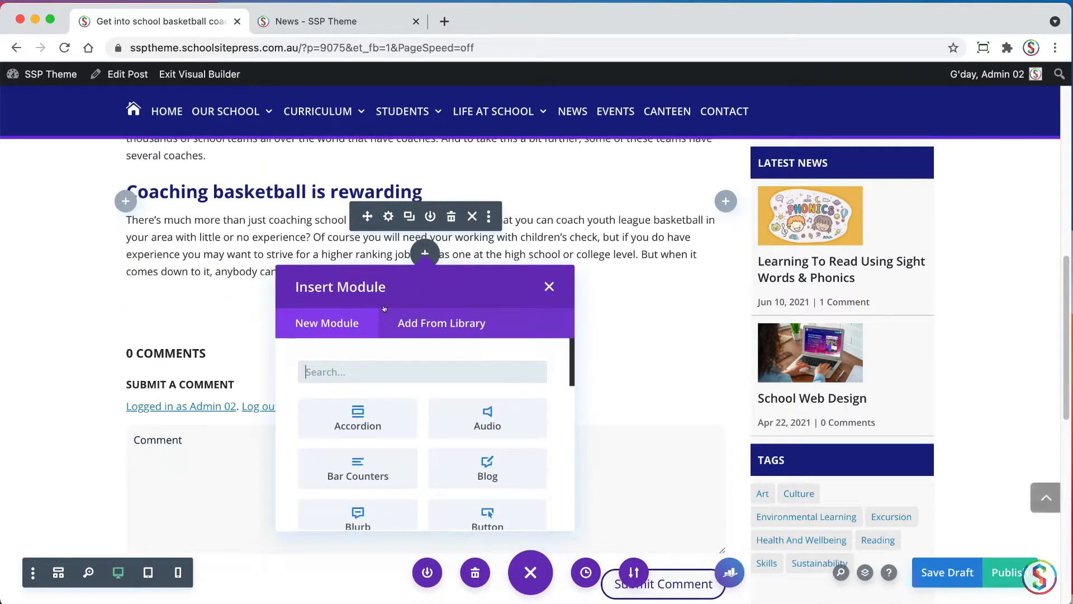
{"action": "type", "text": "text"}
{"action": "key", "text": "Return"}
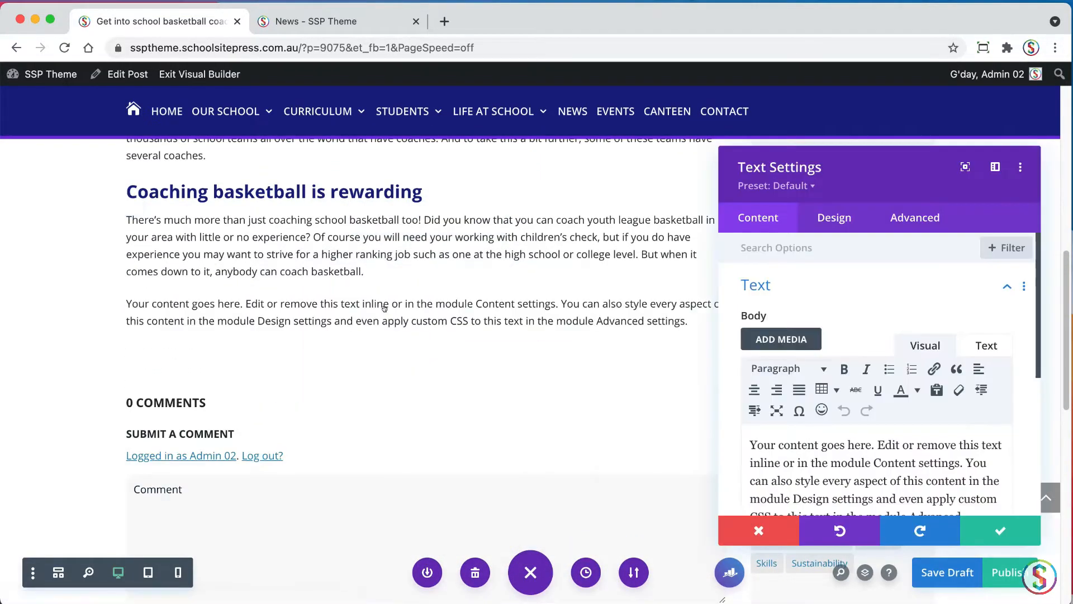
{"action": "key", "text": "super+Tab"}
{"action": "left_click", "coordinate": [116, 270]}
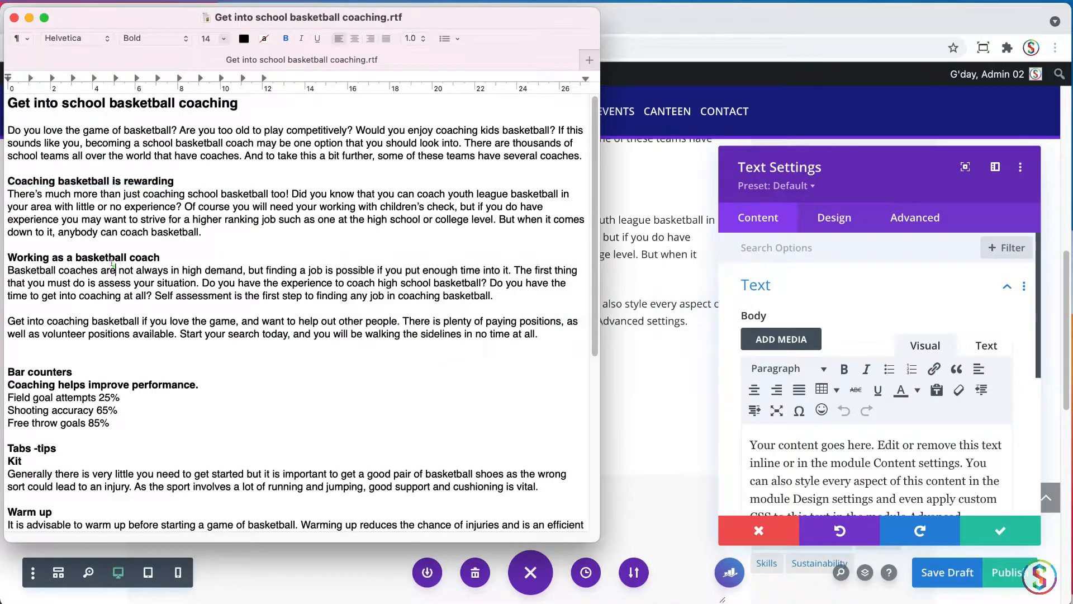
{"action": "triple_click", "coordinate": [162, 255]}
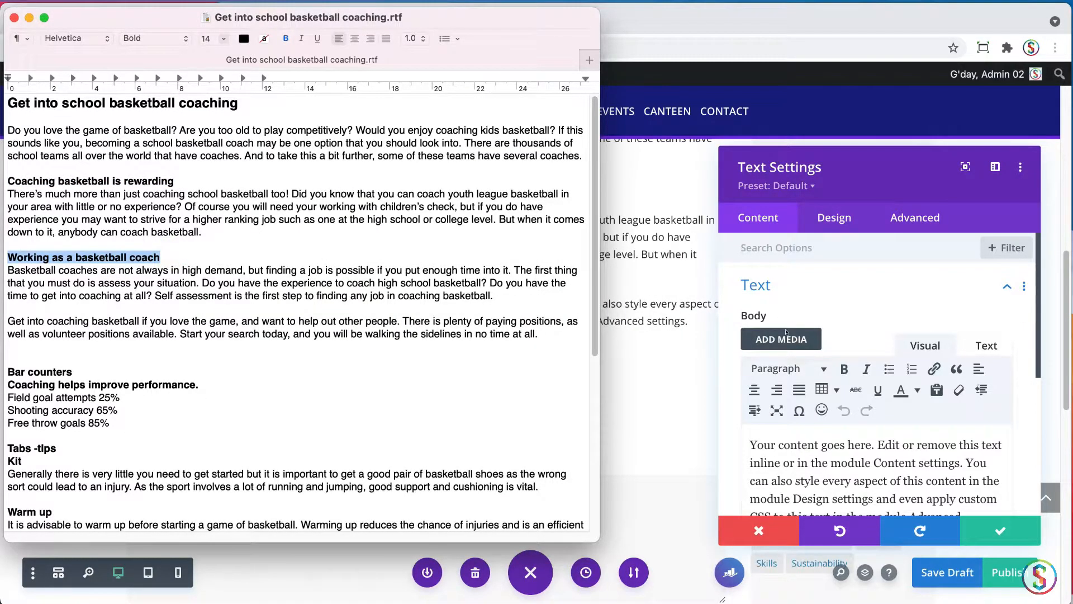
{"action": "left_click_drag", "start_coordinate": [262, 299], "coordinate": [279, 308]}
{"action": "left_click", "coordinate": [519, 347]}
{"action": "left_click_drag", "start_coordinate": [543, 332], "coordinate": [1, 262]}
{"action": "key", "text": "super+c"}
Step: Paste the copied section over the module's placeholder text
{"action": "left_click", "coordinate": [890, 465]}
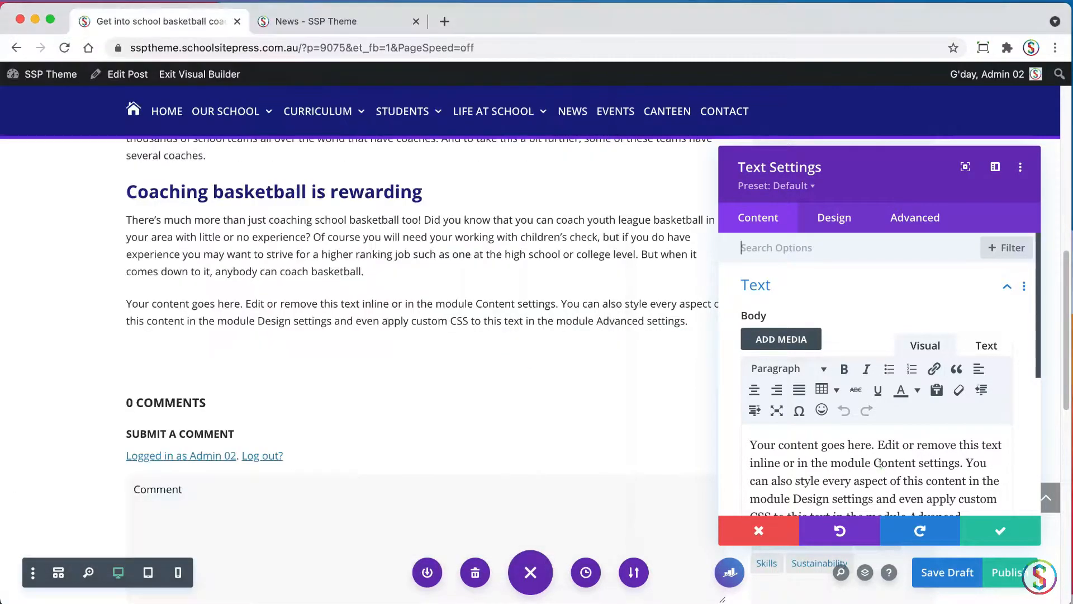
{"action": "left_click_drag", "start_coordinate": [930, 172], "coordinate": [933, 116]}
{"action": "left_click_drag", "start_coordinate": [1043, 488], "coordinate": [1021, 587]}
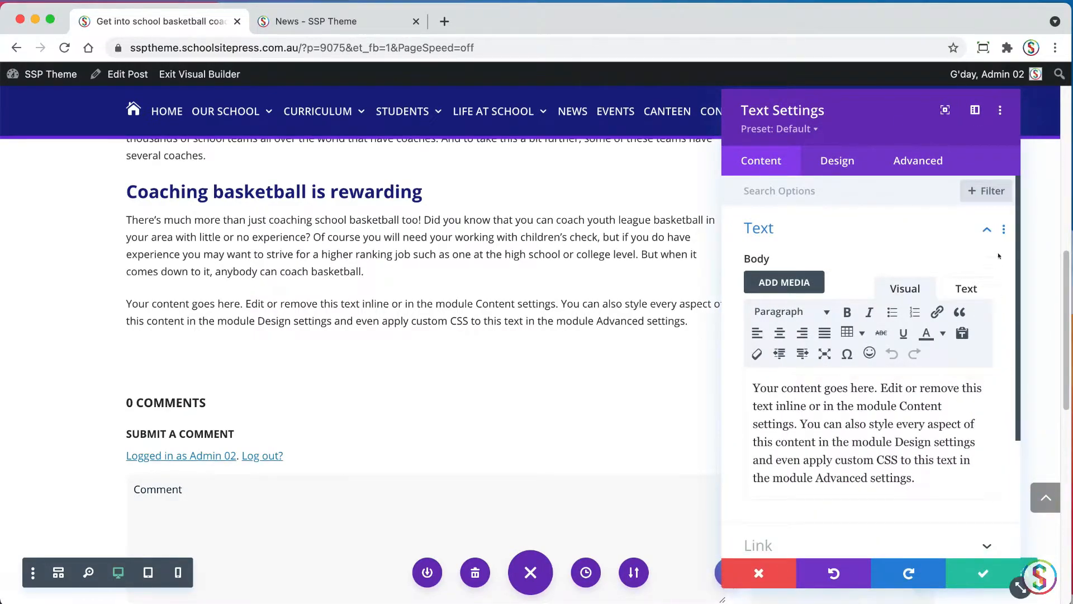
{"action": "triple_click", "coordinate": [855, 412]}
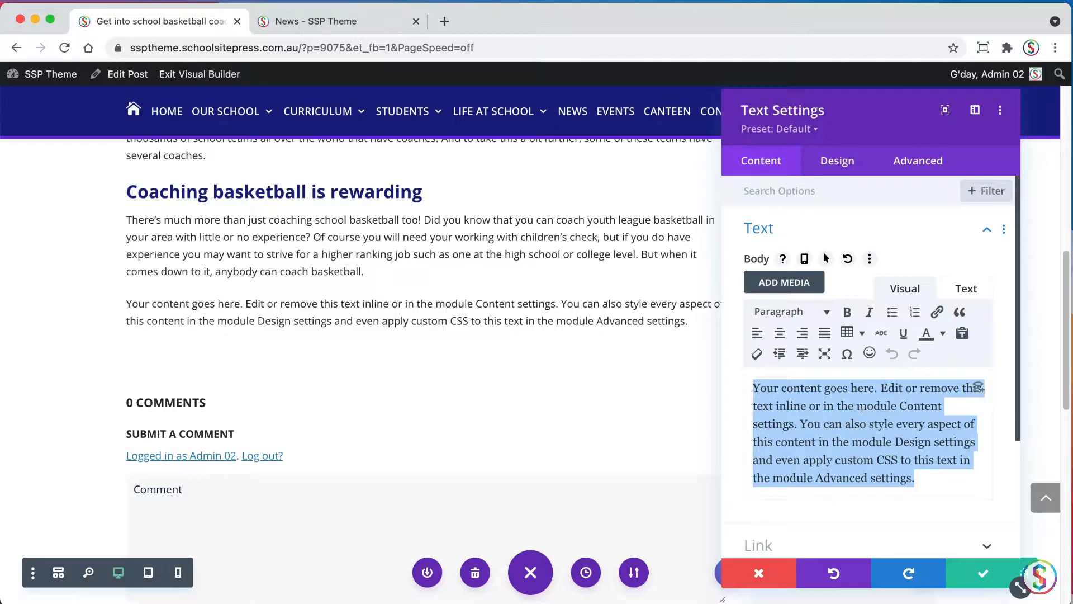
{"action": "key", "text": "super+v"}
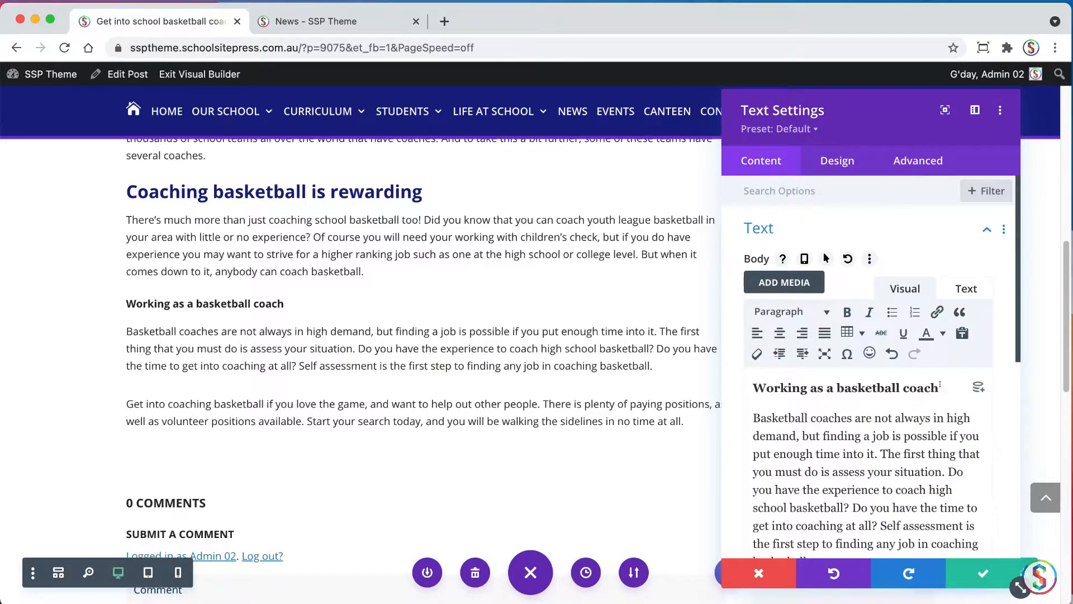
Step: Make 'Working as a basketball coach' a non-bold Heading 2, delete the blank line, and save
{"action": "triple_click", "coordinate": [942, 386]}
{"action": "left_click", "coordinate": [847, 312]}
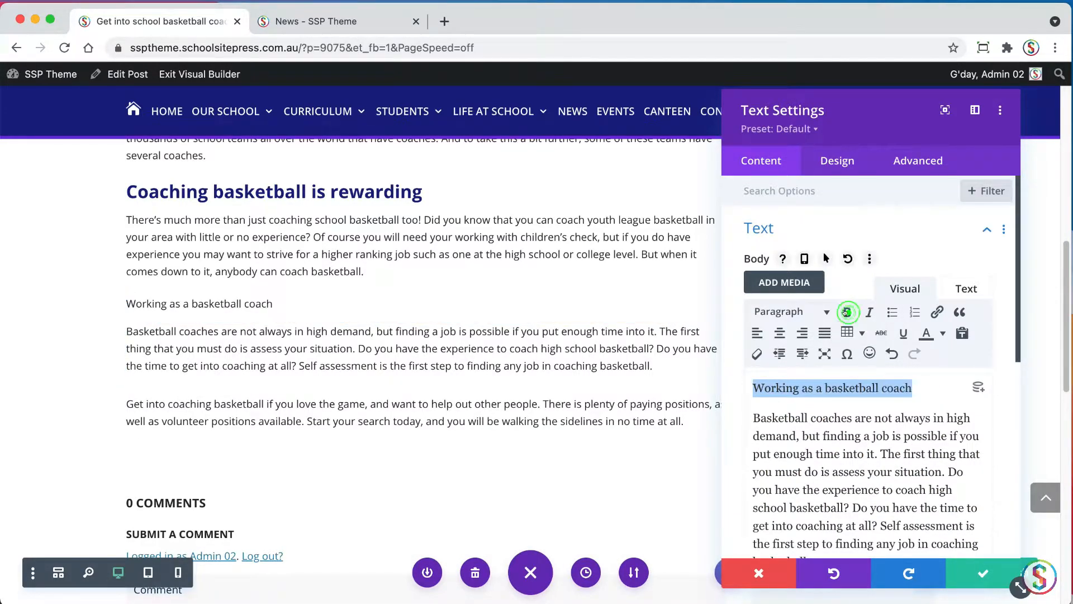
{"action": "left_click", "coordinate": [794, 312]}
{"action": "left_click", "coordinate": [804, 400]}
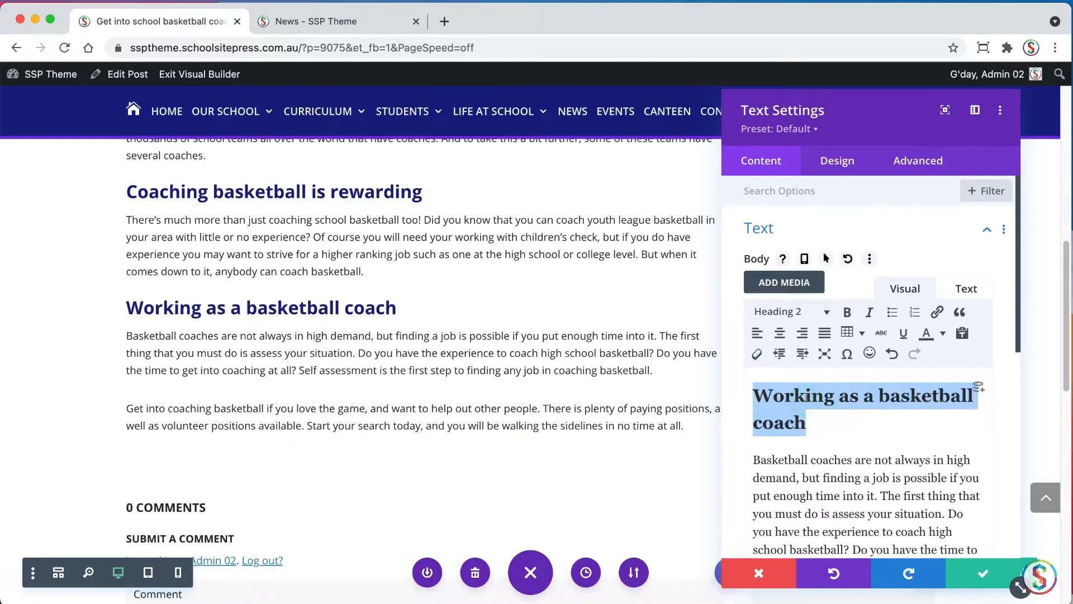
{"action": "left_click", "coordinate": [1015, 348]}
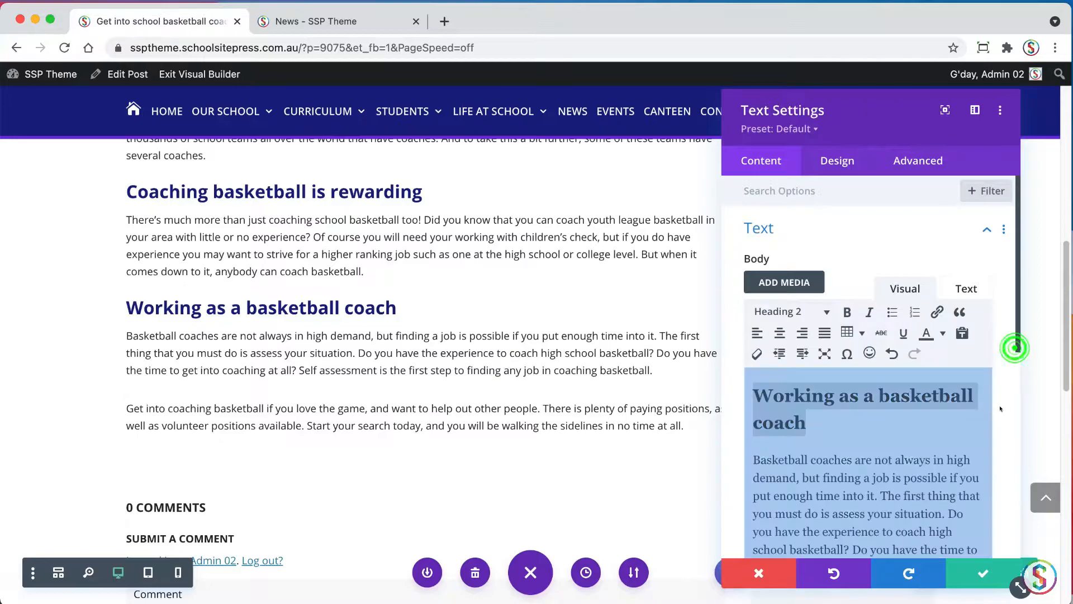
{"action": "left_click_drag", "start_coordinate": [1017, 348], "coordinate": [1018, 443]}
{"action": "left_click", "coordinate": [842, 433]}
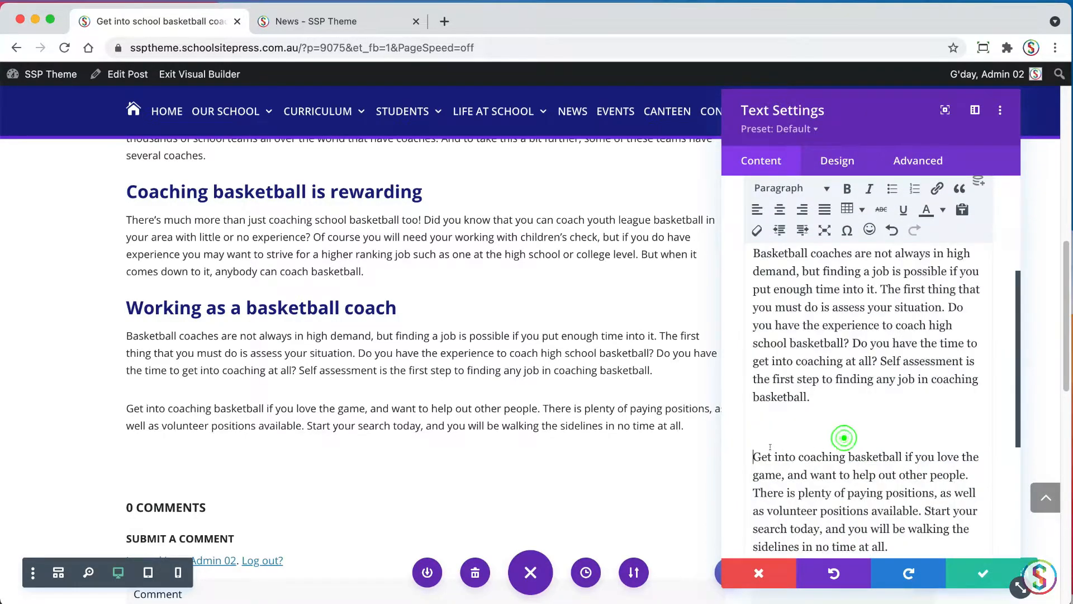
{"action": "key", "text": "BackSpace"}
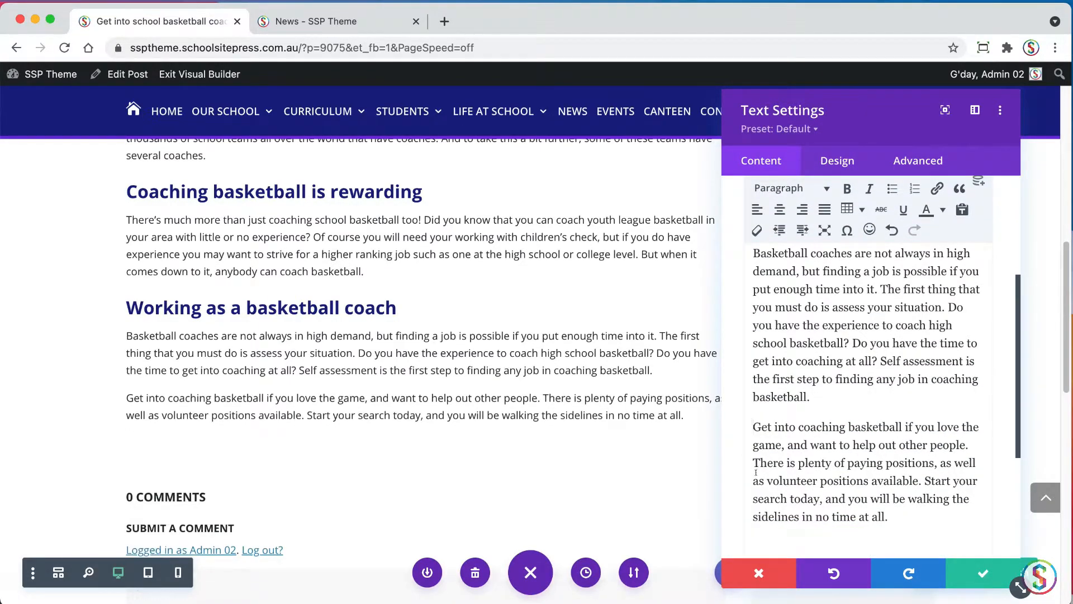
{"action": "left_click", "coordinate": [971, 568]}
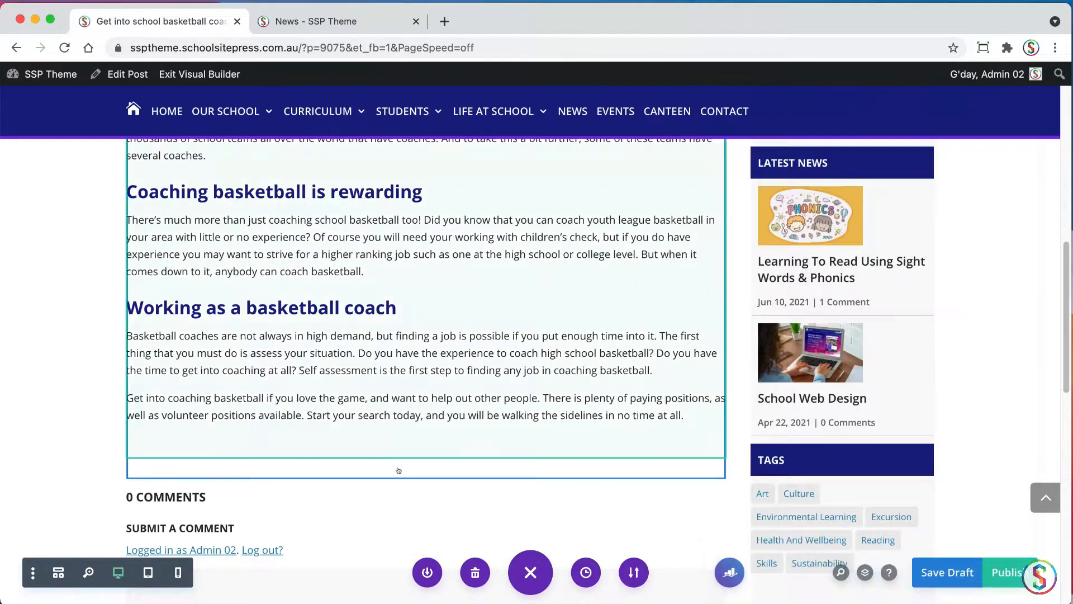
{"action": "key", "text": "super+Tab"}
Step: Insert a Bar Counters module below the coaching text module
{"action": "scroll", "coordinate": [533, 320], "scroll_direction": "down", "scroll_amount": 2}
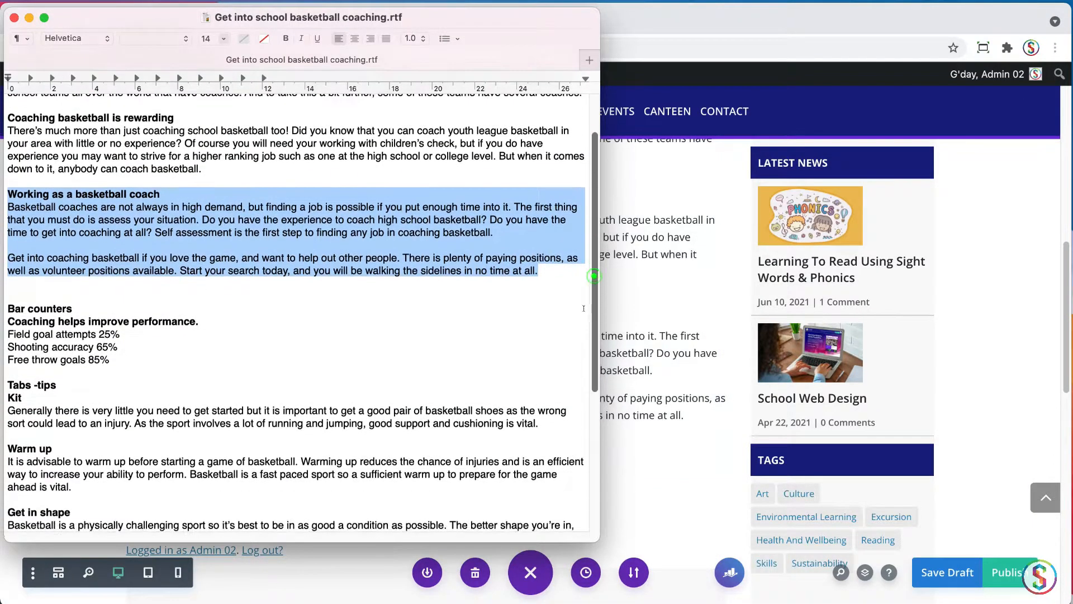
{"action": "left_click", "coordinate": [654, 353]}
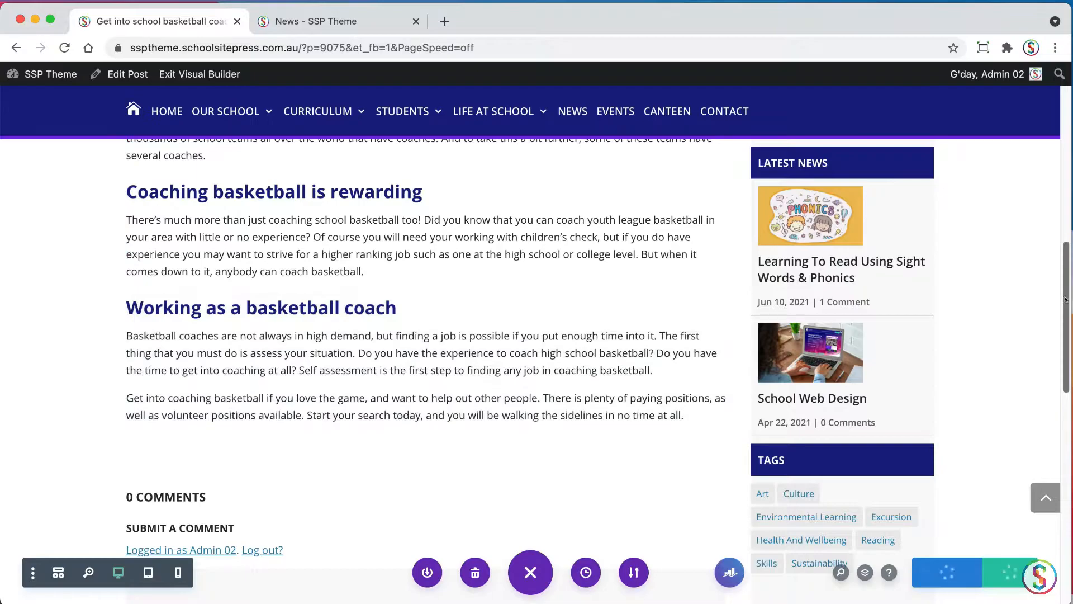
{"action": "scroll", "coordinate": [447, 336], "scroll_direction": "down", "scroll_amount": 2}
{"action": "left_click", "coordinate": [437, 318]}
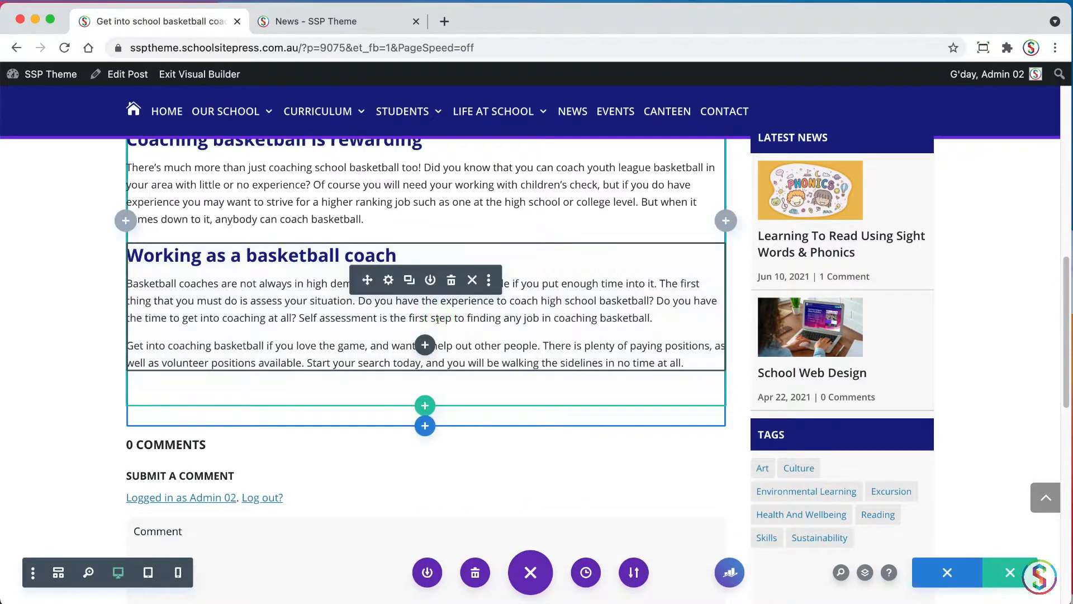
{"action": "left_click", "coordinate": [424, 345]}
{"action": "type", "text": "bar"}
{"action": "left_click", "coordinate": [352, 262]}
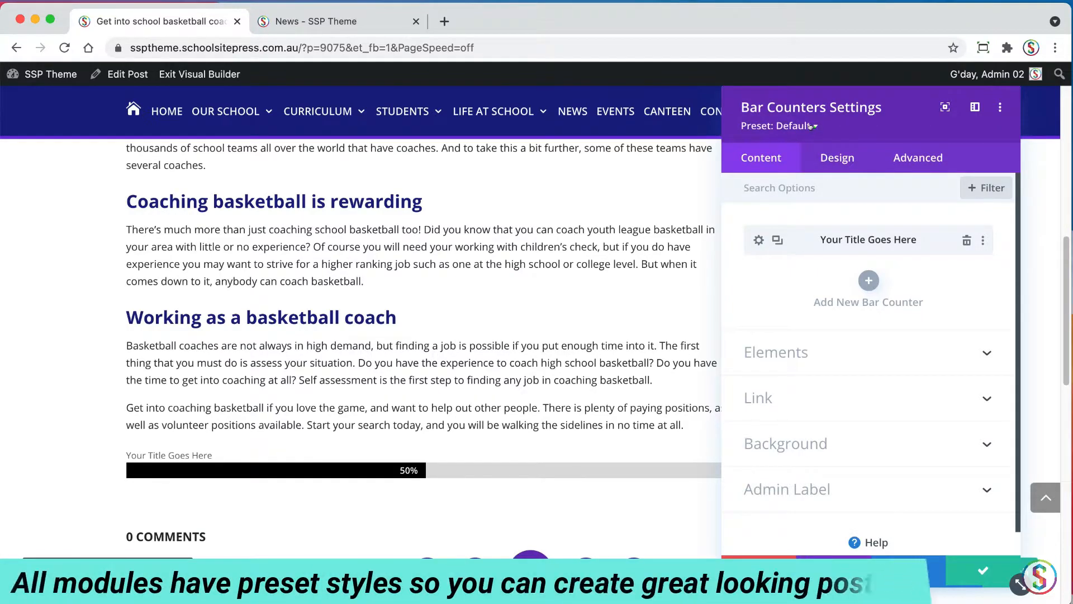
Step: Apply the Bar Counters SSP preset to the new module and save it
{"action": "left_click", "coordinate": [813, 126]}
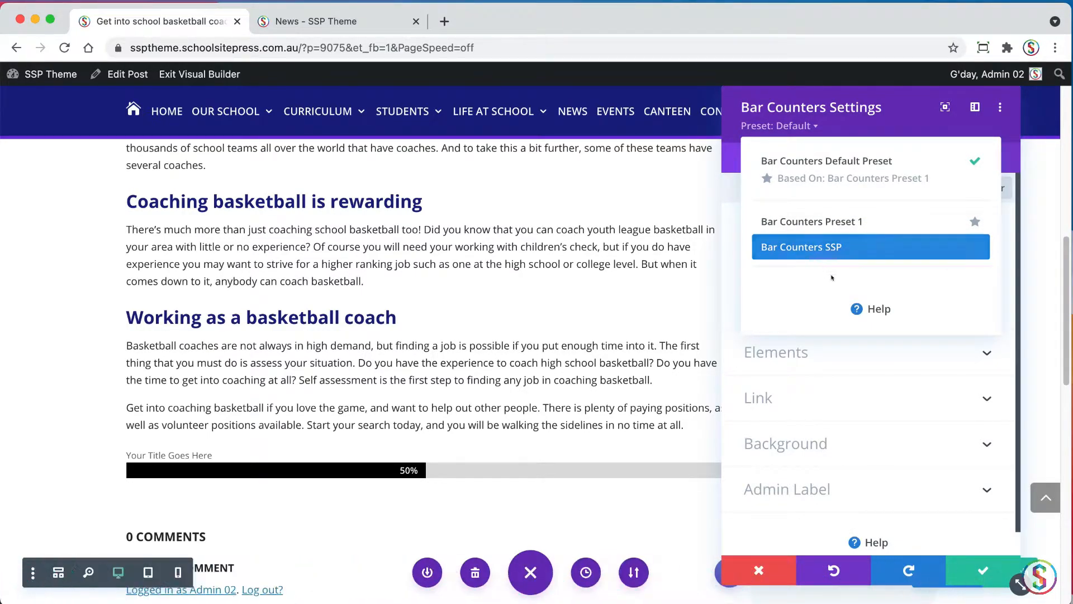
{"action": "left_click", "coordinate": [792, 246]}
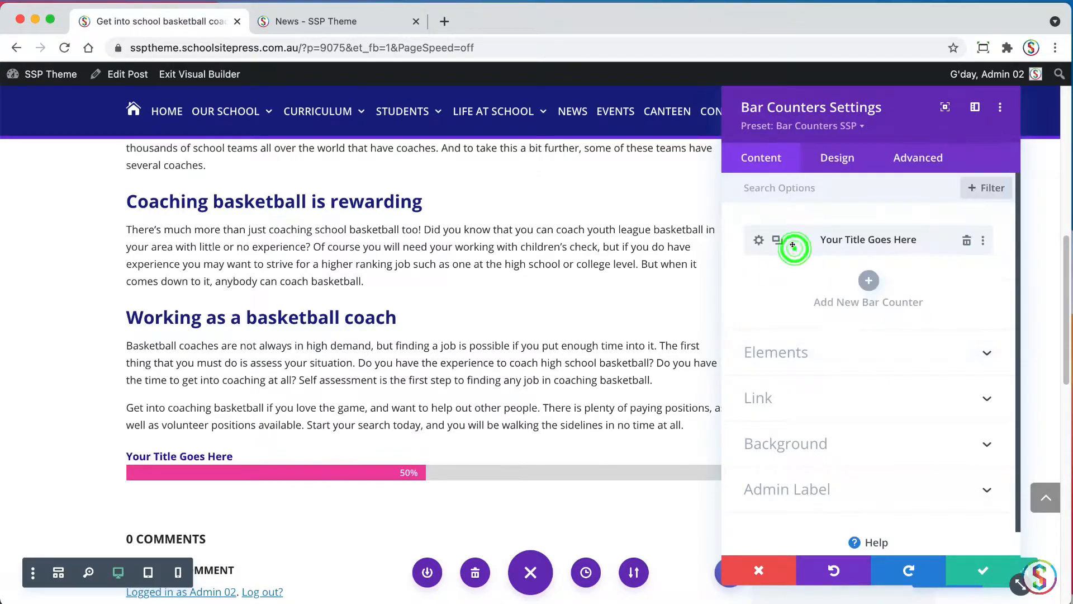
{"action": "left_click", "coordinate": [975, 570]}
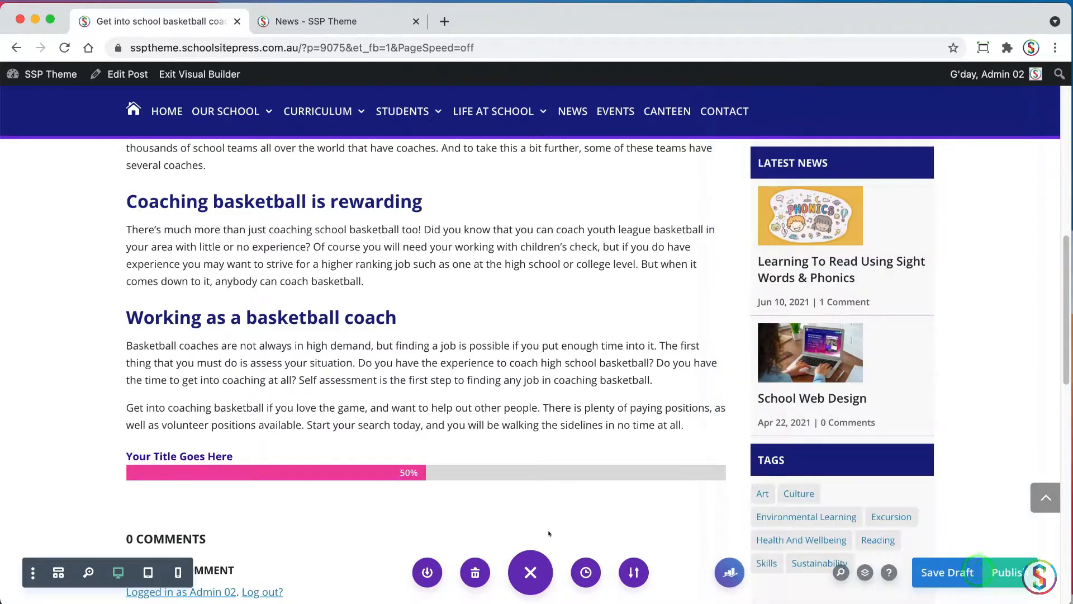
{"action": "left_click_drag", "start_coordinate": [1062, 250], "coordinate": [1049, 274]}
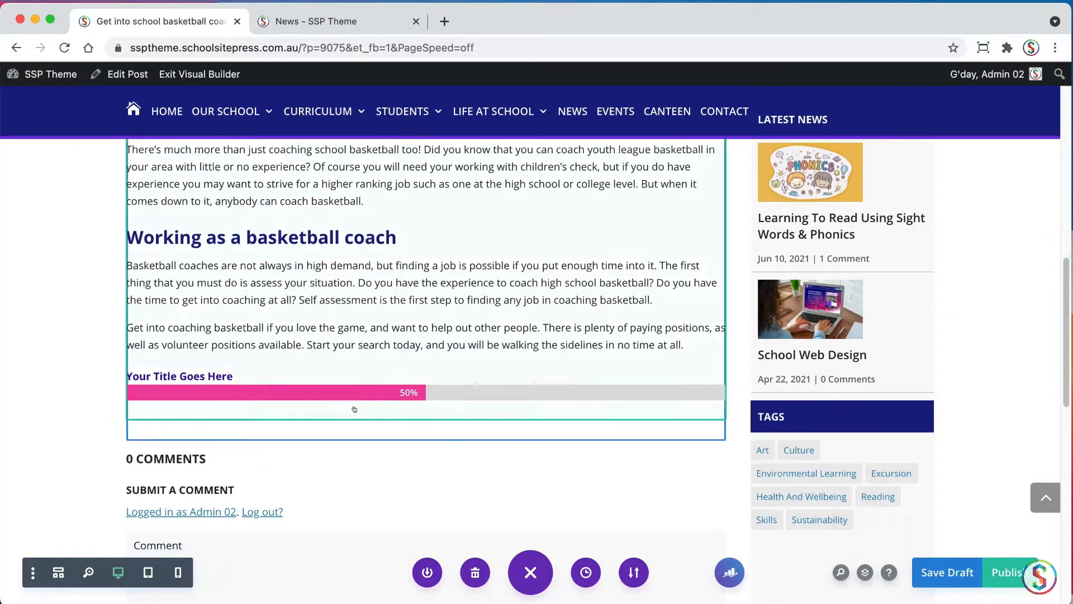
Step: Duplicate the bar counter item twice so the module holds three bars
{"action": "key", "text": "super+Tab"}
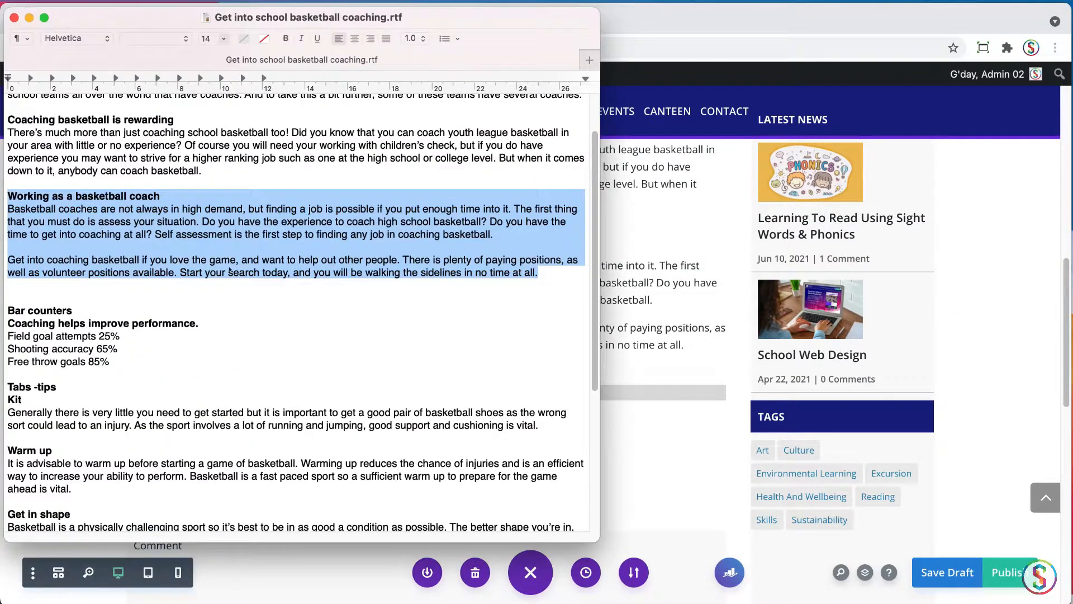
{"action": "left_click", "coordinate": [63, 325]}
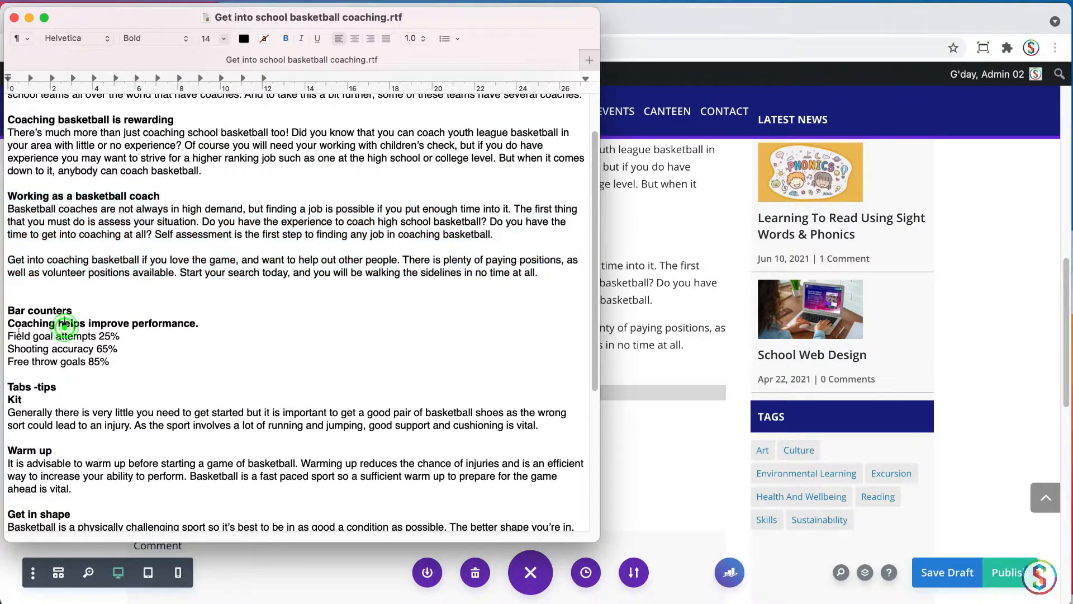
{"action": "triple_click", "coordinate": [199, 322]}
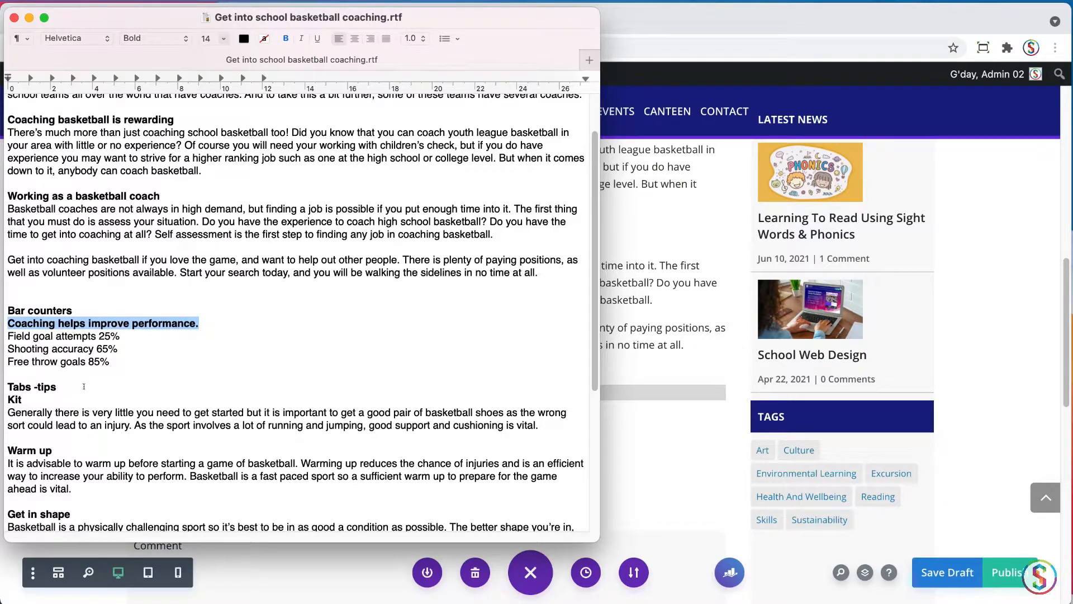
{"action": "left_click", "coordinate": [140, 351]}
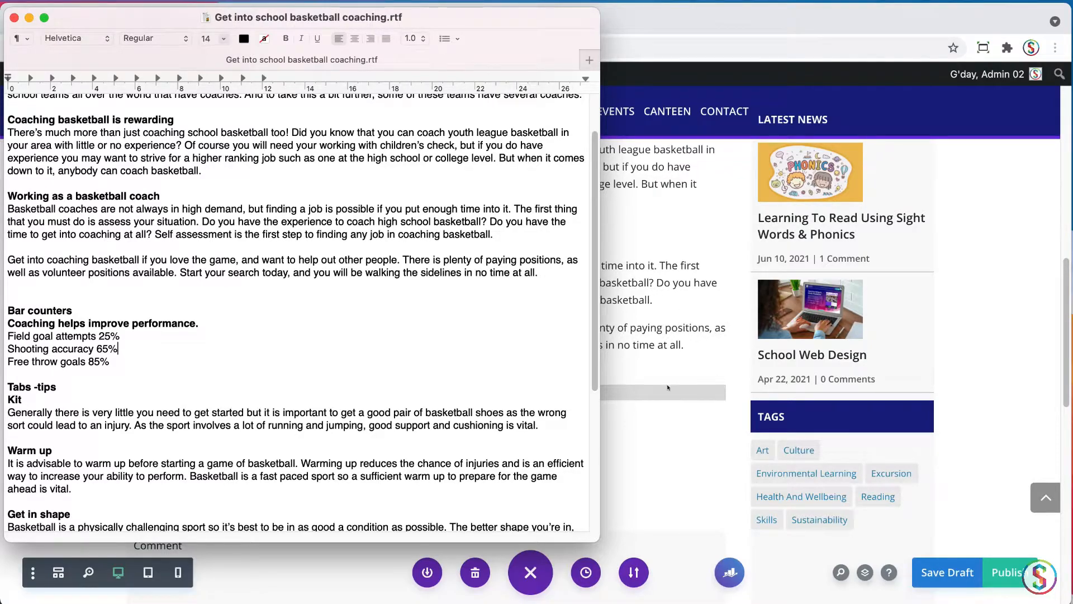
{"action": "left_click", "coordinate": [679, 371]}
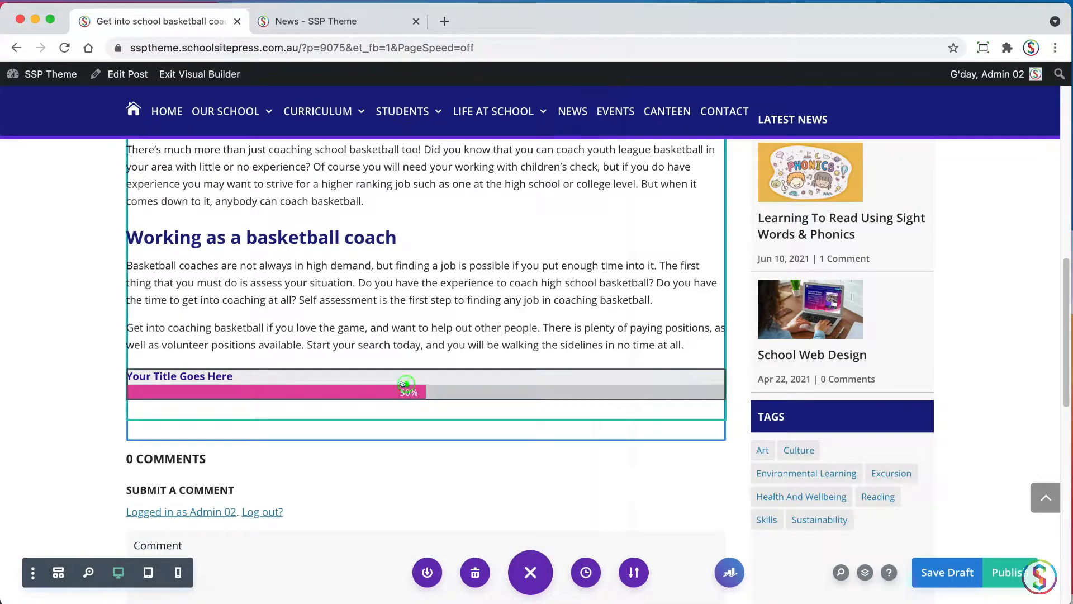
{"action": "left_click", "coordinate": [402, 383]}
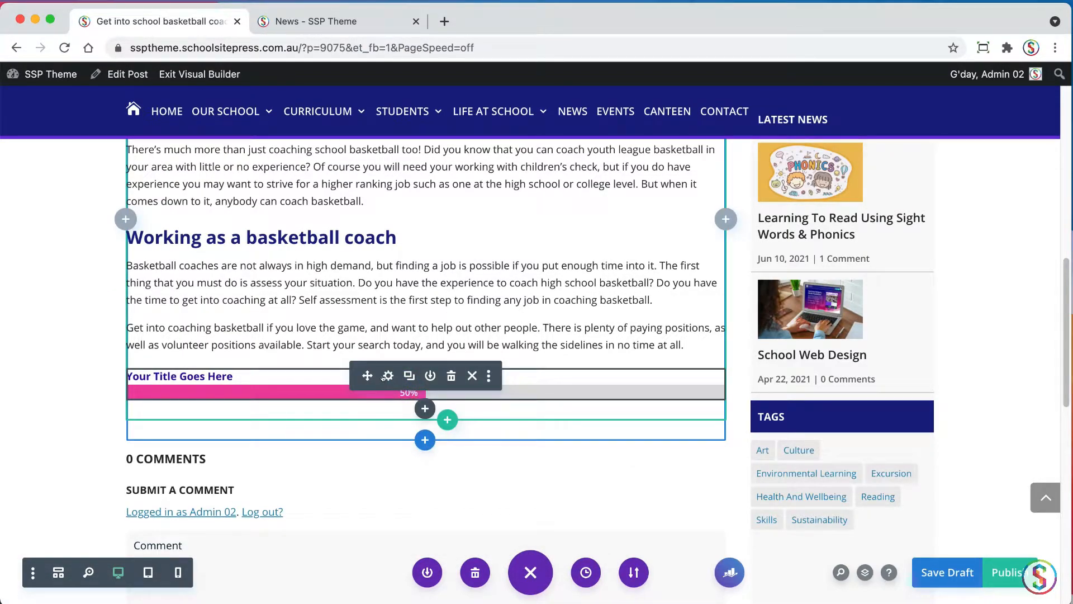
{"action": "left_click", "coordinate": [387, 376]}
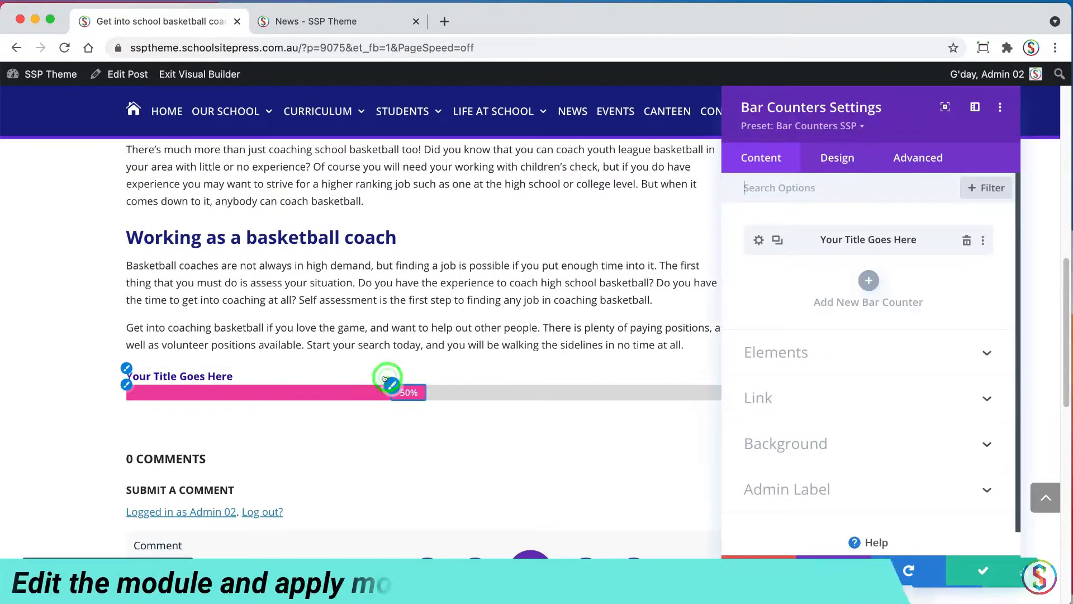
{"action": "left_click", "coordinate": [777, 239]}
{"action": "left_click", "coordinate": [777, 239]}
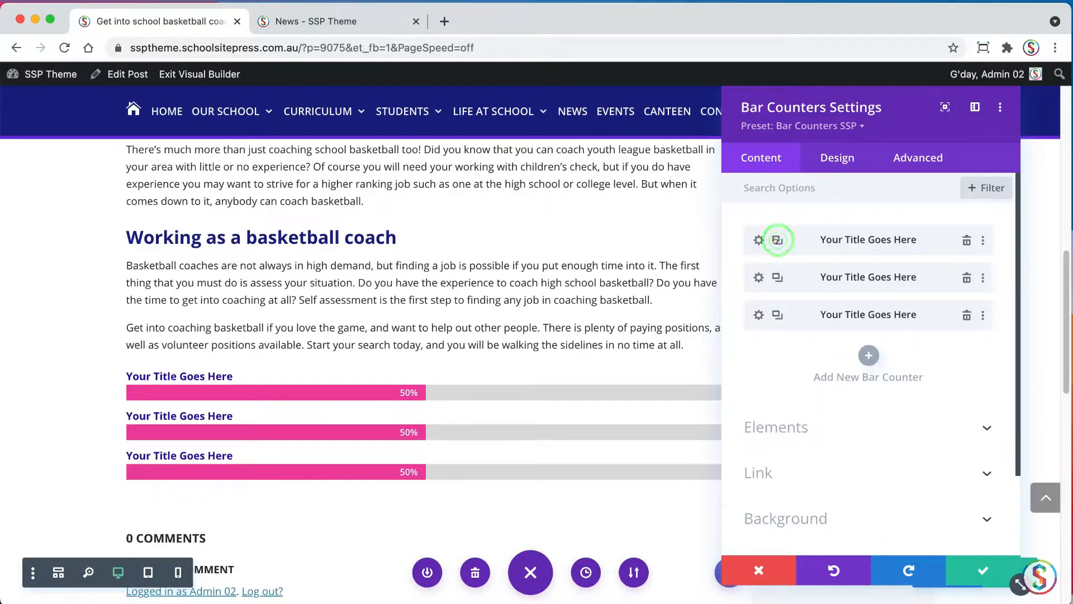
Step: Title the first bar 'Field goal attempts' and set its percent to 25
{"action": "left_click", "coordinate": [758, 239]}
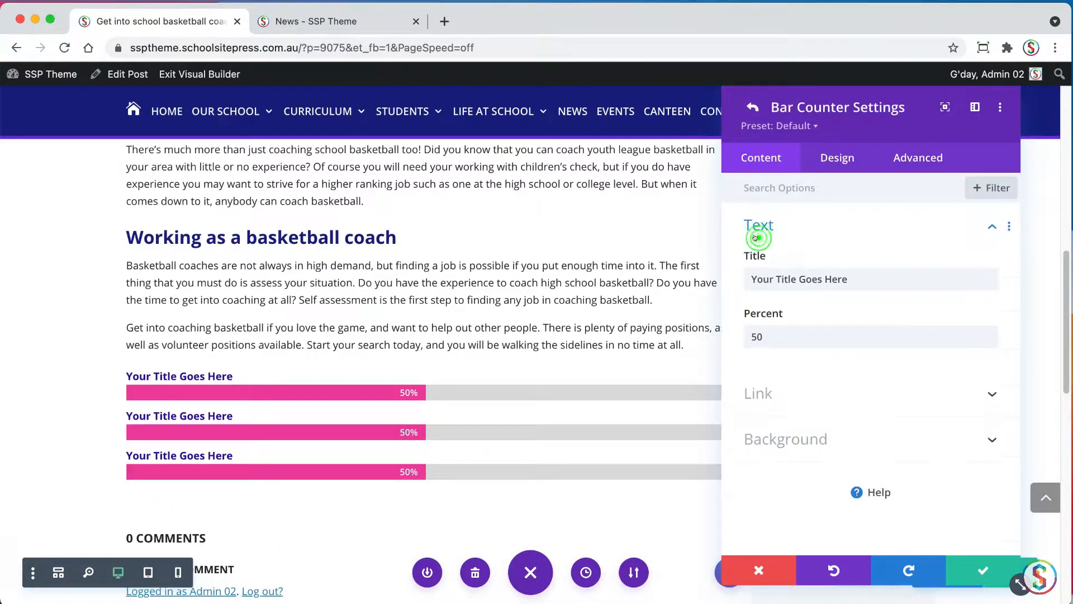
{"action": "key", "text": "super+Tab"}
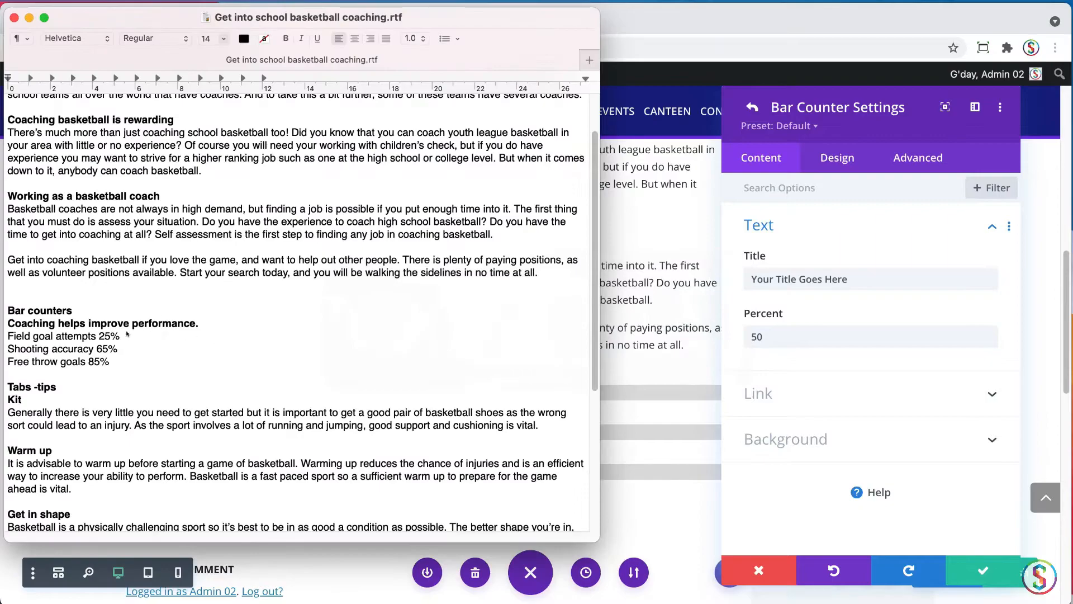
{"action": "left_click_drag", "start_coordinate": [96, 335], "coordinate": [7, 336]}
{"action": "key", "text": "super+c"}
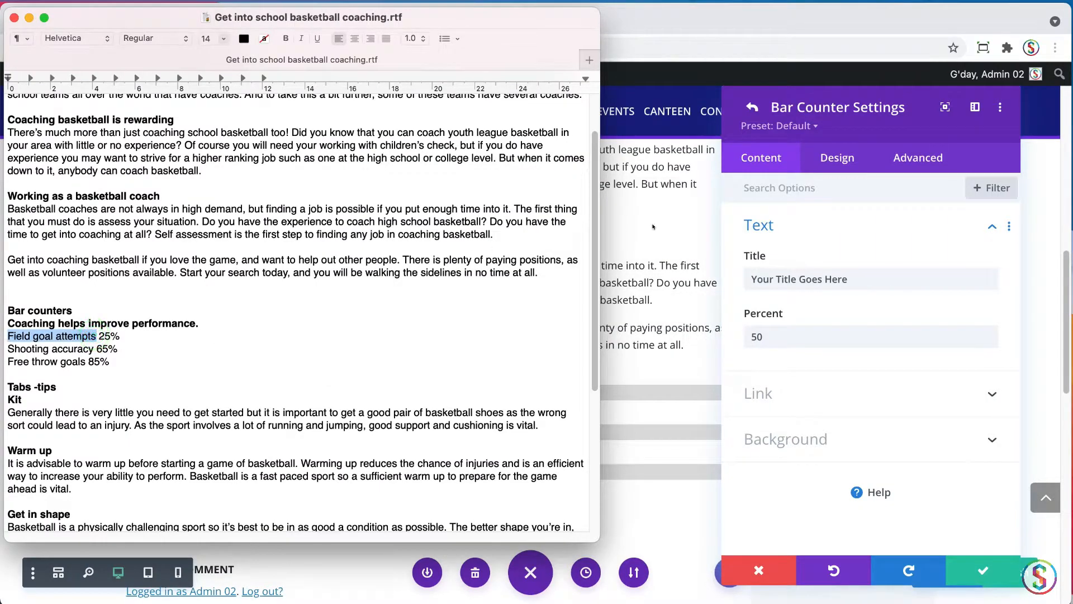
{"action": "left_click", "coordinate": [840, 271]}
{"action": "left_click_drag", "start_coordinate": [842, 272], "coordinate": [867, 278]}
{"action": "key", "text": "super+v"}
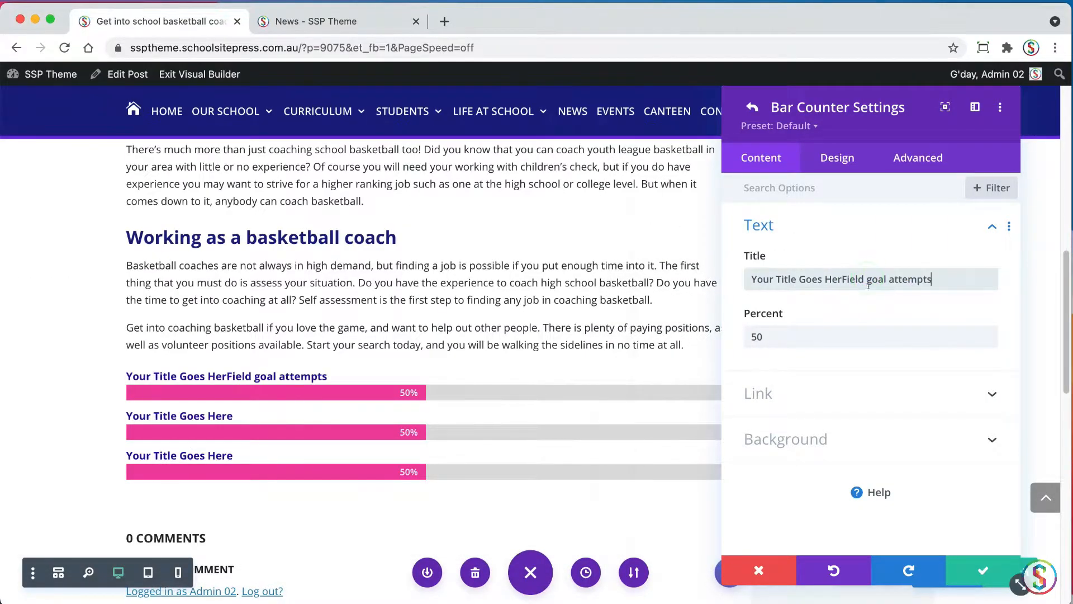
{"action": "key", "text": "super+a"}
{"action": "key", "text": "super+v"}
{"action": "key", "text": "super+Tab"}
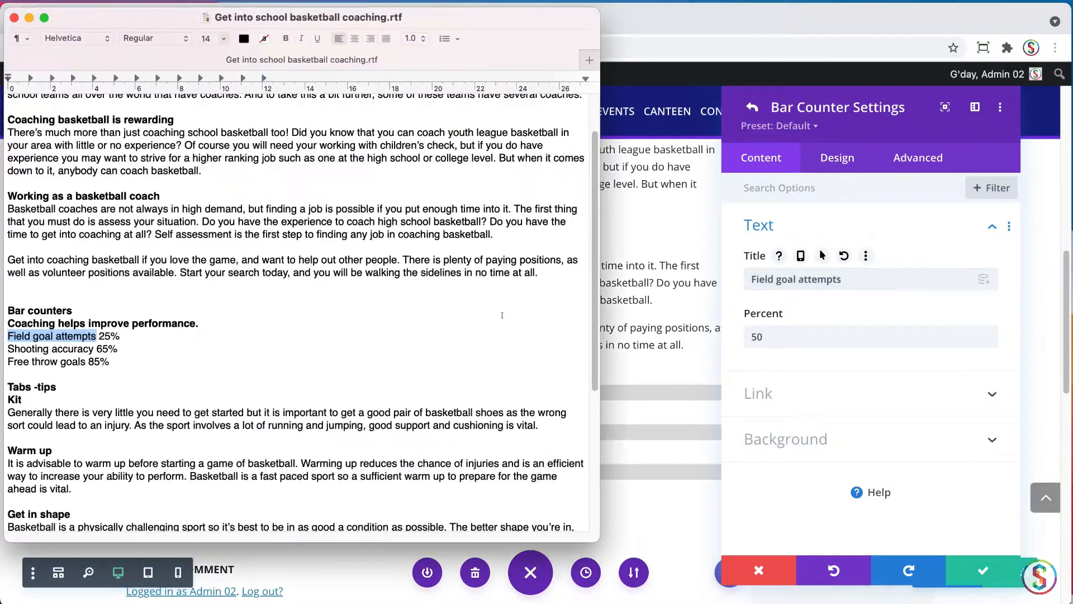
{"action": "key", "text": "super+Tab"}
{"action": "left_click_drag", "start_coordinate": [780, 336], "coordinate": [750, 331]}
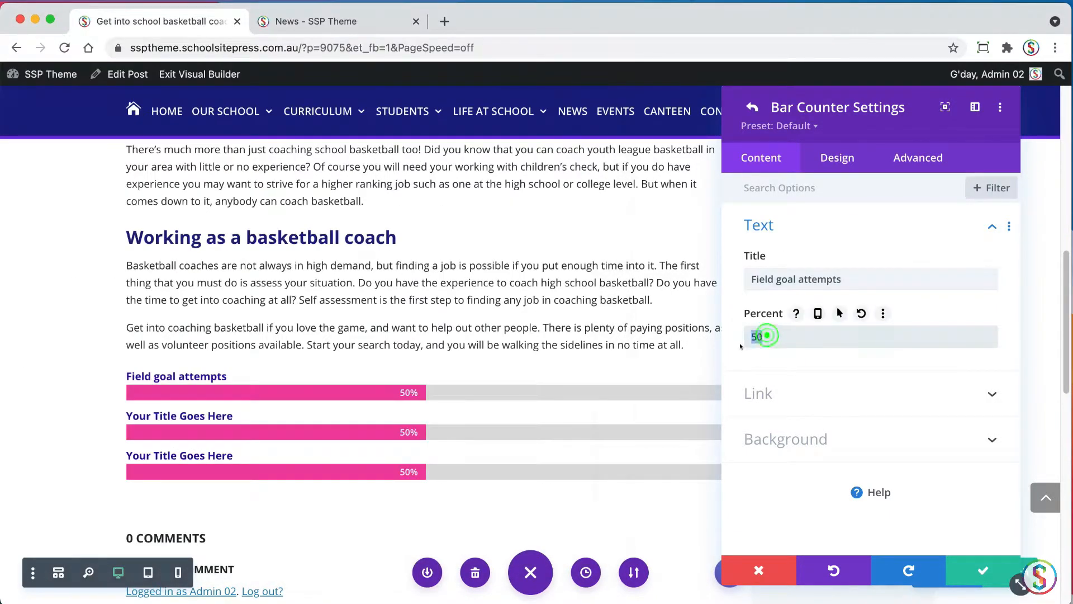
{"action": "type", "text": "25"}
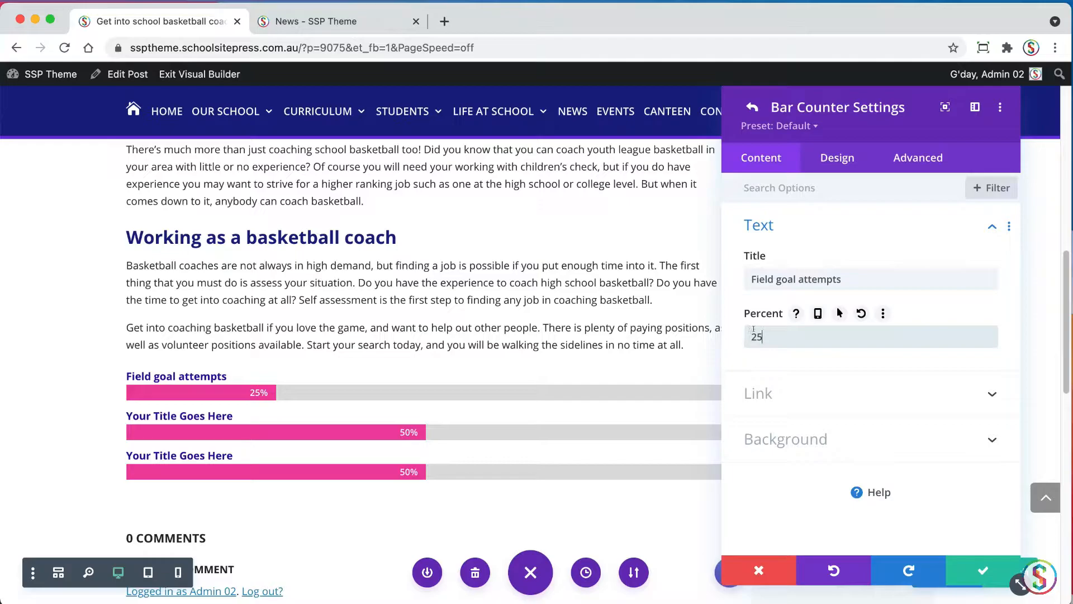
Step: Give the Field goal attempts bar a green background colour and save the item
{"action": "left_click", "coordinate": [838, 159]}
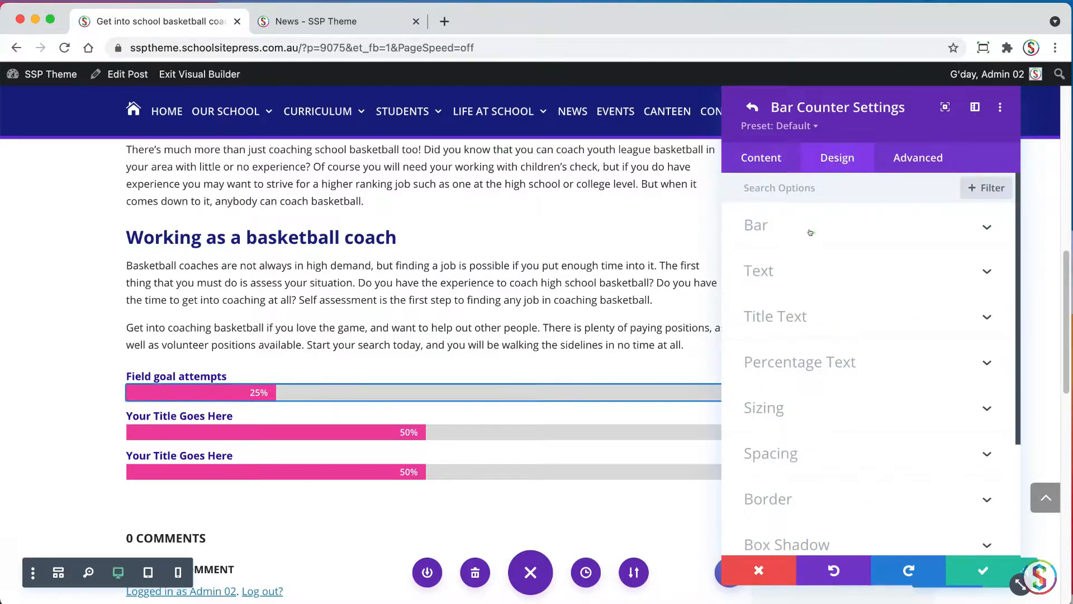
{"action": "left_click", "coordinate": [812, 227]}
{"action": "left_click", "coordinate": [907, 317]}
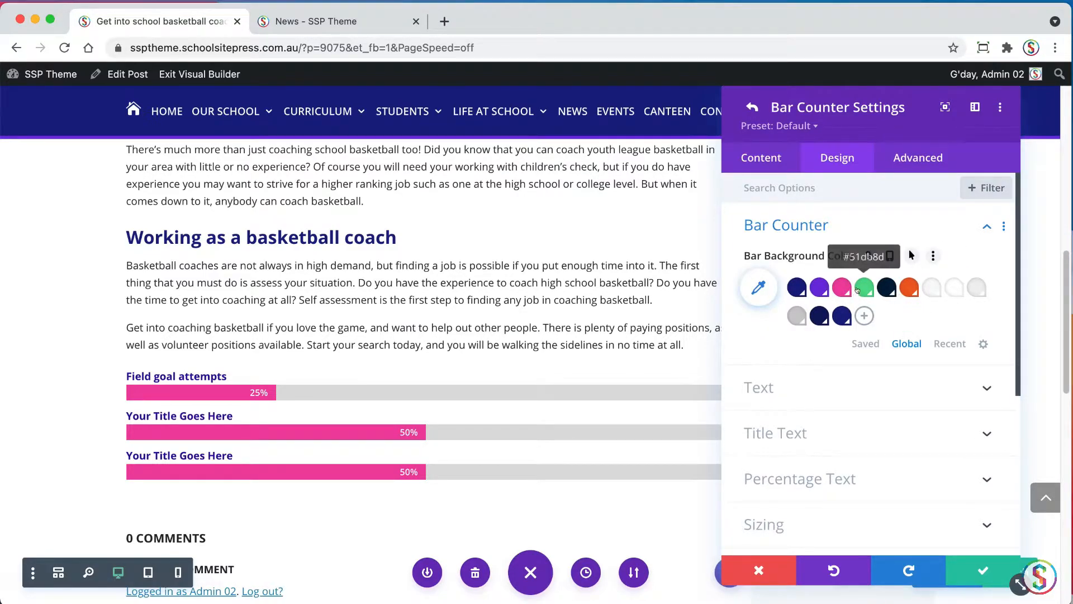
{"action": "left_click", "coordinate": [865, 343]}
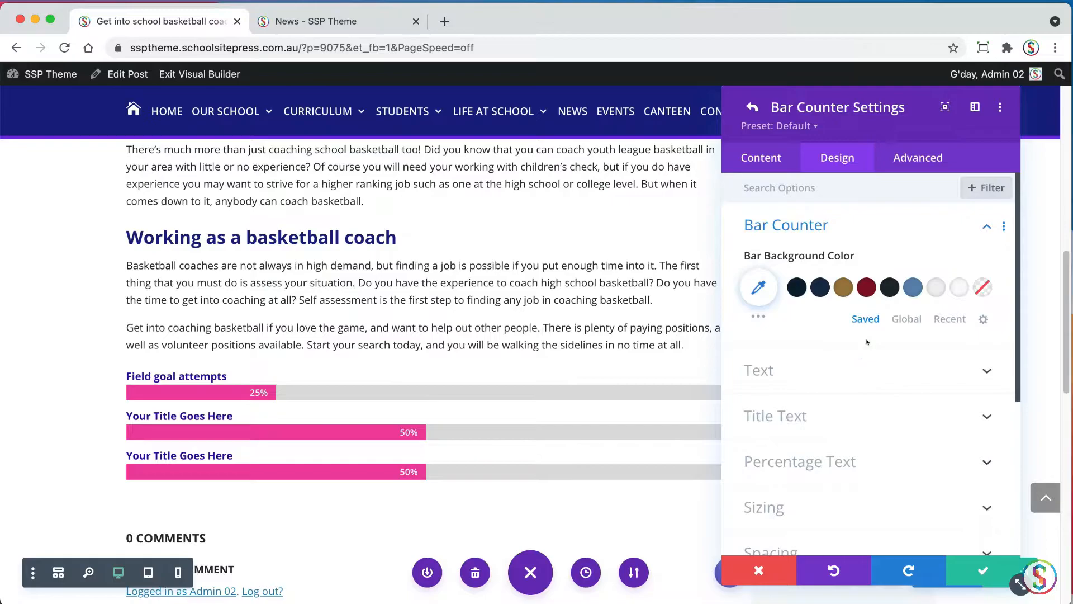
{"action": "left_click", "coordinate": [759, 288]}
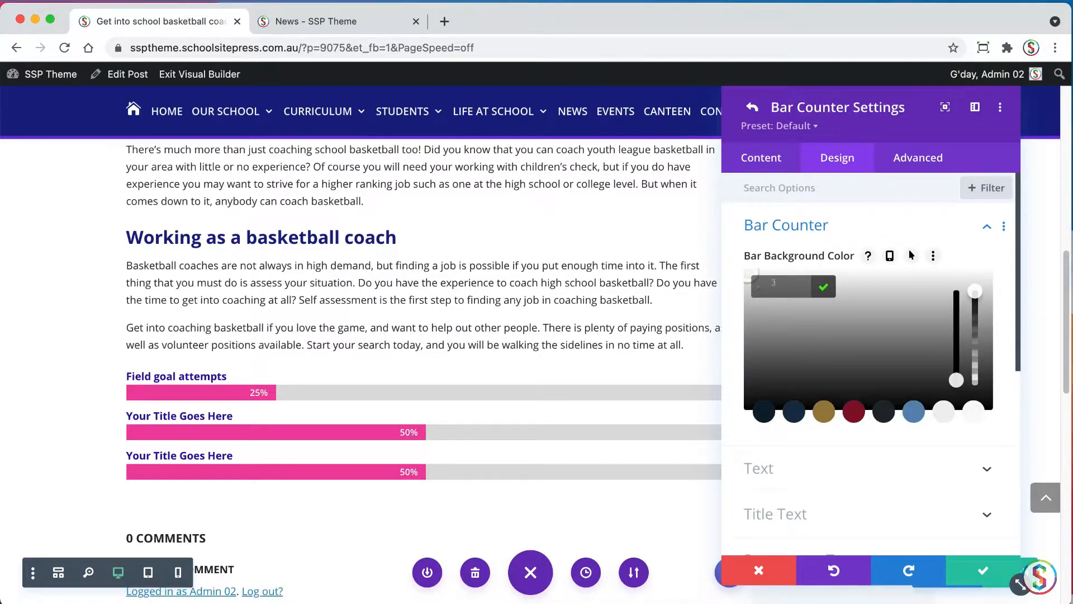
{"action": "mouse_move", "coordinate": [949, 374]}
{"action": "left_mouse_down"}
{"action": "mouse_move", "coordinate": [945, 284]}
{"action": "mouse_move", "coordinate": [845, 316]}
{"action": "left_mouse_up"}
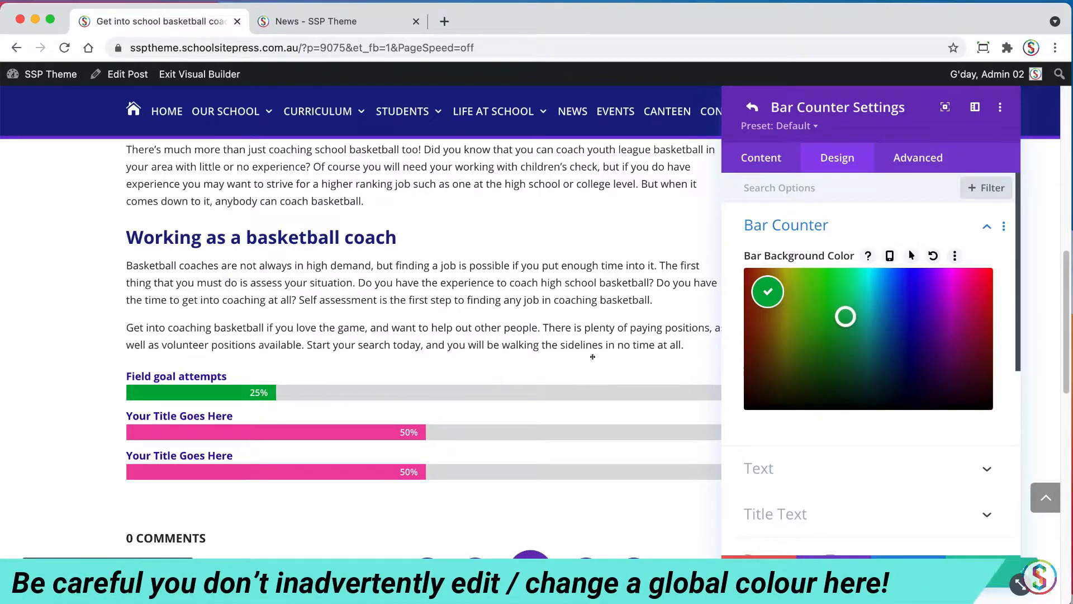
{"action": "left_click", "coordinate": [985, 572]}
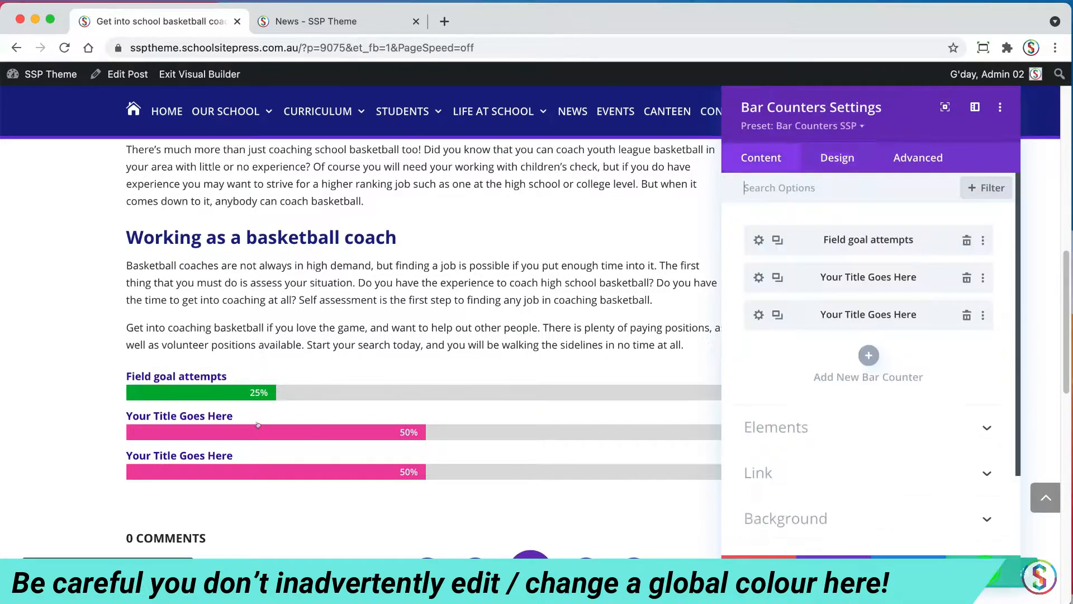
Step: Title the second bar 'Shooting accuracy' and set its percent to 65
{"action": "left_click", "coordinate": [758, 277]}
{"action": "key", "text": "super+Tab"}
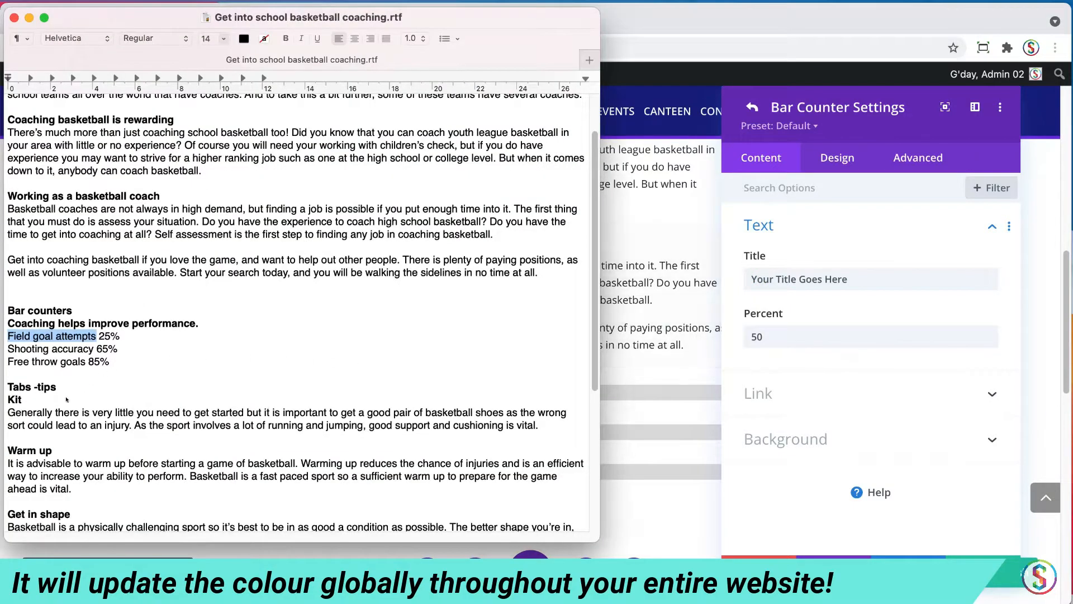
{"action": "left_click_drag", "start_coordinate": [94, 349], "coordinate": [7, 349]}
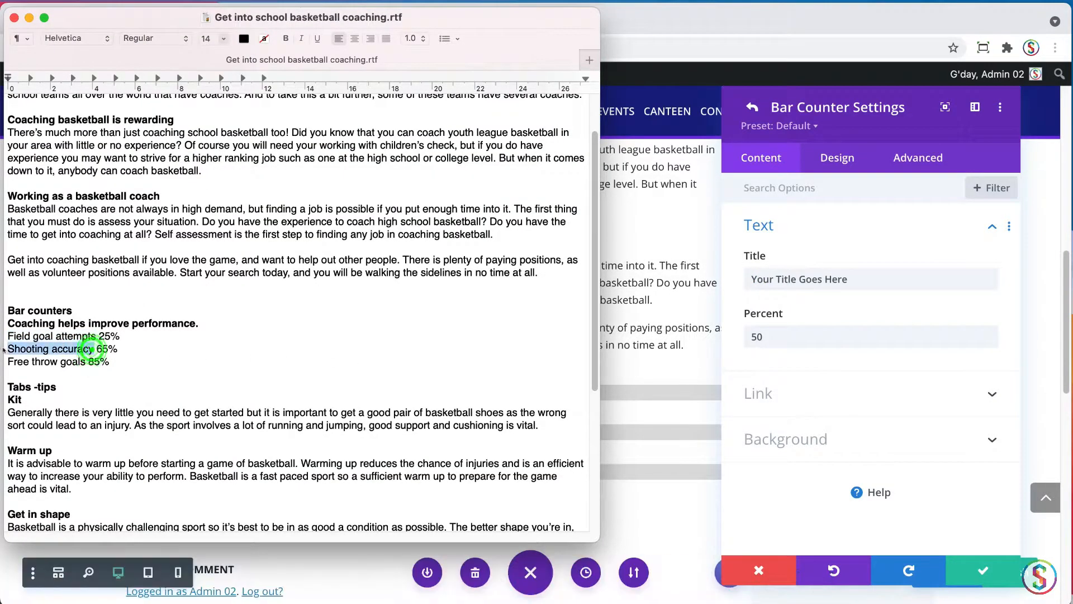
{"action": "left_click", "coordinate": [869, 276]}
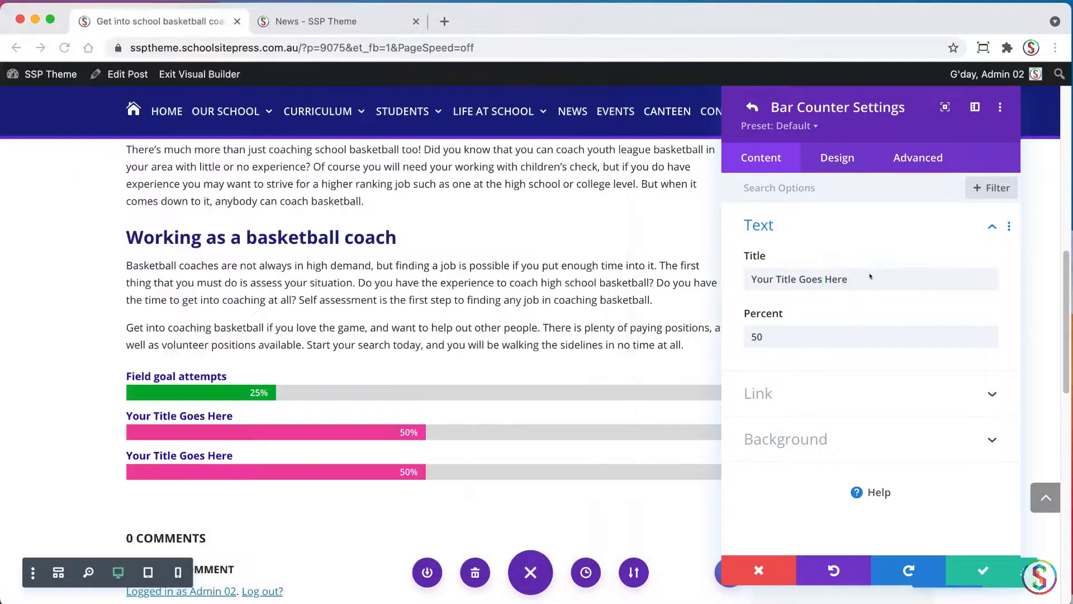
{"action": "triple_click", "coordinate": [870, 277]}
{"action": "type", "text": "Shooting accuracy"}
{"action": "key", "text": "super+Tab"}
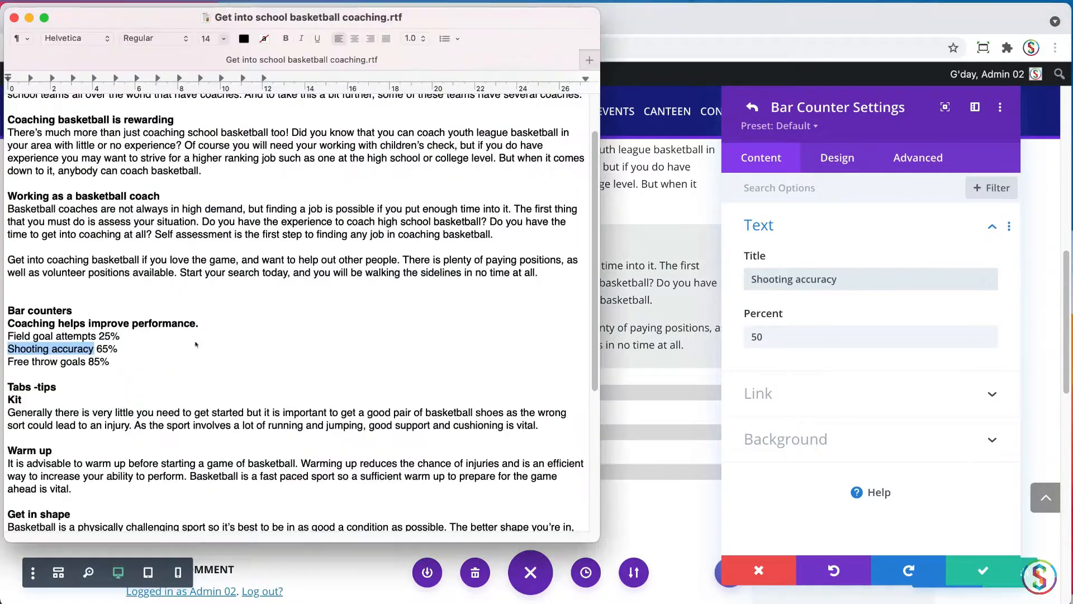
{"action": "left_click", "coordinate": [803, 321]}
{"action": "left_click", "coordinate": [780, 336]}
{"action": "double_click", "coordinate": [779, 336]}
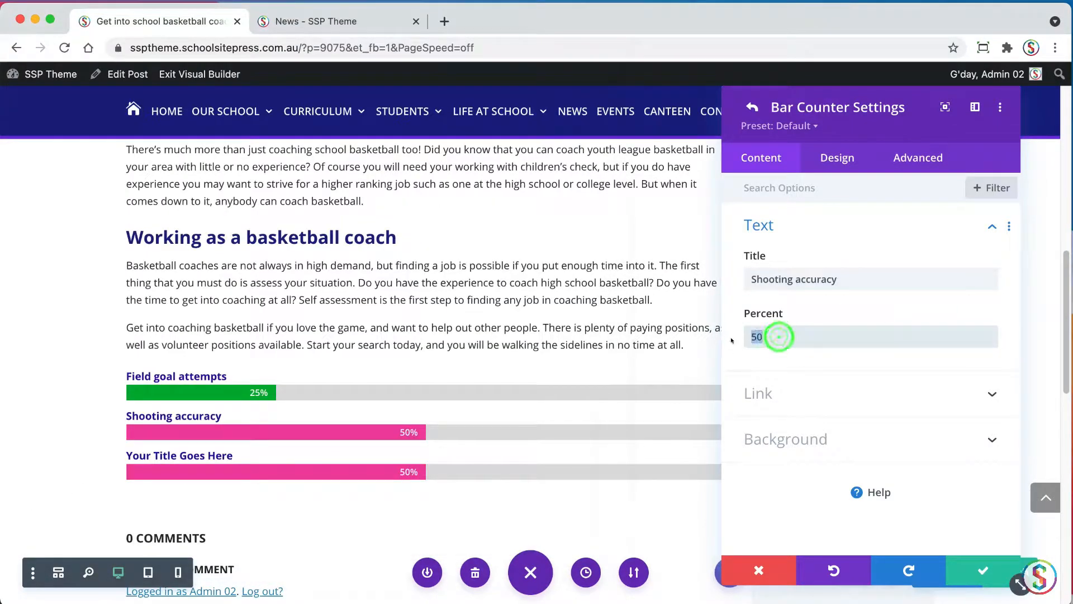
{"action": "type", "text": "65"}
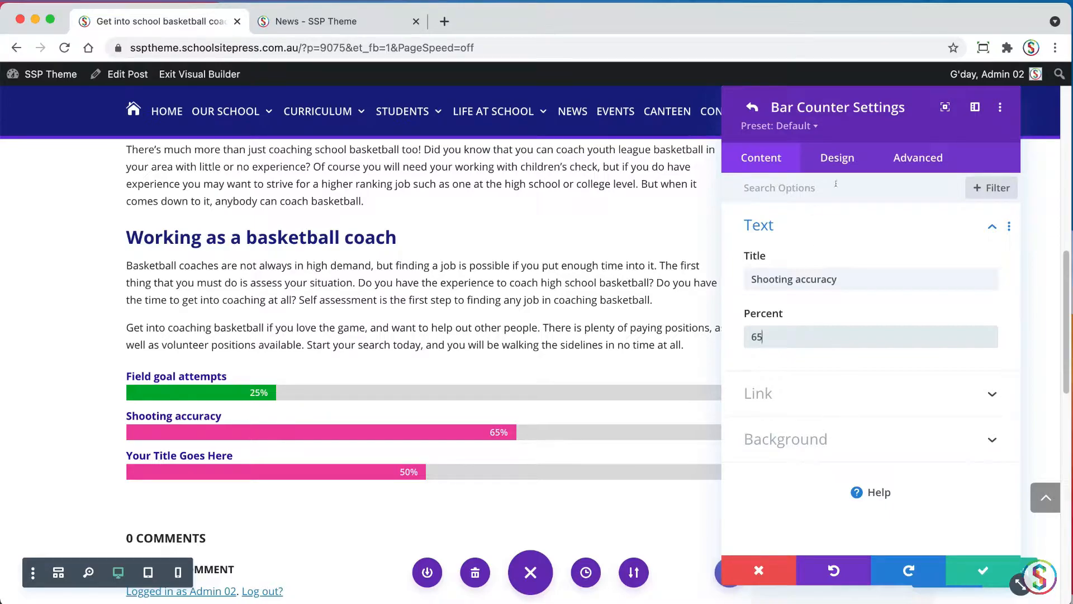
Step: Colour the Shooting accuracy bar olive (#9fa800) and save it
{"action": "left_click", "coordinate": [840, 160]}
{"action": "left_click", "coordinate": [861, 225]}
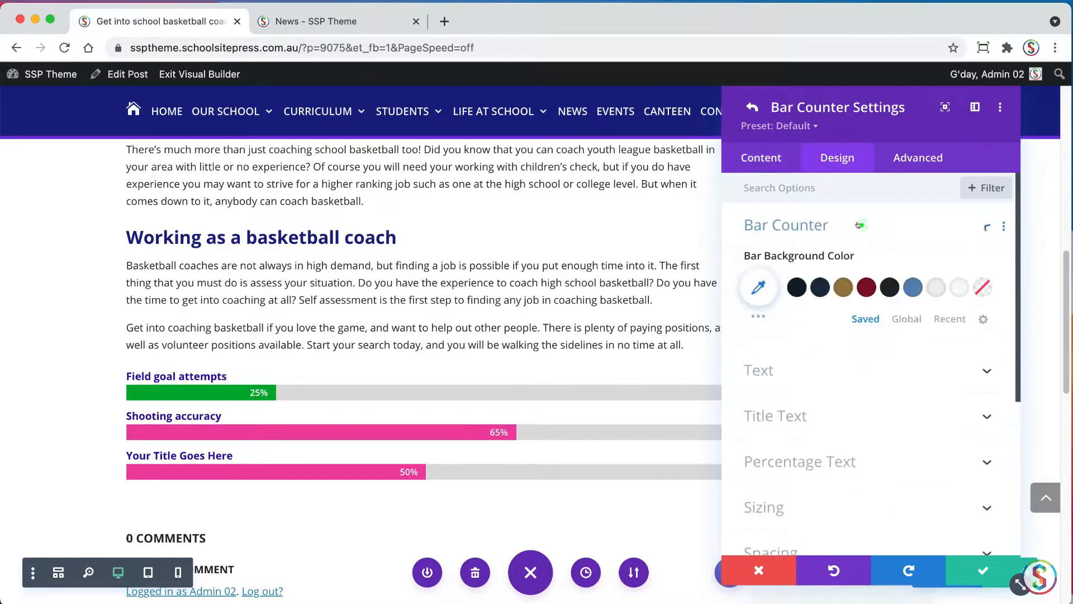
{"action": "left_click", "coordinate": [760, 286]}
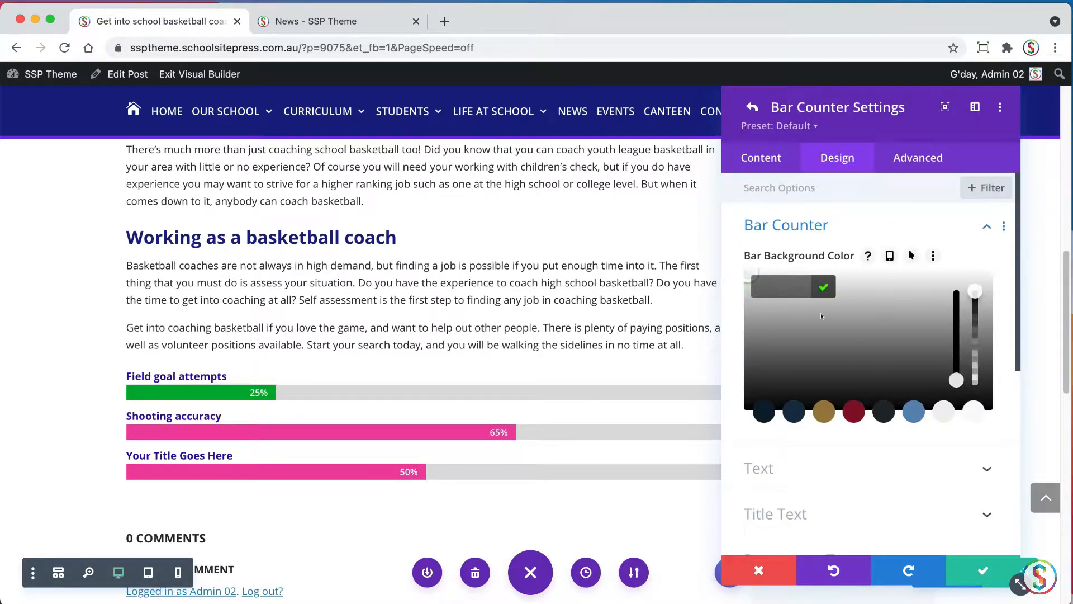
{"action": "left_click", "coordinate": [953, 374]}
{"action": "left_click_drag", "start_coordinate": [767, 306], "coordinate": [787, 319]}
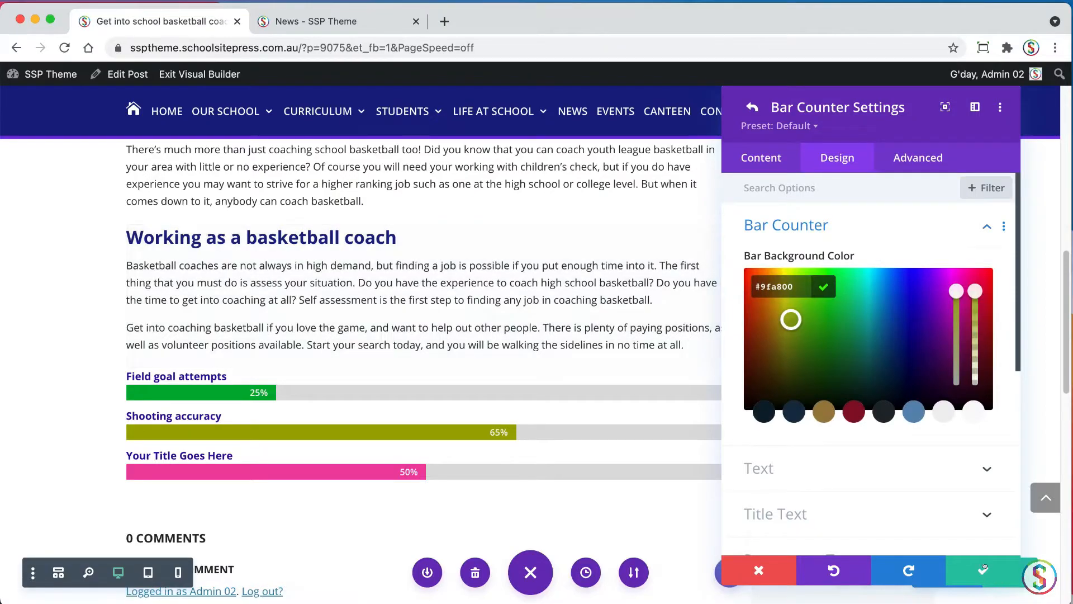
{"action": "left_click", "coordinate": [984, 569]}
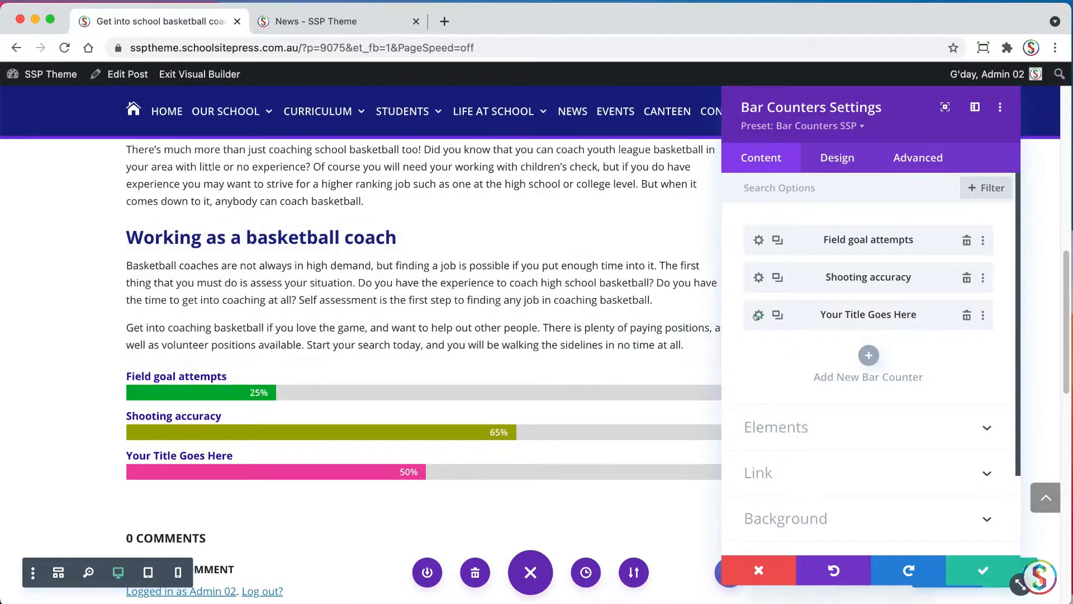
{"action": "left_click", "coordinate": [758, 315]}
Step: Title the third bar 'Free throw goals' and set its percent to 85
{"action": "key", "text": "super+Tab"}
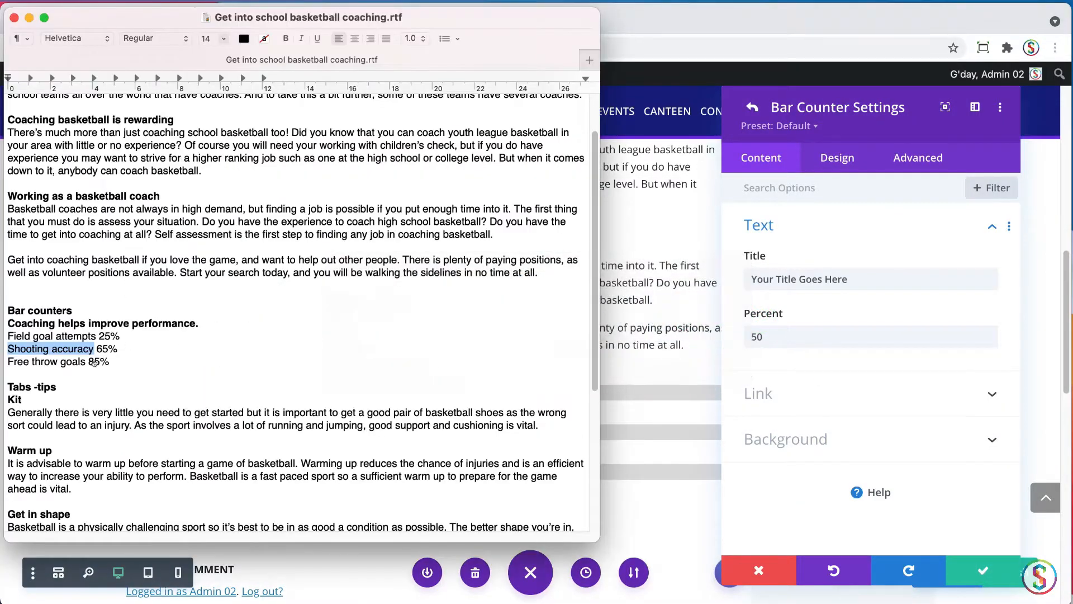
{"action": "left_click", "coordinate": [94, 363]}
{"action": "left_click_drag", "start_coordinate": [86, 363], "coordinate": [7, 362]}
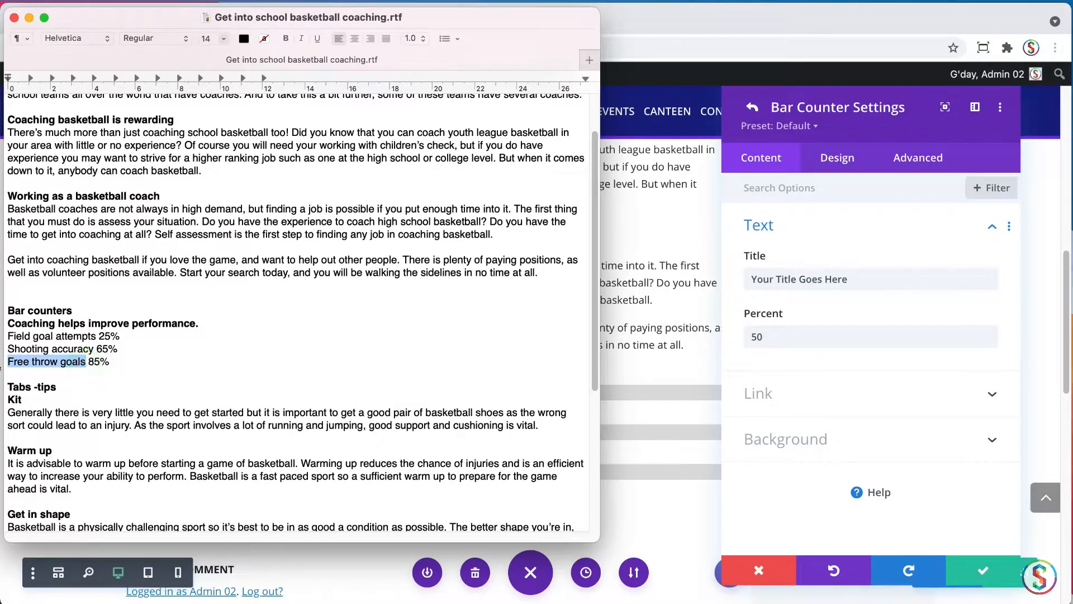
{"action": "key", "text": "super+c"}
{"action": "left_click", "coordinate": [751, 329]}
{"action": "triple_click", "coordinate": [881, 278]}
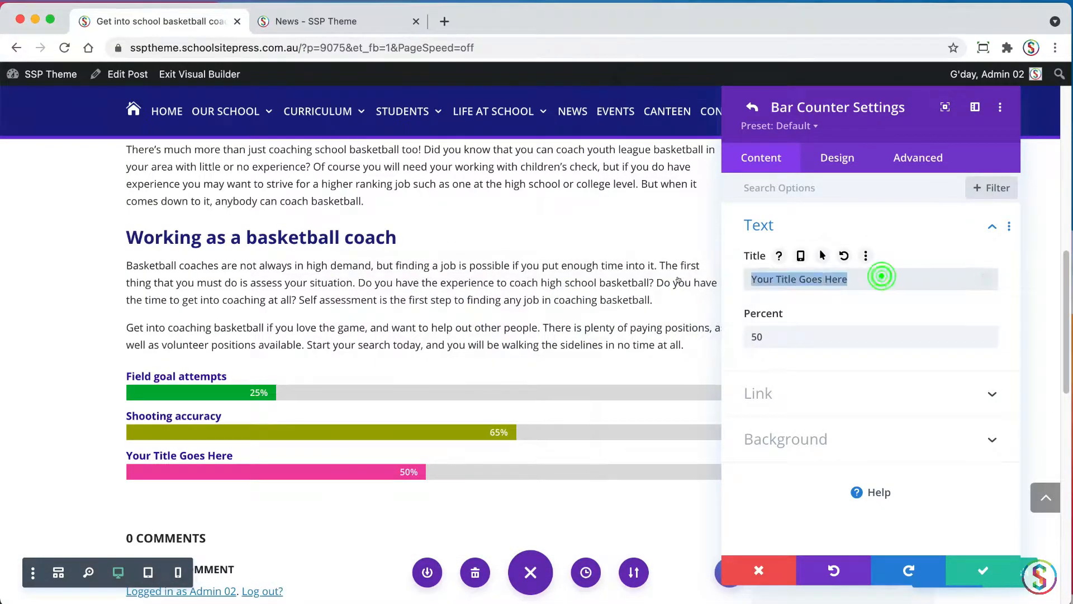
{"action": "key", "text": "super+v"}
{"action": "key", "text": "super+Tab"}
{"action": "key", "text": "super+Tab"}
{"action": "triple_click", "coordinate": [790, 337]}
{"action": "type", "text": "85"}
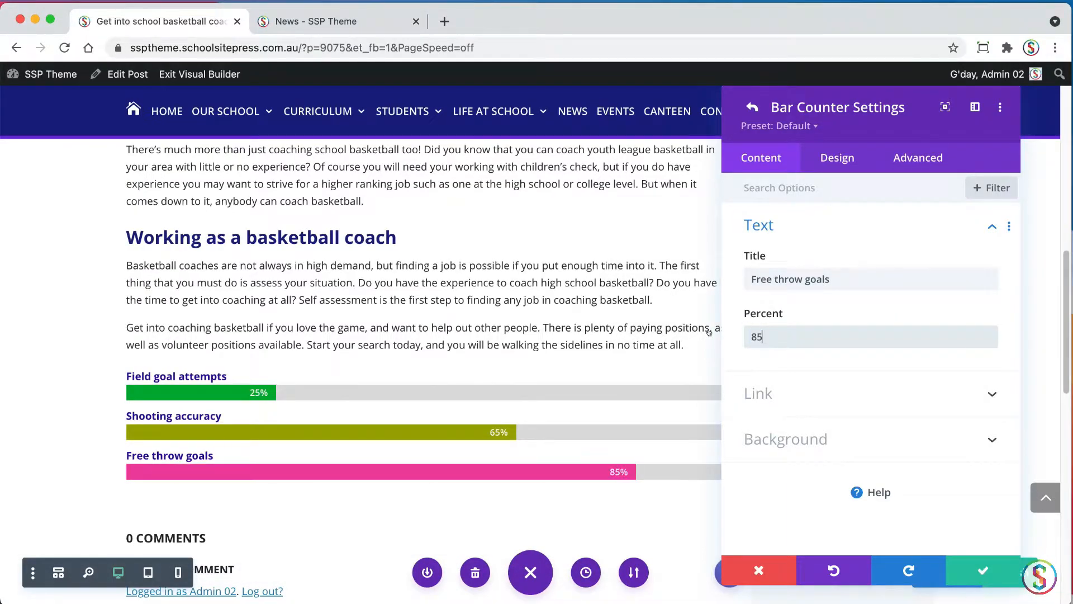
Step: Colour the Free throw goals bar yellow-green and save it
{"action": "left_click", "coordinate": [839, 157]}
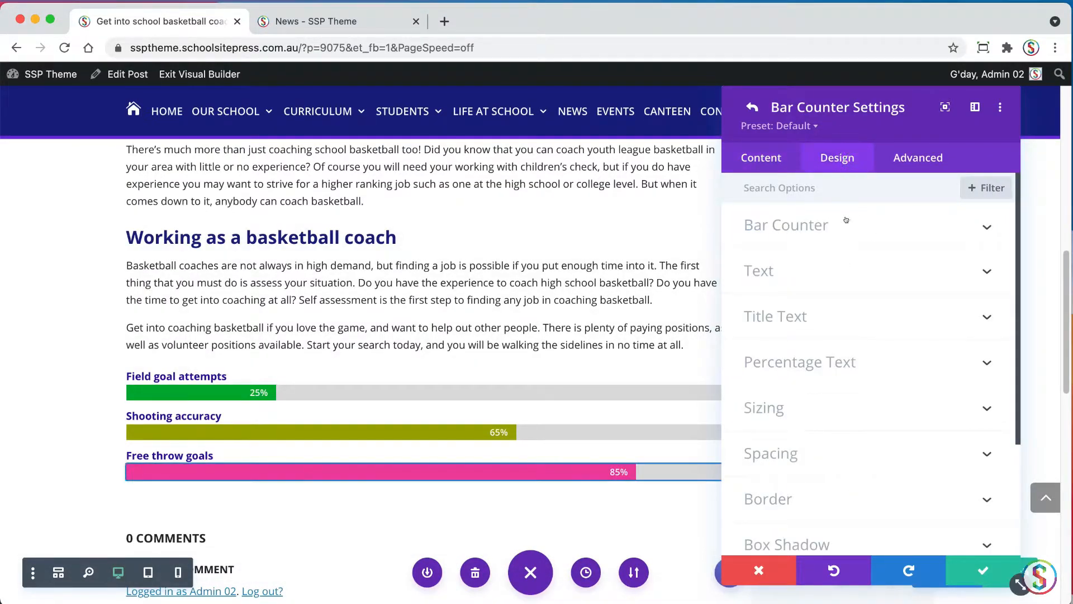
{"action": "left_click", "coordinate": [850, 219]}
{"action": "left_click", "coordinate": [909, 318]}
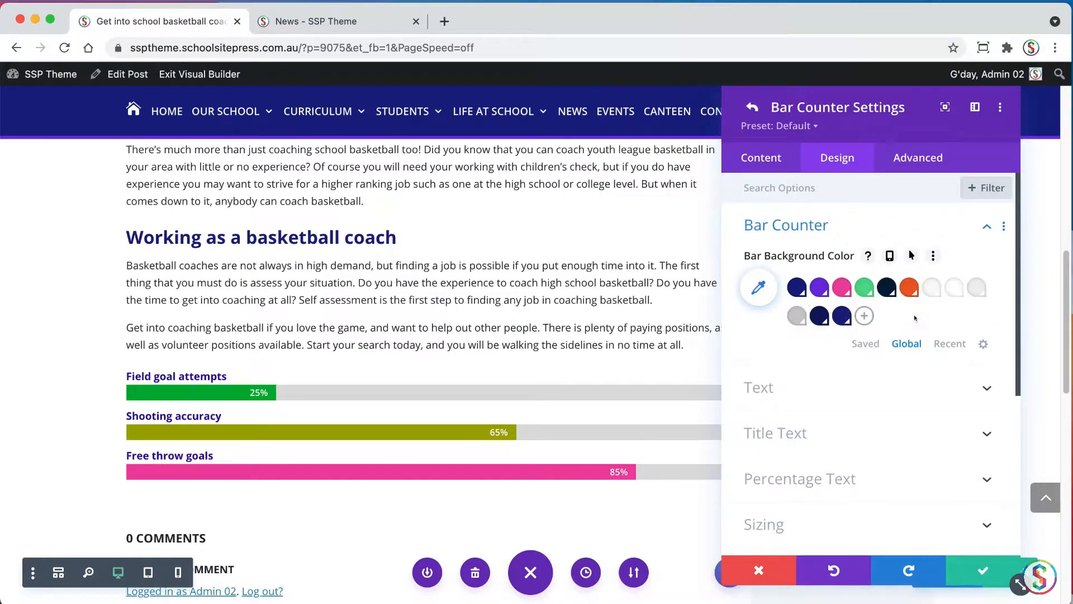
{"action": "left_click", "coordinate": [866, 342]}
{"action": "left_click", "coordinate": [758, 287]}
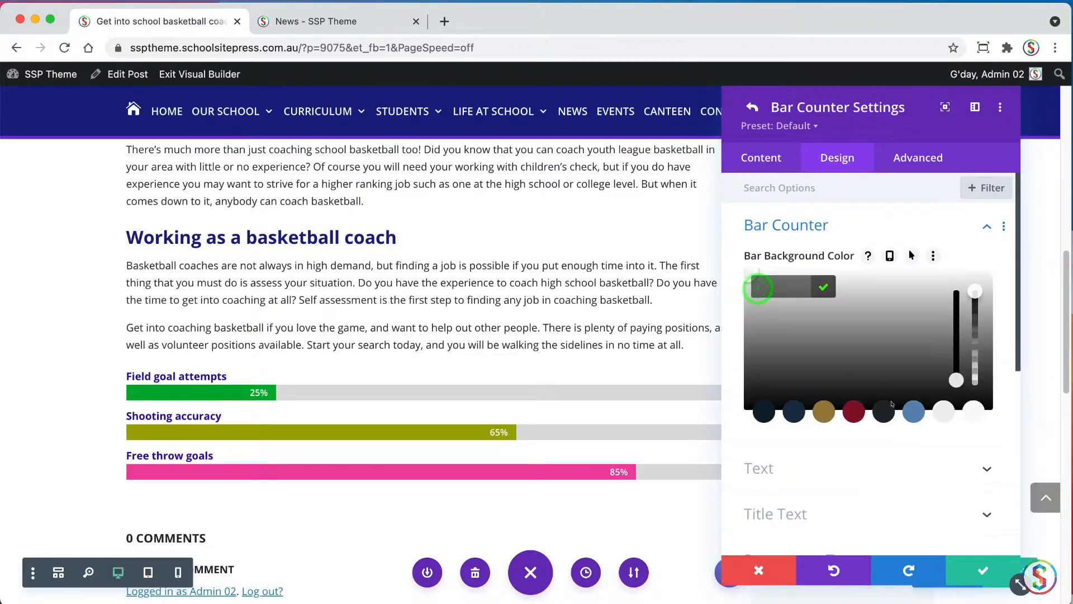
{"action": "left_click_drag", "start_coordinate": [875, 328], "coordinate": [940, 267]}
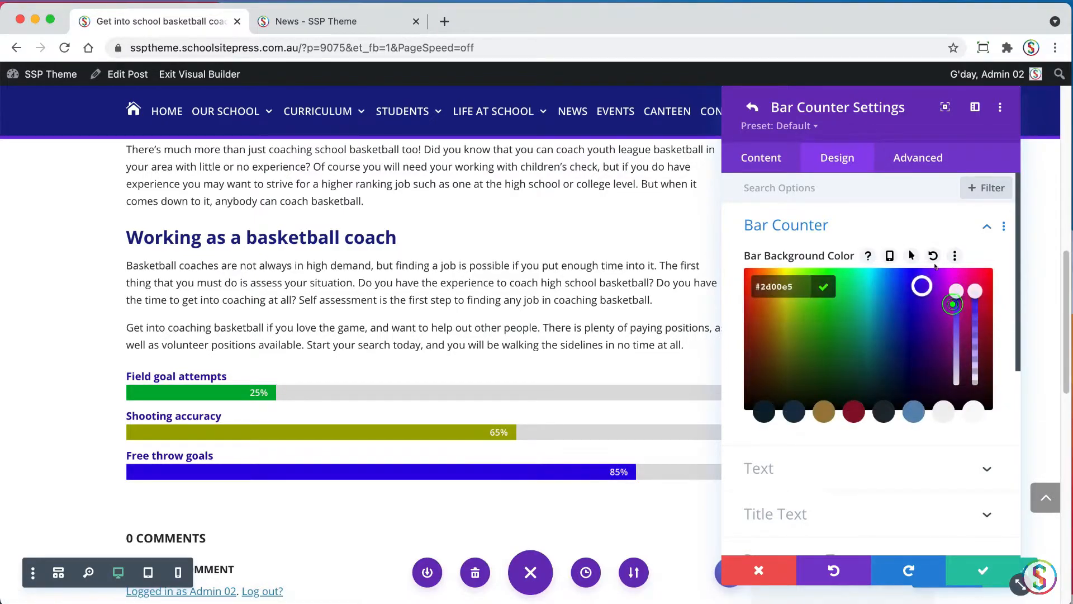
{"action": "left_click_drag", "start_coordinate": [799, 310], "coordinate": [787, 281]}
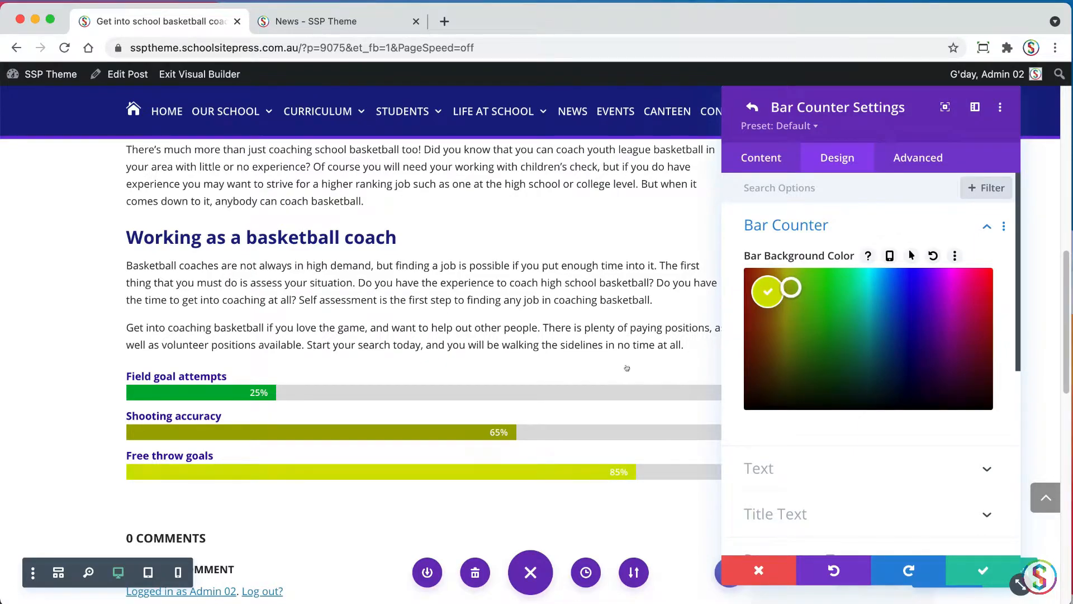
{"action": "left_click", "coordinate": [984, 570]}
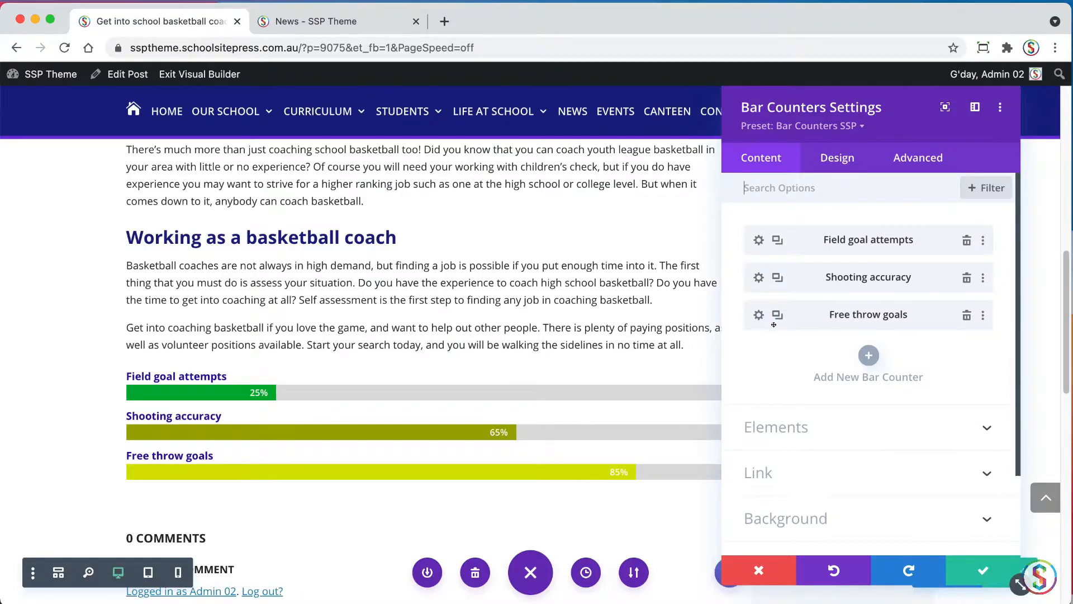
Step: Move Free throw goals to the top of the bars and save the Bar Counters module
{"action": "left_click_drag", "start_coordinate": [806, 312], "coordinate": [814, 230]}
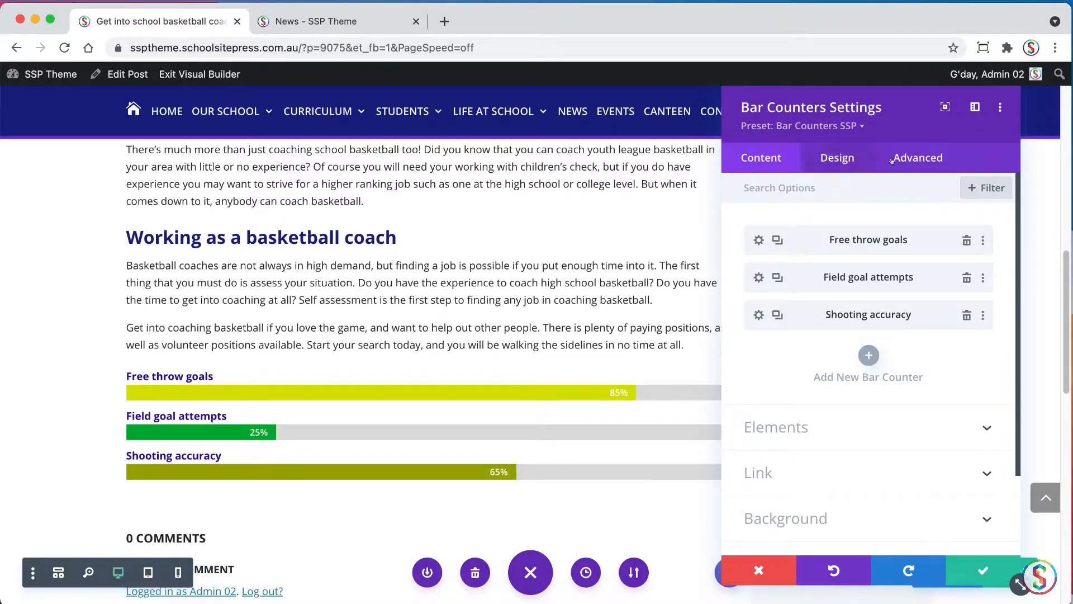
{"action": "left_click", "coordinate": [974, 568]}
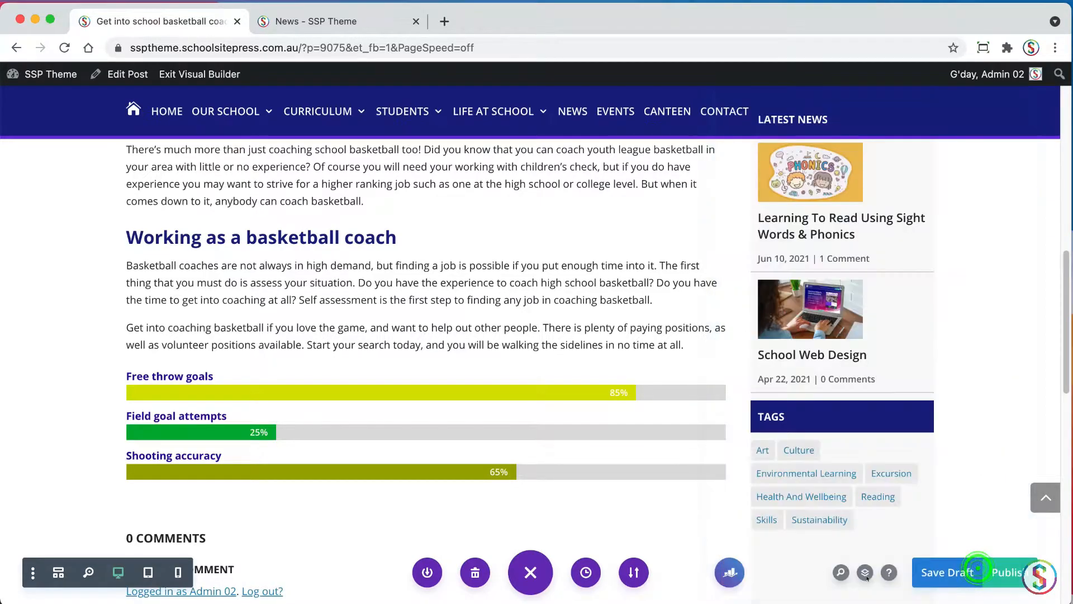
{"action": "scroll", "coordinate": [1063, 270], "scroll_direction": "down", "scroll_amount": 4}
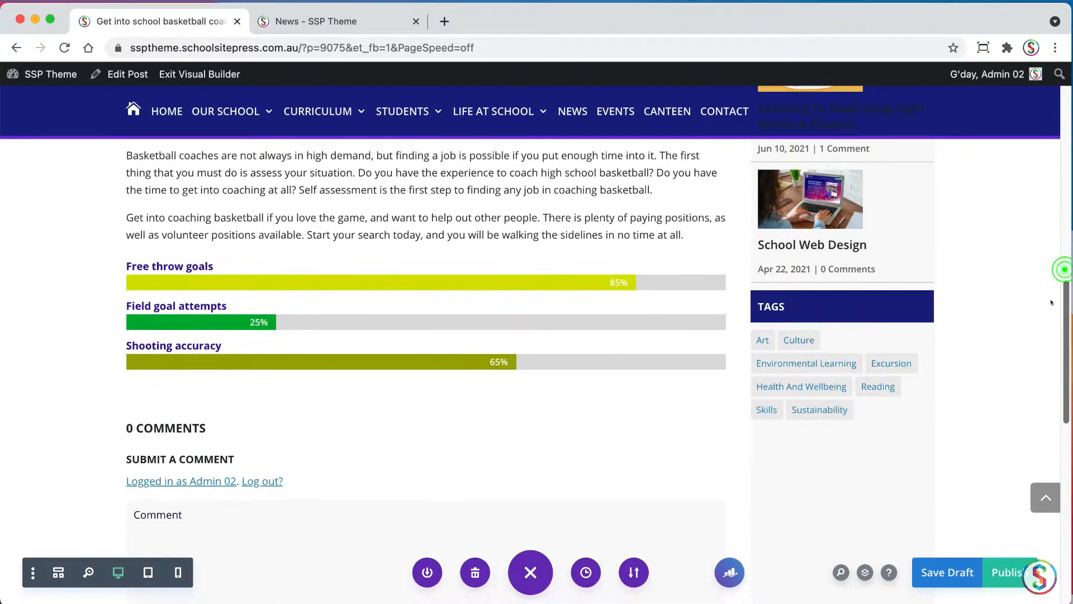
Step: Scroll the notes down to the tips section, then return to the post builder
{"action": "key", "text": "super+Tab"}
{"action": "left_click", "coordinate": [106, 393]}
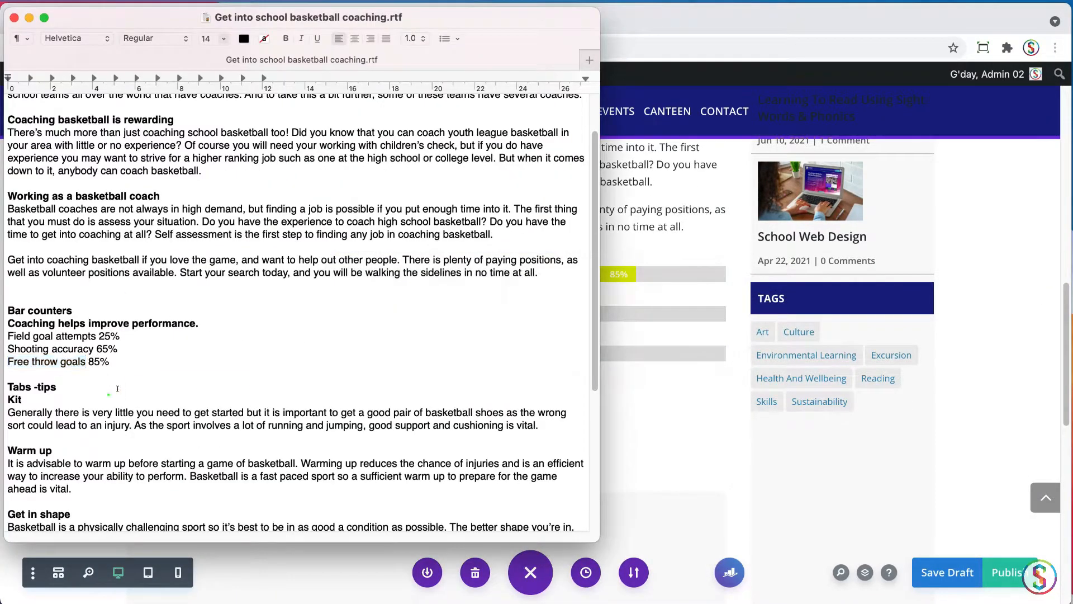
{"action": "left_click_drag", "start_coordinate": [594, 274], "coordinate": [594, 348]}
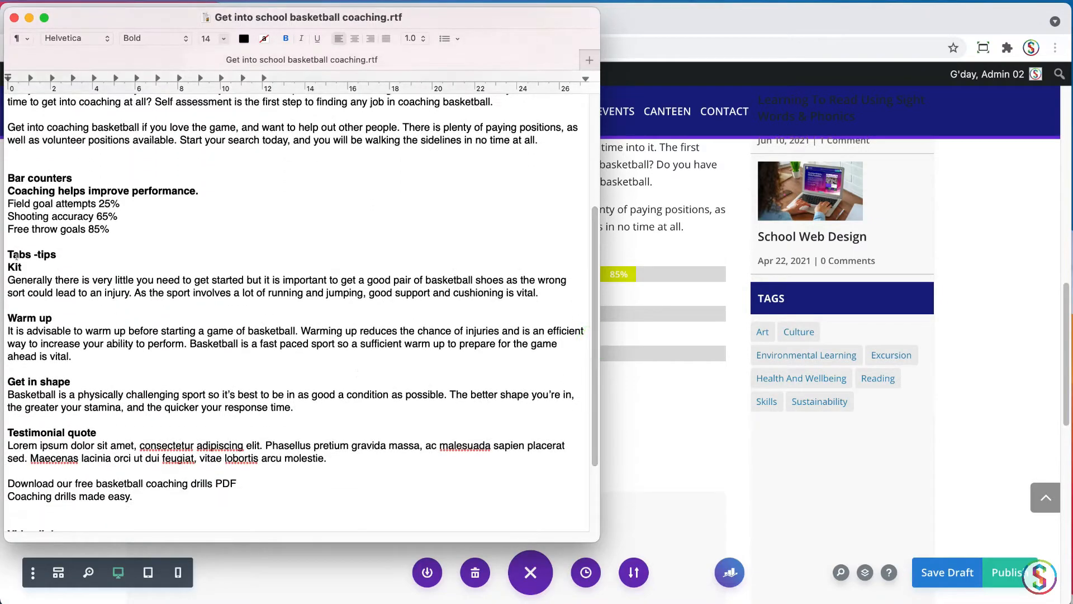
{"action": "left_click", "coordinate": [698, 231]}
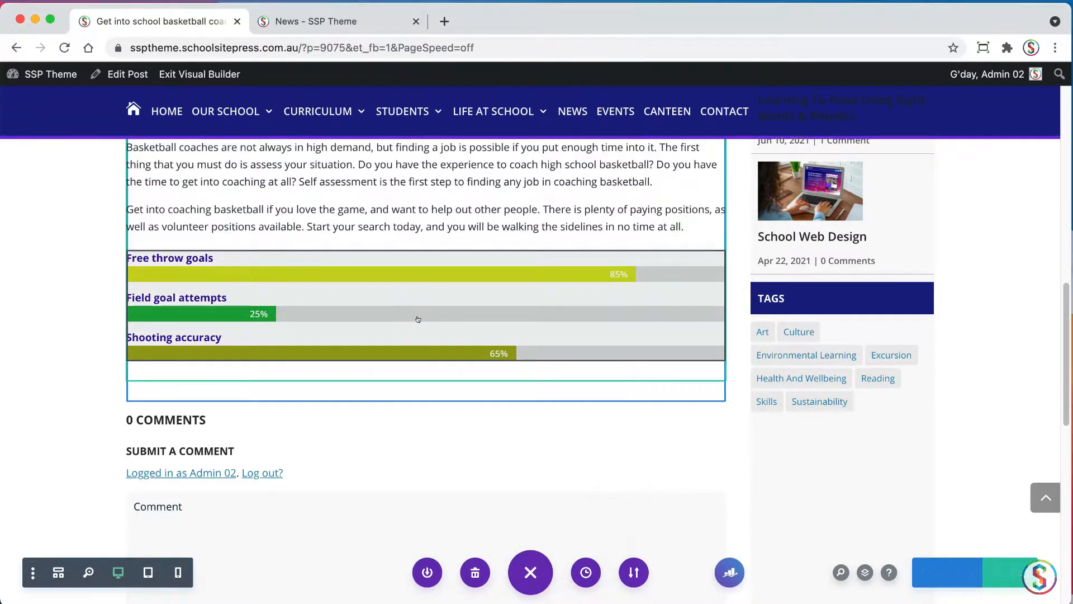
Step: Insert a Tabs module below the bar counters and duplicate a tab to make three
{"action": "left_click", "coordinate": [421, 317]}
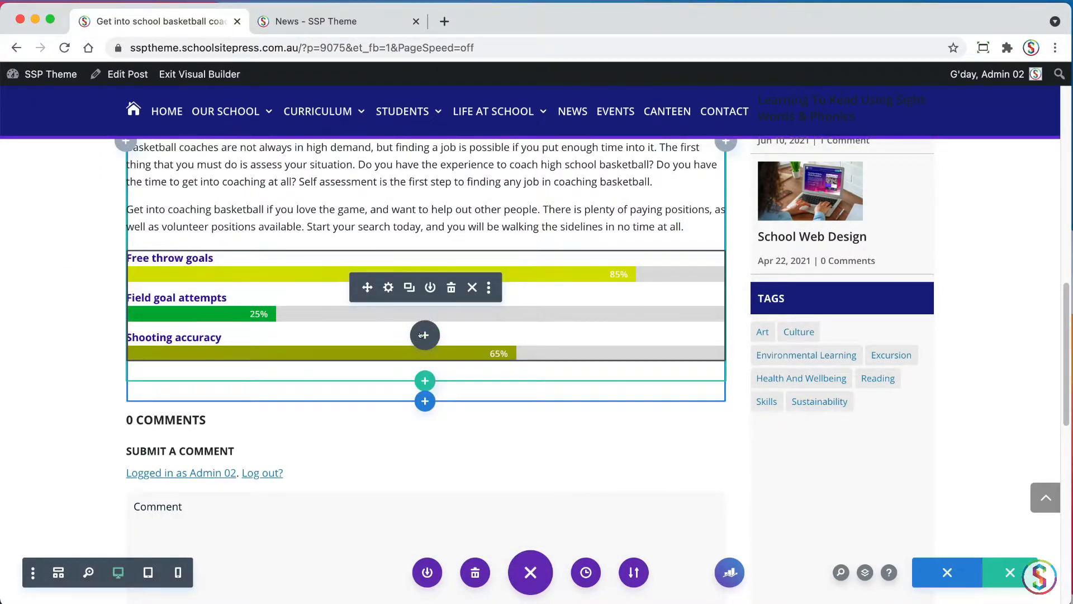
{"action": "left_click", "coordinate": [423, 335]}
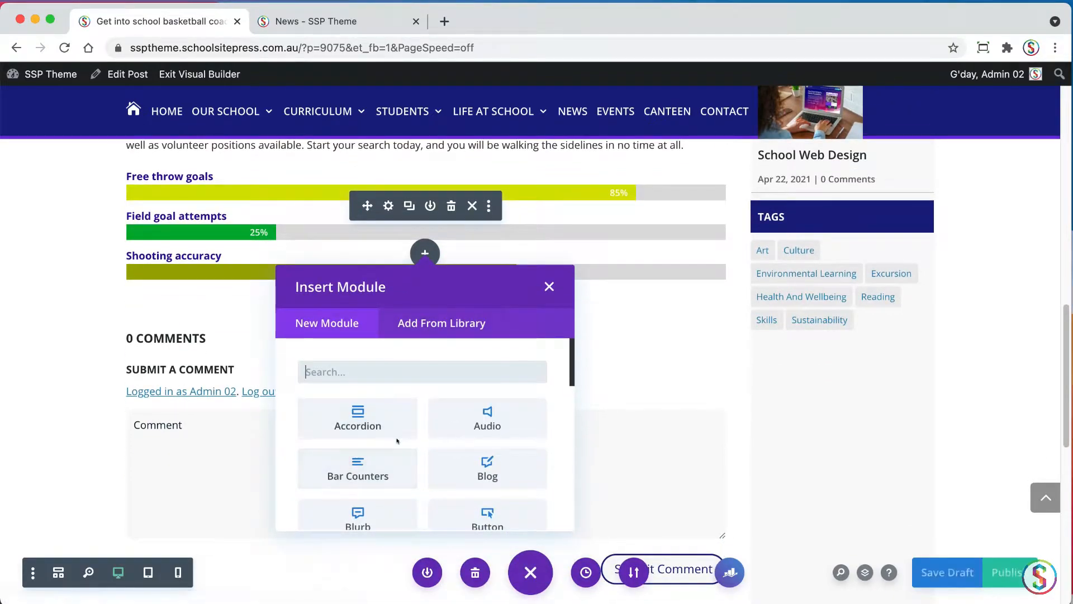
{"action": "type", "text": "tab"}
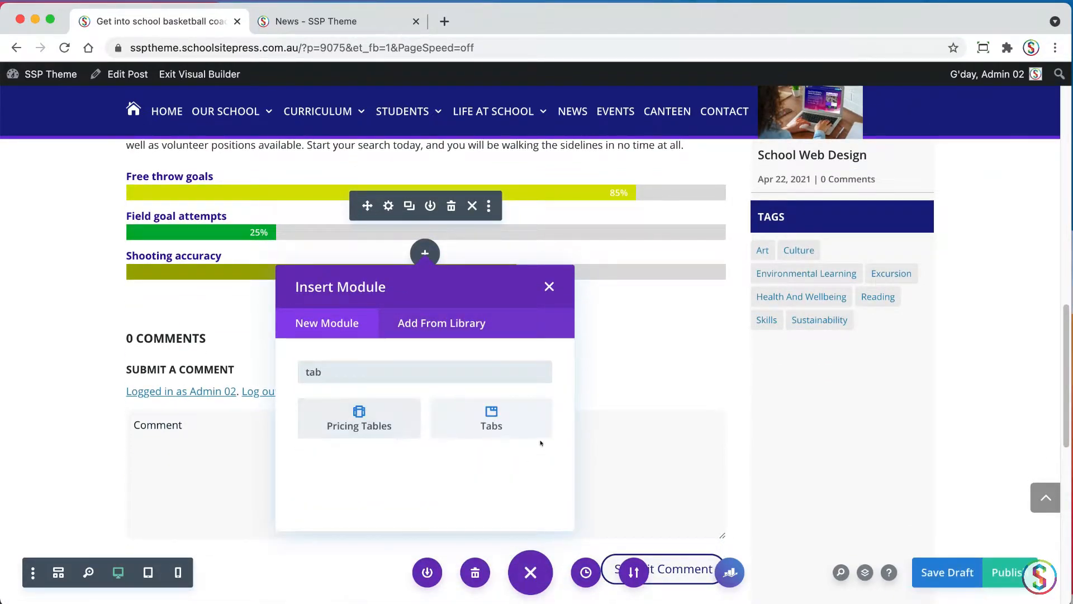
{"action": "left_click", "coordinate": [489, 417]}
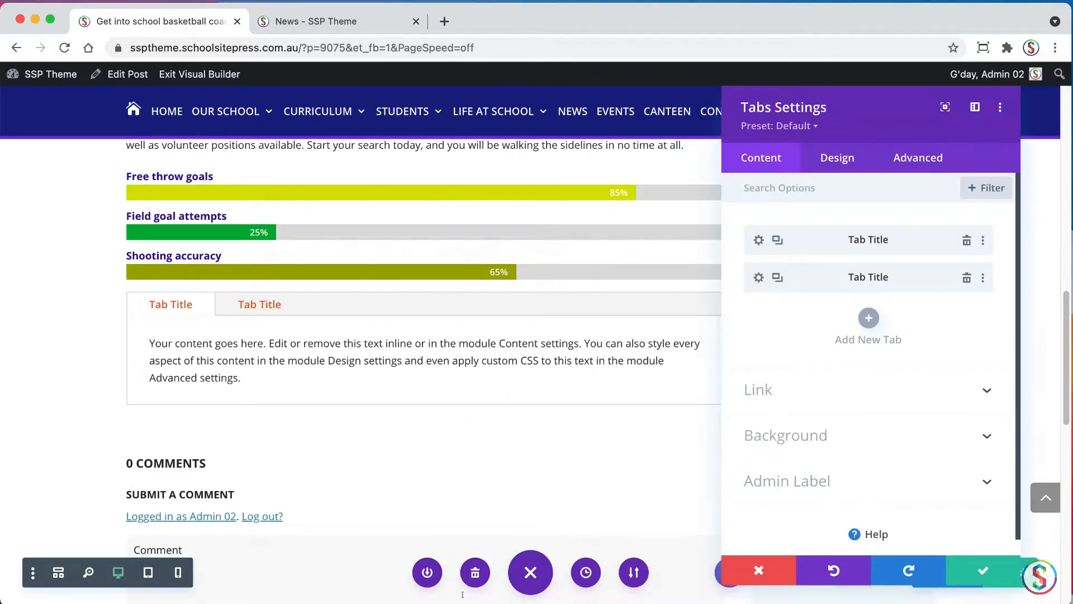
{"action": "key", "text": "super+Tab"}
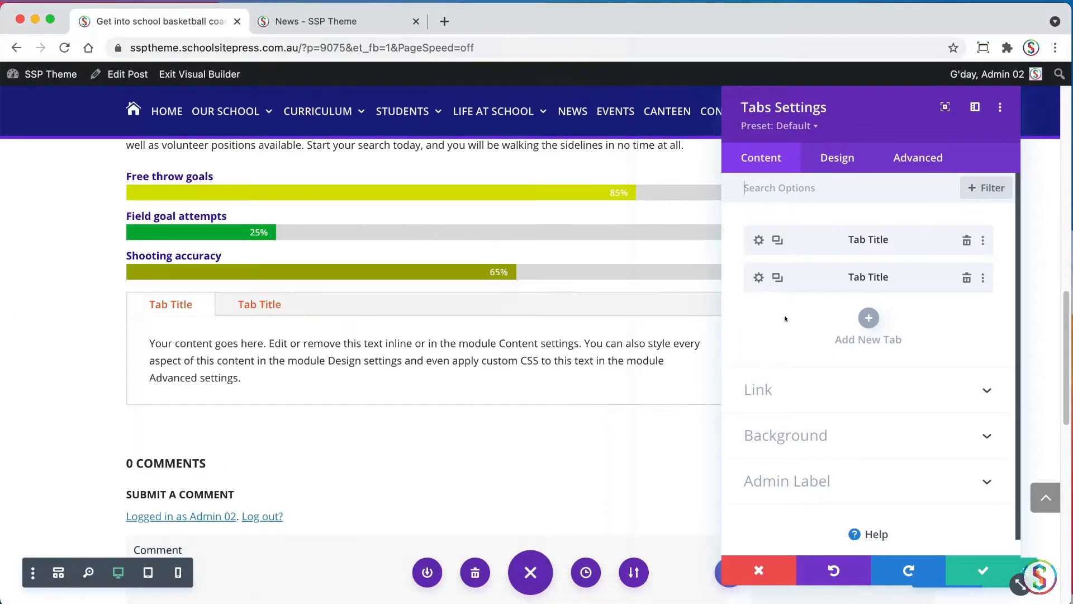
{"action": "key", "text": "super+Tab"}
{"action": "left_click", "coordinate": [786, 314]}
{"action": "left_click", "coordinate": [775, 277]}
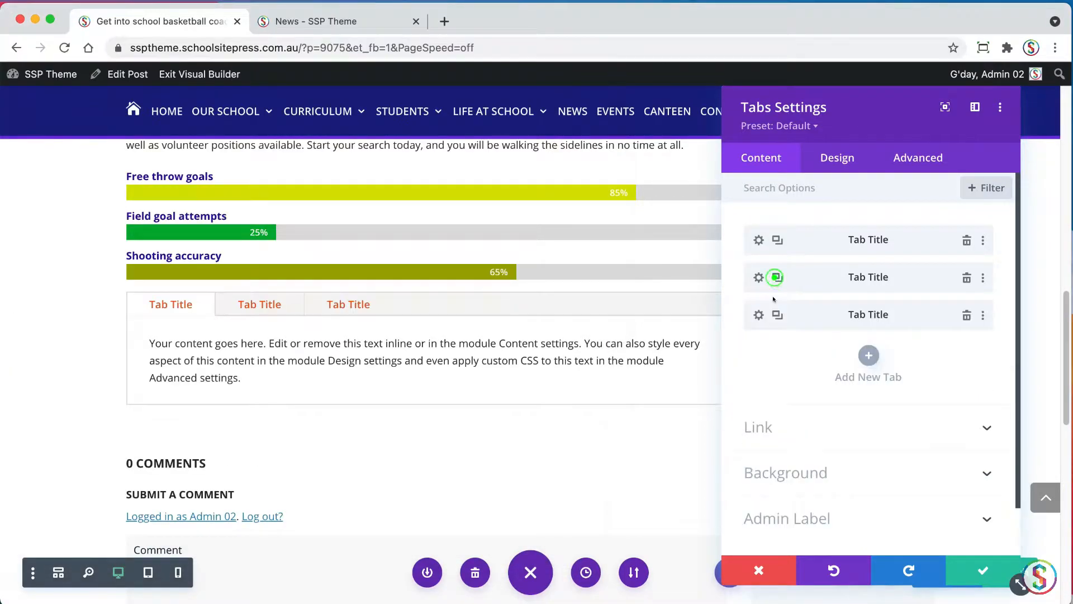
Step: Title the first tab 'Kit'
{"action": "left_click", "coordinate": [757, 240]}
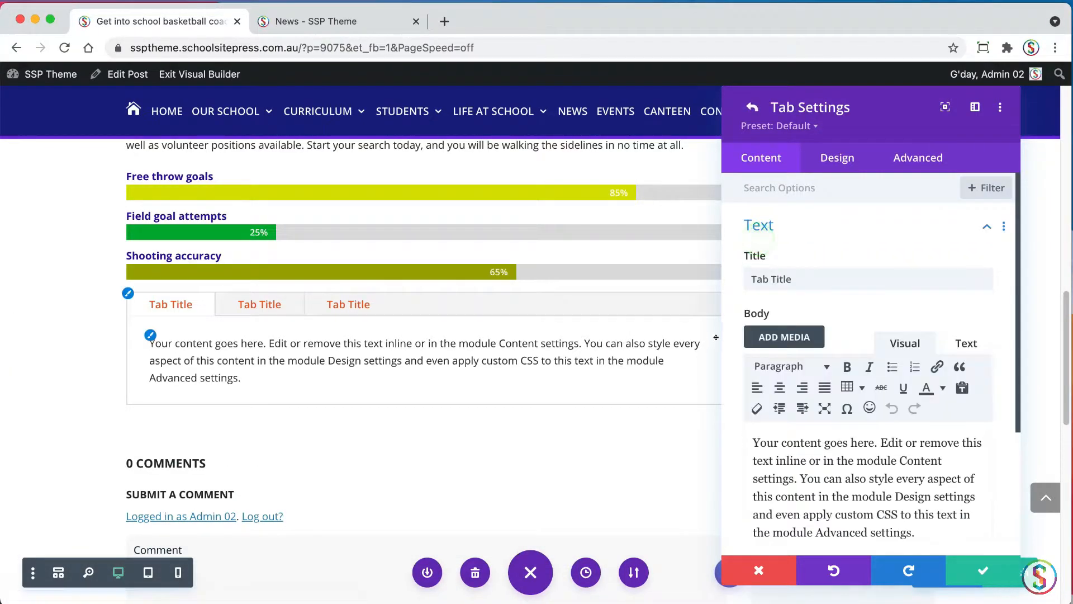
{"action": "key", "text": "super+Tab"}
{"action": "mouse_move", "coordinate": [22, 268]}
{"action": "left_mouse_down"}
{"action": "mouse_move", "coordinate": [7, 267]}
{"action": "mouse_move", "coordinate": [8, 255]}
{"action": "mouse_move", "coordinate": [8, 267]}
{"action": "left_mouse_up"}
{"action": "key", "text": "super+c"}
{"action": "key", "text": "super+Tab"}
{"action": "left_click", "coordinate": [762, 271]}
{"action": "triple_click", "coordinate": [810, 278]}
{"action": "key", "text": "super+v"}
{"action": "key", "text": "super+Tab"}
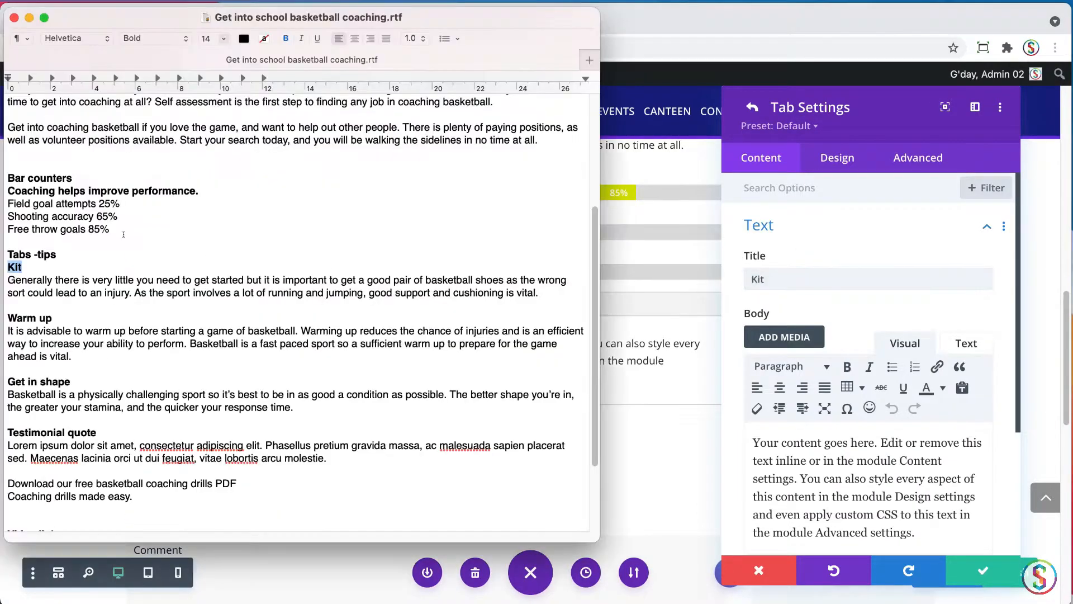
Step: Fill the Kit tab's body with the basketball shoes tip paragraph
{"action": "left_click_drag", "start_coordinate": [540, 293], "coordinate": [4, 276]}
{"action": "key", "text": "super+c"}
{"action": "key", "text": "super+Tab"}
{"action": "triple_click", "coordinate": [816, 454]}
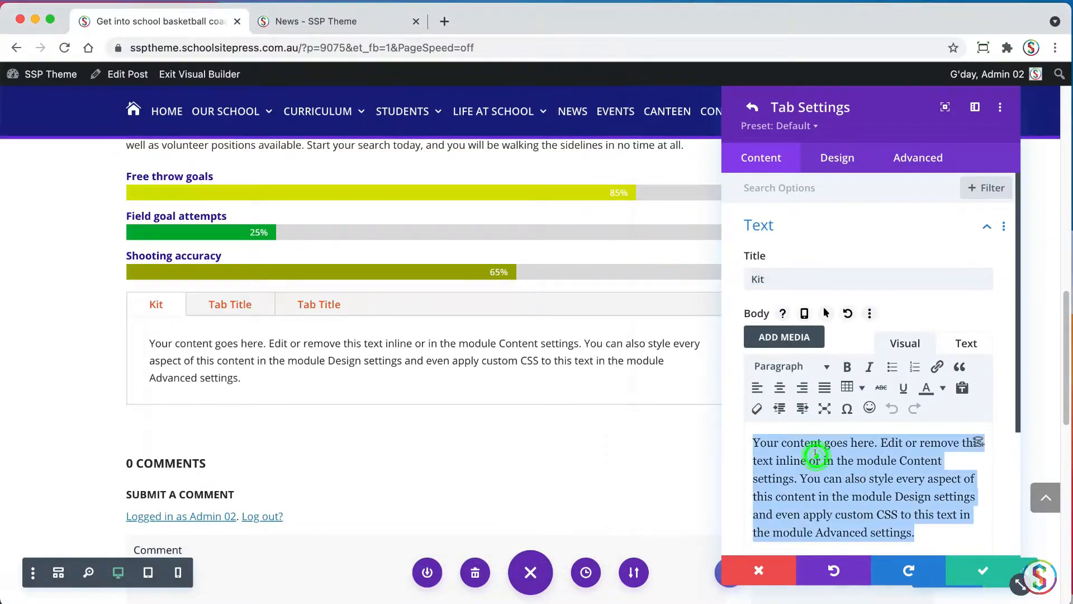
{"action": "key", "text": "super+v"}
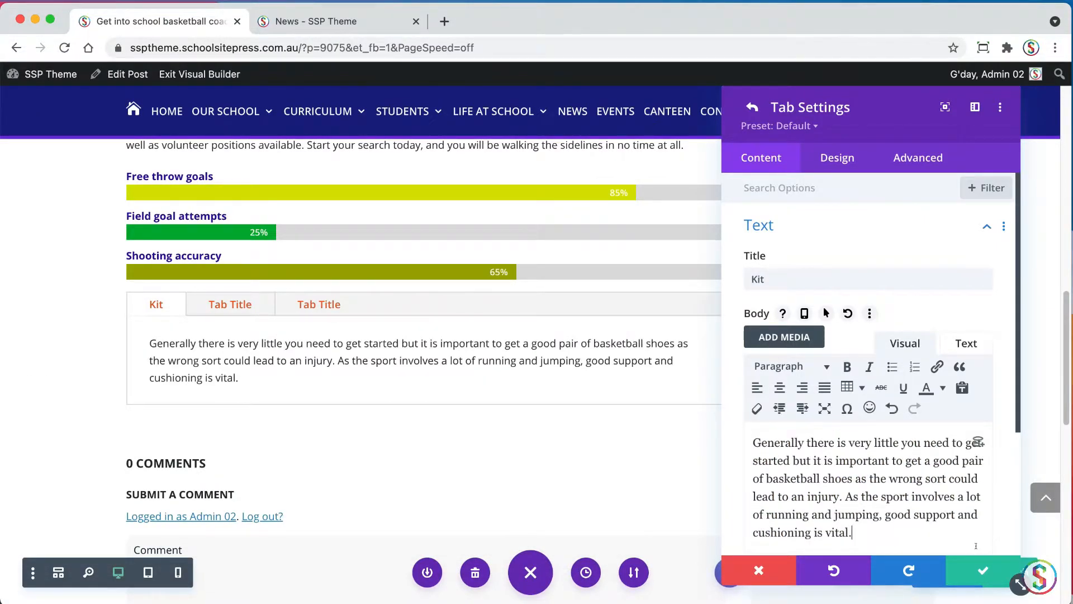
{"action": "left_click", "coordinate": [985, 569]}
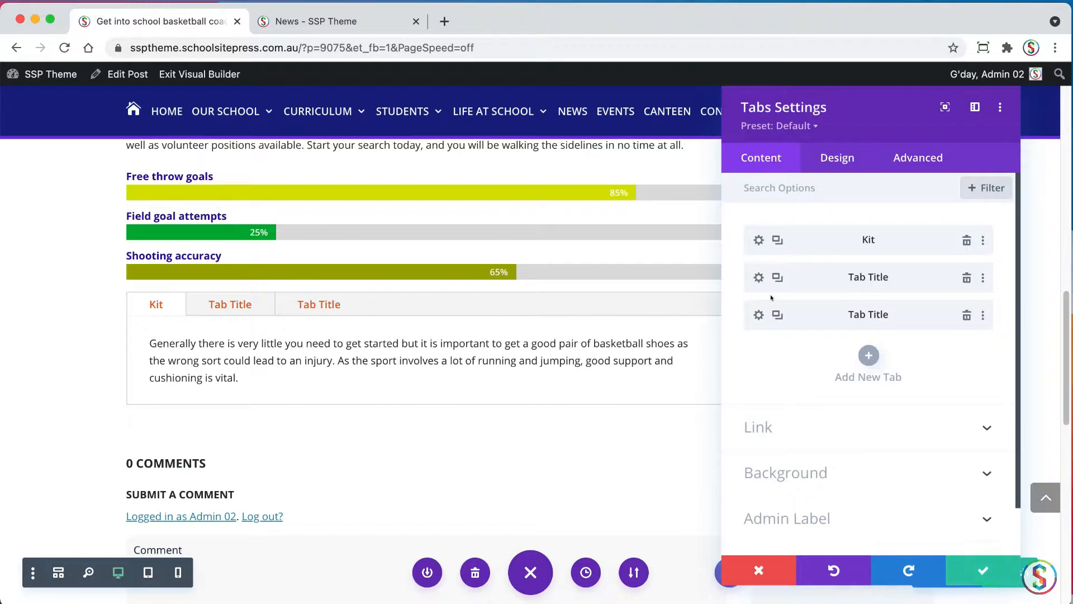
Step: Title the second tab 'Warm up'
{"action": "left_click", "coordinate": [757, 277]}
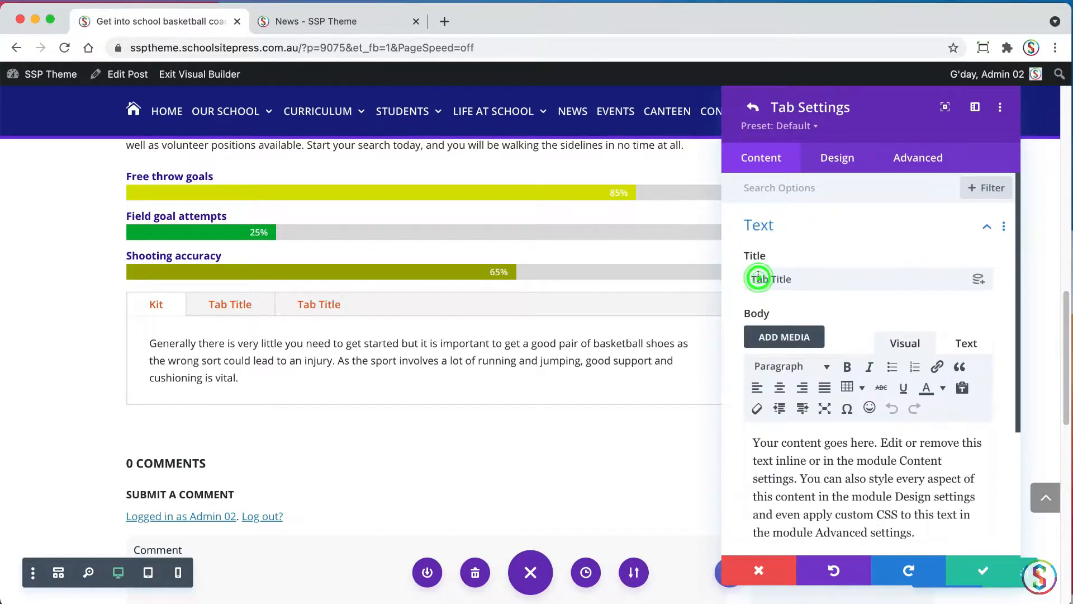
{"action": "key", "text": "super+Tab"}
{"action": "left_click", "coordinate": [100, 310]}
{"action": "left_click_drag", "start_coordinate": [56, 316], "coordinate": [8, 317]}
{"action": "key", "text": "super+c"}
{"action": "left_click", "coordinate": [877, 327]}
{"action": "left_click_drag", "start_coordinate": [805, 275], "coordinate": [640, 271]}
{"action": "key", "text": "super+v"}
Step: Fill the Warm up tab's body with the Warm up tip paragraph
{"action": "key", "text": "super+Tab"}
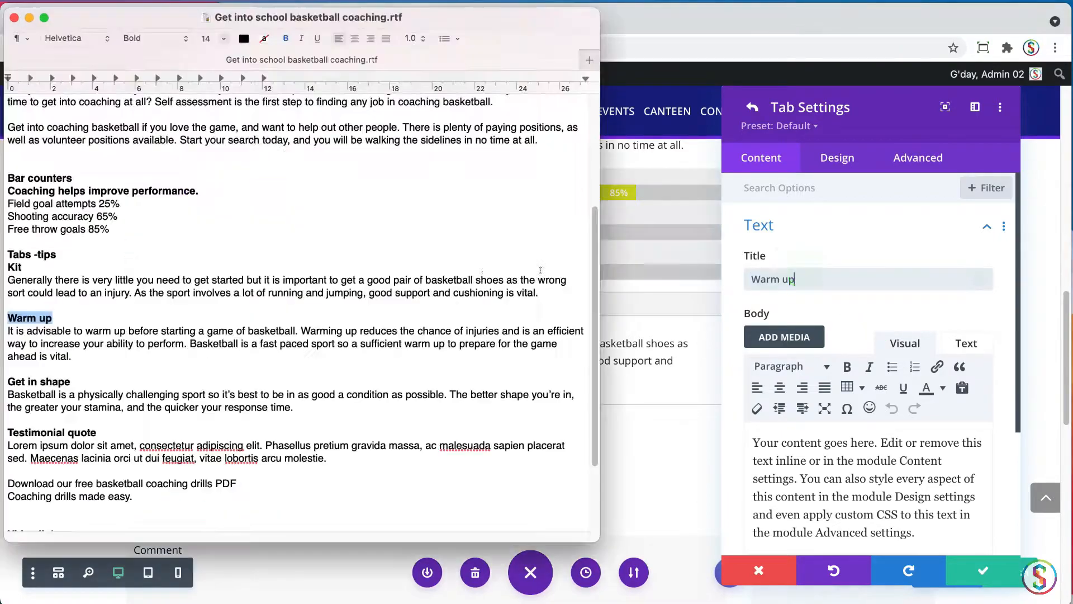
{"action": "left_click", "coordinate": [113, 330]}
{"action": "left_click_drag", "start_coordinate": [75, 357], "coordinate": [8, 330]}
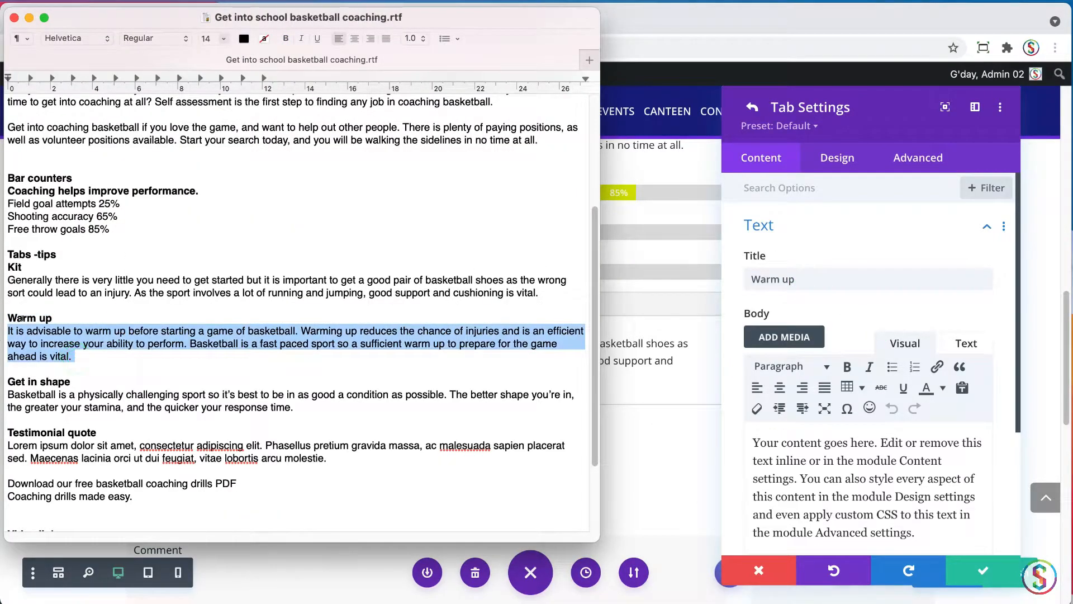
{"action": "key", "text": "super+c"}
{"action": "key", "text": "super+Tab"}
{"action": "left_click", "coordinate": [866, 486]}
{"action": "key", "text": "super+a"}
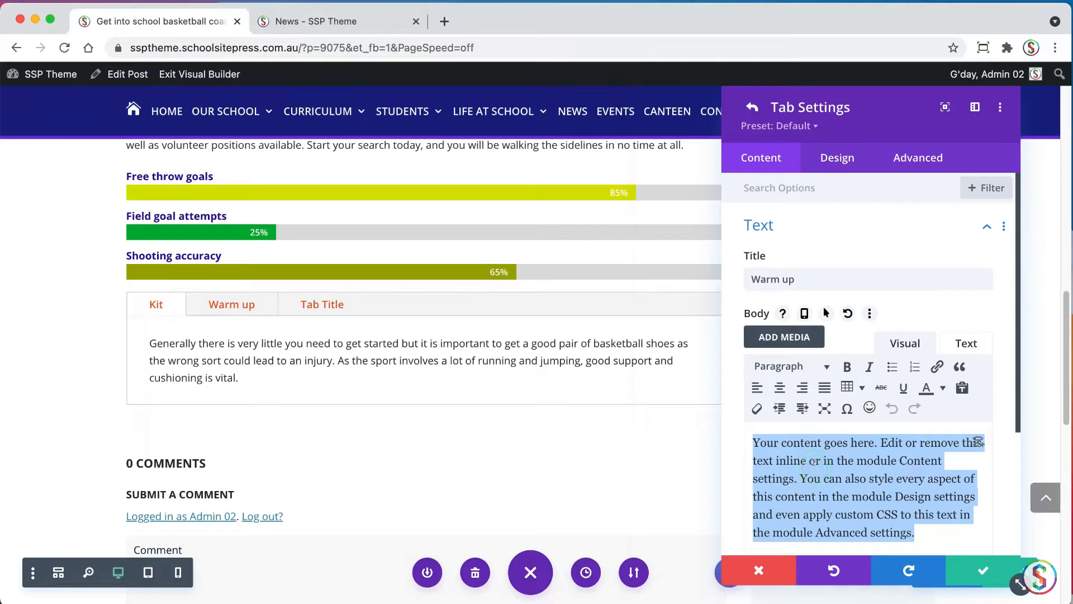
{"action": "key", "text": "super+v"}
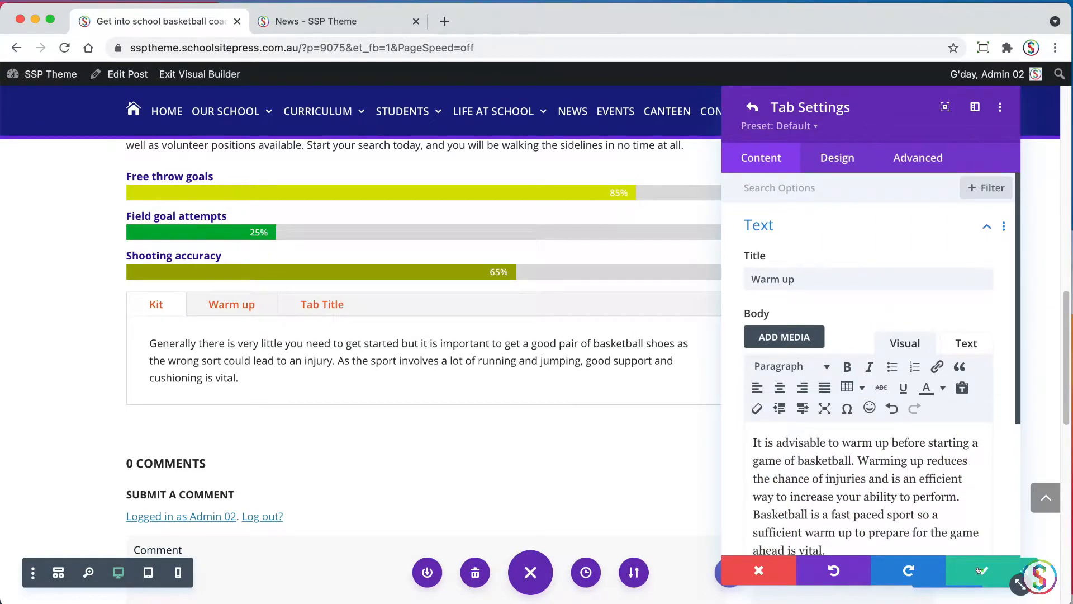
{"action": "left_click", "coordinate": [979, 570]}
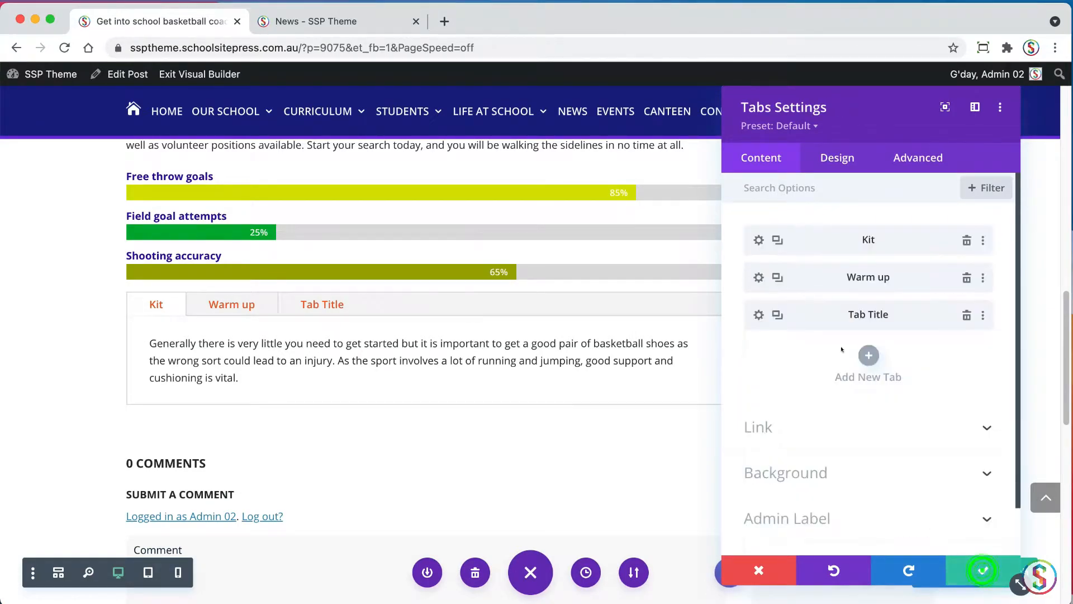
Step: Title the third tab 'Get in shape'
{"action": "left_click", "coordinate": [759, 314]}
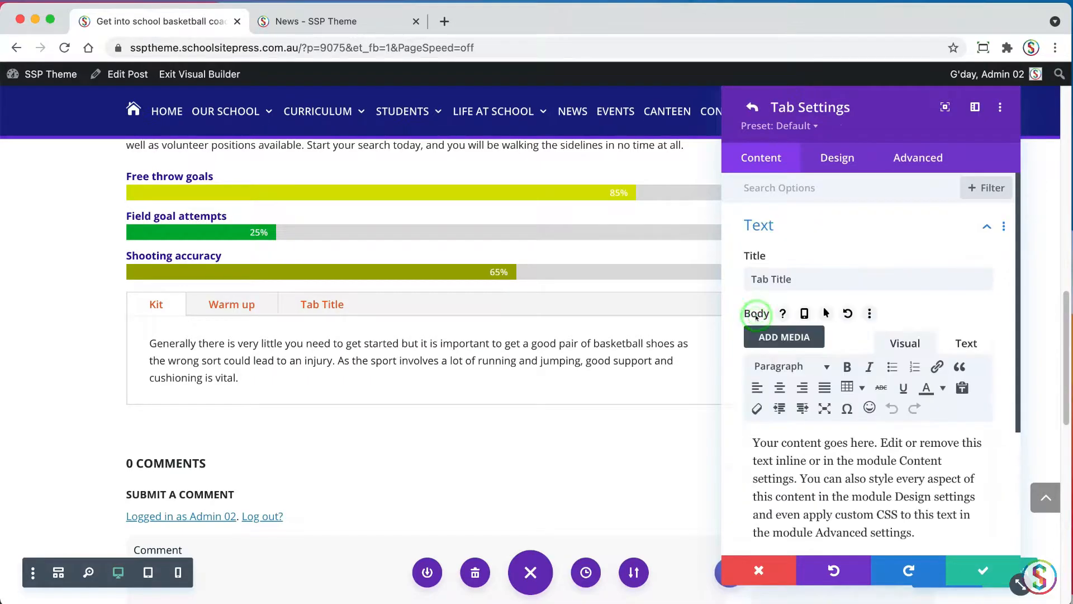
{"action": "key", "text": "super+Tab"}
{"action": "left_click", "coordinate": [90, 352]}
{"action": "left_click_drag", "start_coordinate": [73, 381], "coordinate": [6, 380]}
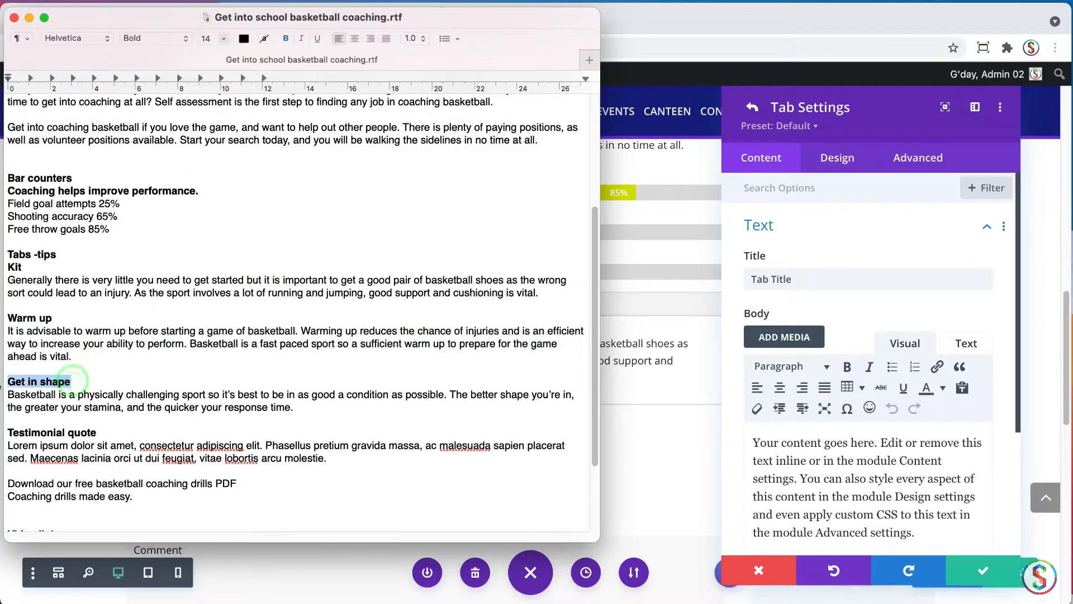
{"action": "key", "text": "super+Tab"}
{"action": "left_click_drag", "start_coordinate": [820, 279], "coordinate": [757, 295]}
{"action": "key", "text": "super+v"}
Step: Fill the Get in shape tab with its fitness paragraph and move it before Warm up
{"action": "key", "text": "super+Tab"}
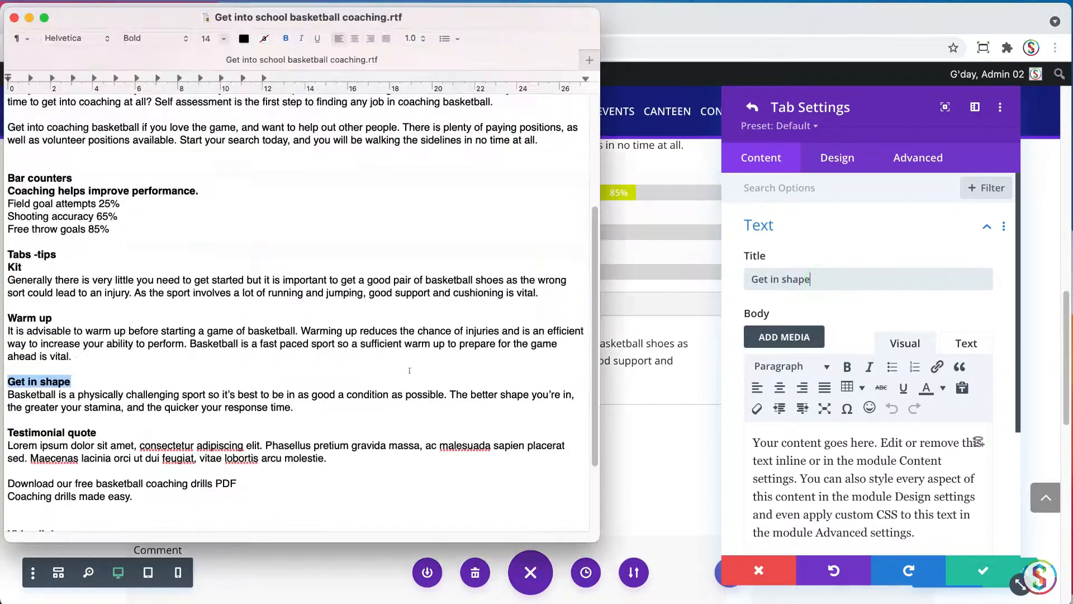
{"action": "left_click", "coordinate": [103, 393]}
{"action": "left_click_drag", "start_coordinate": [313, 406], "coordinate": [1, 399]}
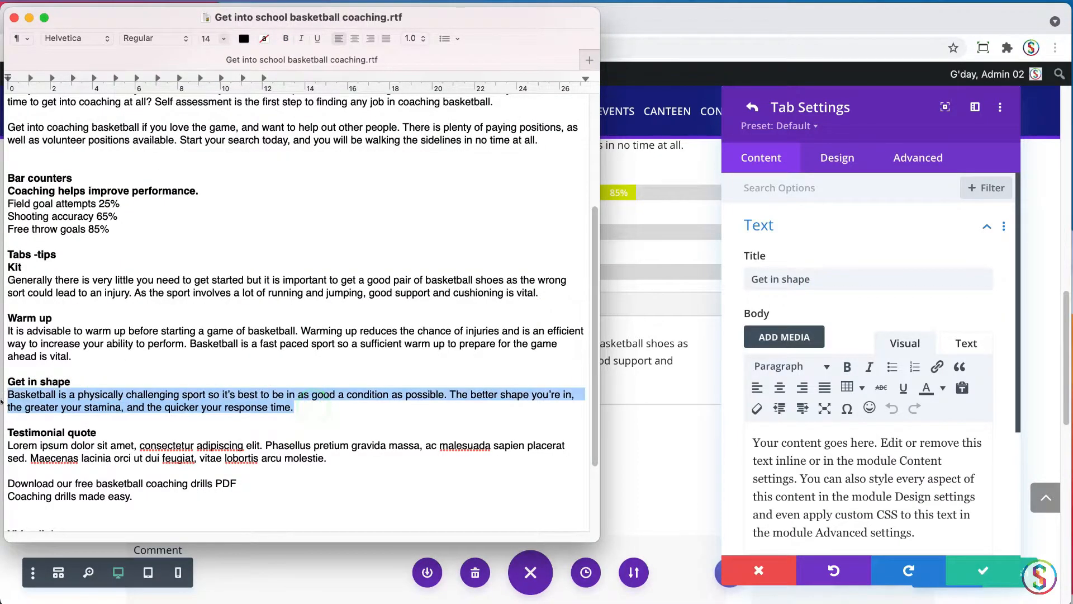
{"action": "key", "text": "super+Tab"}
{"action": "triple_click", "coordinate": [831, 447]}
{"action": "key", "text": "super+v"}
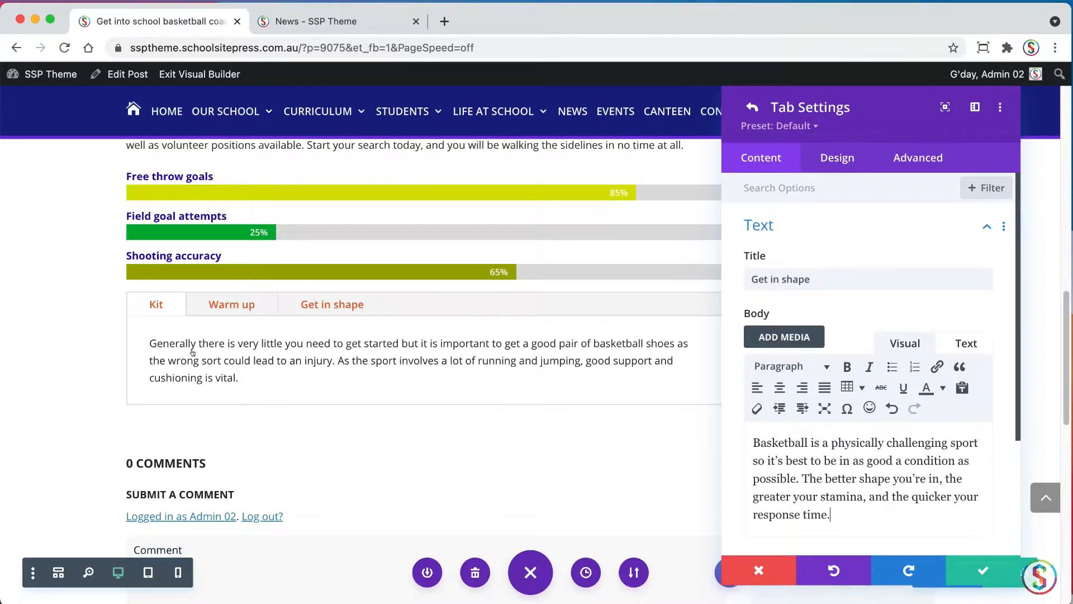
{"action": "left_click", "coordinate": [983, 571]}
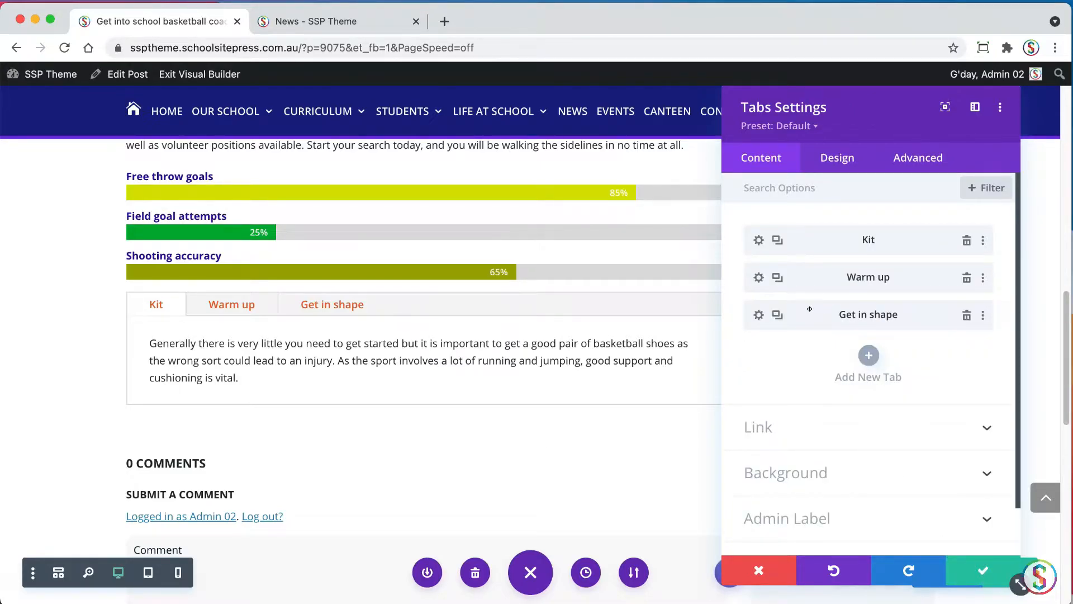
{"action": "left_click_drag", "start_coordinate": [810, 312], "coordinate": [808, 267]}
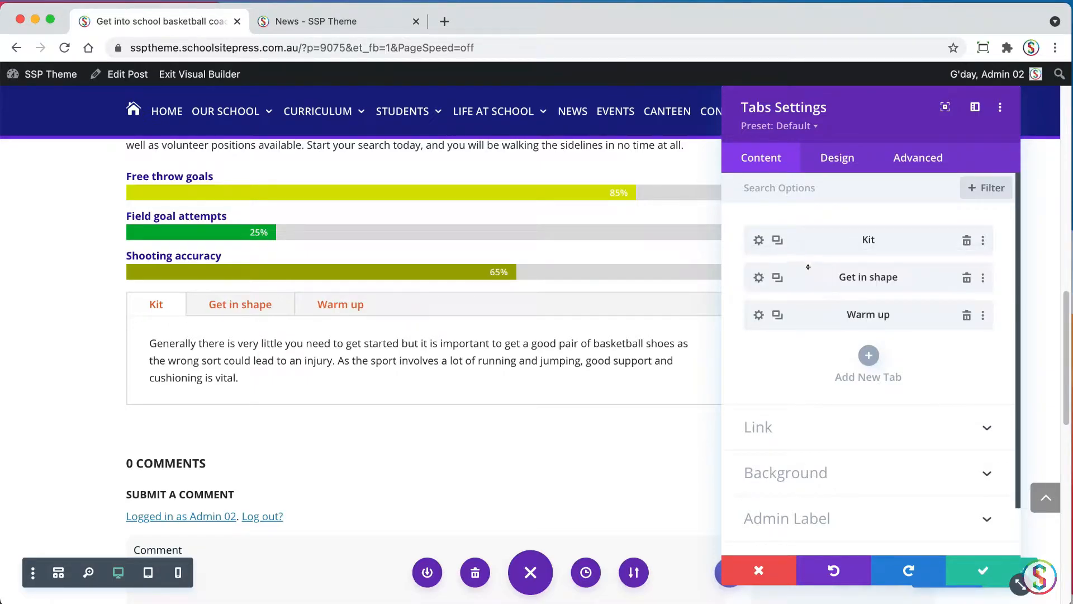
{"action": "left_click", "coordinate": [976, 570]}
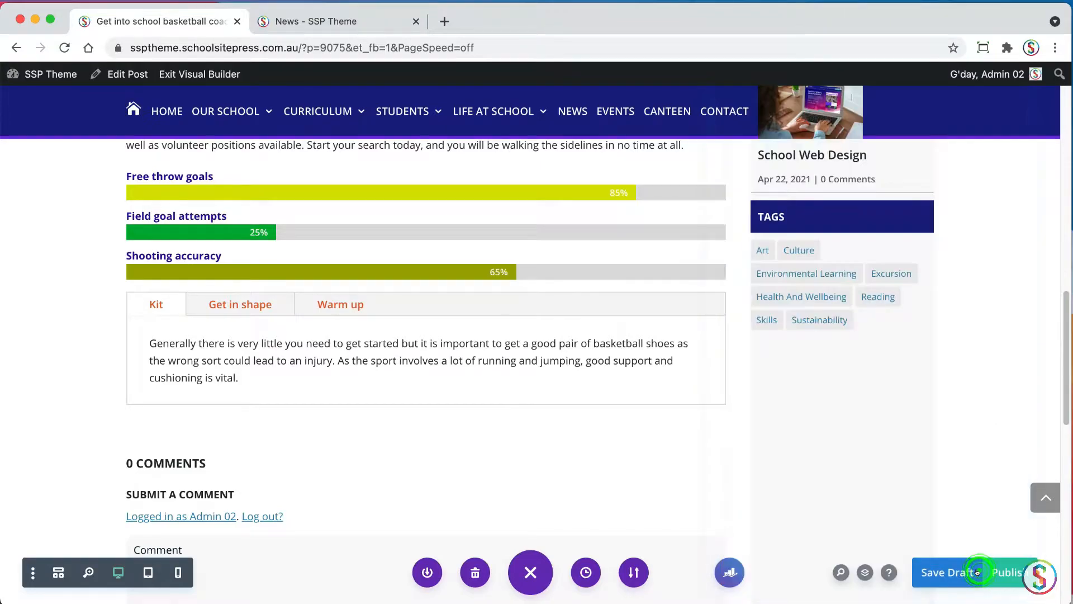
{"action": "scroll", "coordinate": [1065, 369], "scroll_direction": "up", "scroll_amount": 2}
{"action": "scroll", "coordinate": [1065, 368], "scroll_direction": "up", "scroll_amount": 3}
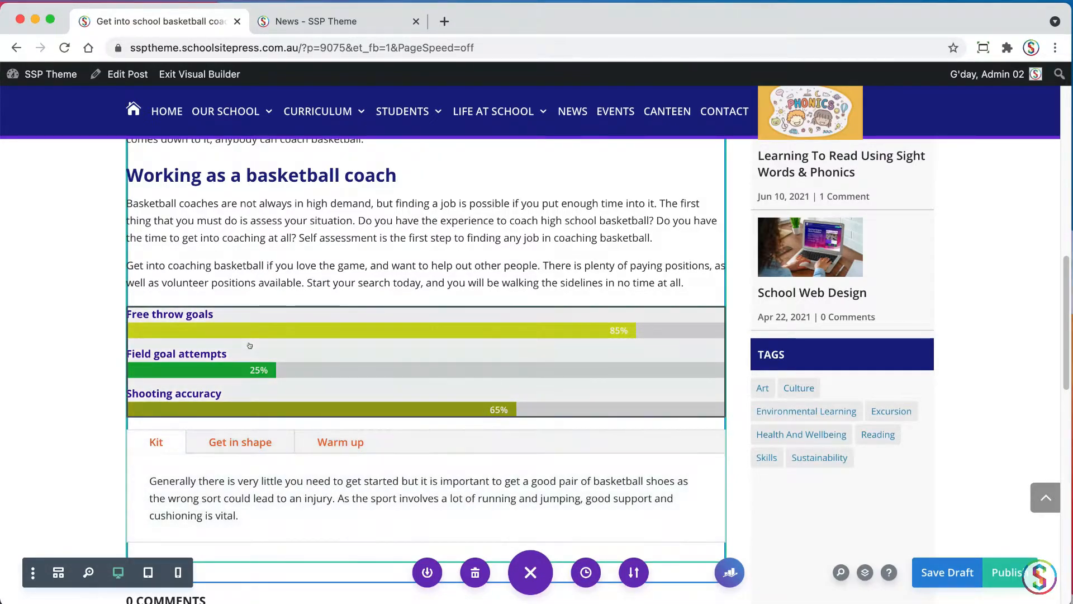
{"action": "mouse_move", "coordinate": [332, 482]}
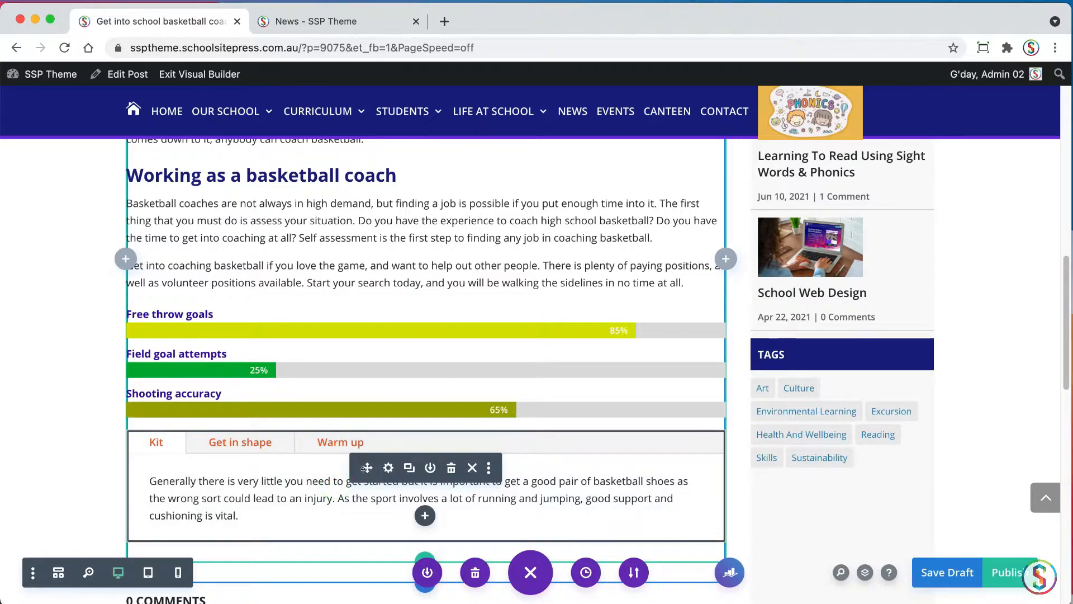
{"action": "left_click_drag", "start_coordinate": [364, 466], "coordinate": [329, 362]}
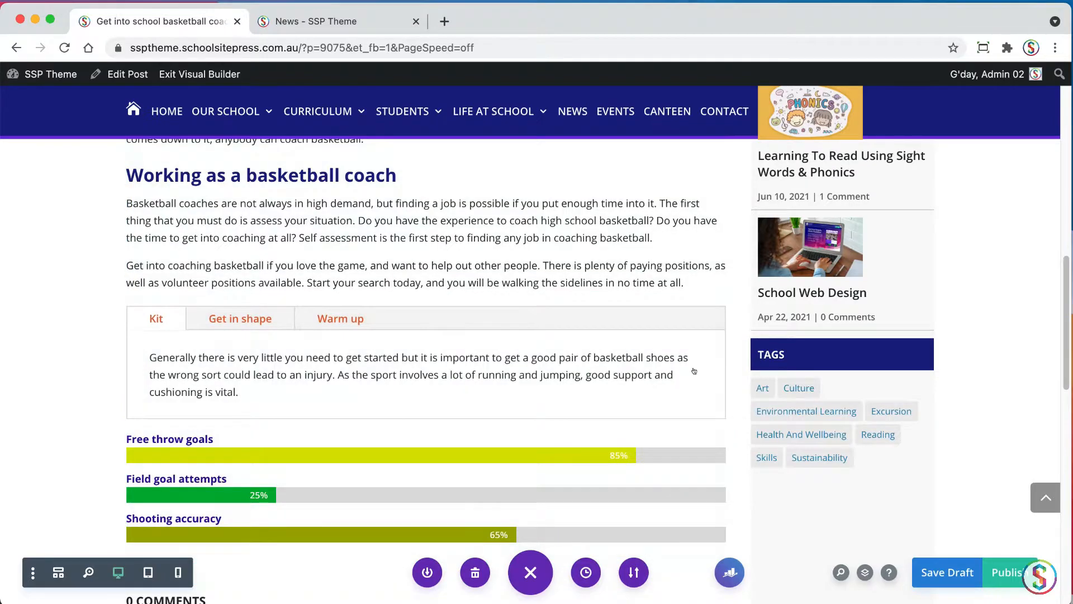
{"action": "left_click_drag", "start_coordinate": [1062, 279], "coordinate": [1061, 324]}
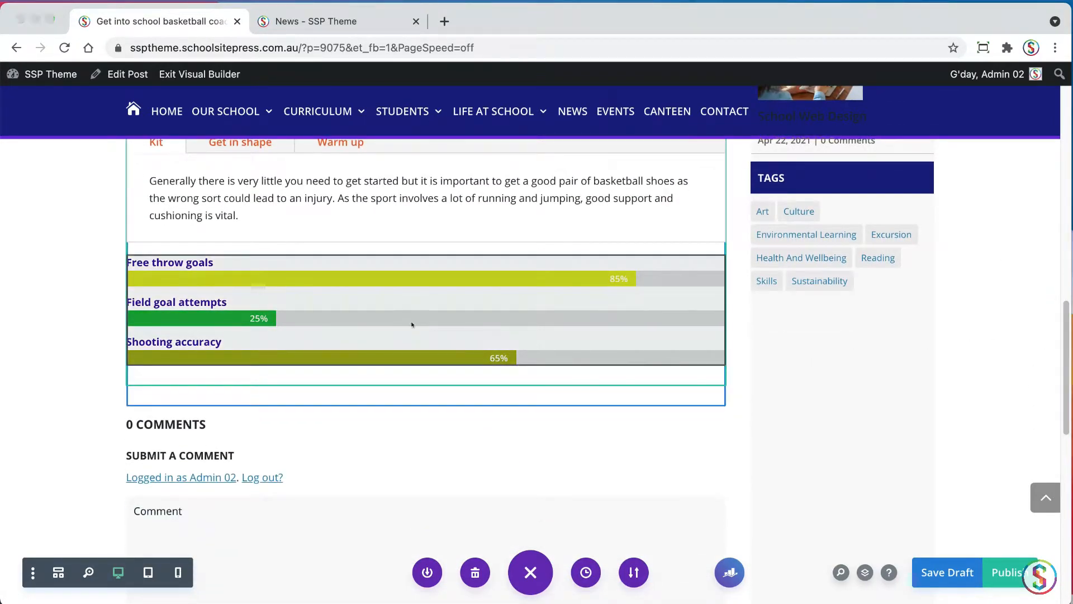
{"action": "key", "text": "super+Tab"}
{"action": "scroll", "coordinate": [588, 370], "scroll_direction": "down", "scroll_amount": 5}
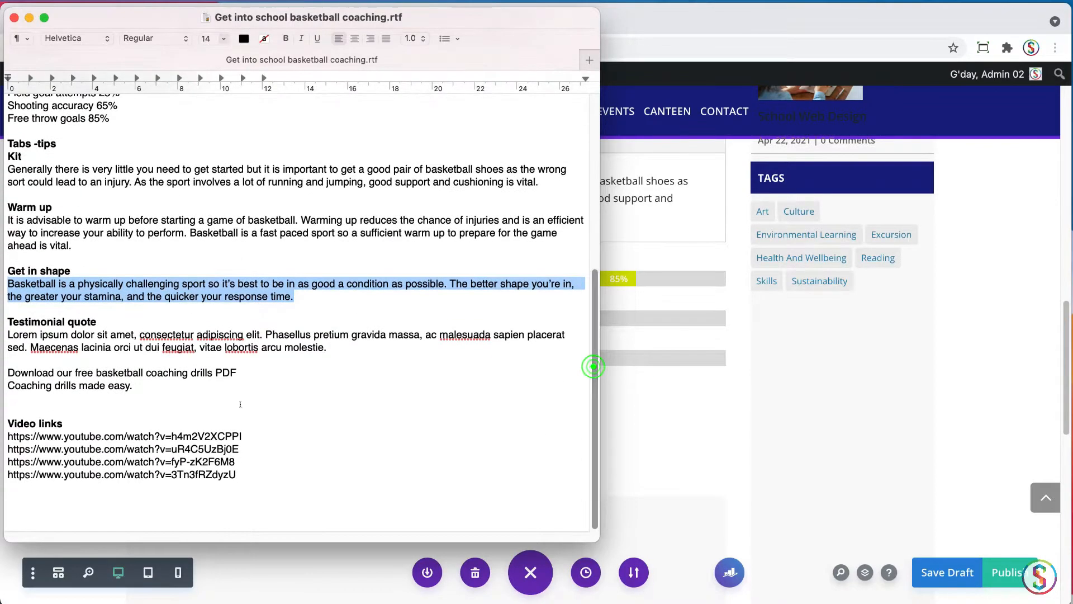
{"action": "key", "text": "super+Tab"}
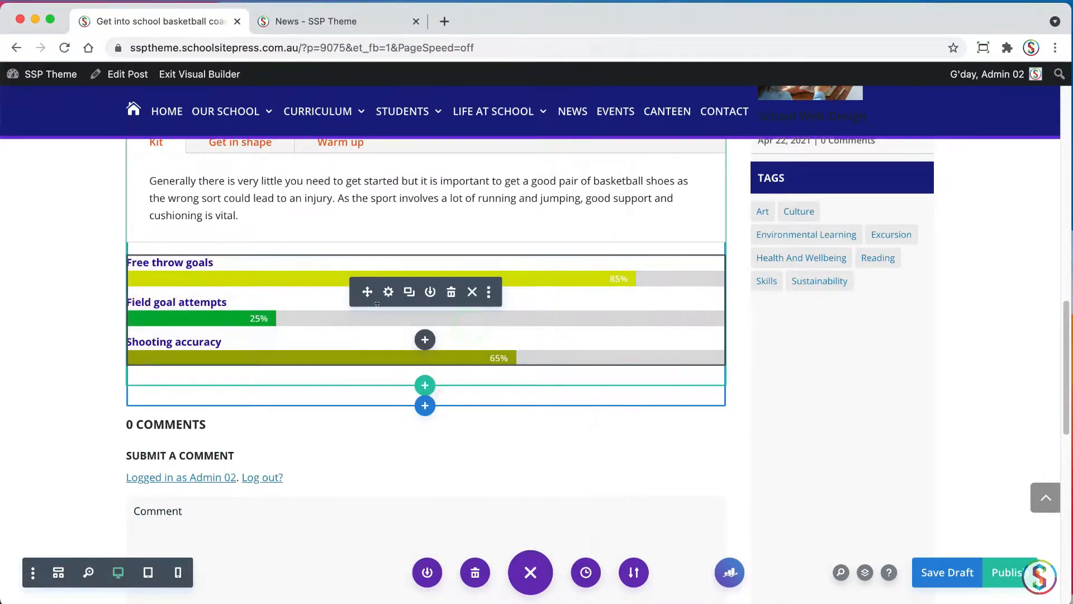
Step: Insert a Testimonial module under the bar counters and apply the Testimonial SSP preset
{"action": "left_click", "coordinate": [425, 339]}
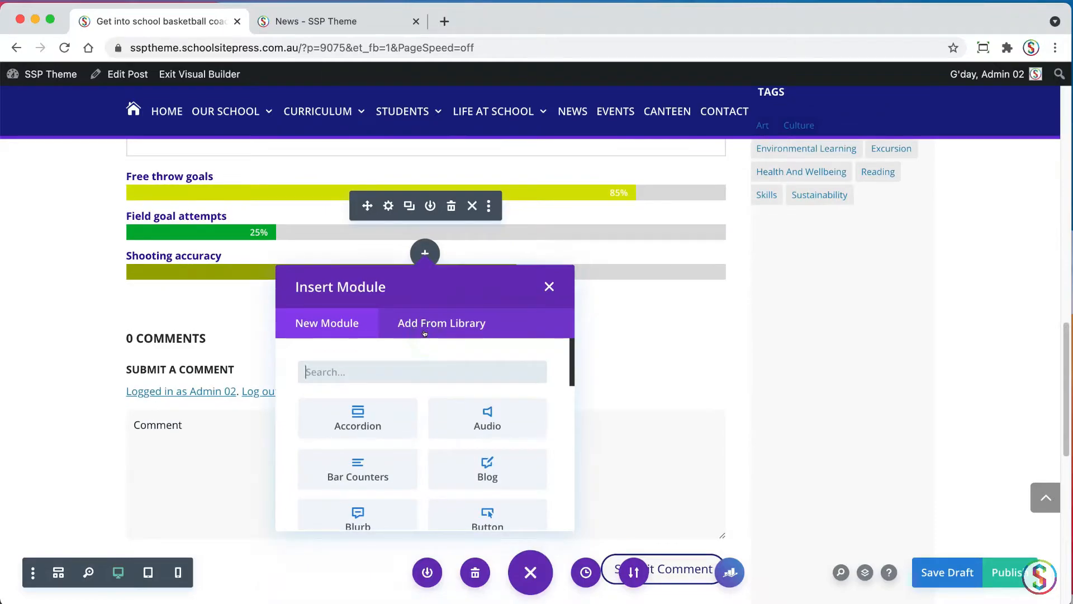
{"action": "type", "text": "test"}
{"action": "left_click", "coordinate": [360, 417]}
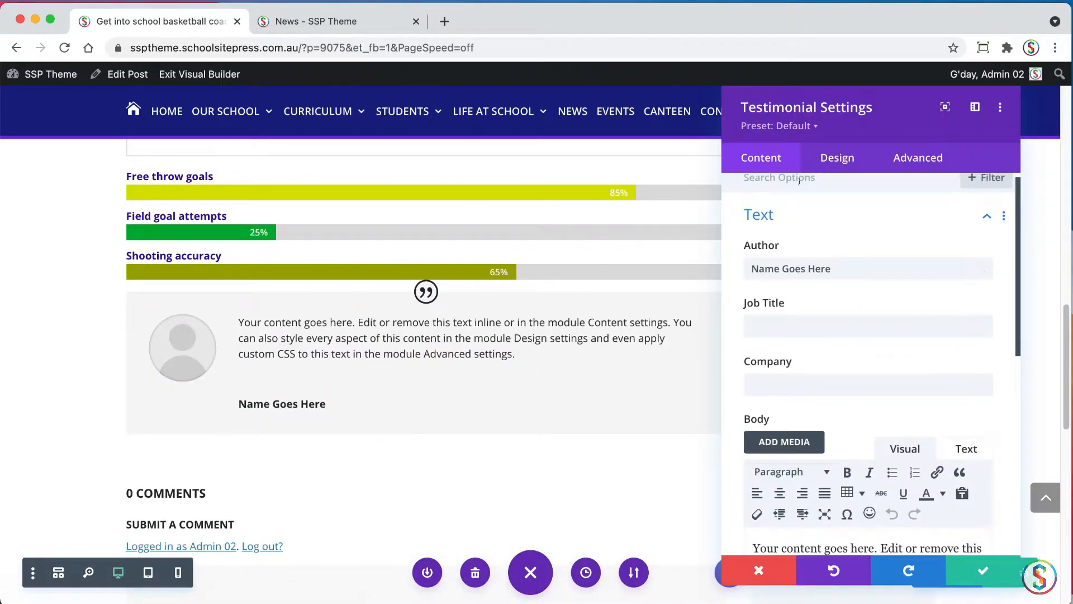
{"action": "left_click", "coordinate": [807, 125]}
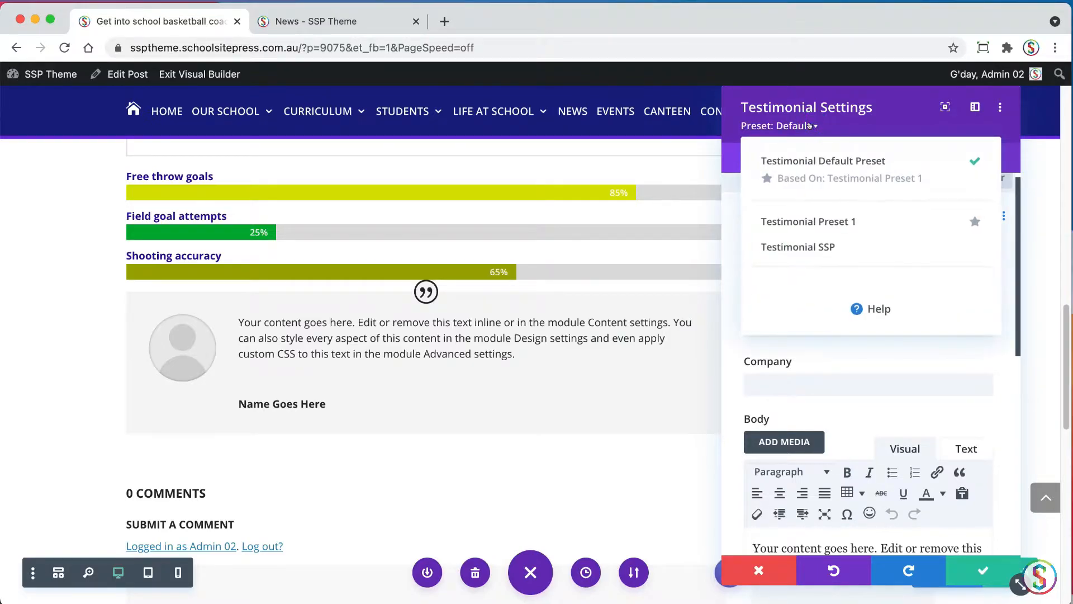
{"action": "left_click", "coordinate": [780, 248]}
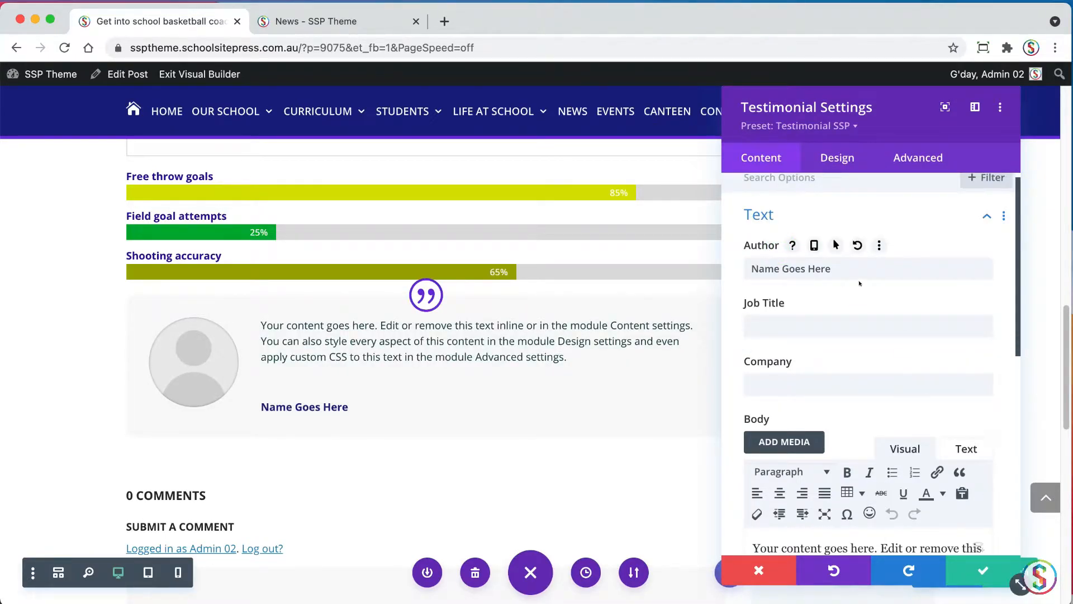
{"action": "key", "text": "super+Tab"}
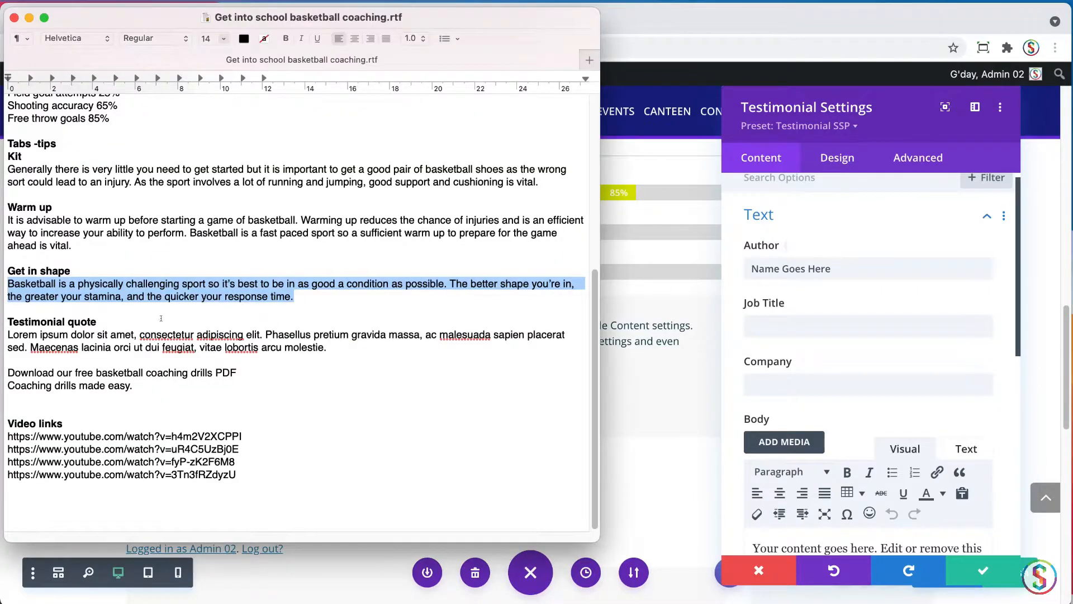
Step: Enter the coach's name as author, job title 'Basketball Coach' and company 'Alkira College'
{"action": "left_click", "coordinate": [95, 320]}
{"action": "left_click", "coordinate": [799, 295]}
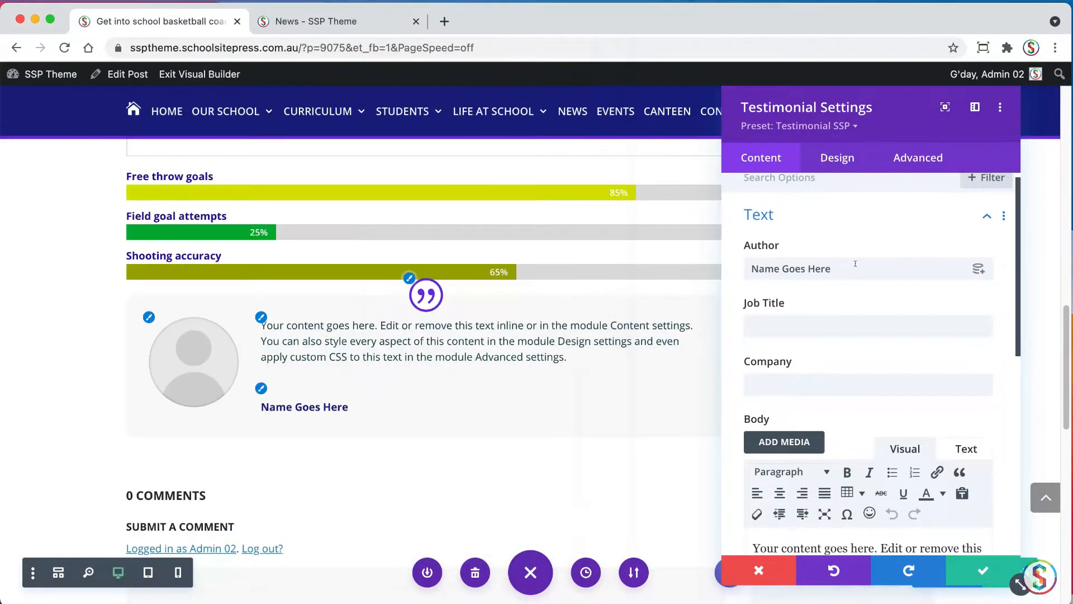
{"action": "left_click", "coordinate": [856, 269]}
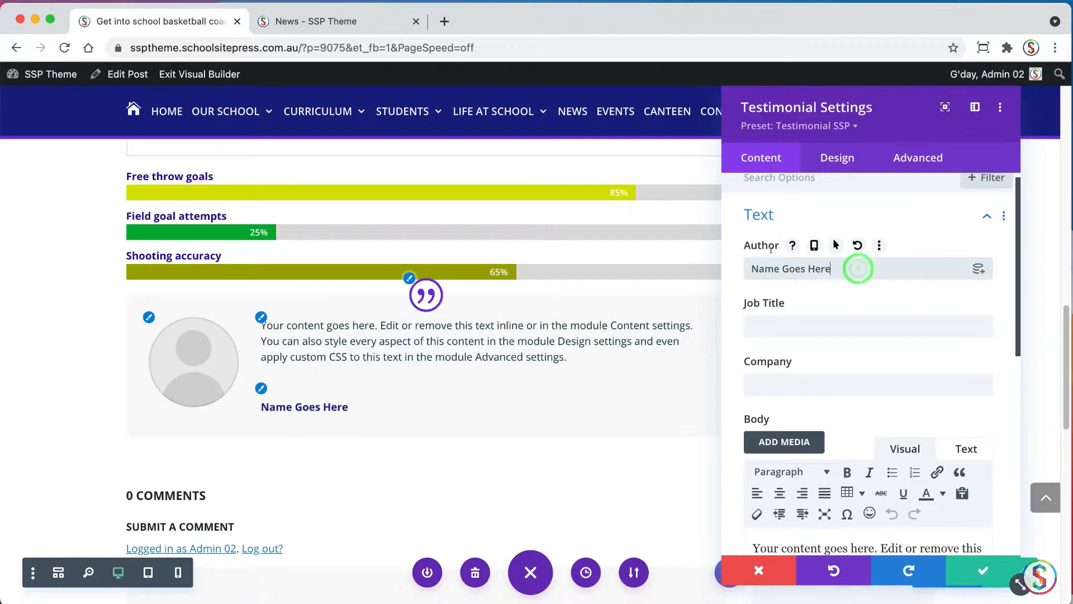
{"action": "triple_click", "coordinate": [857, 268]}
{"action": "type", "text": "Jul"}
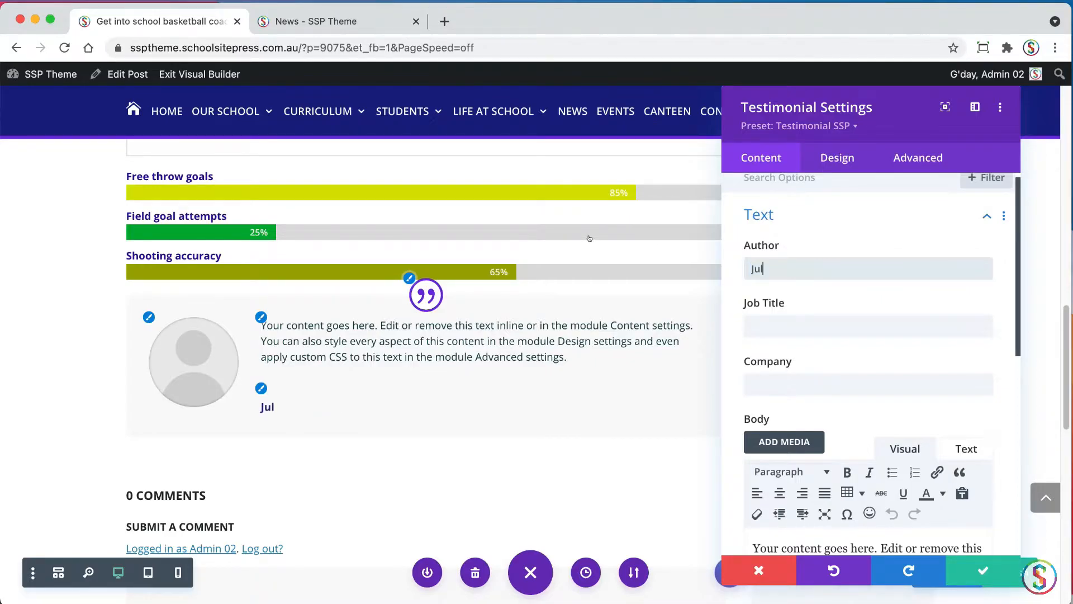
{"action": "type", "text": "ie Smith"}
{"action": "left_click", "coordinate": [803, 323]}
{"action": "type", "text": "Bask"}
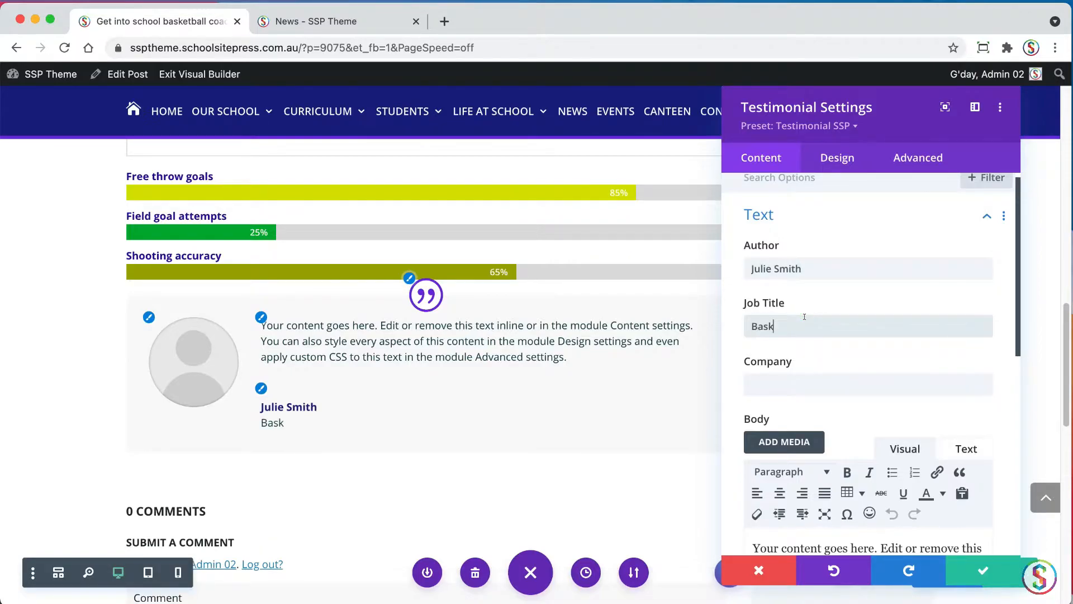
{"action": "type", "text": "etball Coach"}
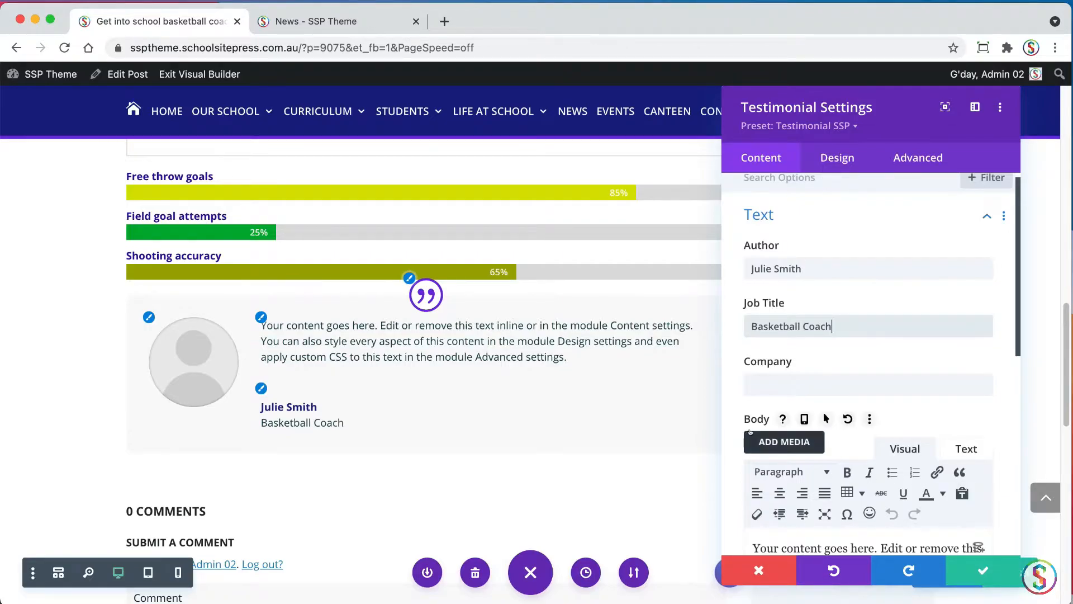
{"action": "left_click", "coordinate": [786, 378]}
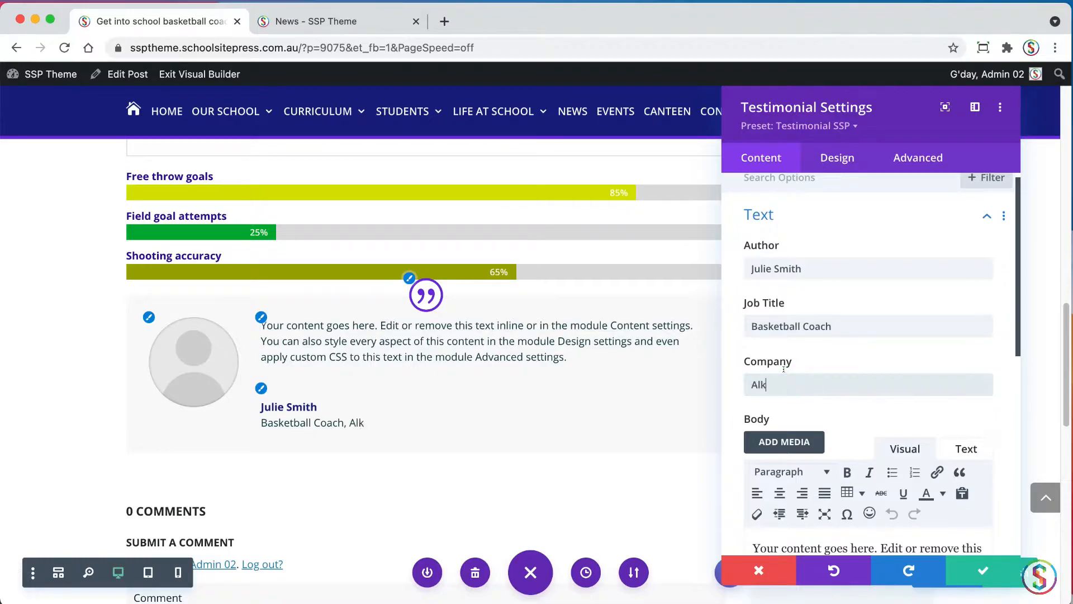
{"action": "type", "text": "Alkira College"}
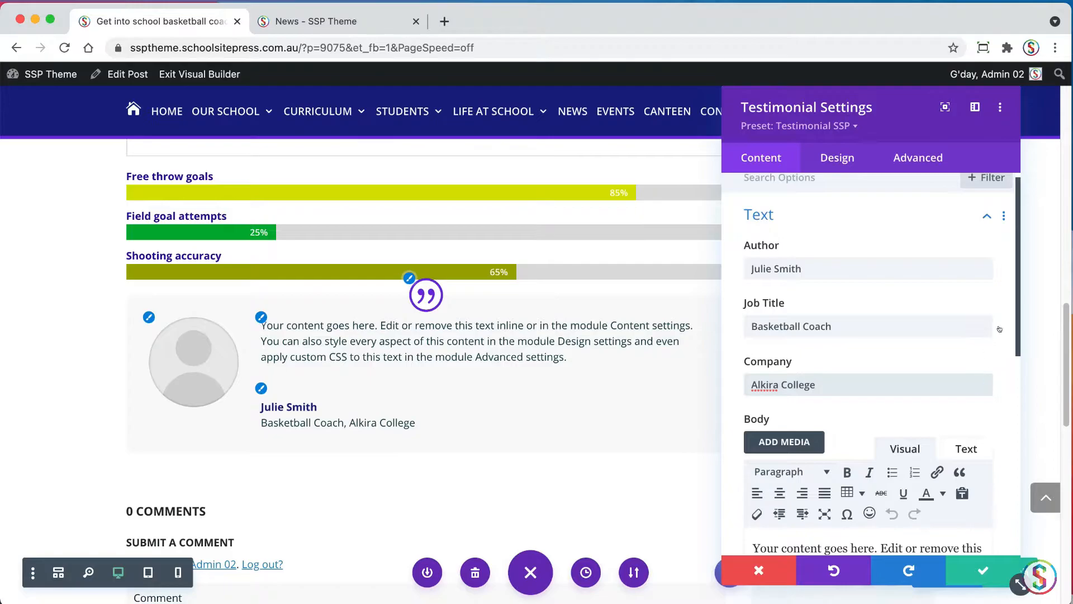
{"action": "key", "text": "super+a"}
Step: Replace the placeholder body with the Lorem ipsum quote paragraph copied from the notes
{"action": "key", "text": "super+Tab"}
{"action": "left_click", "coordinate": [159, 389]}
{"action": "left_click_drag", "start_coordinate": [333, 347], "coordinate": [7, 335]}
{"action": "key", "text": "super+c"}
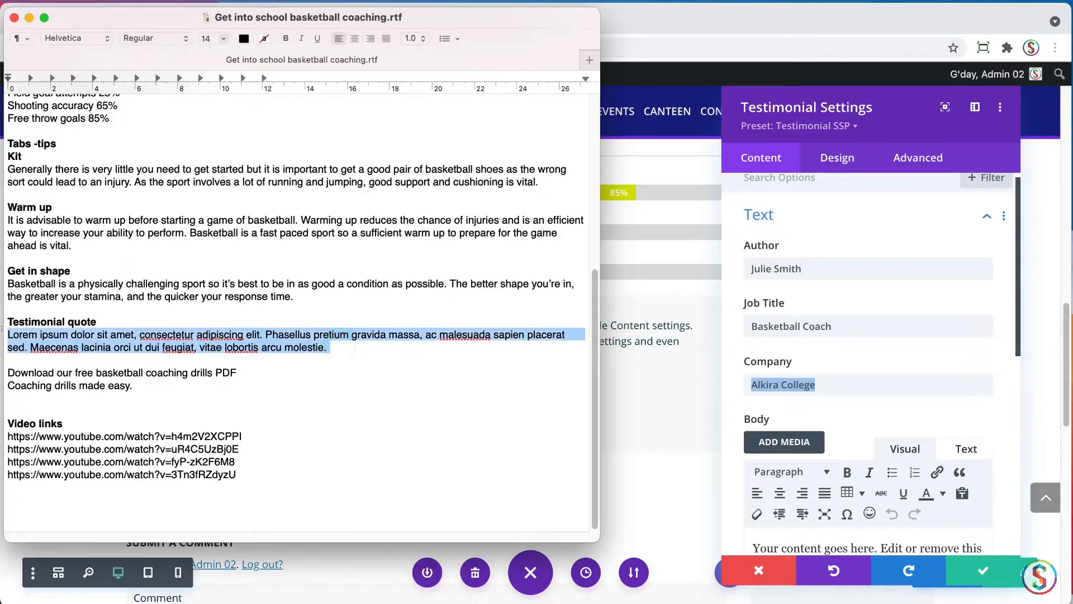
{"action": "key", "text": "super+Tab"}
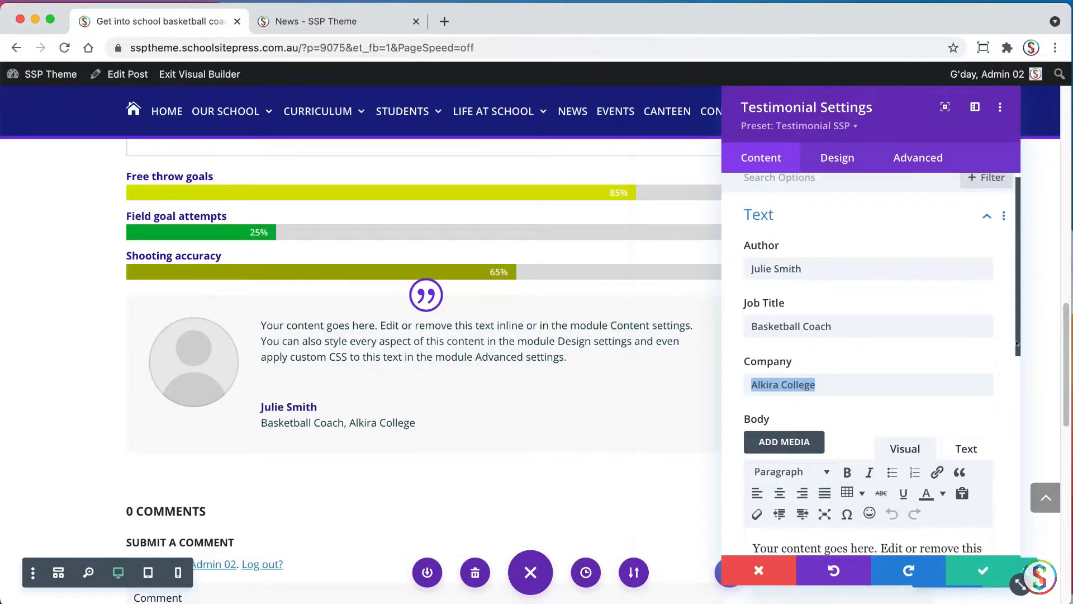
{"action": "scroll", "coordinate": [1018, 342], "scroll_direction": "down", "scroll_amount": 5}
{"action": "key", "text": "super+a"}
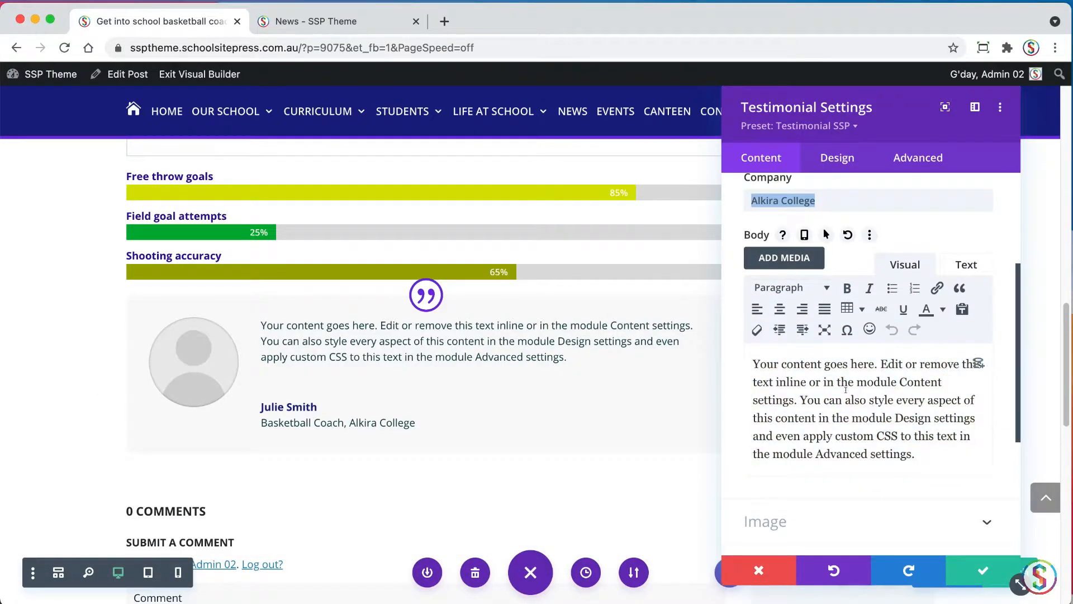
{"action": "key", "text": "super+v"}
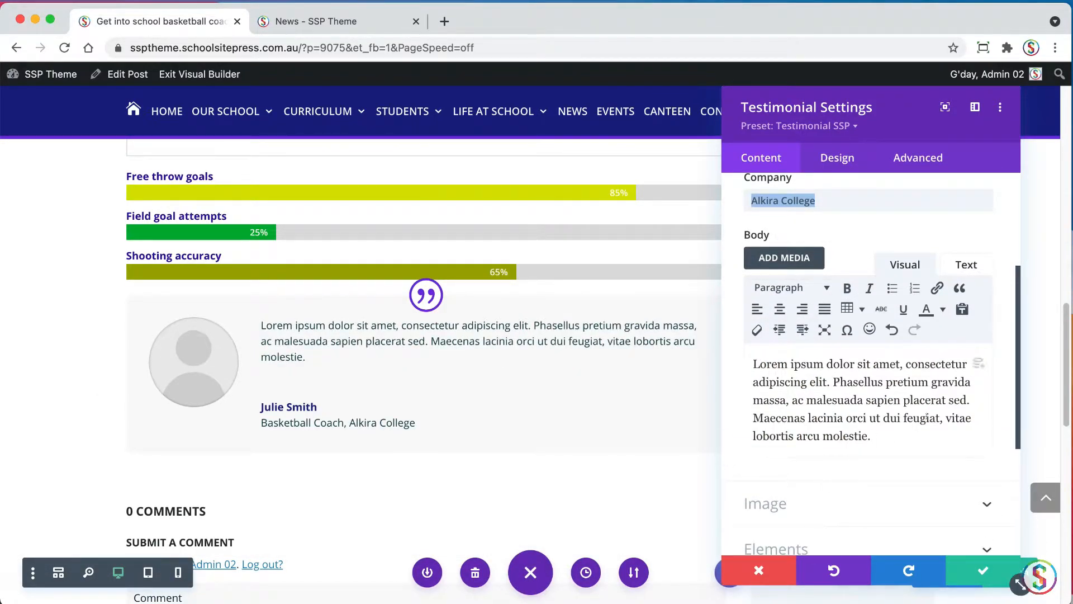
{"action": "scroll", "coordinate": [1017, 323], "scroll_direction": "up", "scroll_amount": 5}
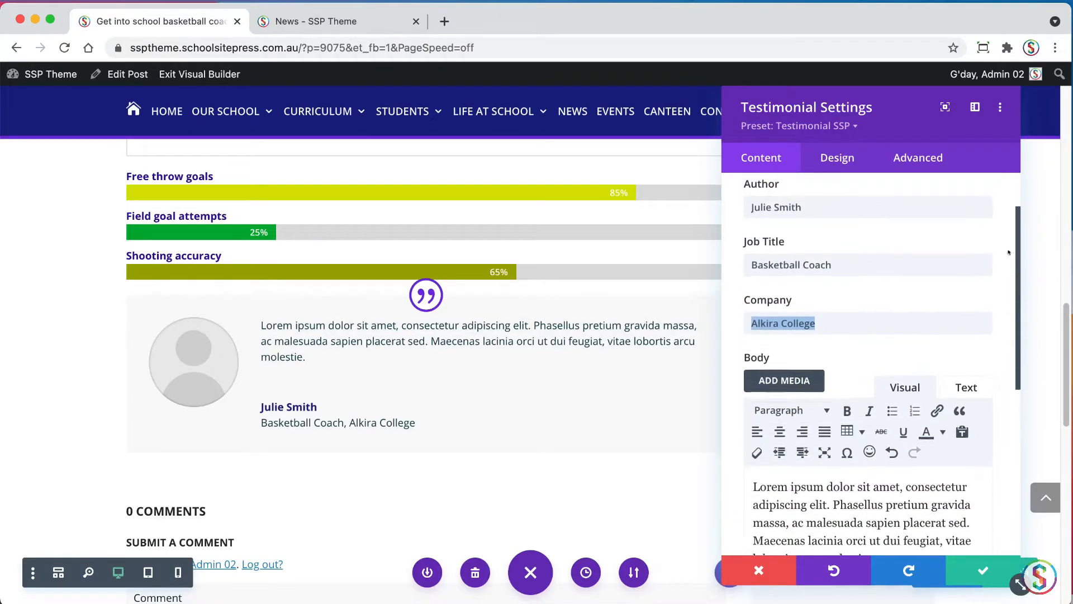
Step: In the testimonial's Image settings, pick basketball-testimonial.jpg (480×480) from the News Images folder
{"action": "left_click", "coordinate": [788, 220]}
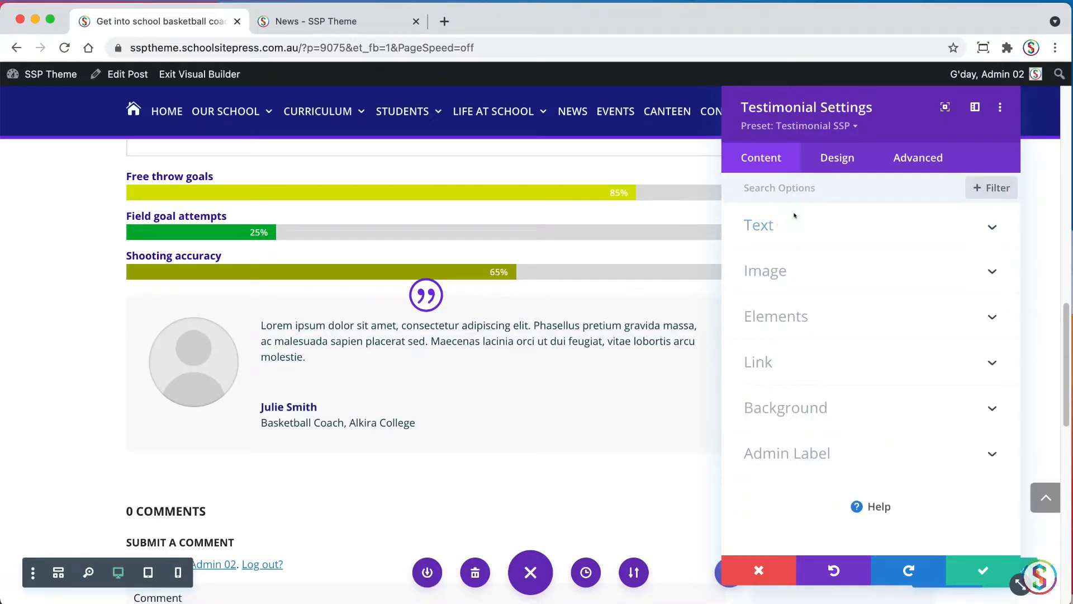
{"action": "left_click", "coordinate": [796, 273]}
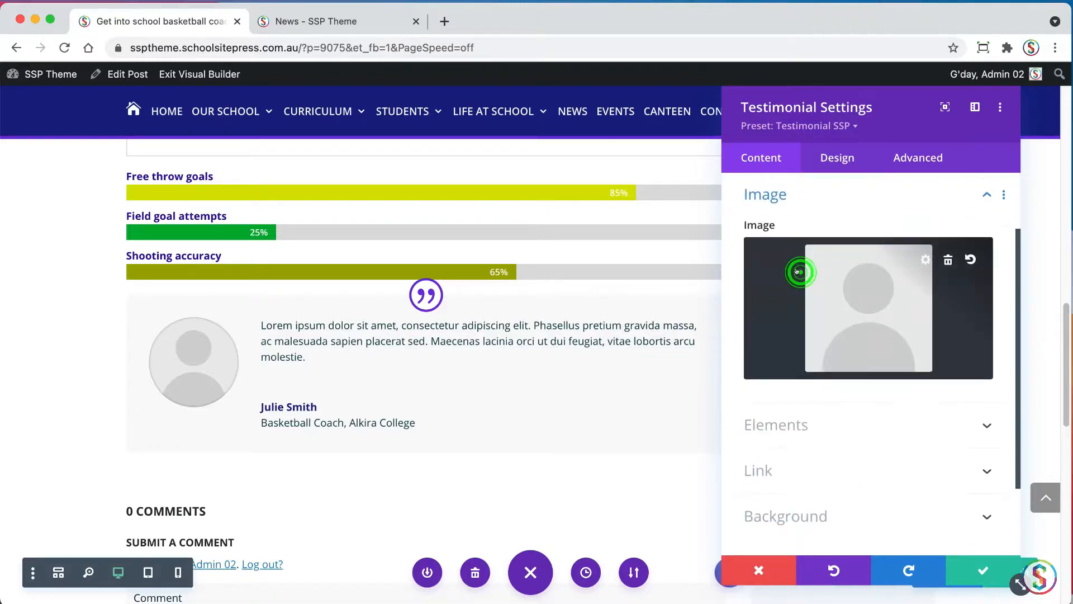
{"action": "left_click", "coordinate": [867, 297]}
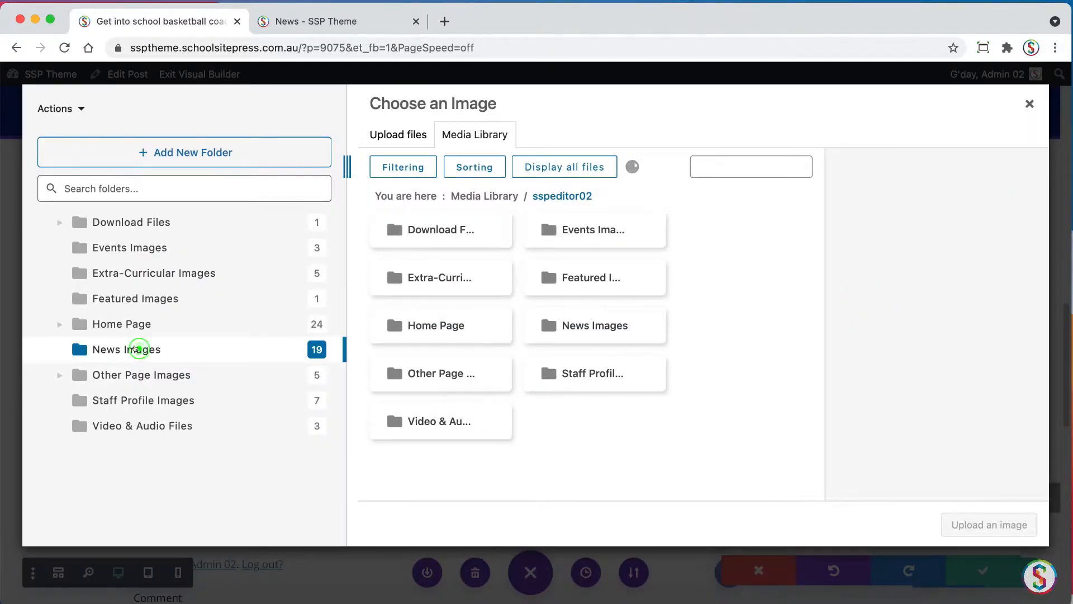
{"action": "left_click", "coordinate": [139, 349]}
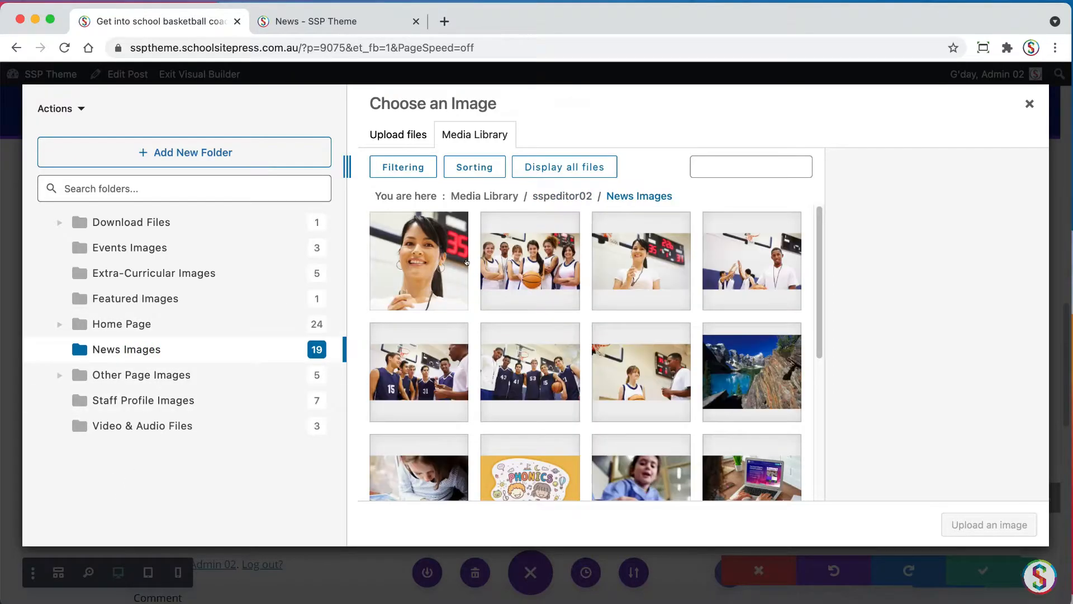
{"action": "mouse_move", "coordinate": [432, 261]}
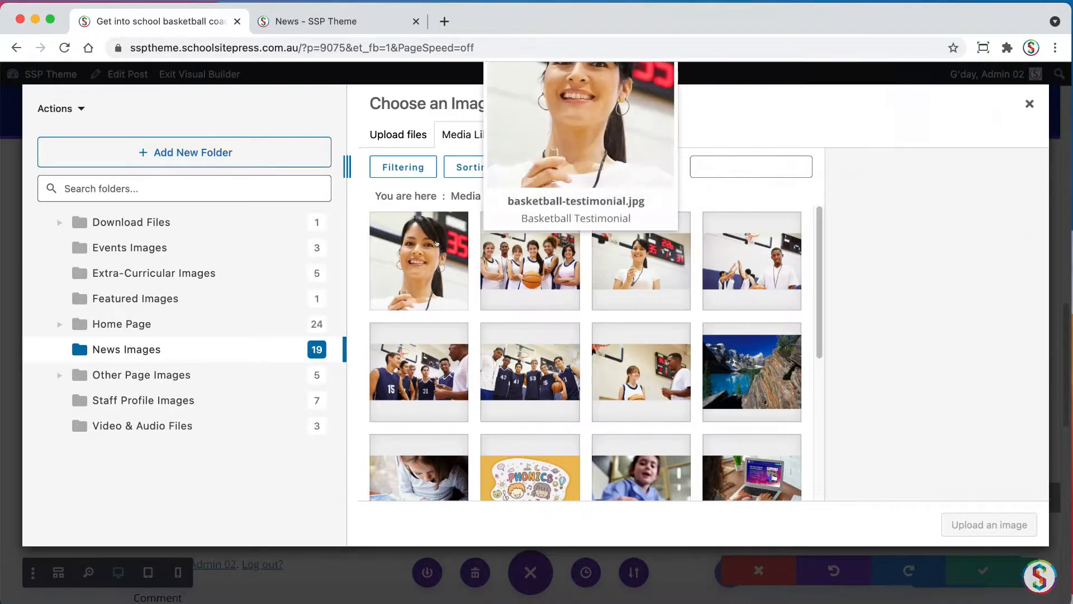
{"action": "left_click", "coordinate": [437, 243]}
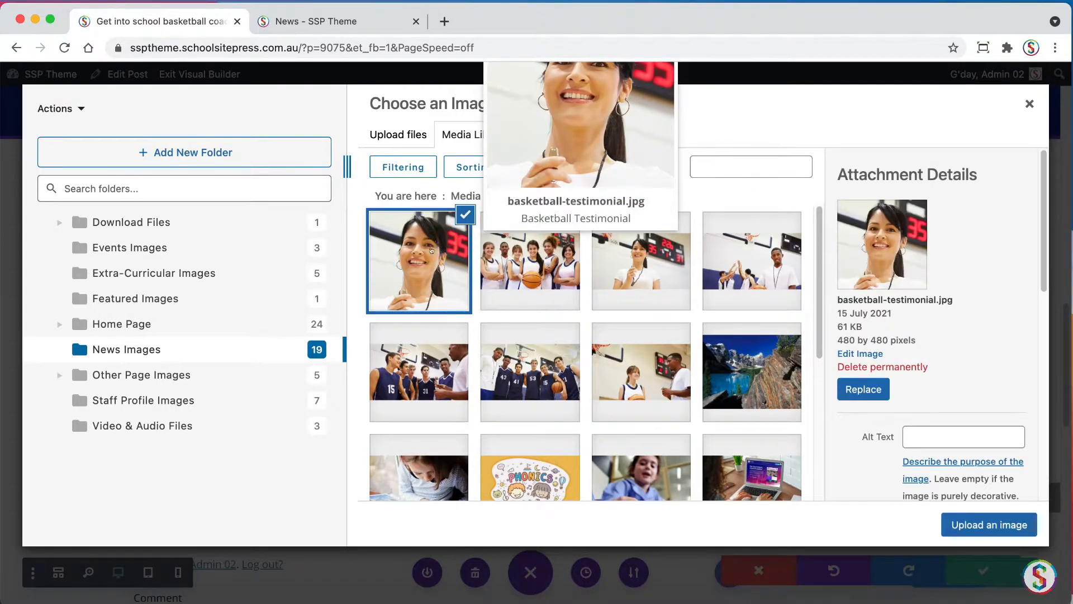
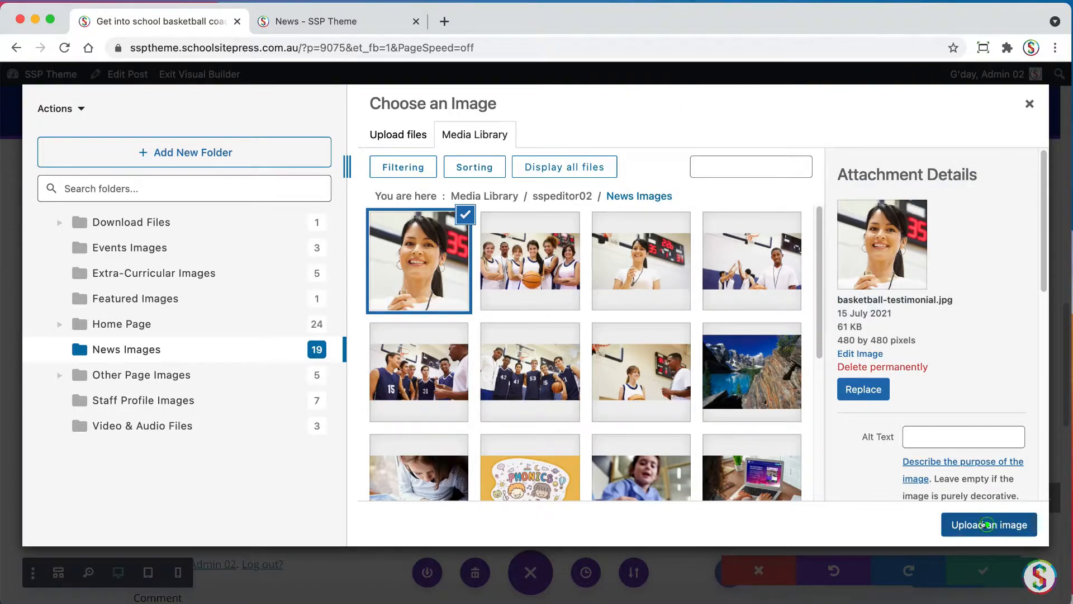
Step: Insert basketball-testimonial.jpg as the testimonial image, check the quote text, and save the testimonial
{"action": "left_click", "coordinate": [987, 524]}
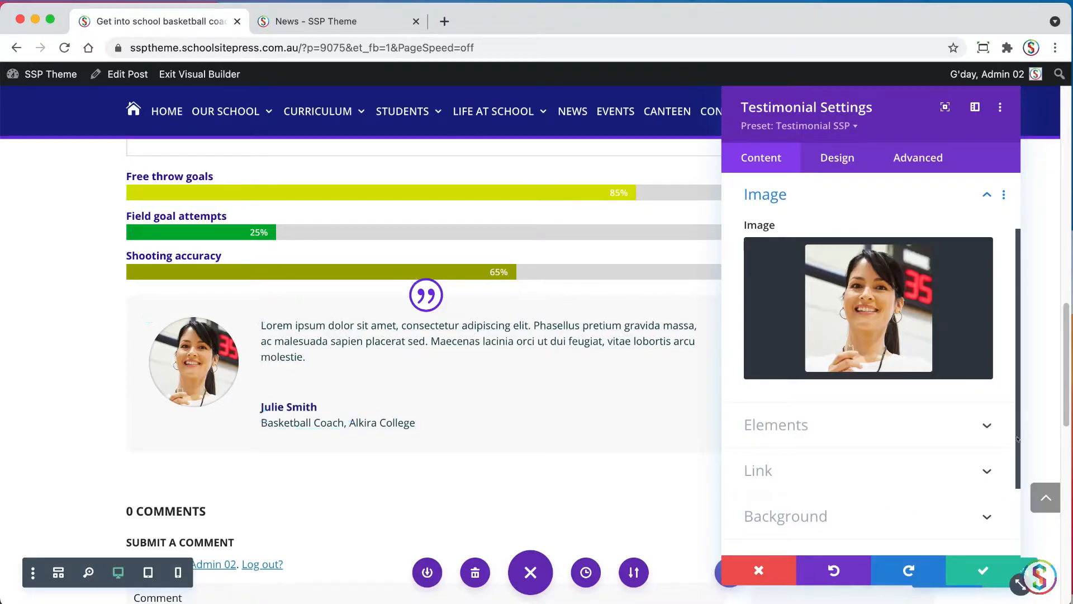
{"action": "scroll", "coordinate": [750, 222], "scroll_direction": "up", "scroll_amount": 3}
{"action": "left_click", "coordinate": [751, 222]}
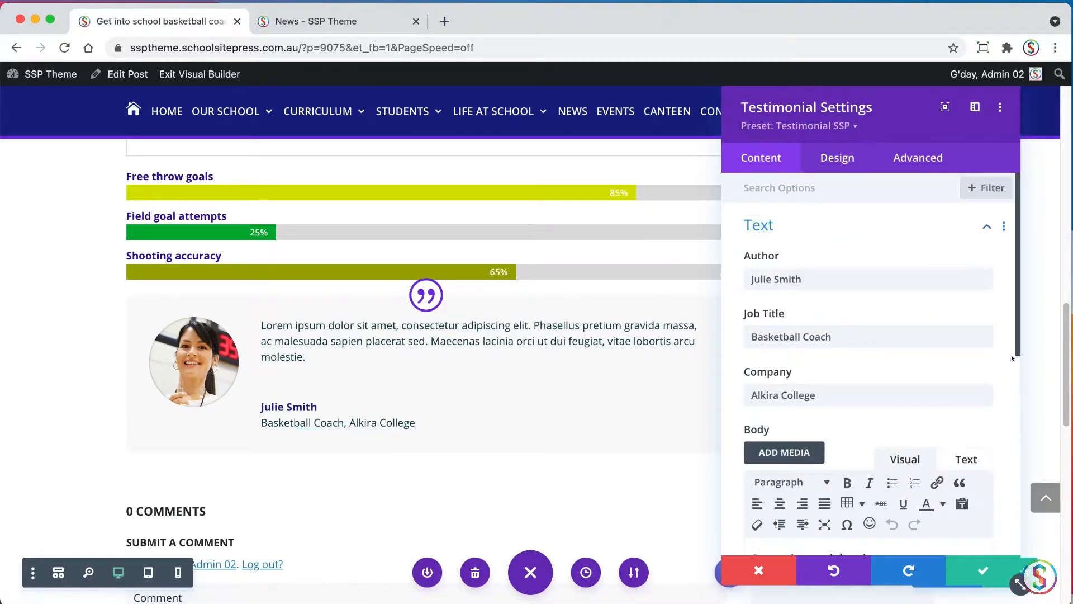
{"action": "scroll", "coordinate": [847, 355], "scroll_direction": "down", "scroll_amount": 5}
{"action": "left_click", "coordinate": [806, 311]}
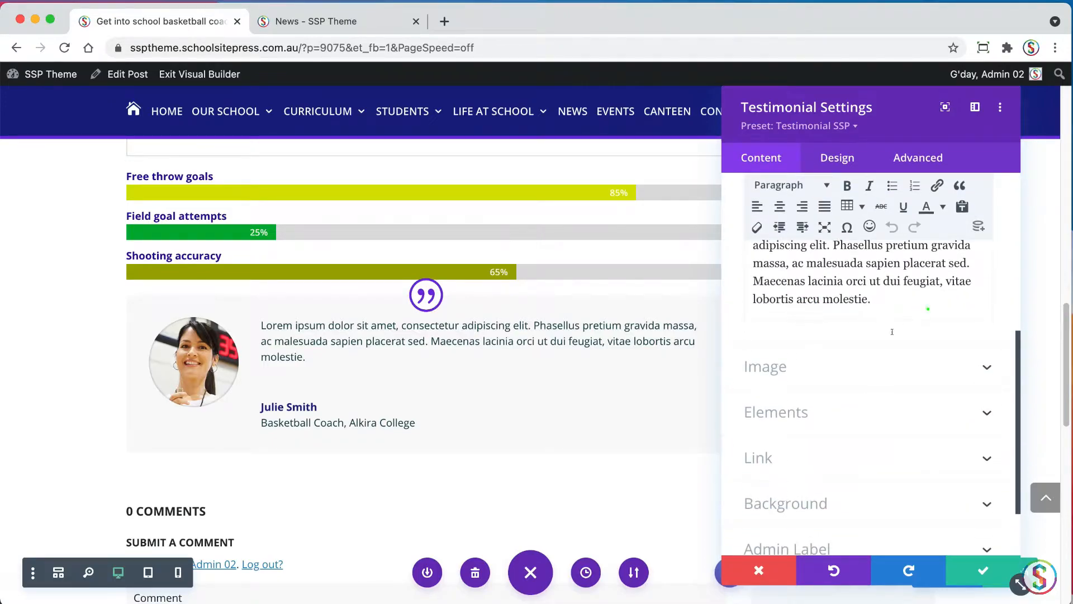
{"action": "left_click", "coordinate": [928, 308]}
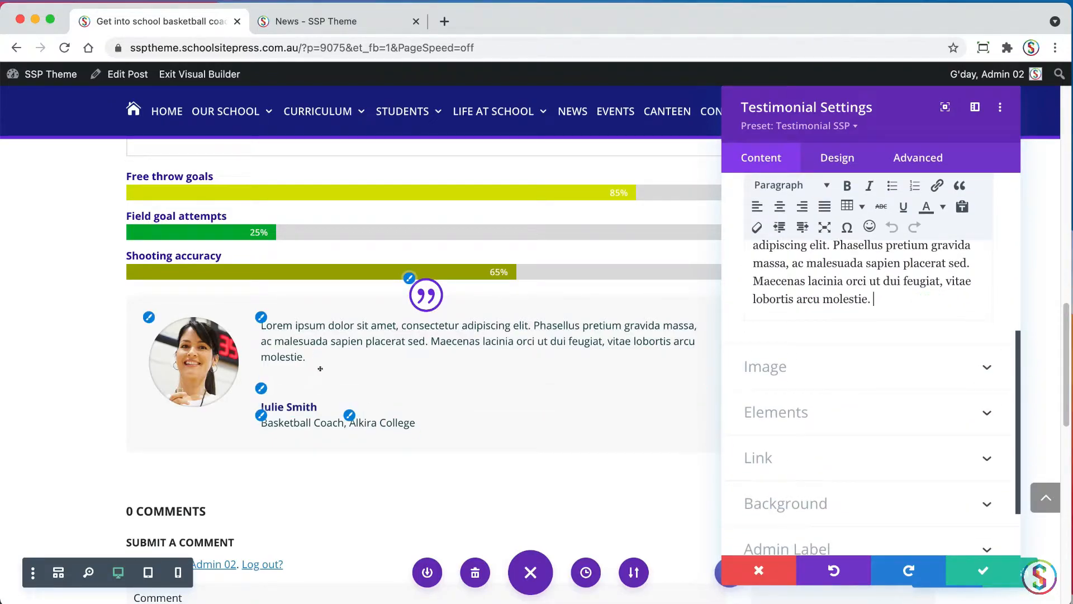
{"action": "left_click_drag", "start_coordinate": [1017, 351], "coordinate": [1018, 334]}
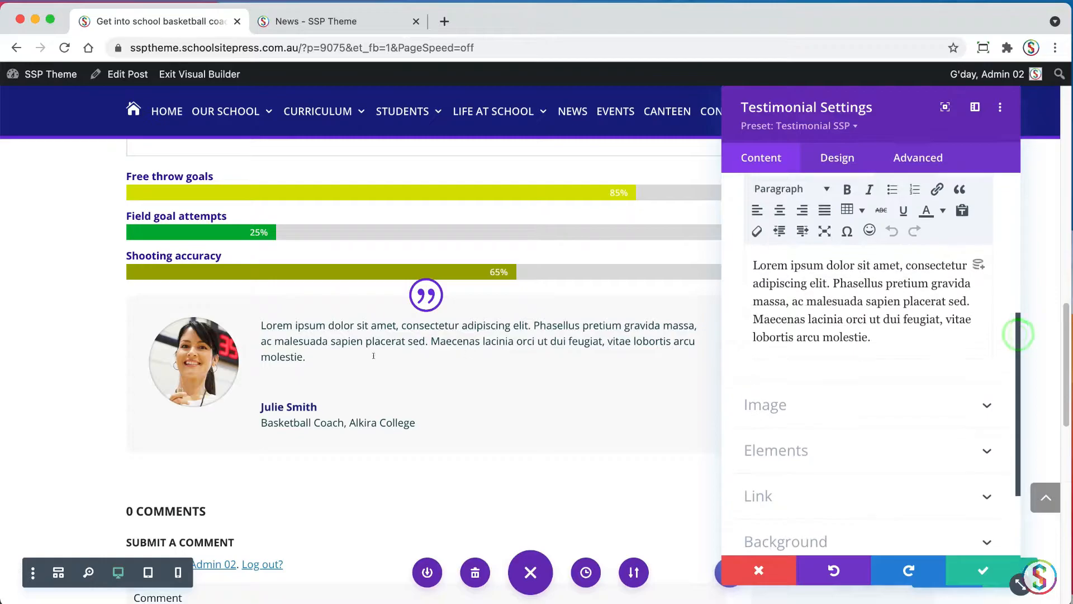
{"action": "left_click", "coordinate": [981, 570]}
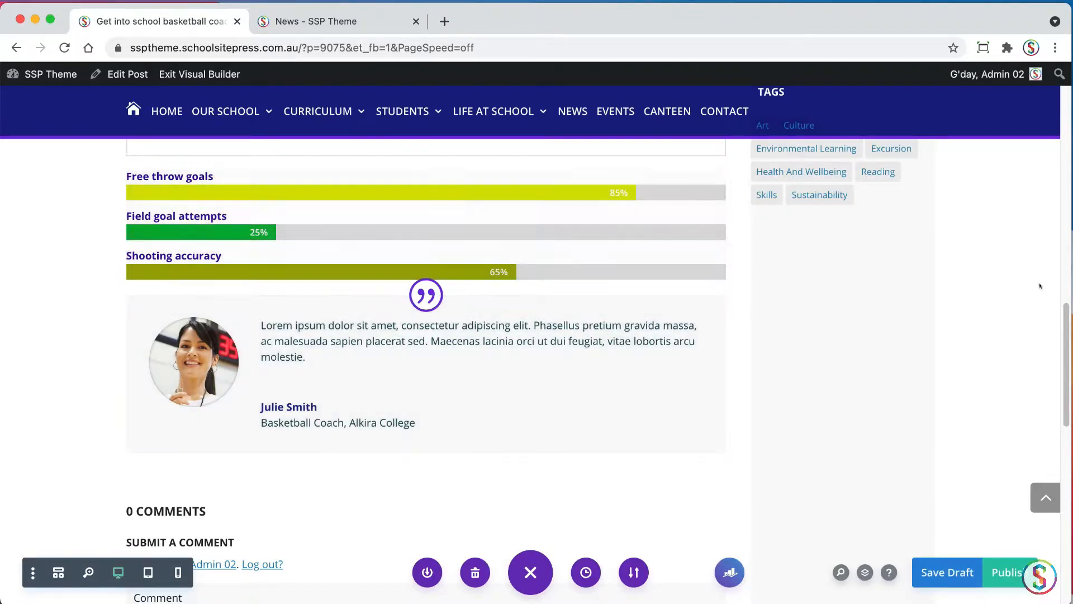
Step: Give the bar counters a 40px bottom margin in Design > Spacing and save
{"action": "left_click_drag", "start_coordinate": [1067, 322], "coordinate": [1065, 289]}
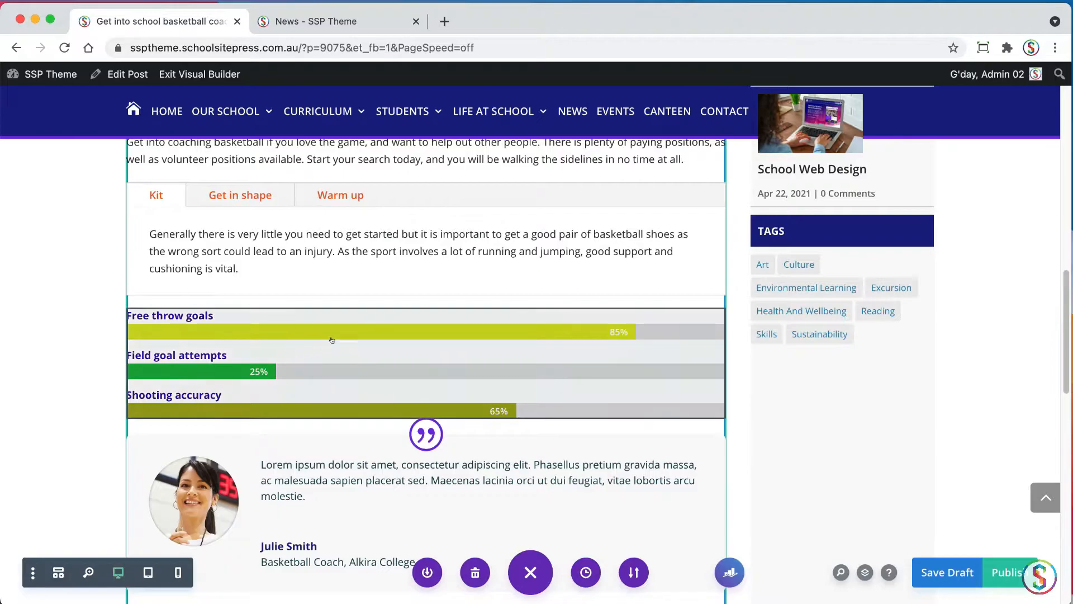
{"action": "left_click", "coordinate": [329, 338]}
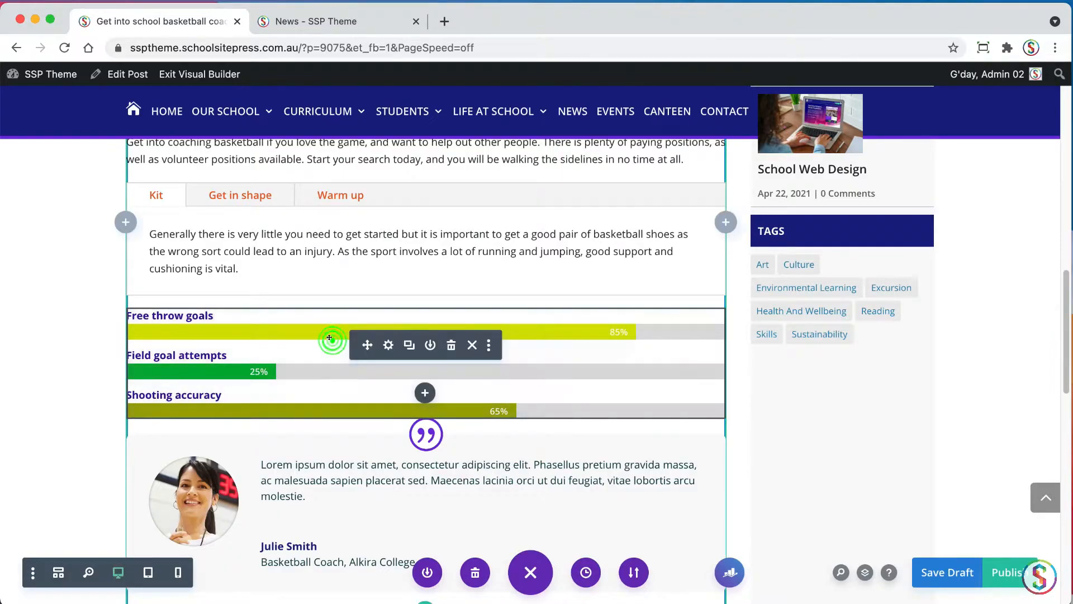
{"action": "left_click", "coordinate": [388, 345]}
{"action": "left_click", "coordinate": [836, 159]}
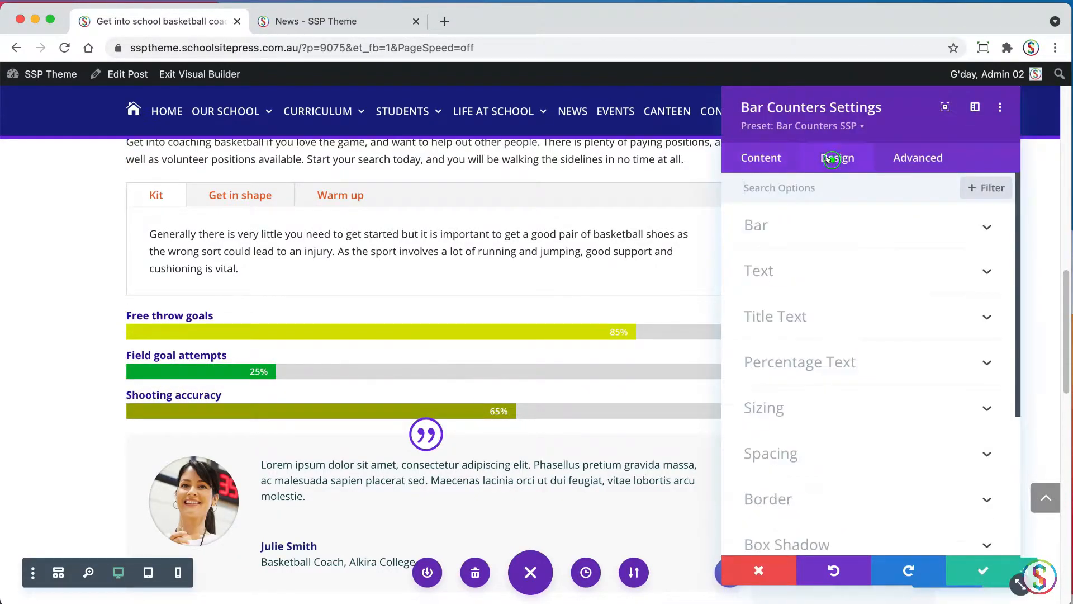
{"action": "left_click", "coordinate": [815, 454]}
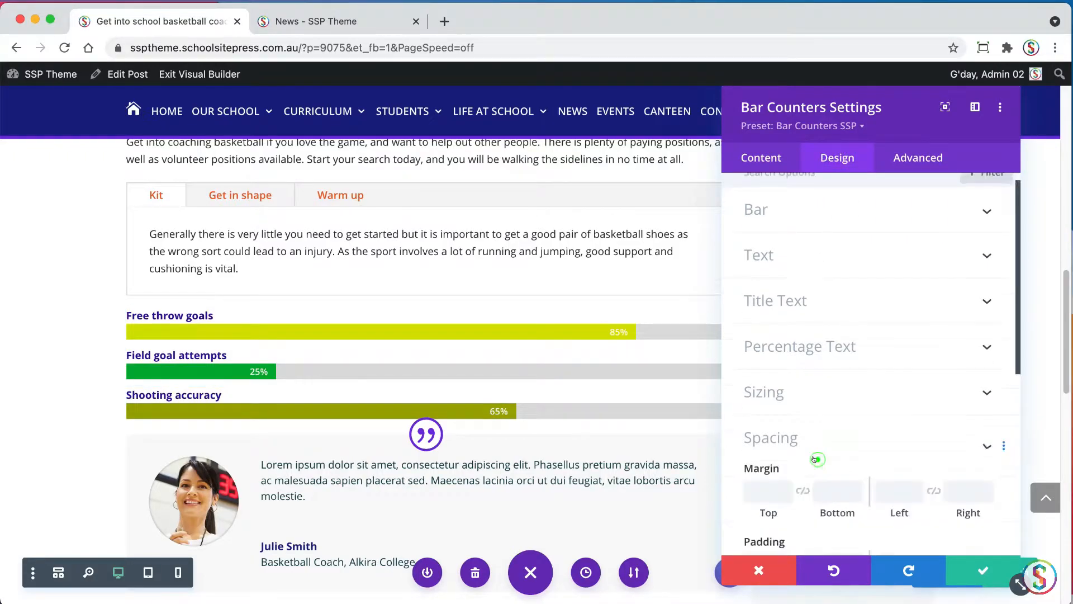
{"action": "left_click", "coordinate": [821, 246]}
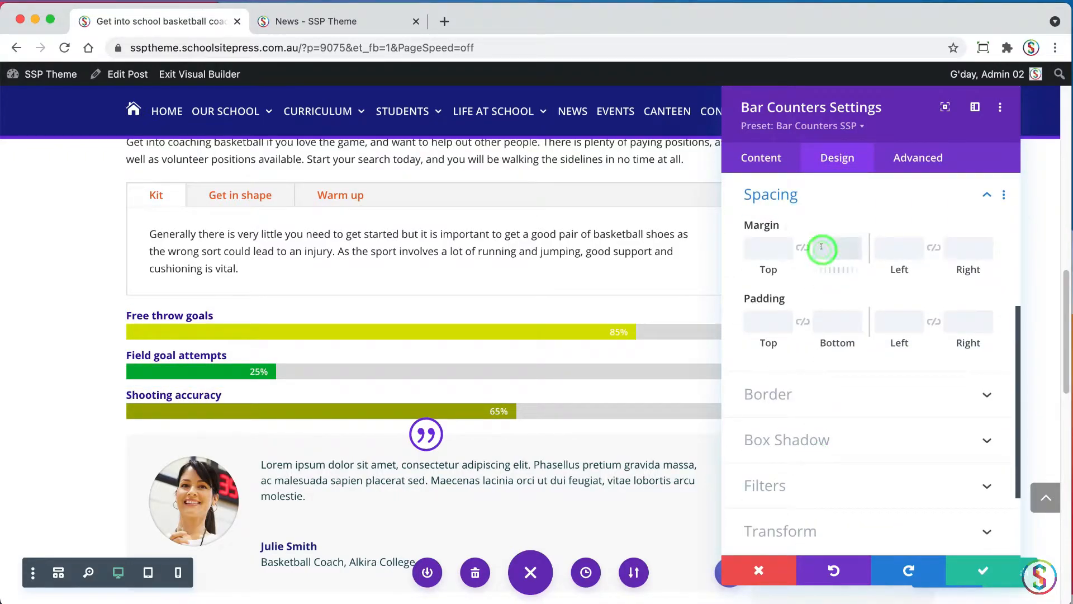
{"action": "type", "text": "40px"}
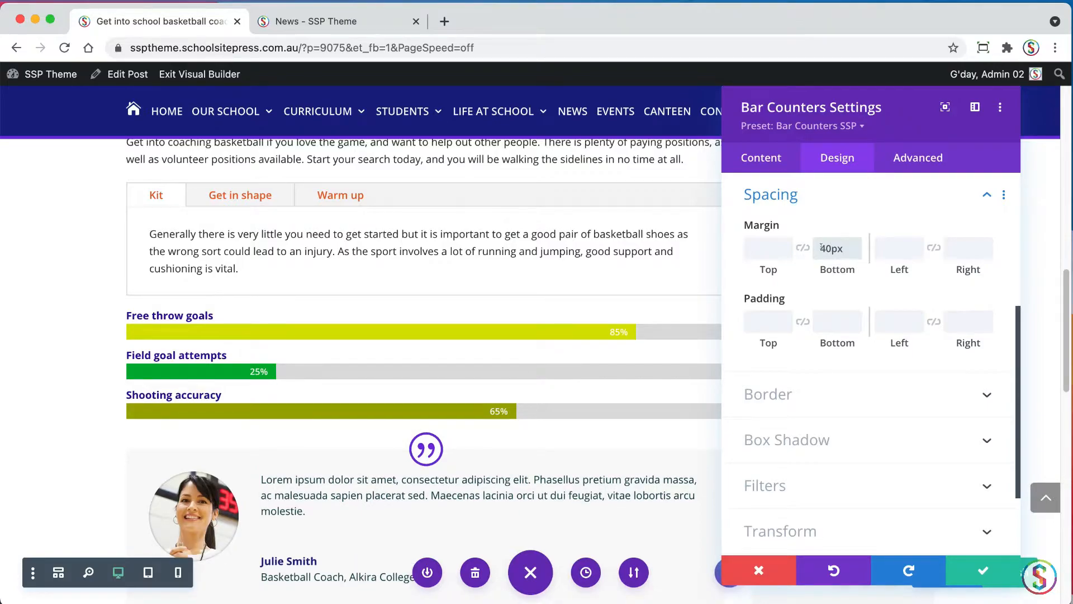
{"action": "left_click", "coordinate": [982, 569]}
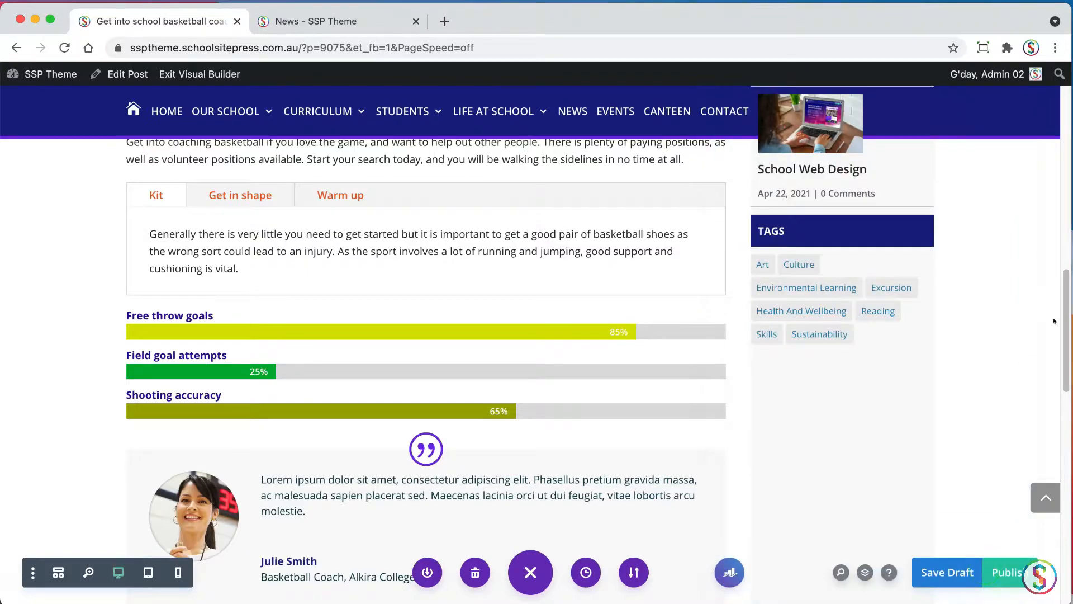
Step: Select the download PDF and 'Coaching drills made easy' lines in the notes
{"action": "scroll", "coordinate": [1066, 307], "scroll_direction": "down", "scroll_amount": 5}
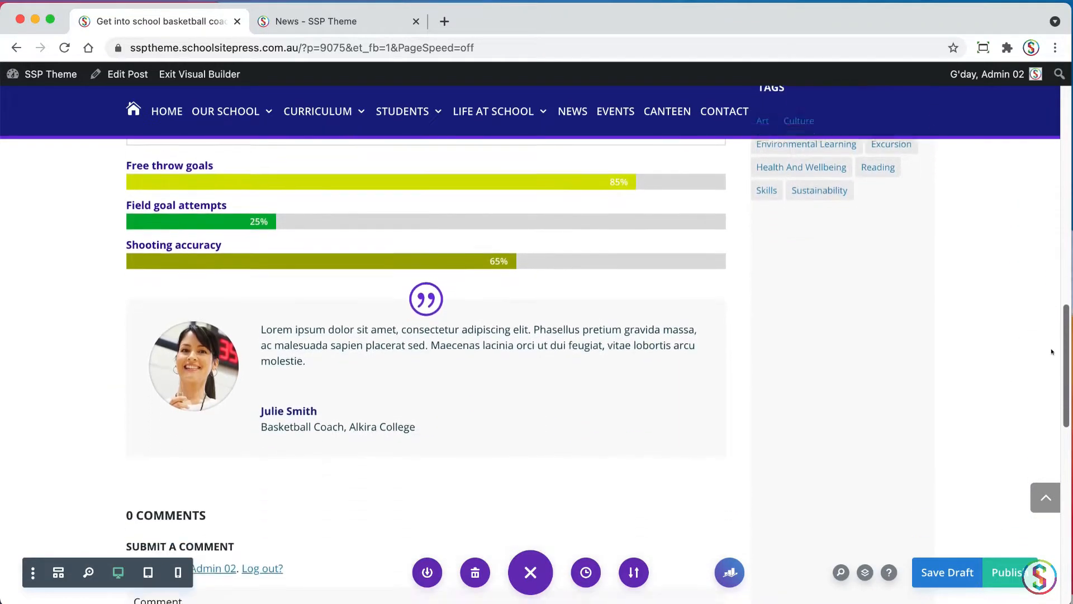
{"action": "key", "text": "super+Tab"}
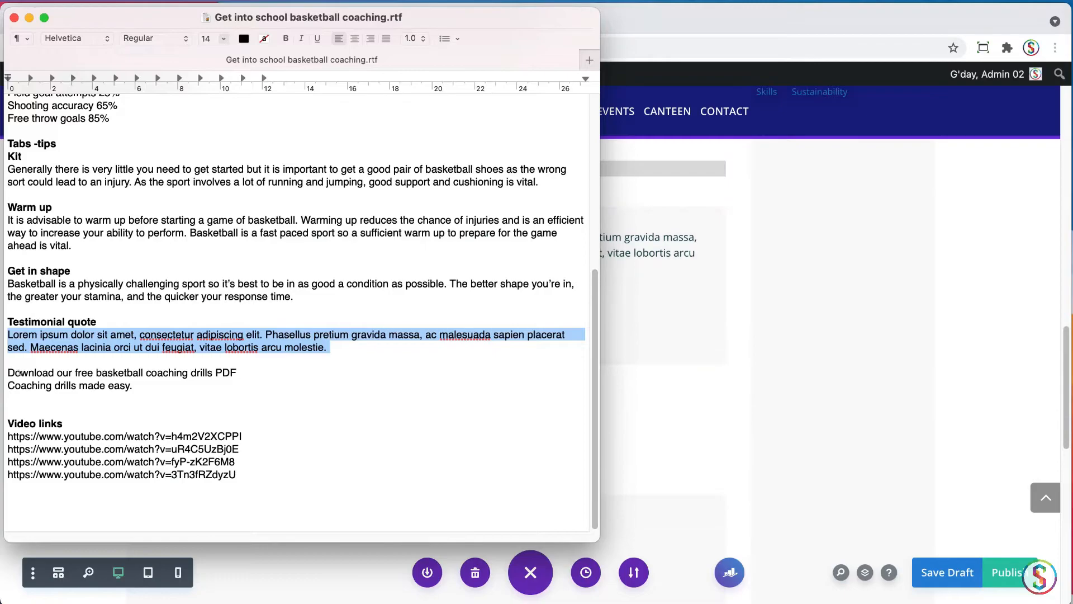
{"action": "left_click", "coordinate": [40, 364]}
{"action": "left_click_drag", "start_coordinate": [237, 372], "coordinate": [34, 372]}
{"action": "left_click_drag", "start_coordinate": [160, 384], "coordinate": [26, 378]}
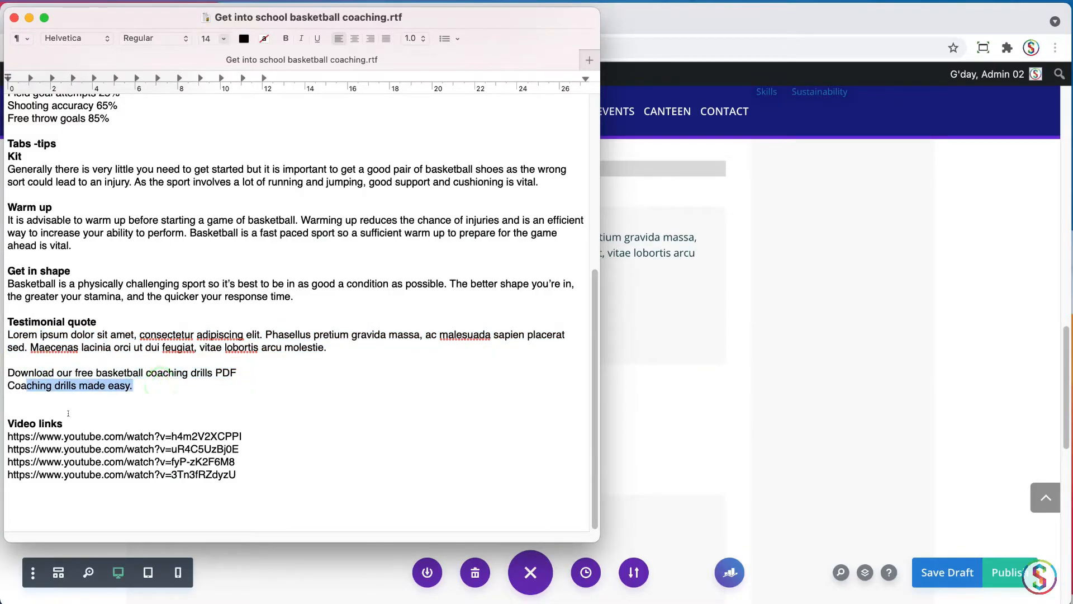
{"action": "key", "text": "super+Tab"}
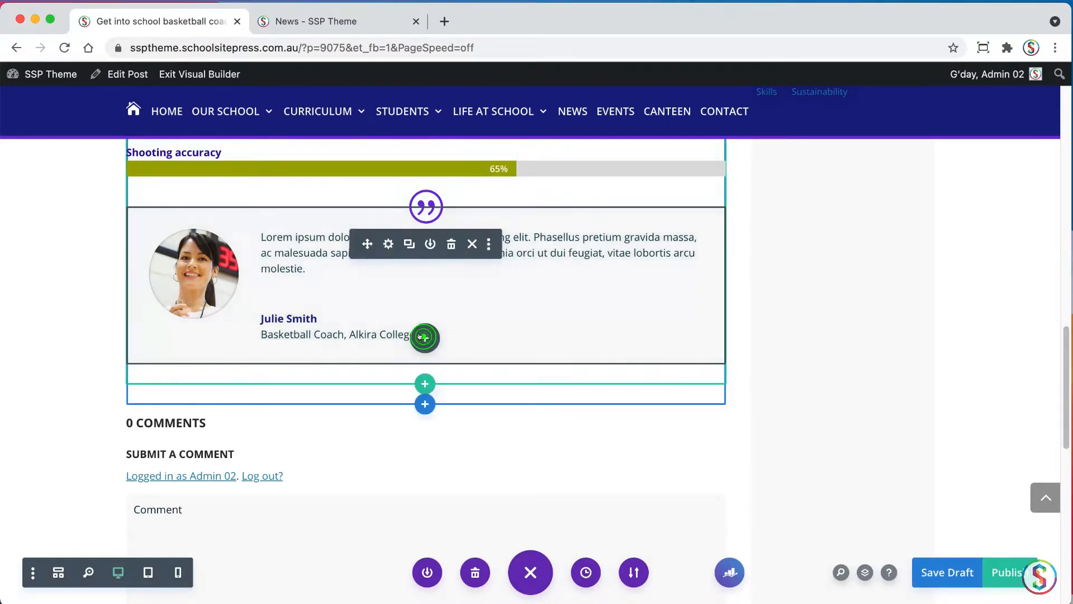
Step: Insert a Blurb module below the testimonial using the 'blu' module search
{"action": "left_click", "coordinate": [423, 337]}
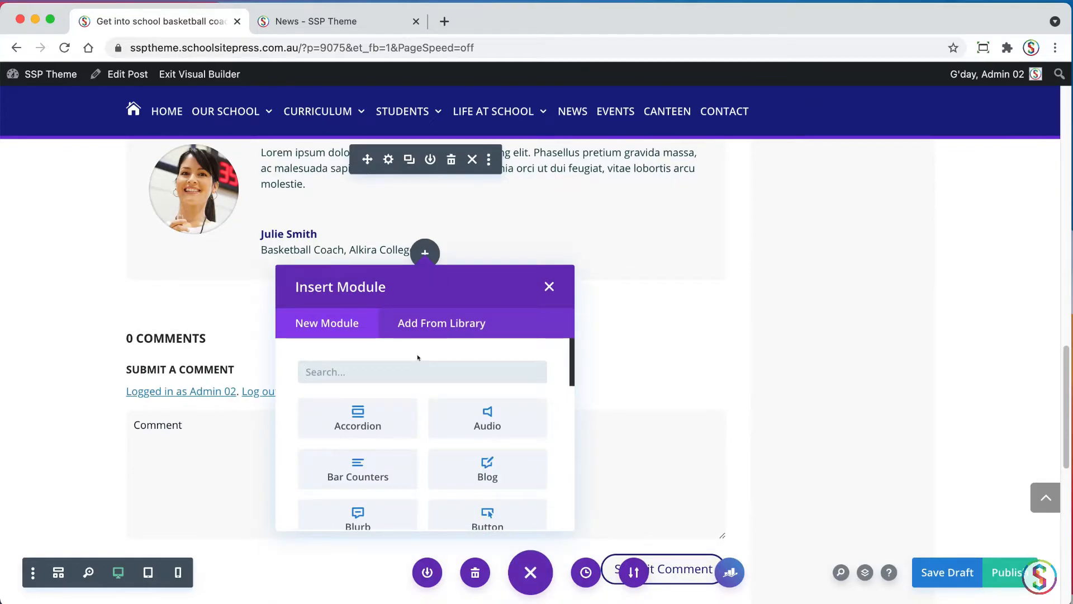
{"action": "type", "text": "blu"}
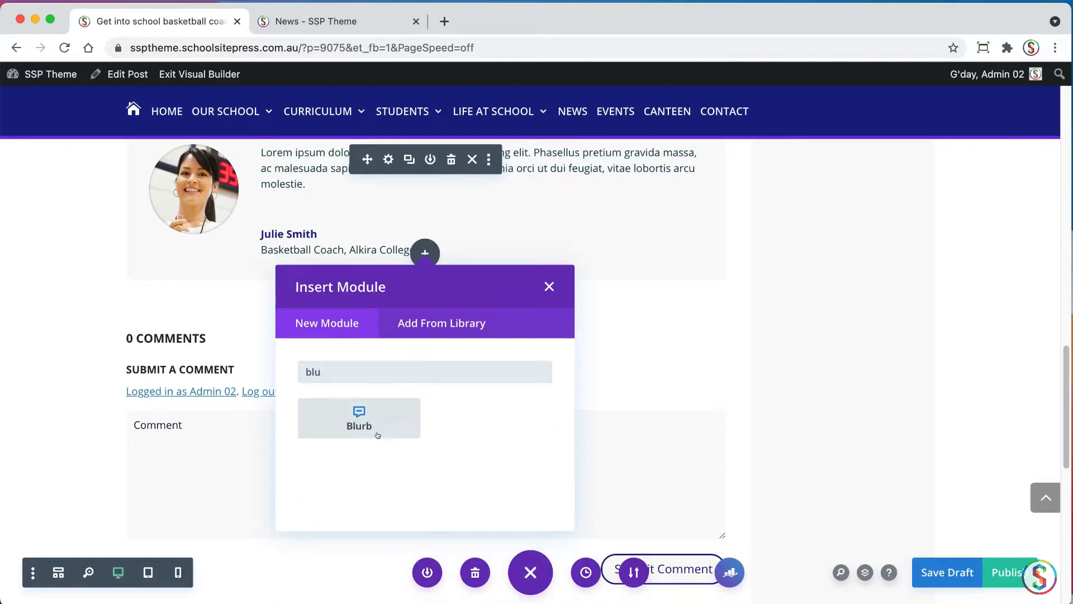
{"action": "left_click", "coordinate": [358, 417]}
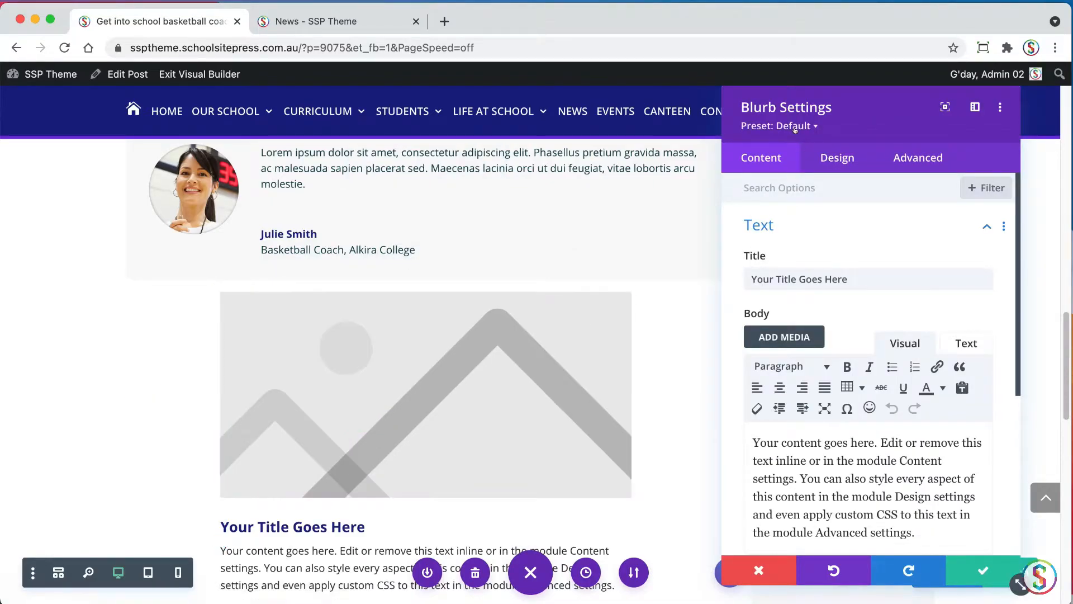
Step: Apply the Blurb Download SSP preset and title it 'Download our free basketball coaching drills PDF'
{"action": "left_click", "coordinate": [798, 127]}
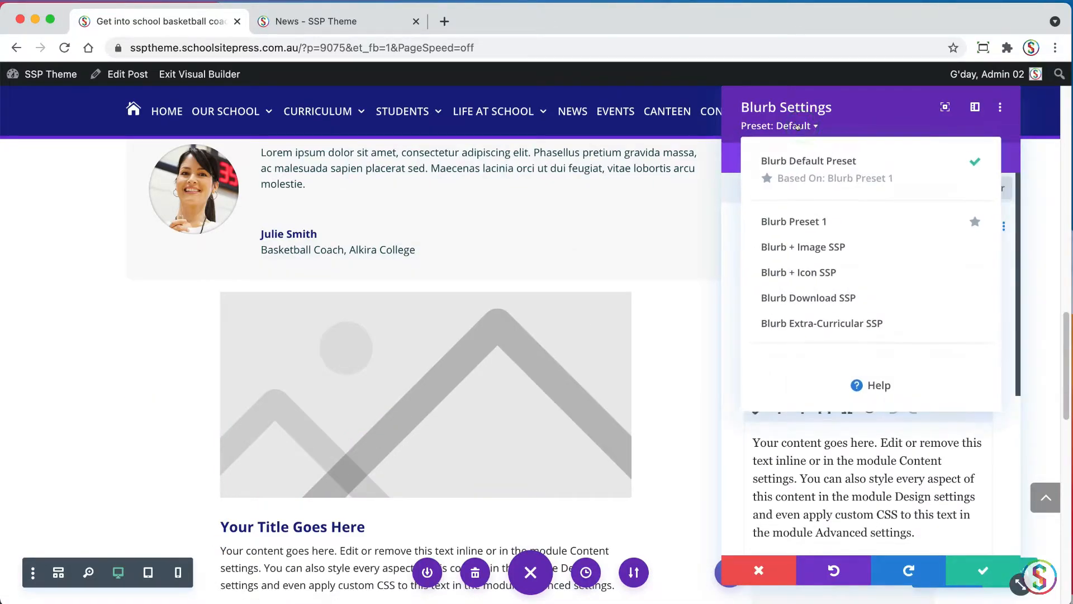
{"action": "left_click", "coordinate": [812, 296]}
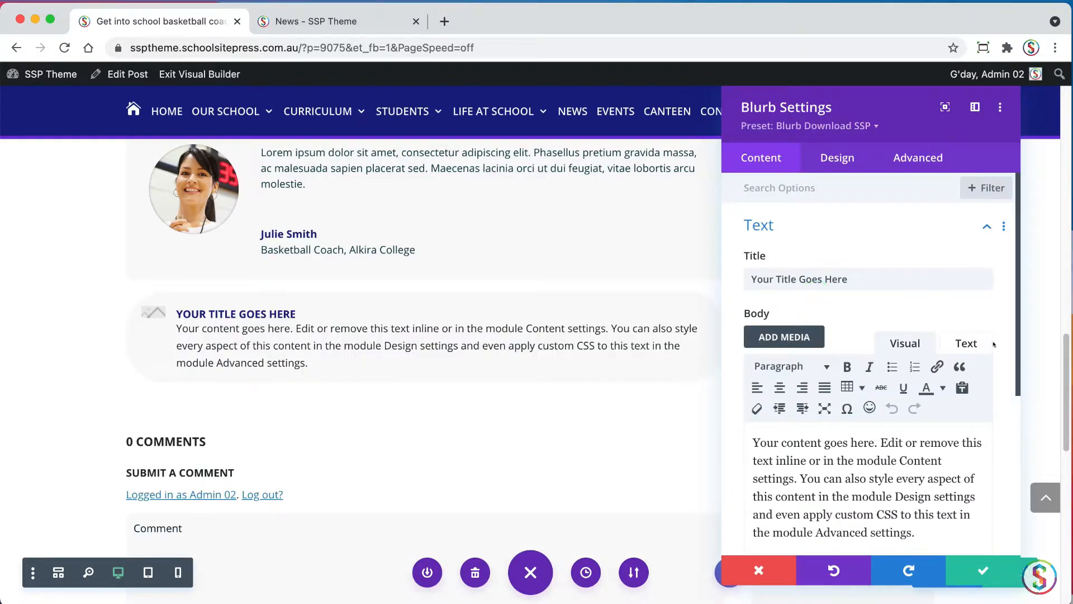
{"action": "key", "text": "super+Tab"}
{"action": "left_click", "coordinate": [127, 398]}
{"action": "left_click_drag", "start_coordinate": [240, 372], "coordinate": [1, 375]}
{"action": "key", "text": "super+c"}
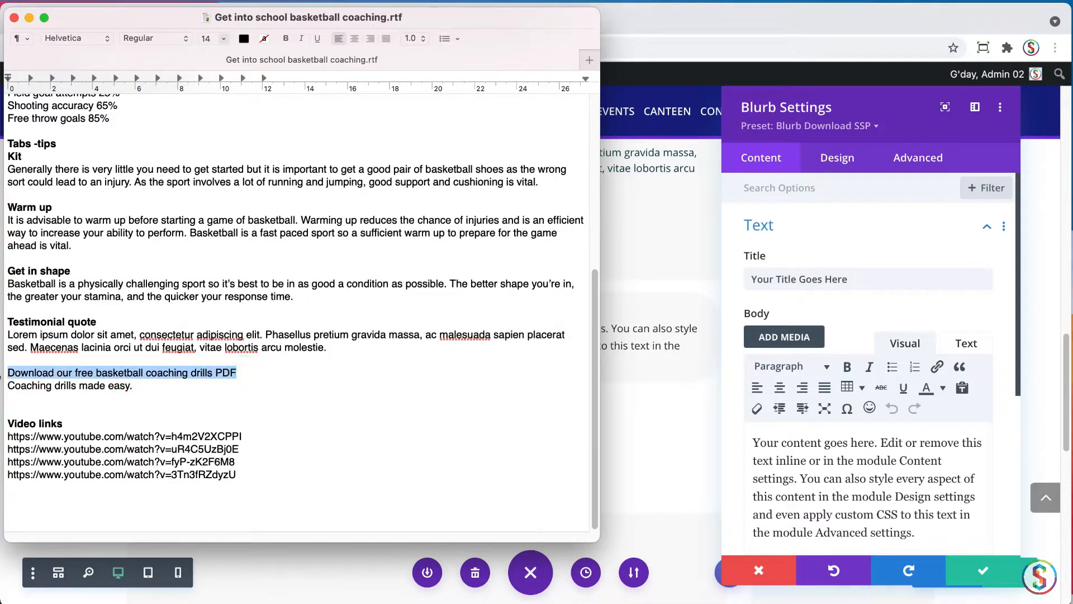
{"action": "left_click", "coordinate": [862, 280]}
{"action": "triple_click", "coordinate": [864, 277]}
{"action": "key", "text": "super+v"}
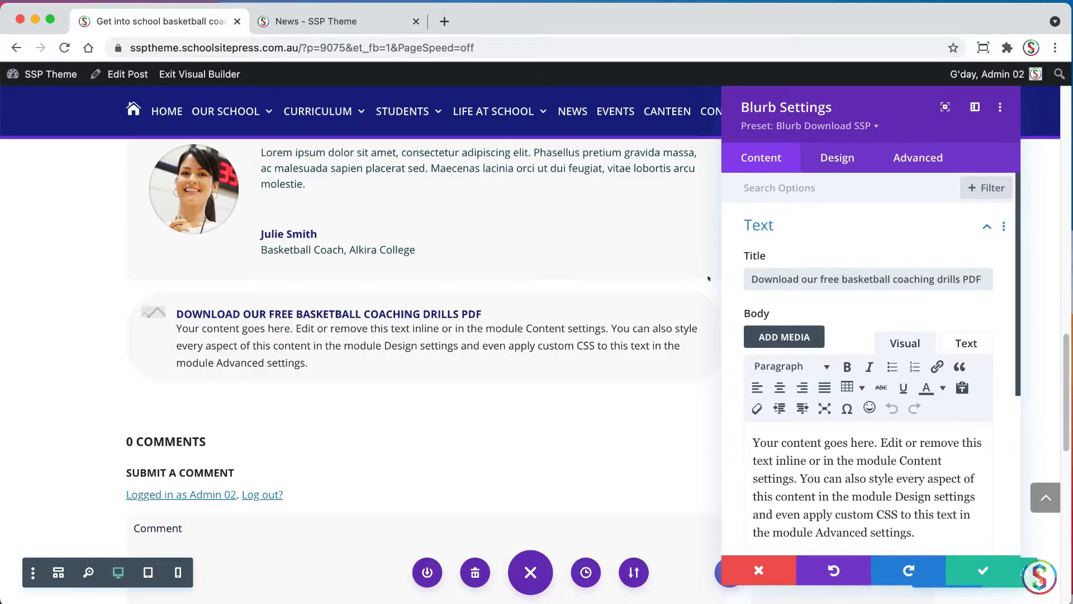
Step: Set the blurb body to 'Coaching drills made easy.' copied from the notes
{"action": "key", "text": "super+Tab"}
{"action": "left_click", "coordinate": [132, 393]}
{"action": "left_click_drag", "start_coordinate": [140, 385], "coordinate": [2, 385]}
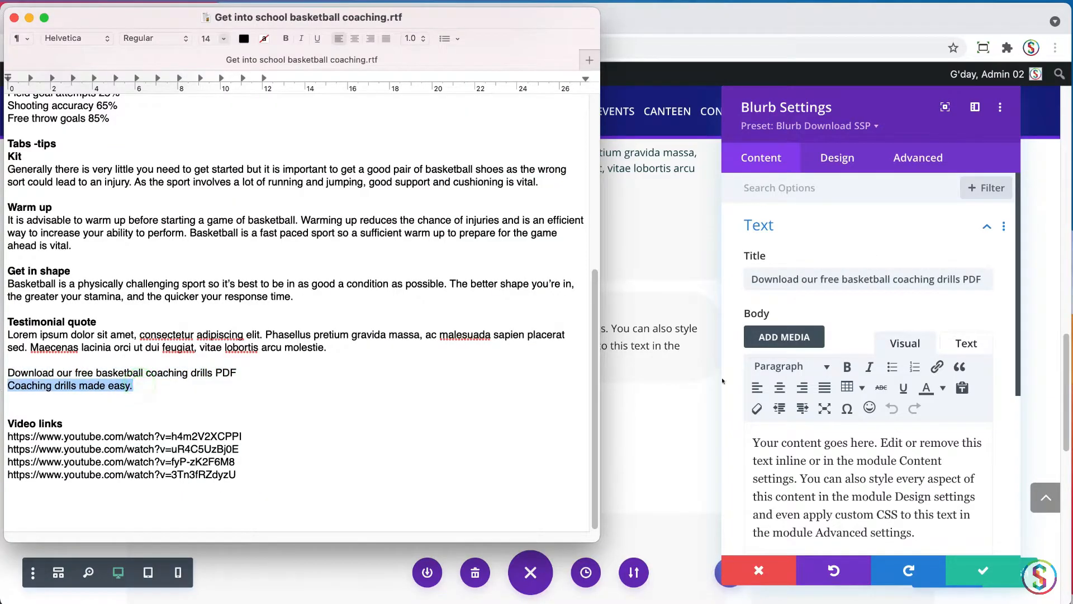
{"action": "key", "text": "super+c"}
{"action": "left_click", "coordinate": [839, 466]}
{"action": "triple_click", "coordinate": [814, 443]}
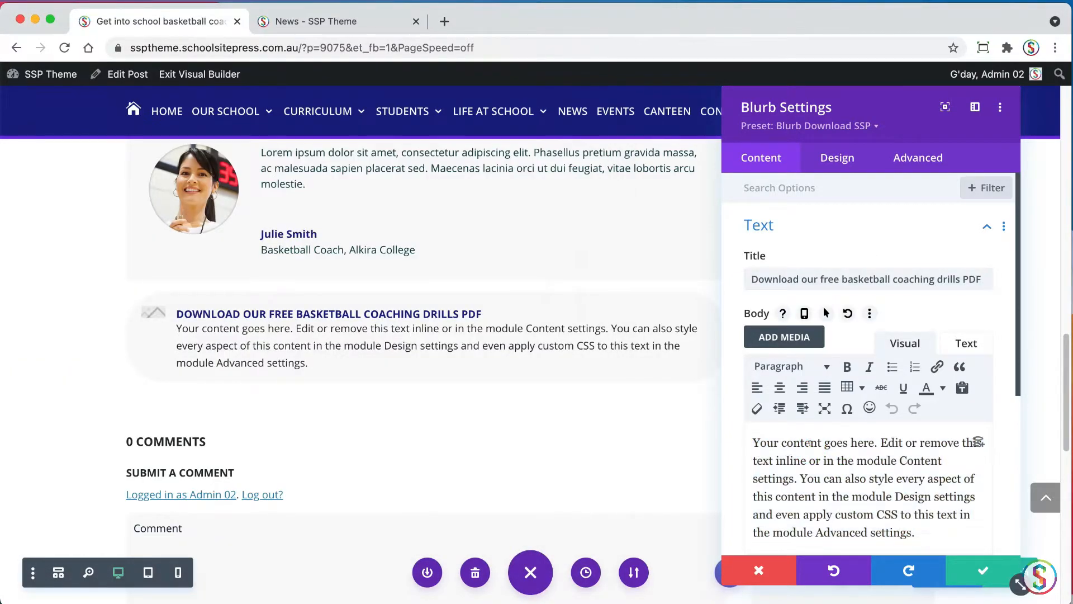
{"action": "key", "text": "super+v"}
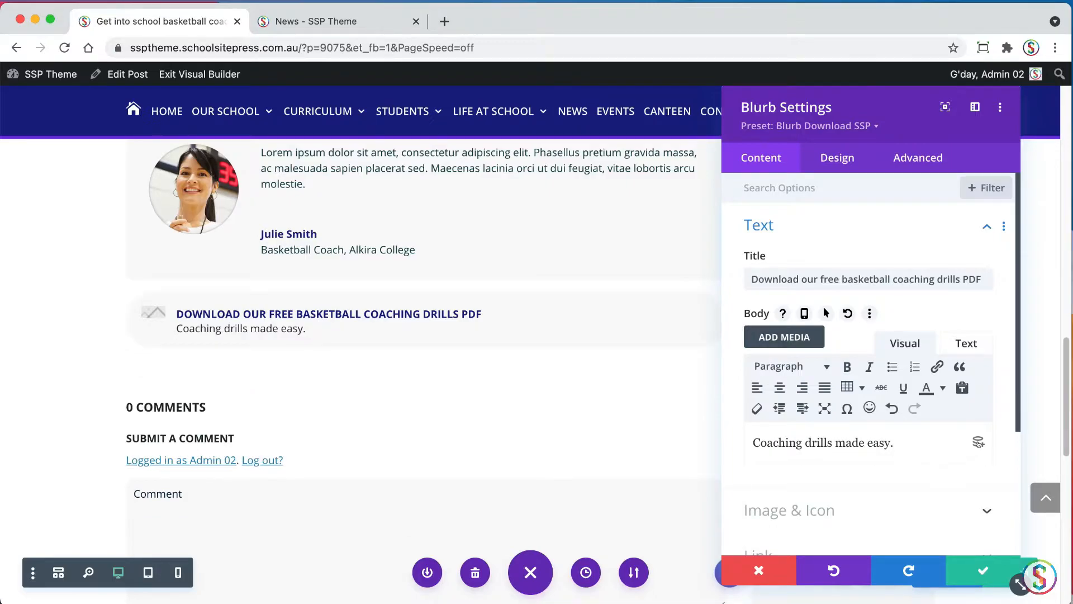
{"action": "scroll", "coordinate": [978, 447], "scroll_direction": "down", "scroll_amount": 4}
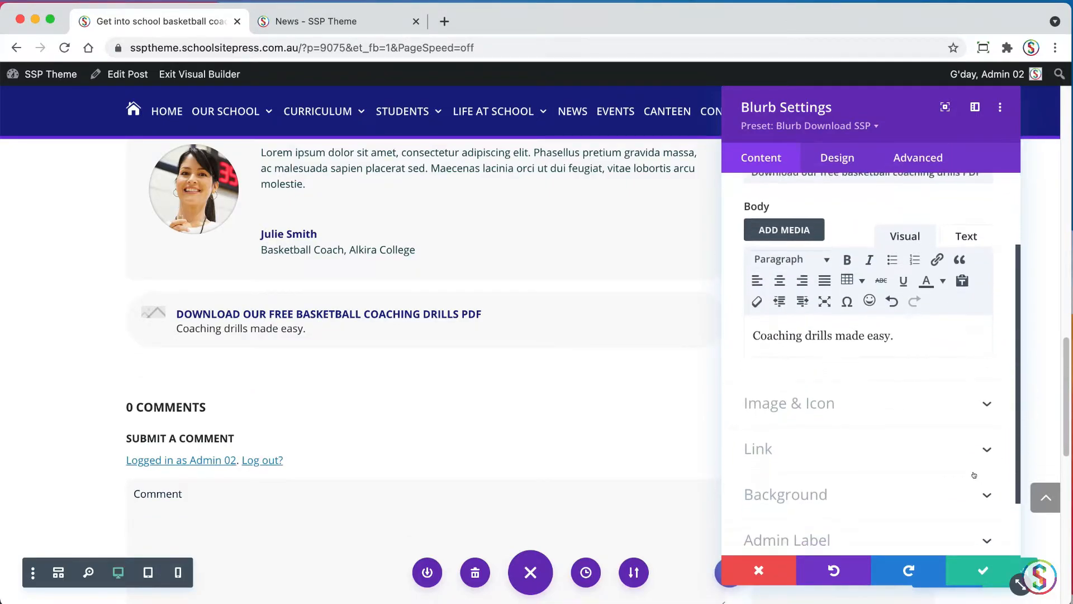
{"action": "key", "text": "super+Tab"}
Step: Switch the blurb from image to icon and choose the download arrow icon
{"action": "left_click", "coordinate": [824, 419]}
{"action": "left_click", "coordinate": [816, 407]}
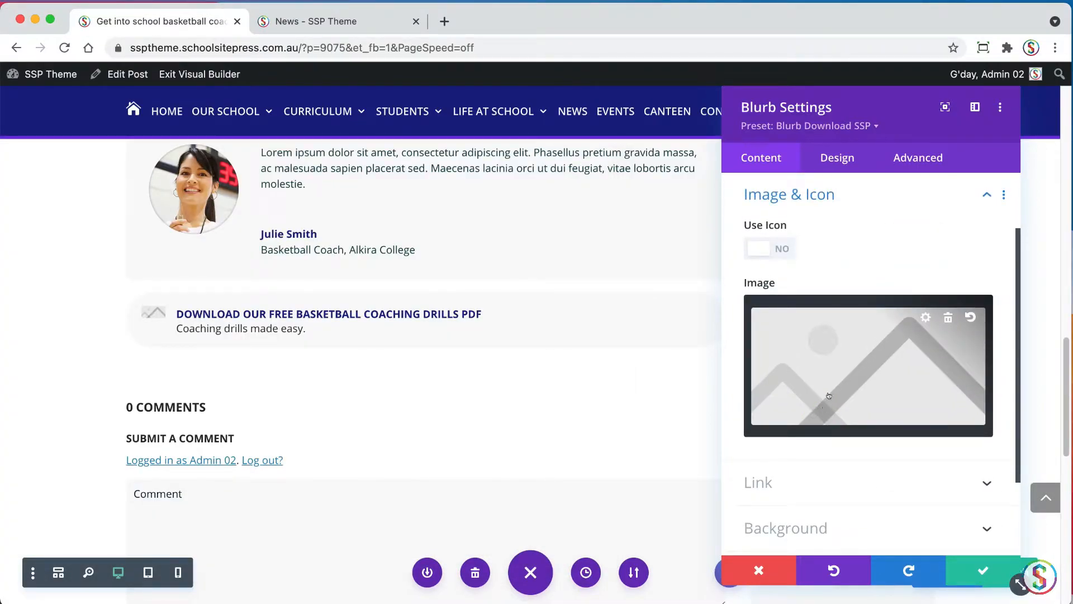
{"action": "left_click", "coordinate": [765, 246]}
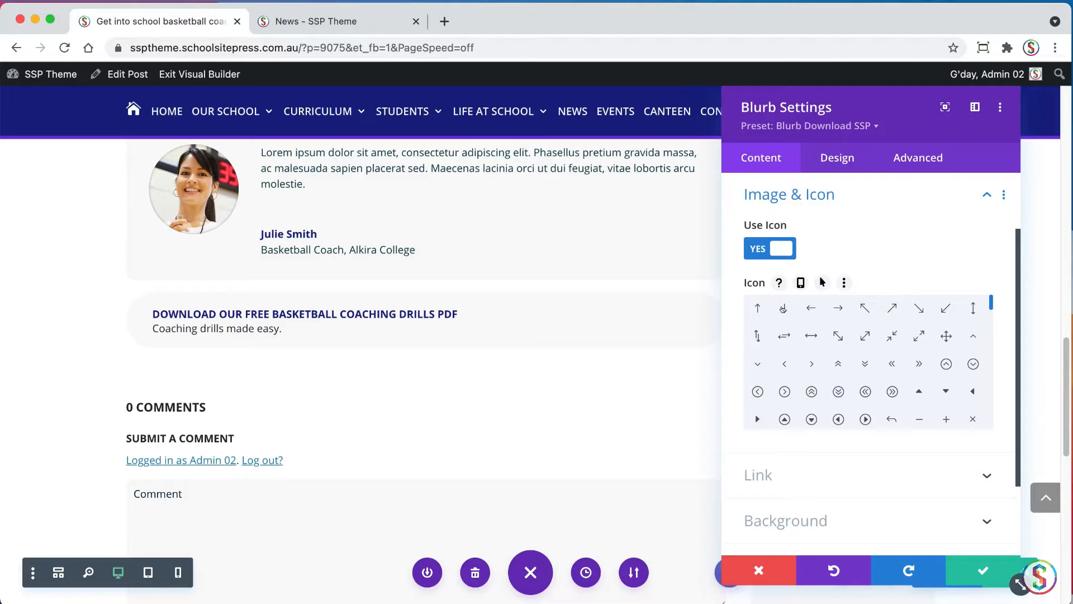
{"action": "scroll", "coordinate": [986, 313], "scroll_direction": "down", "scroll_amount": 2}
{"action": "left_click_drag", "start_coordinate": [985, 313], "coordinate": [970, 369]}
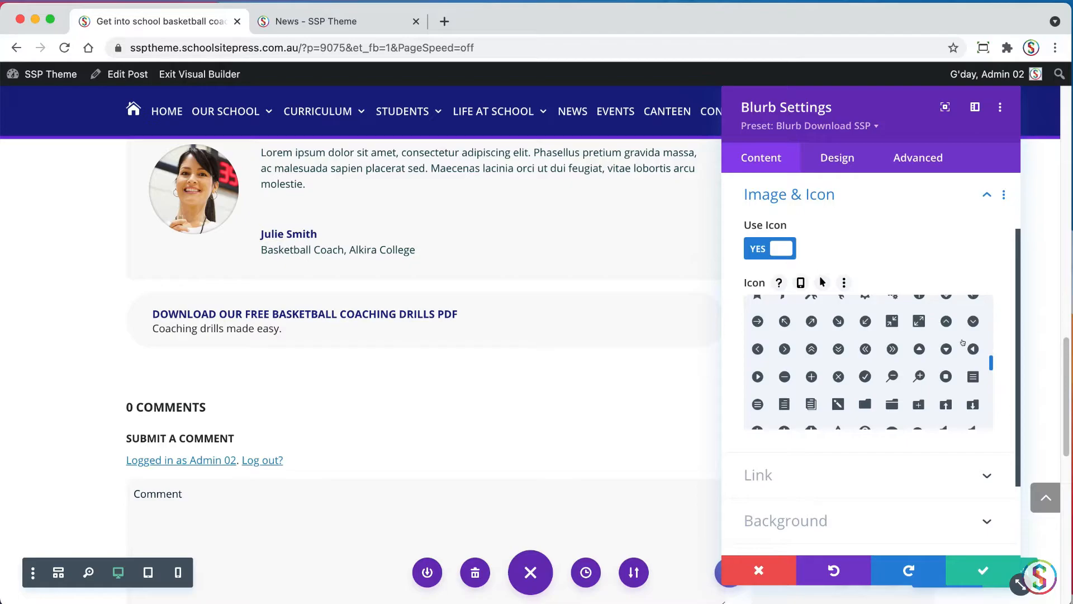
{"action": "left_click", "coordinate": [987, 363]}
{"action": "left_click_drag", "start_coordinate": [991, 362], "coordinate": [991, 359]}
{"action": "left_click", "coordinate": [945, 327]}
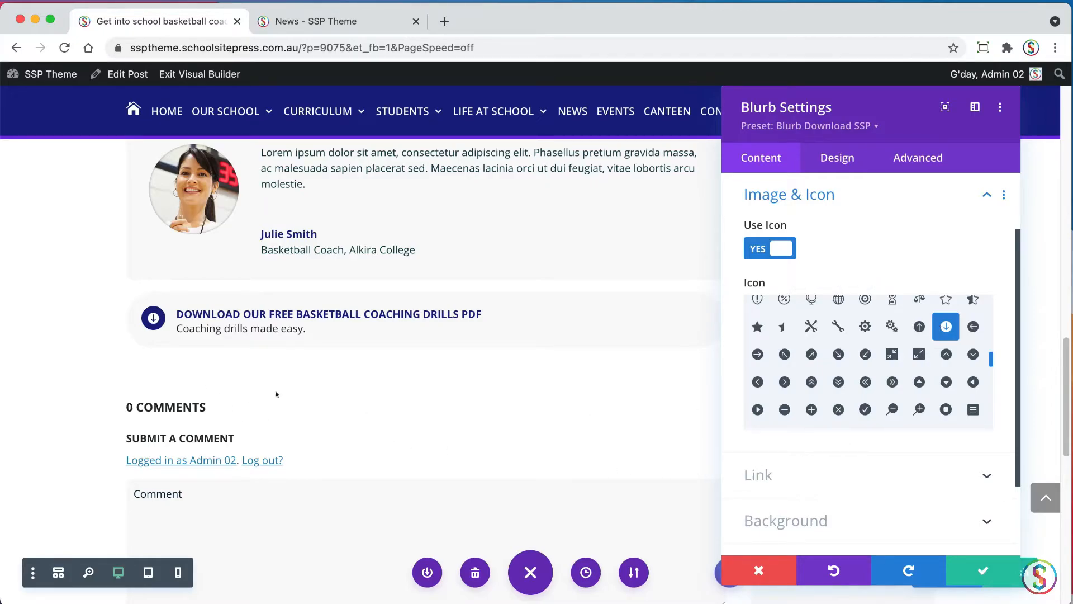
{"action": "left_click", "coordinate": [824, 470]}
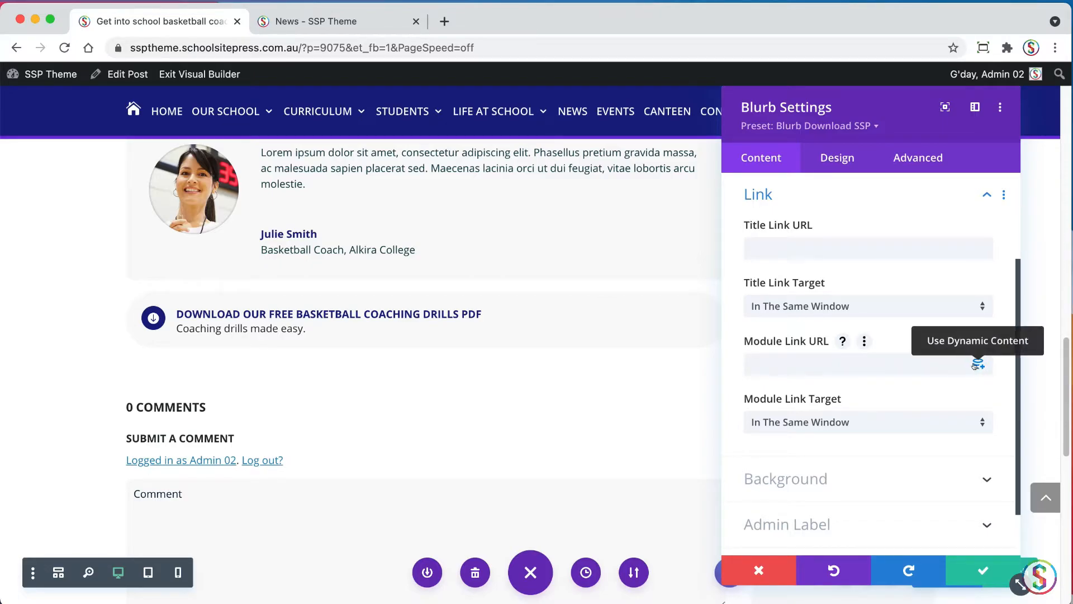
Step: Link the blurb dynamically to the Coaching Made Easy Training Drills media file
{"action": "left_click", "coordinate": [975, 366]}
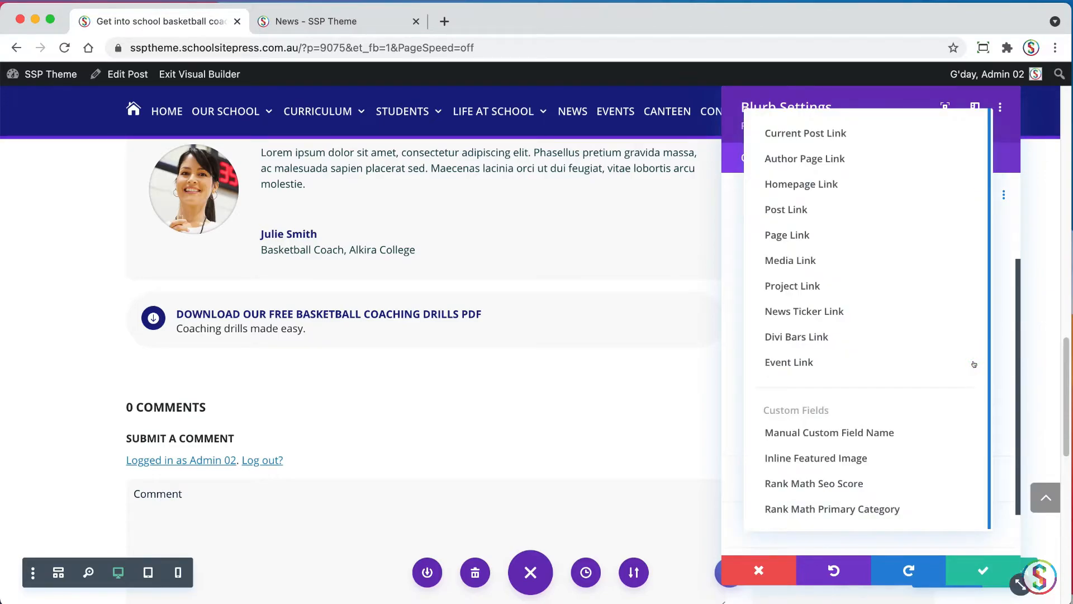
{"action": "left_click", "coordinate": [833, 261]}
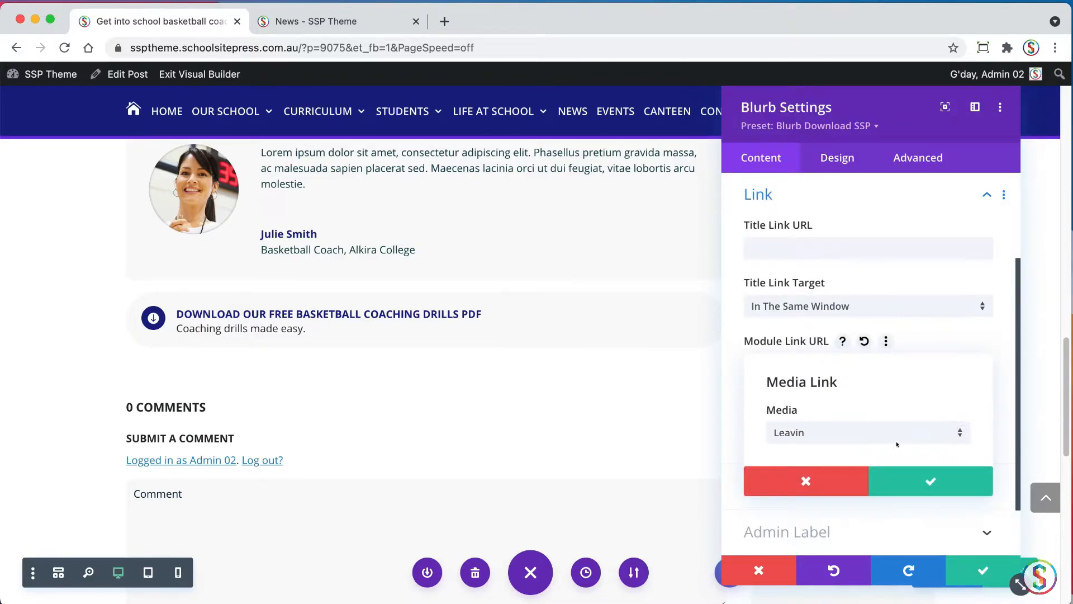
{"action": "left_click", "coordinate": [835, 432]}
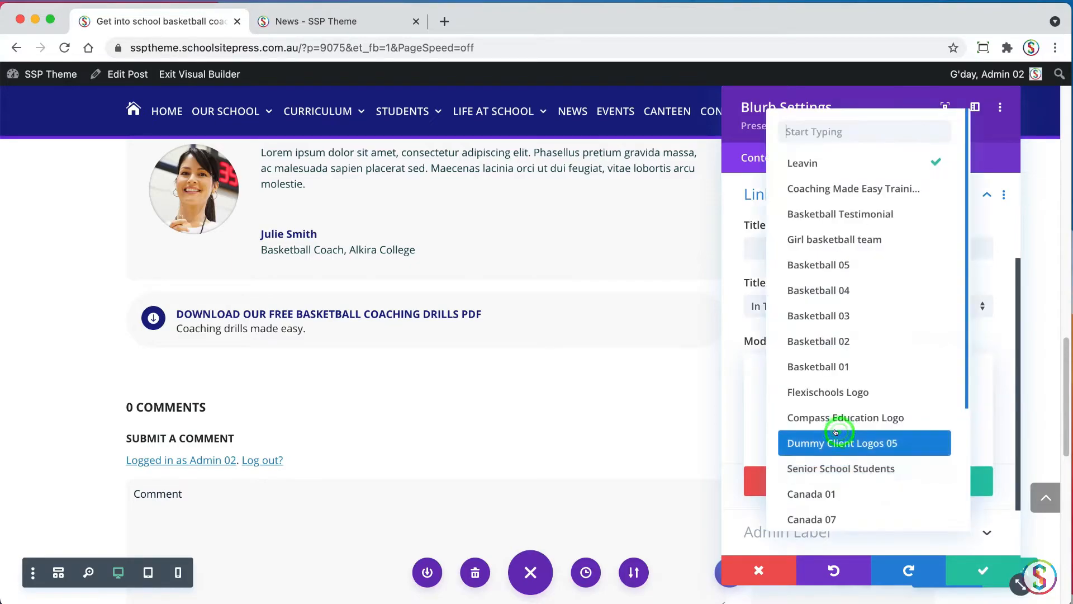
{"action": "left_click", "coordinate": [801, 188]}
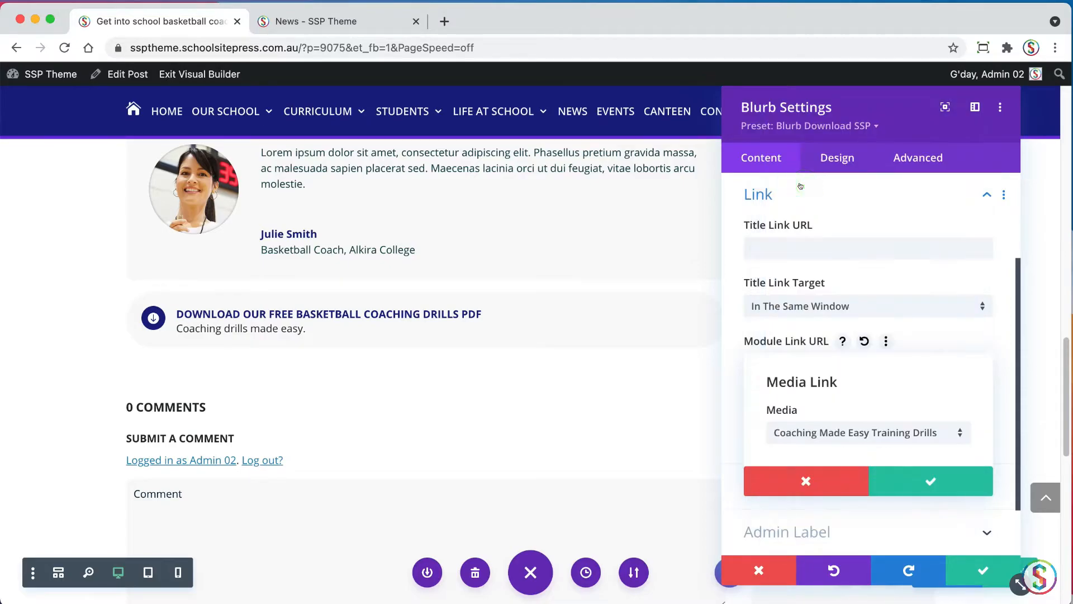
{"action": "left_click", "coordinate": [928, 480]}
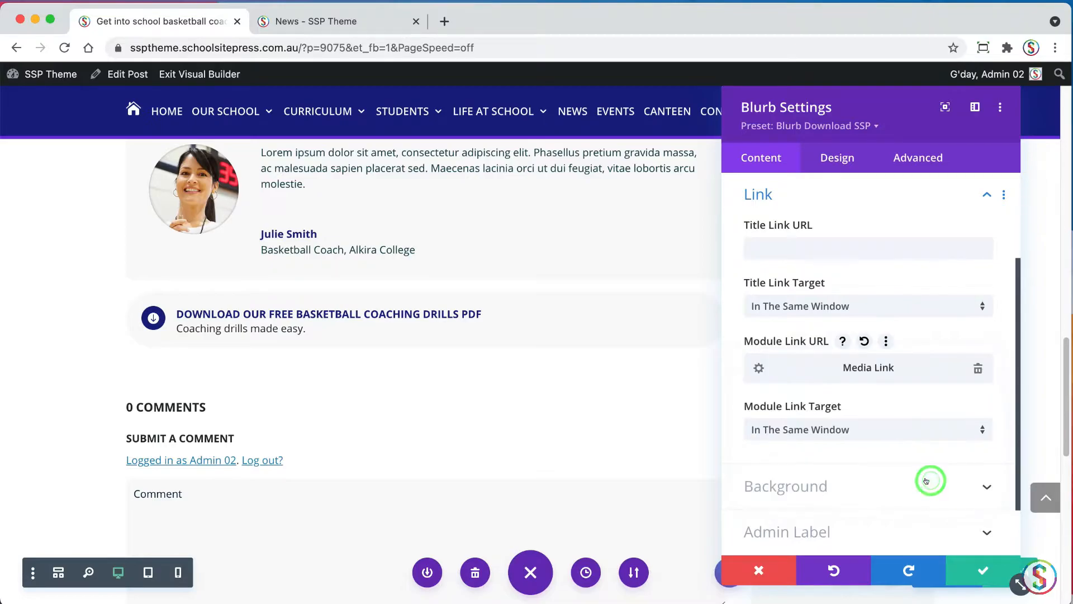
Step: Set the module link target to open in a new tab and save the blurb
{"action": "left_click", "coordinate": [810, 430]}
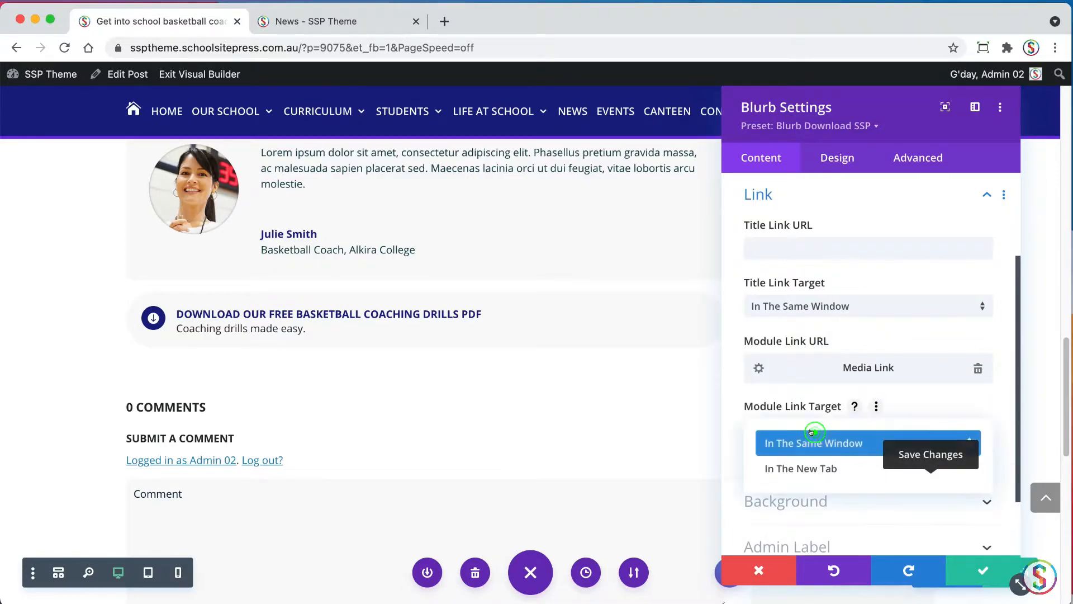
{"action": "left_click", "coordinate": [802, 467]}
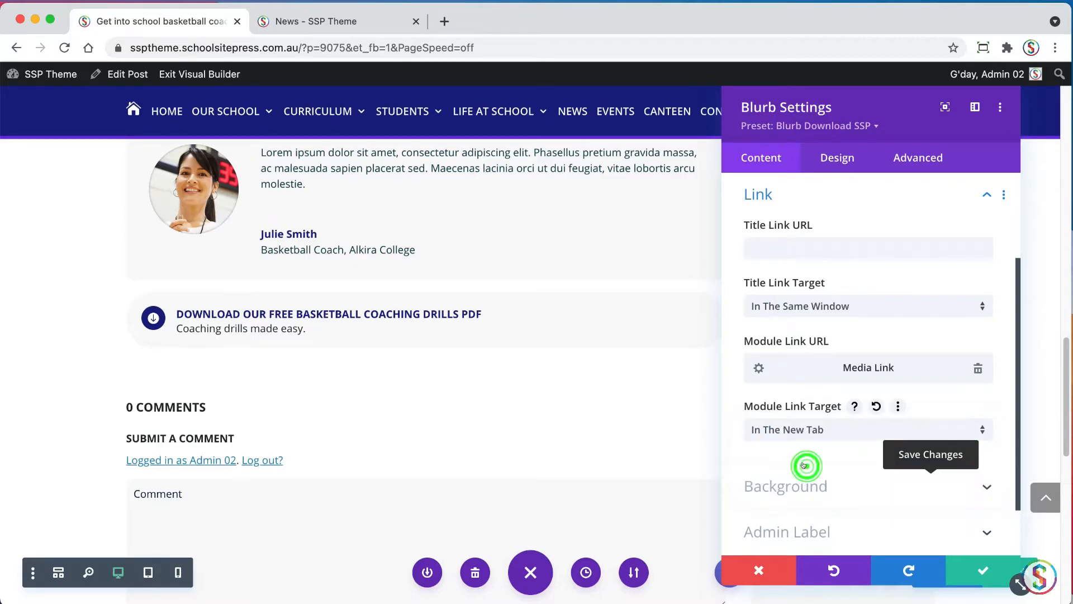
{"action": "left_click_drag", "start_coordinate": [1018, 450], "coordinate": [1012, 473]}
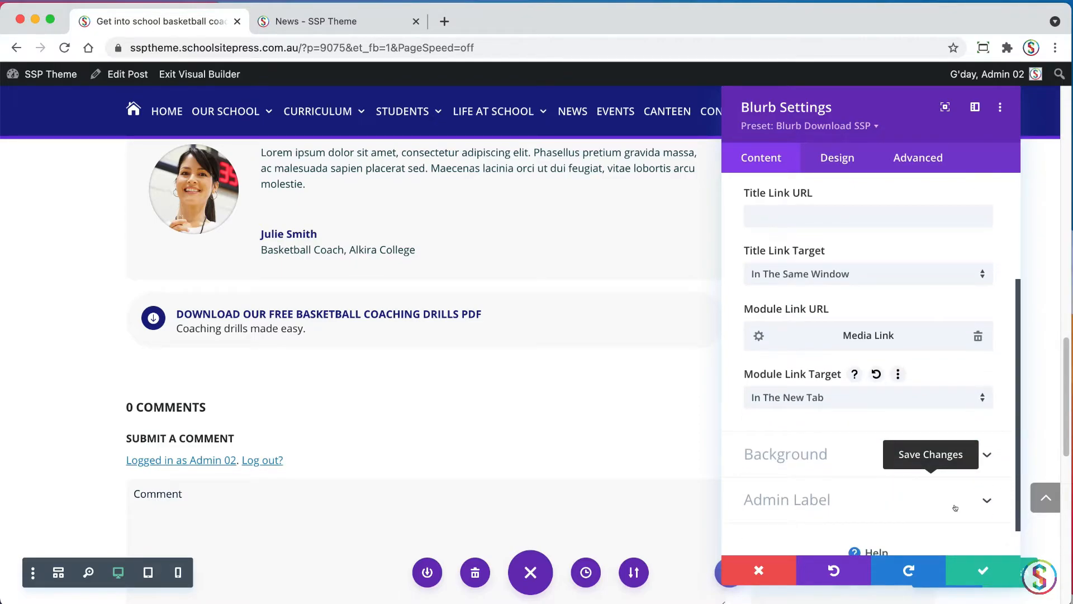
{"action": "left_click", "coordinate": [973, 571]}
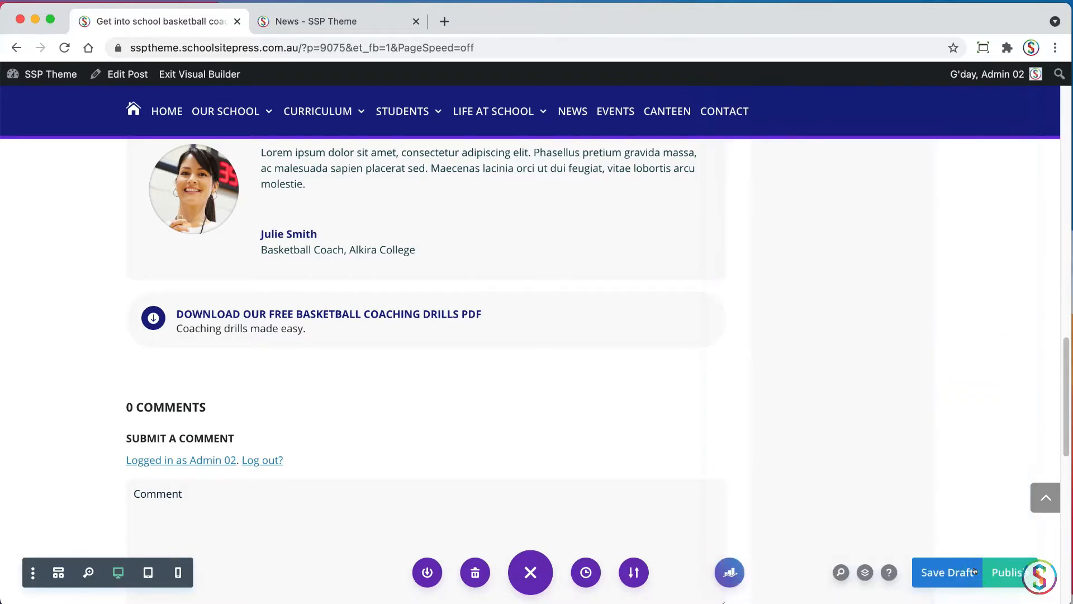
{"action": "key", "text": "super+Tab"}
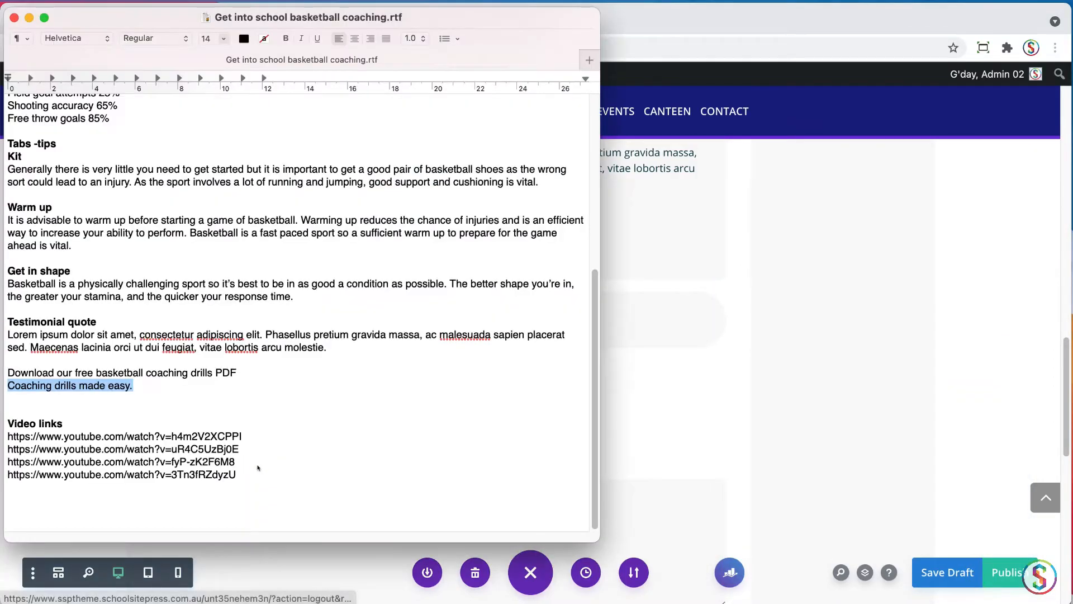
{"action": "left_click", "coordinate": [34, 412]}
Step: Insert a Video Slider module below the download blurb via the 'video' module search
{"action": "left_click", "coordinate": [688, 431]}
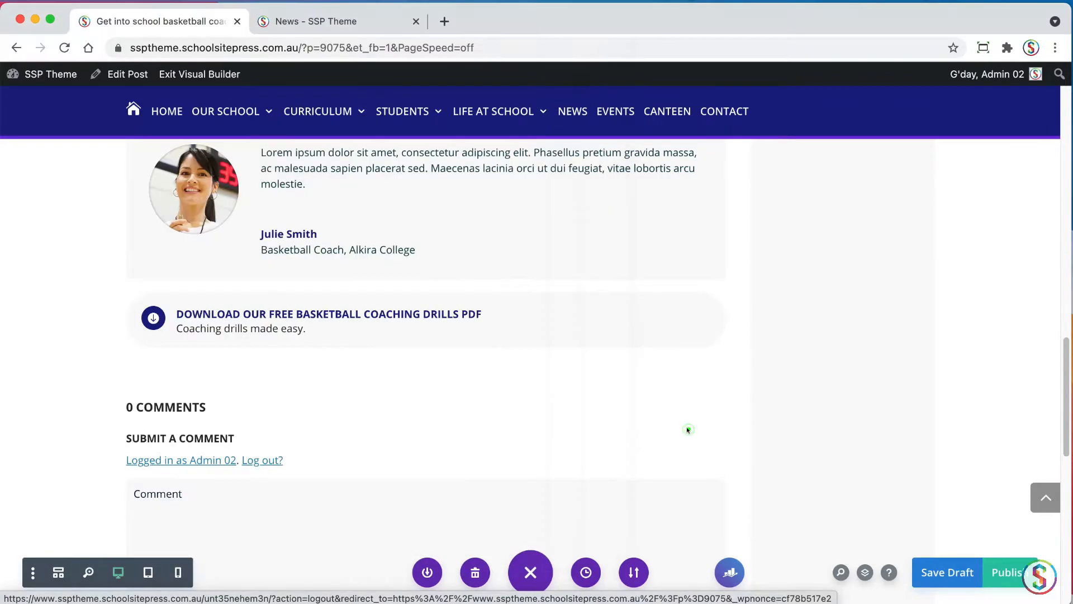
{"action": "scroll", "coordinate": [1065, 374], "scroll_direction": "down", "scroll_amount": 1}
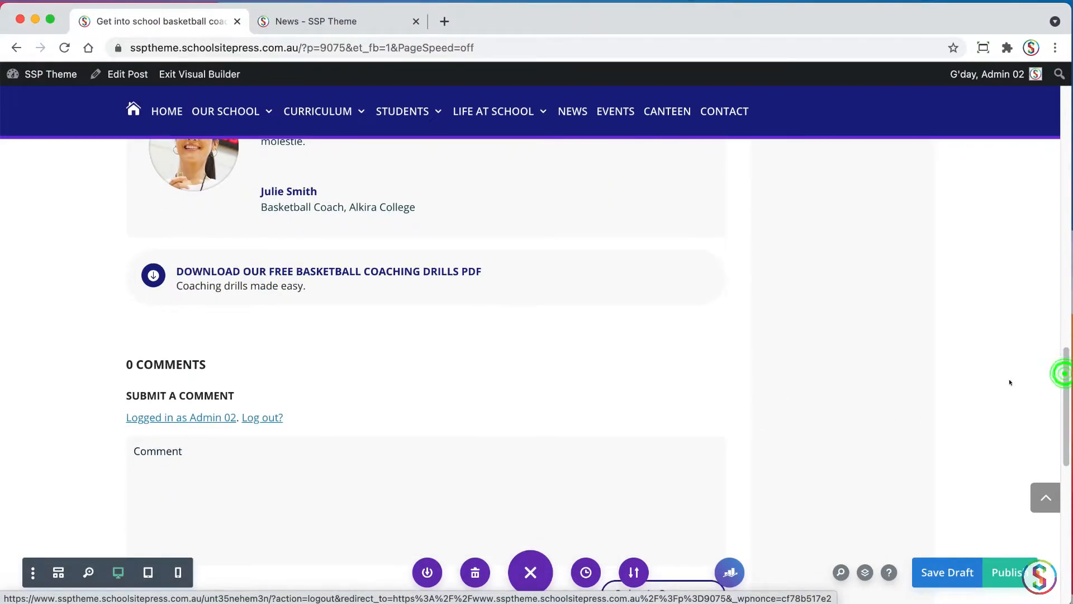
{"action": "left_click", "coordinate": [424, 289]}
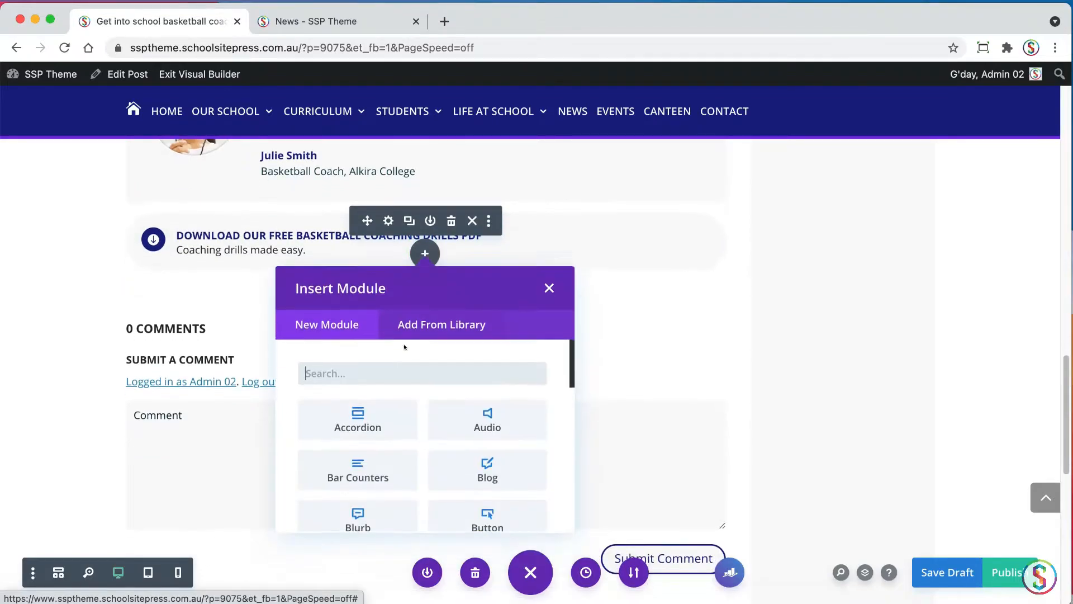
{"action": "type", "text": "video"}
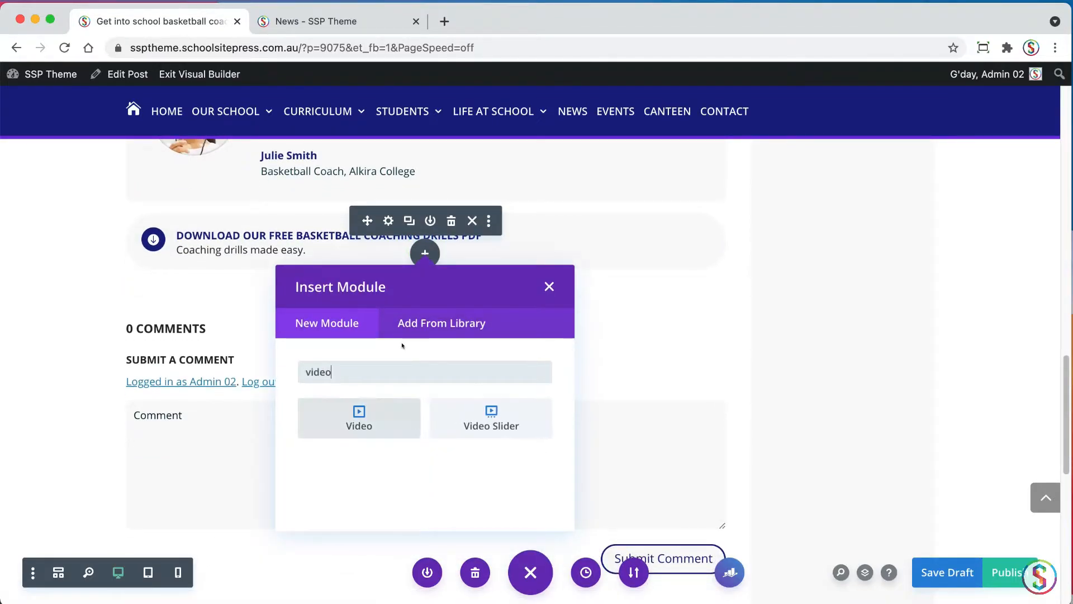
{"action": "left_click", "coordinate": [491, 414]}
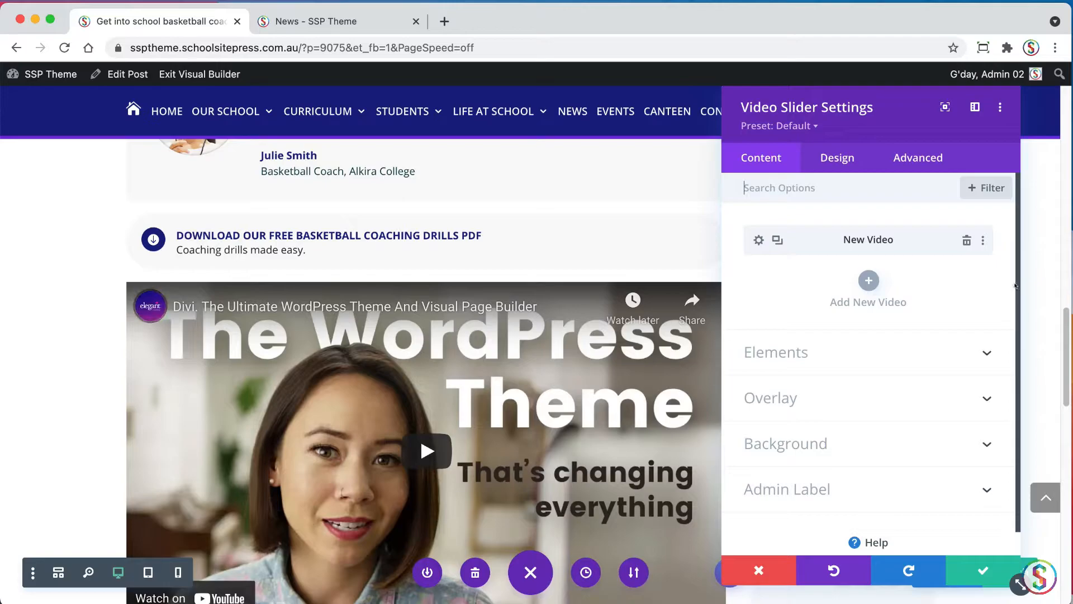
Step: Duplicate the default video entry so the slider holds four videos
{"action": "left_click", "coordinate": [776, 240]}
{"action": "left_click", "coordinate": [775, 278]}
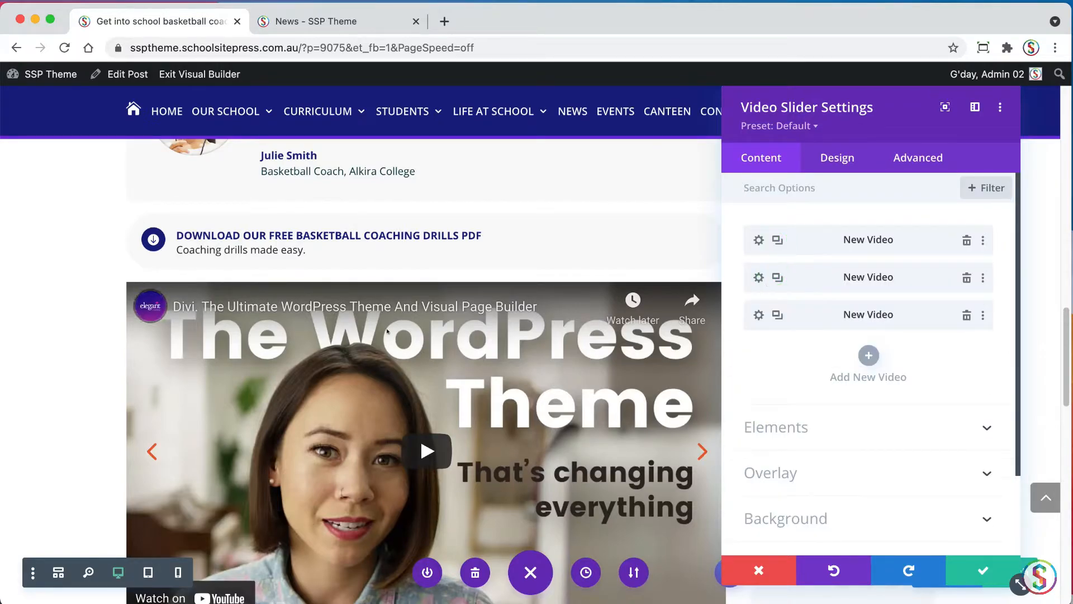
{"action": "key", "text": "super+Tab"}
{"action": "key", "text": "super+Tab"}
{"action": "left_click", "coordinate": [776, 315]}
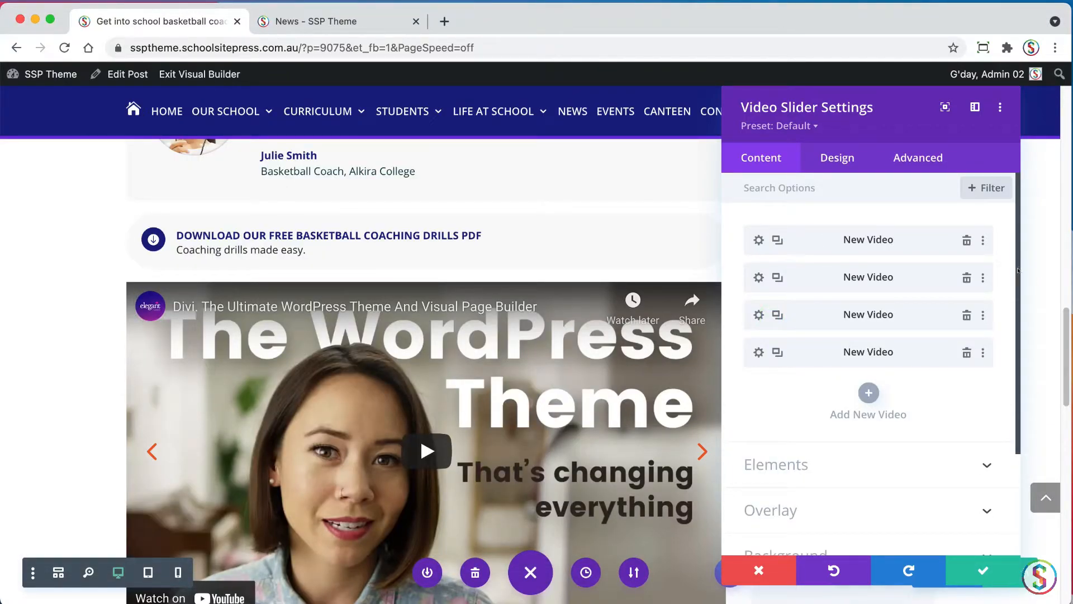
{"action": "scroll", "coordinate": [1041, 359], "scroll_direction": "down", "scroll_amount": 3}
{"action": "scroll", "coordinate": [1041, 359], "scroll_direction": "down", "scroll_amount": 1}
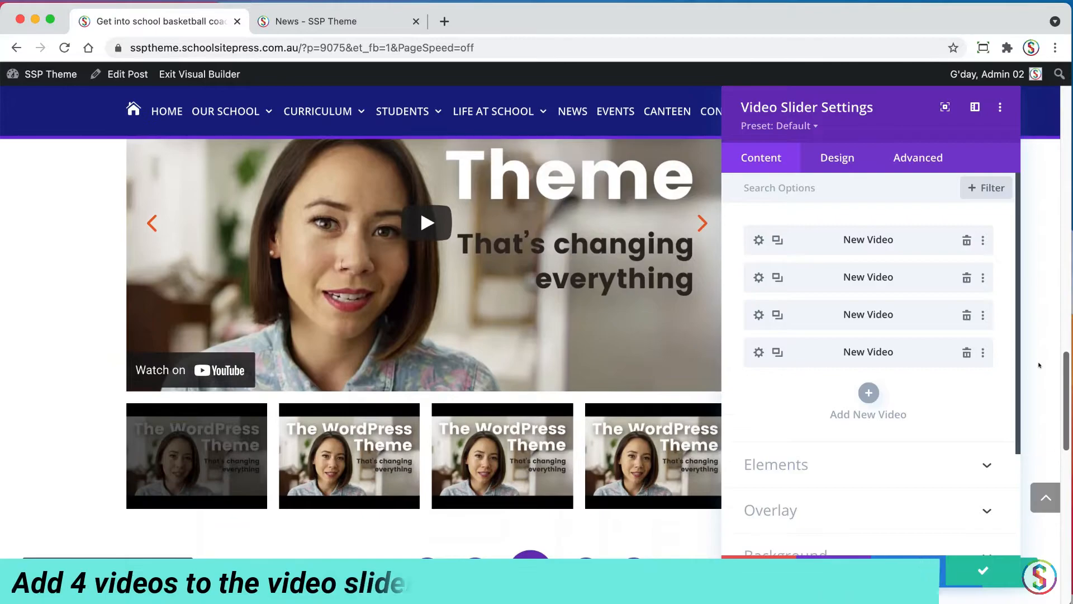
{"action": "scroll", "coordinate": [1066, 355], "scroll_direction": "up", "scroll_amount": 1}
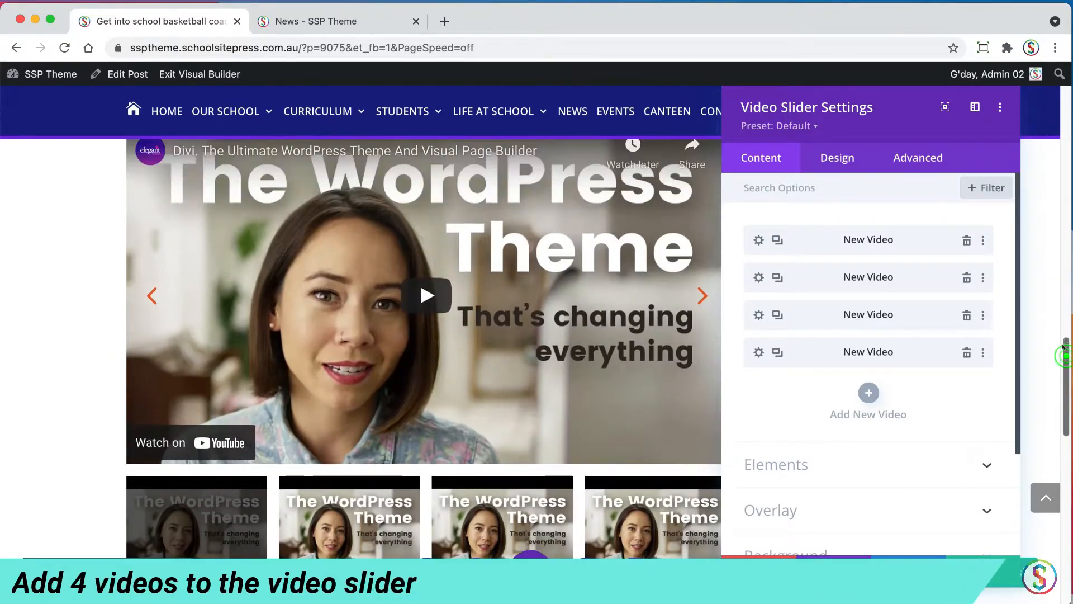
Step: Remove the first video's default clip and choose to add a video from a URL
{"action": "left_click", "coordinate": [757, 239]}
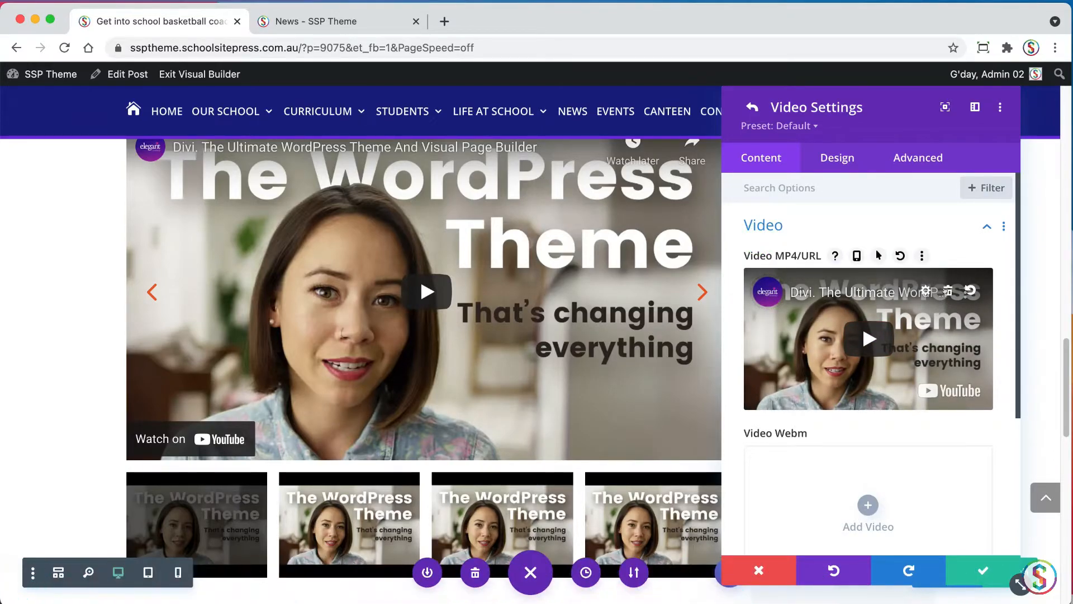
{"action": "left_click", "coordinate": [946, 290]}
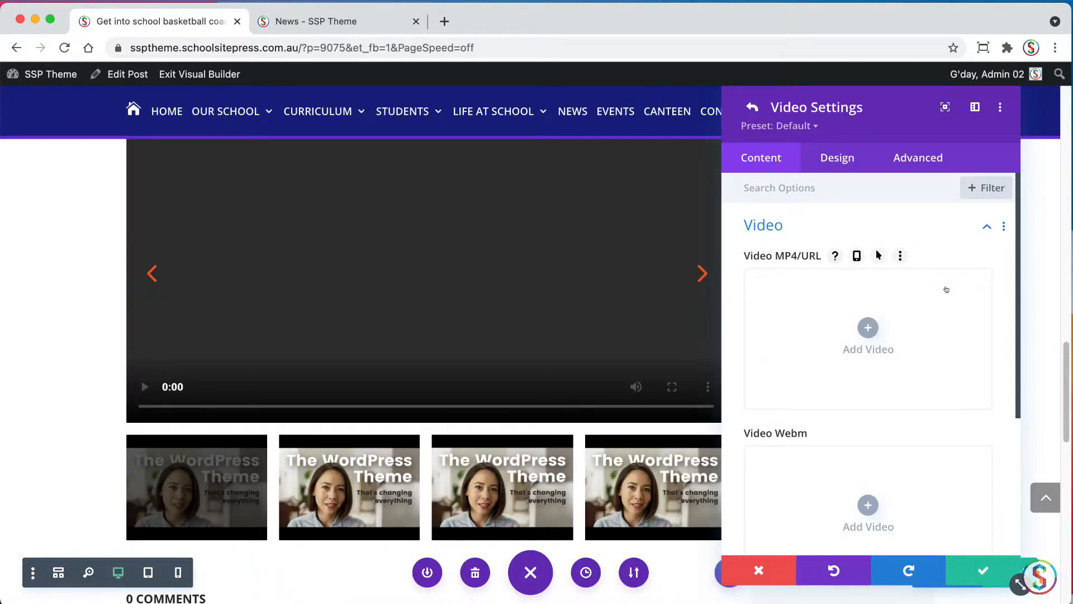
{"action": "left_click", "coordinate": [867, 327]}
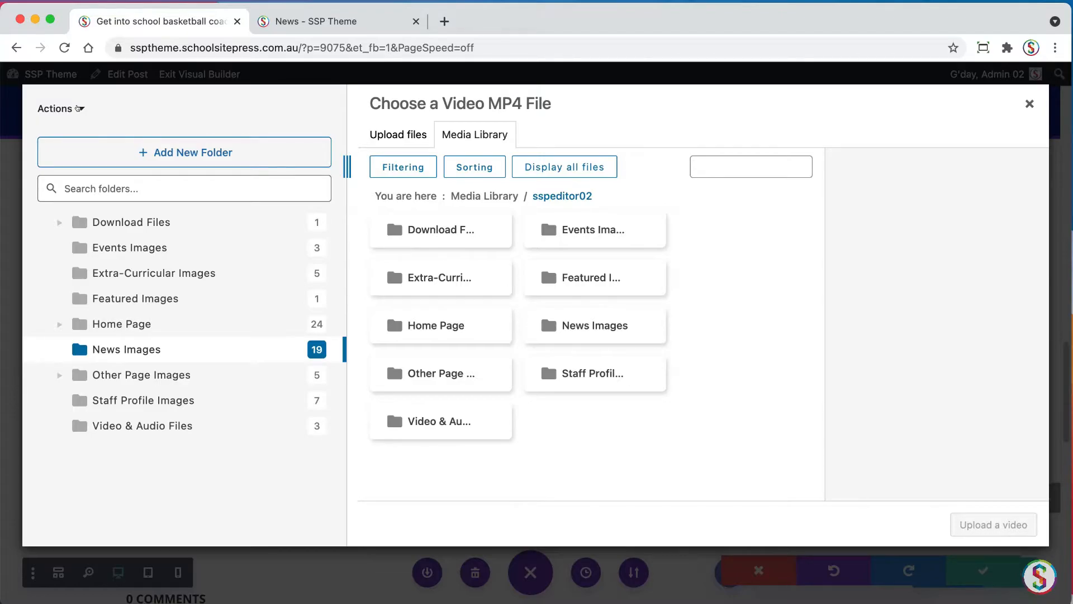
{"action": "left_click", "coordinate": [79, 108]}
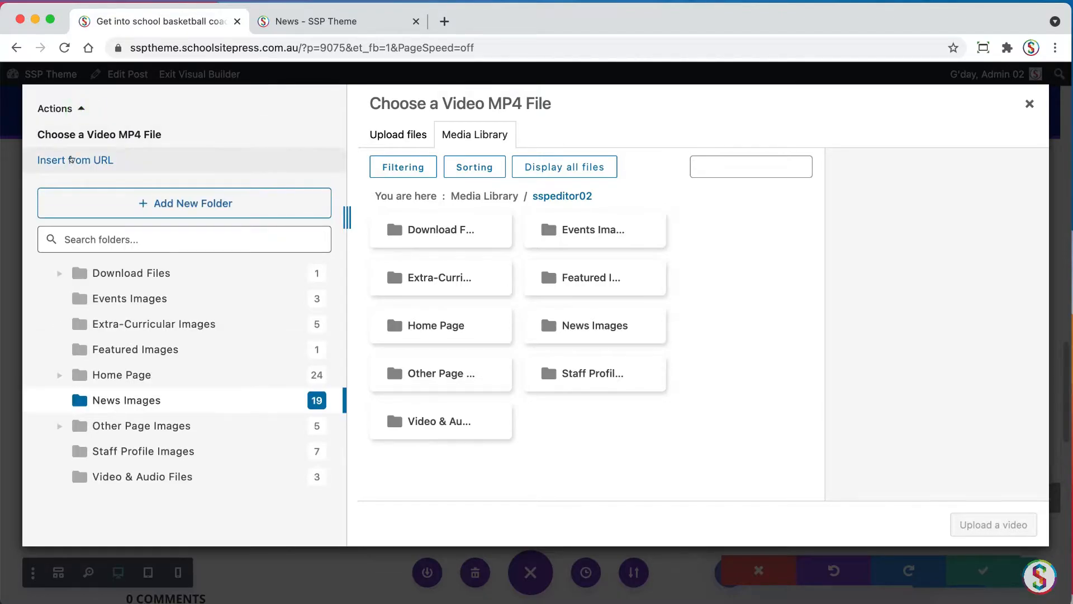
{"action": "left_click", "coordinate": [72, 159]}
Step: Insert the first YouTube link from the notes as the first video
{"action": "key", "text": "super+Tab"}
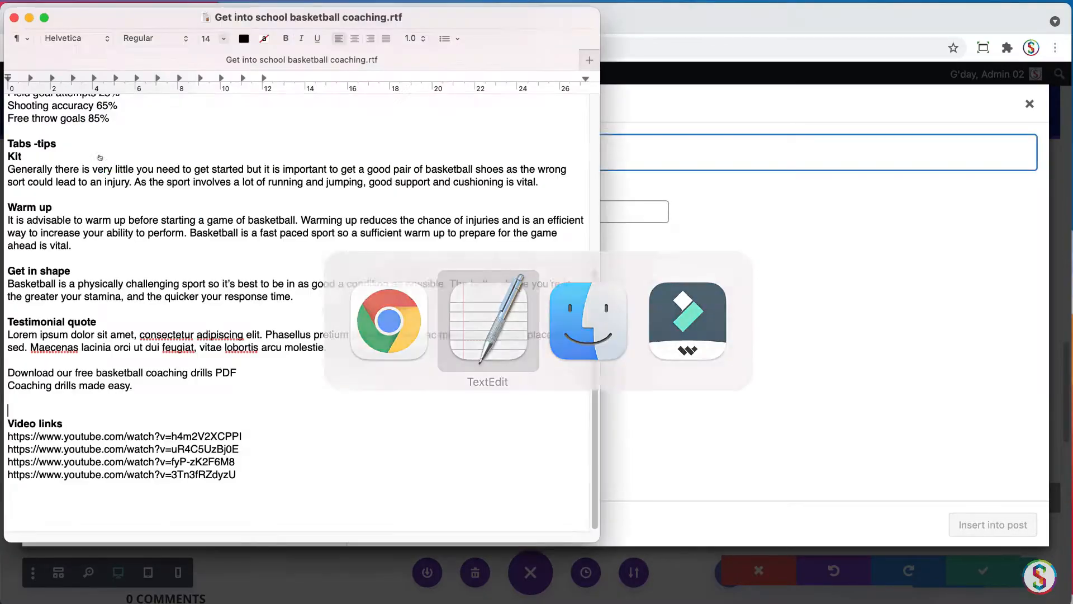
{"action": "left_click_drag", "start_coordinate": [239, 436], "coordinate": [7, 436]}
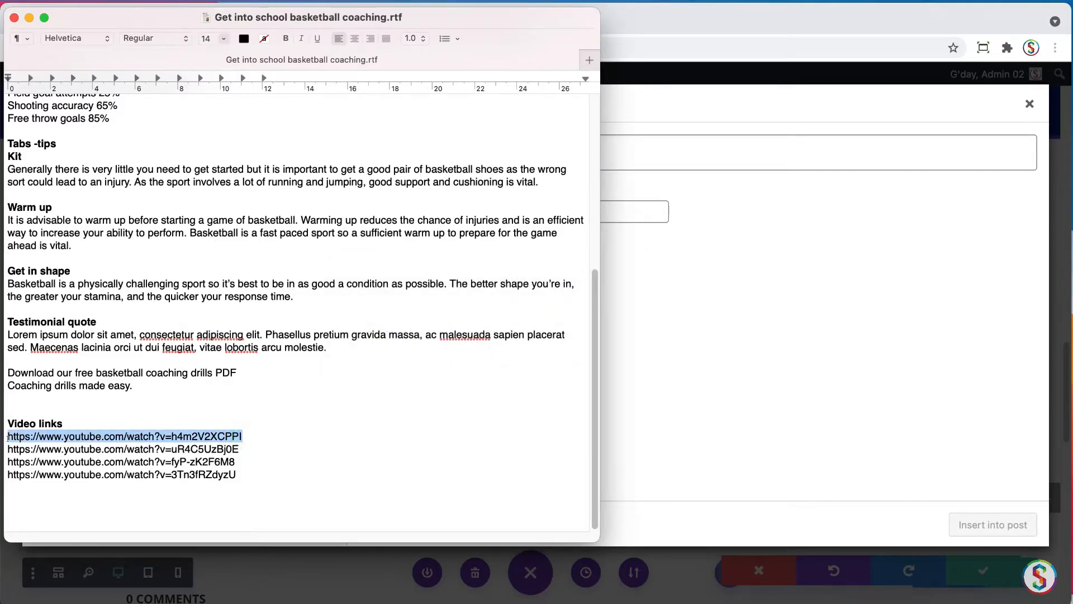
{"action": "key", "text": "super+c"}
{"action": "key", "text": "super+Tab"}
{"action": "left_click", "coordinate": [469, 154]}
{"action": "triple_click", "coordinate": [473, 157]}
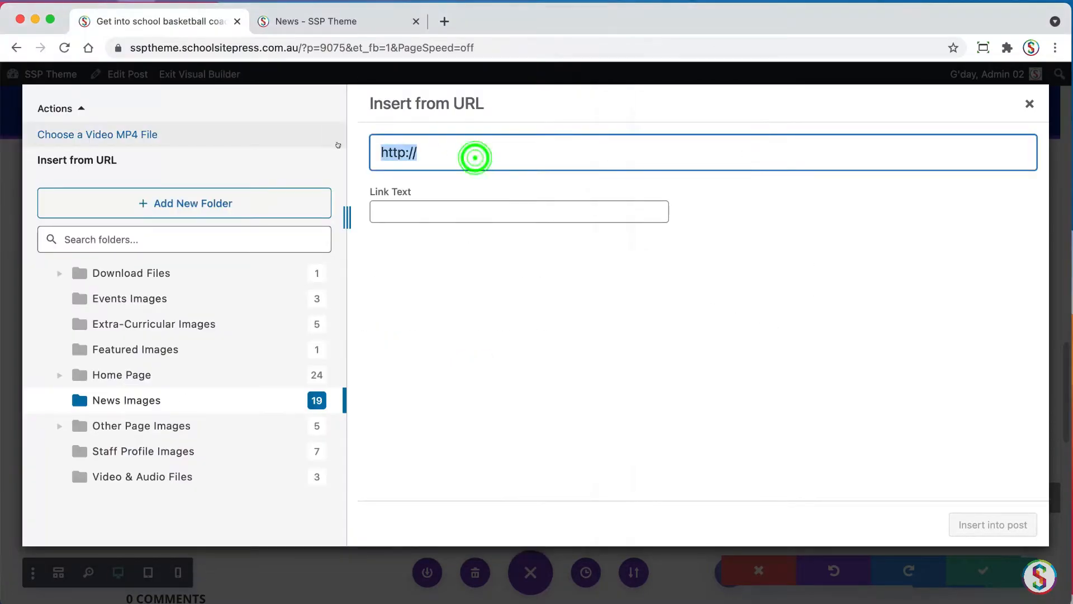
{"action": "key", "text": "super+v"}
{"action": "left_click", "coordinate": [993, 524]}
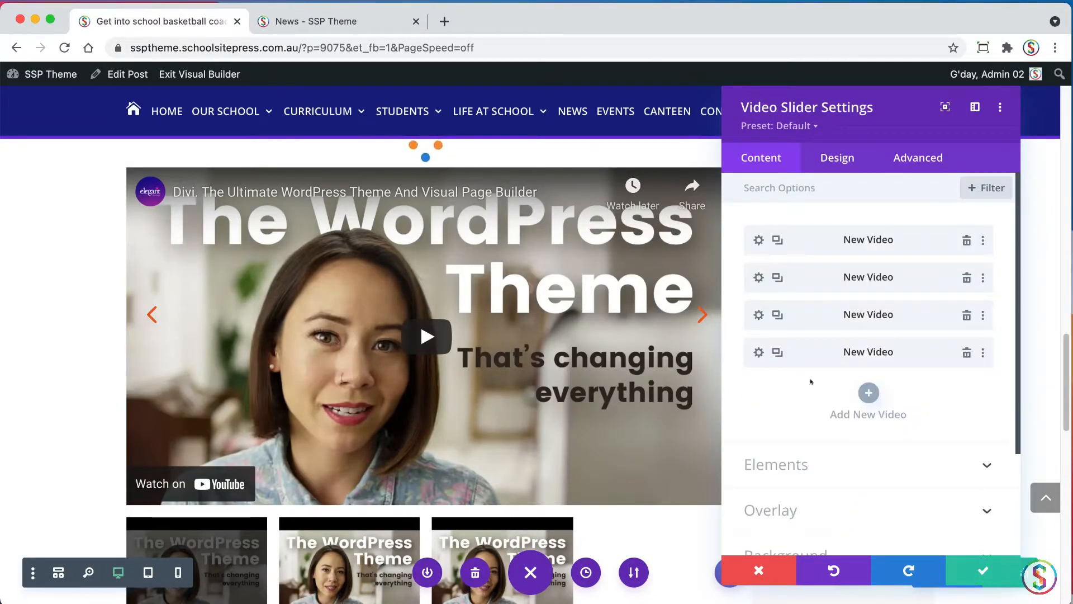
{"action": "left_click", "coordinate": [758, 277]}
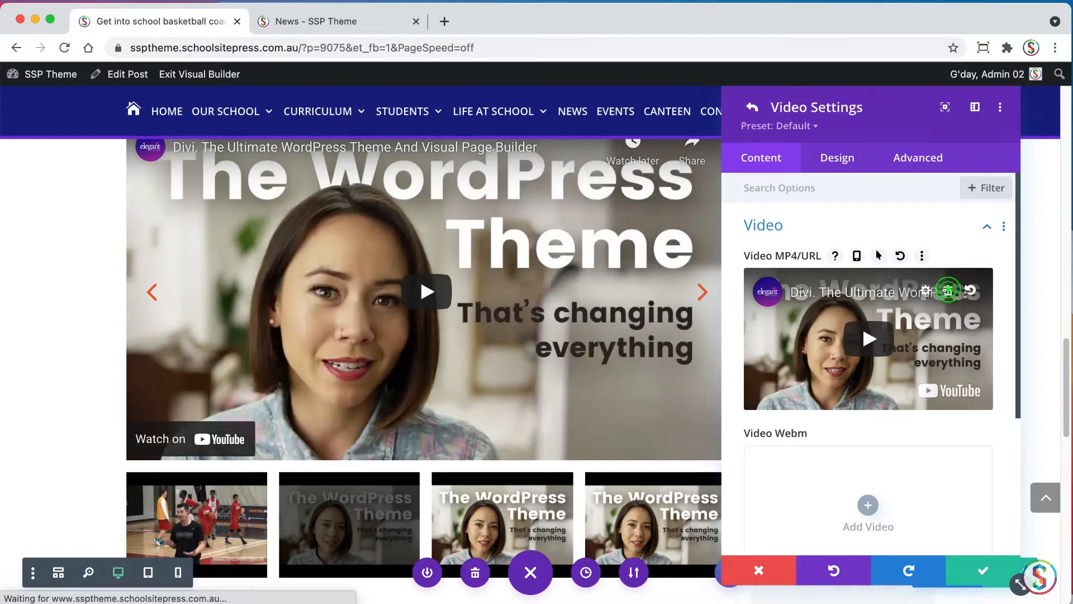
Step: Remove the second video's default clip and switch to adding a video from a URL
{"action": "left_click", "coordinate": [947, 290]}
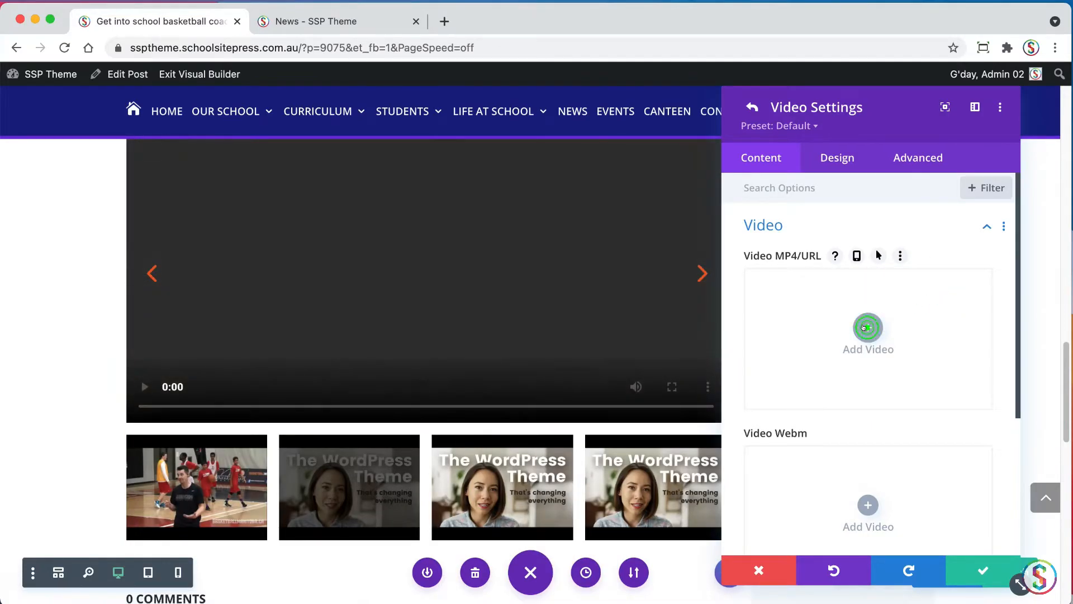
{"action": "left_click", "coordinate": [868, 327]}
{"action": "left_click", "coordinate": [82, 109]}
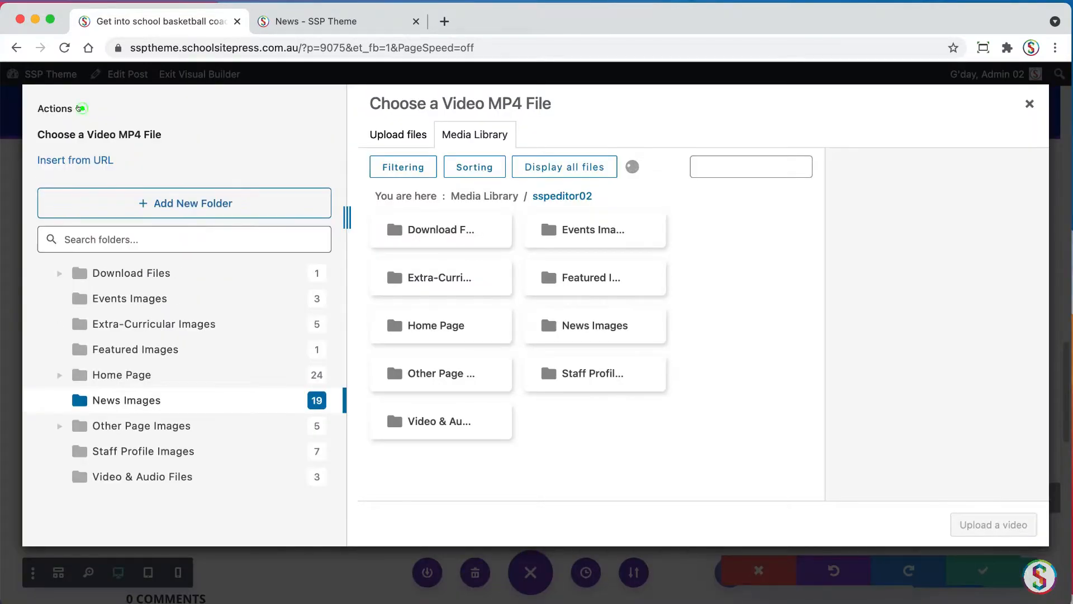
{"action": "left_click", "coordinate": [68, 160]}
Step: Insert the second YouTube link from the notes into the second video entry
{"action": "key", "text": "super+Tab"}
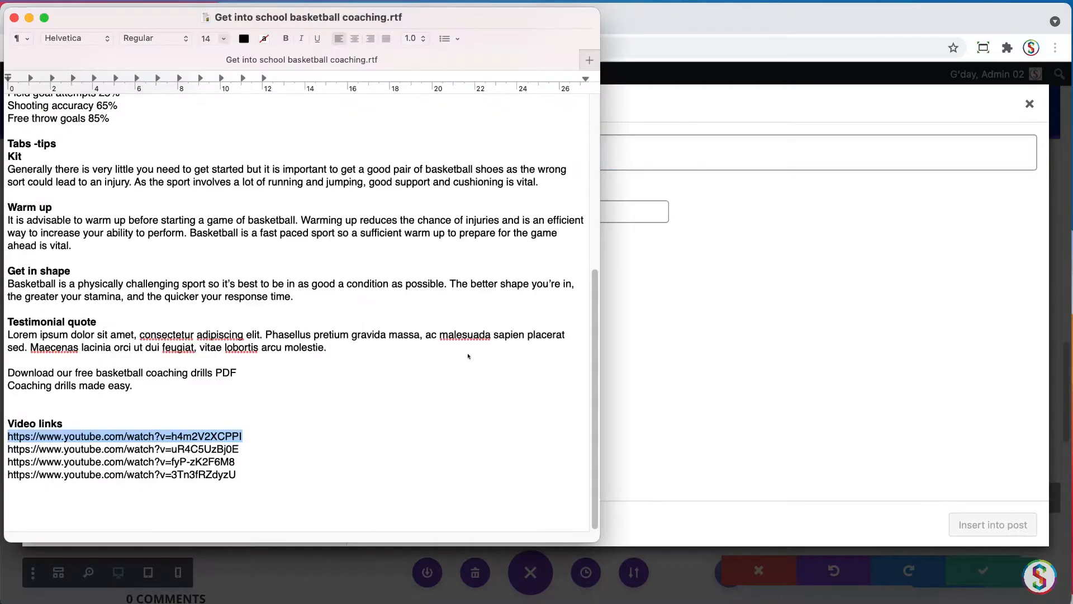
{"action": "left_click_drag", "start_coordinate": [250, 449], "coordinate": [19, 451]}
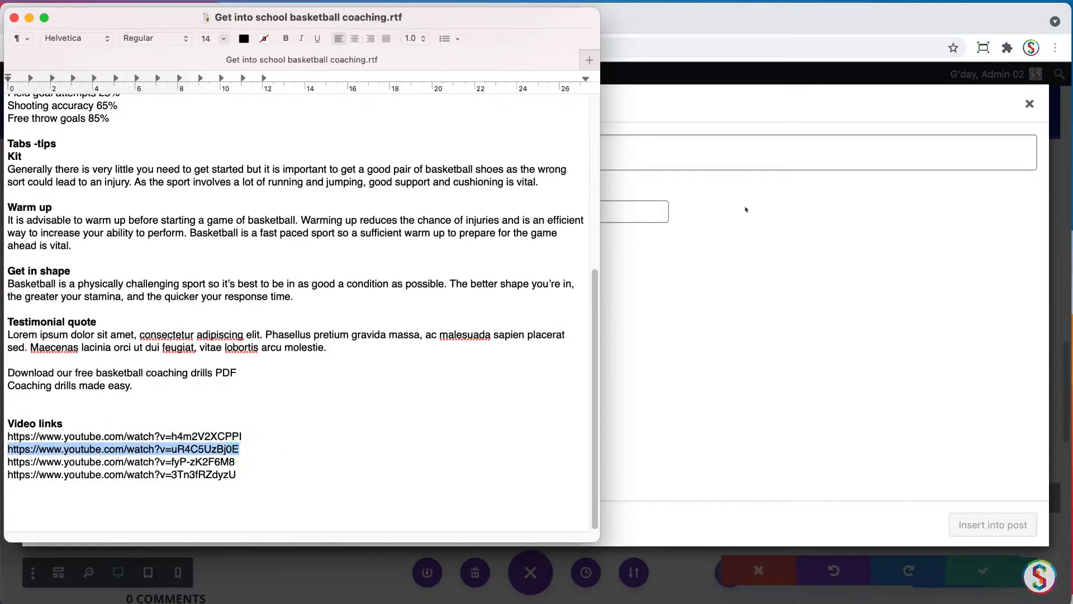
{"action": "left_click", "coordinate": [680, 152]}
{"action": "key", "text": "super+a"}
{"action": "key", "text": "super+v"}
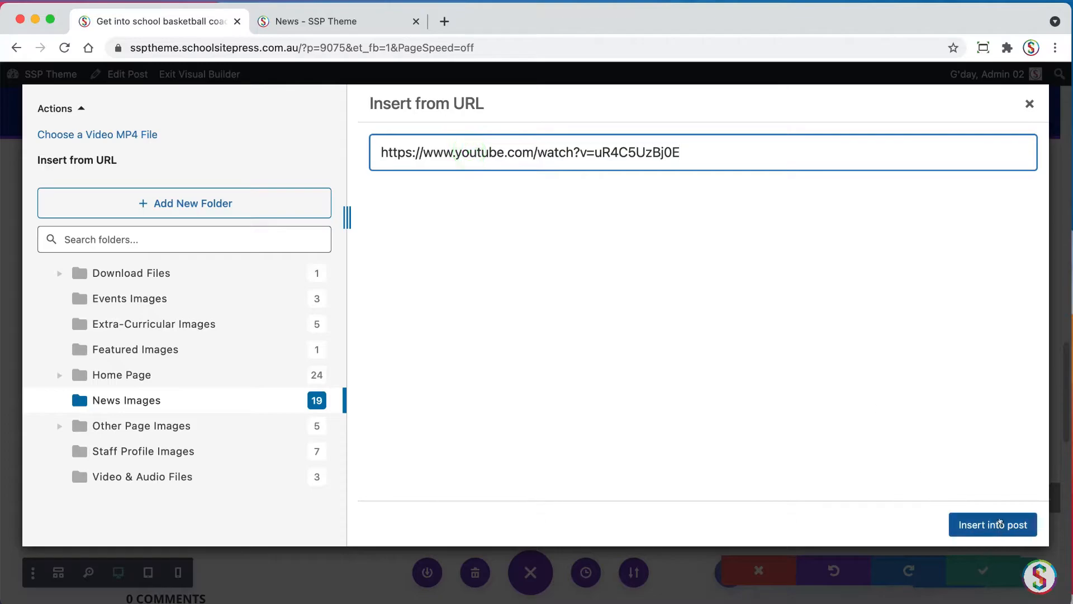
{"action": "left_click", "coordinate": [993, 524]}
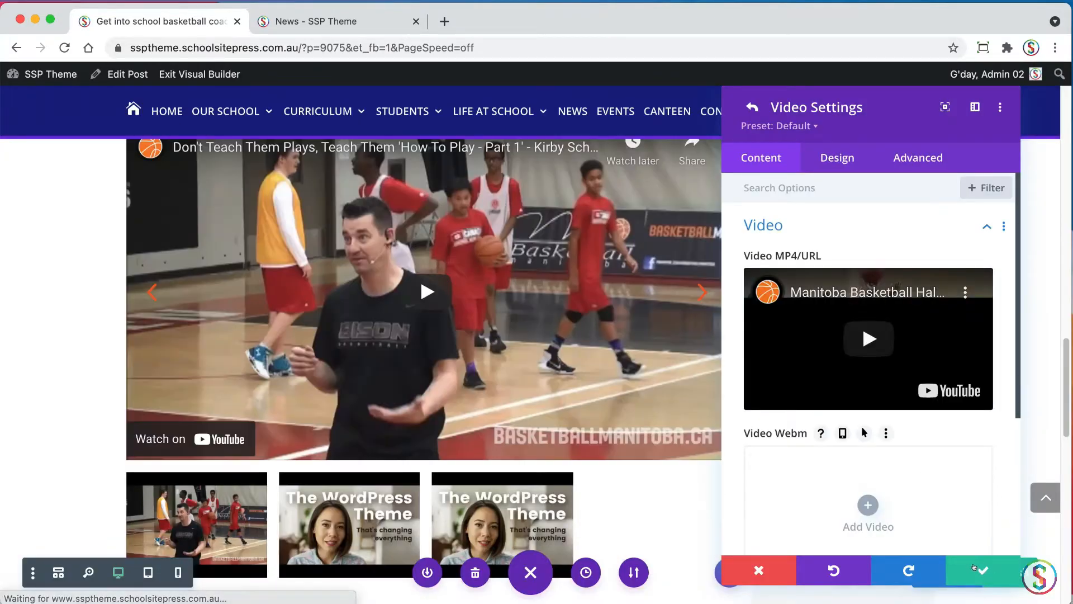
{"action": "left_click", "coordinate": [974, 568]}
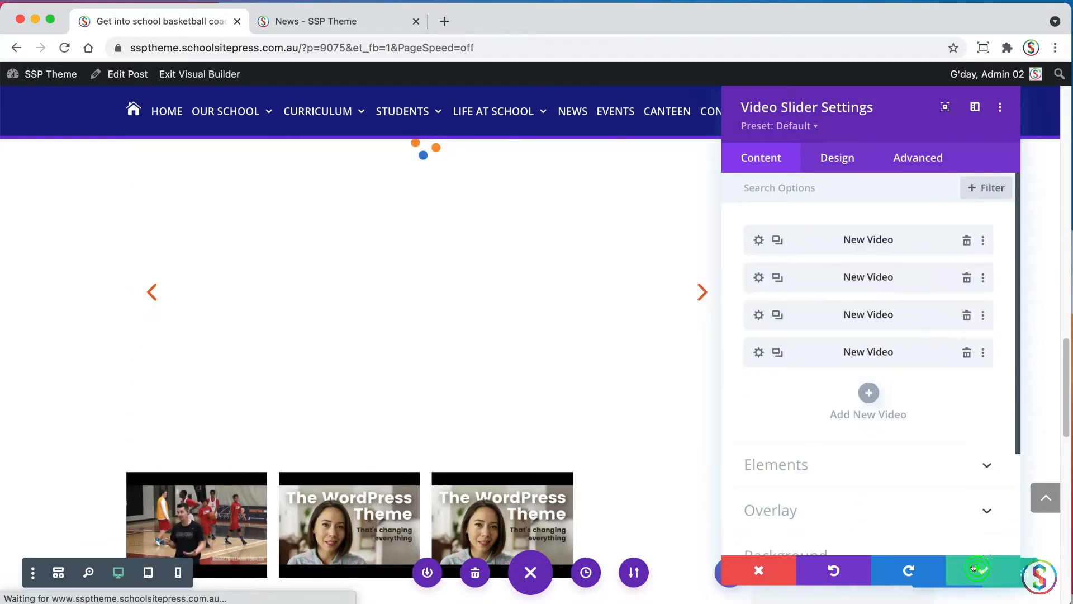
{"action": "left_click", "coordinate": [759, 315]}
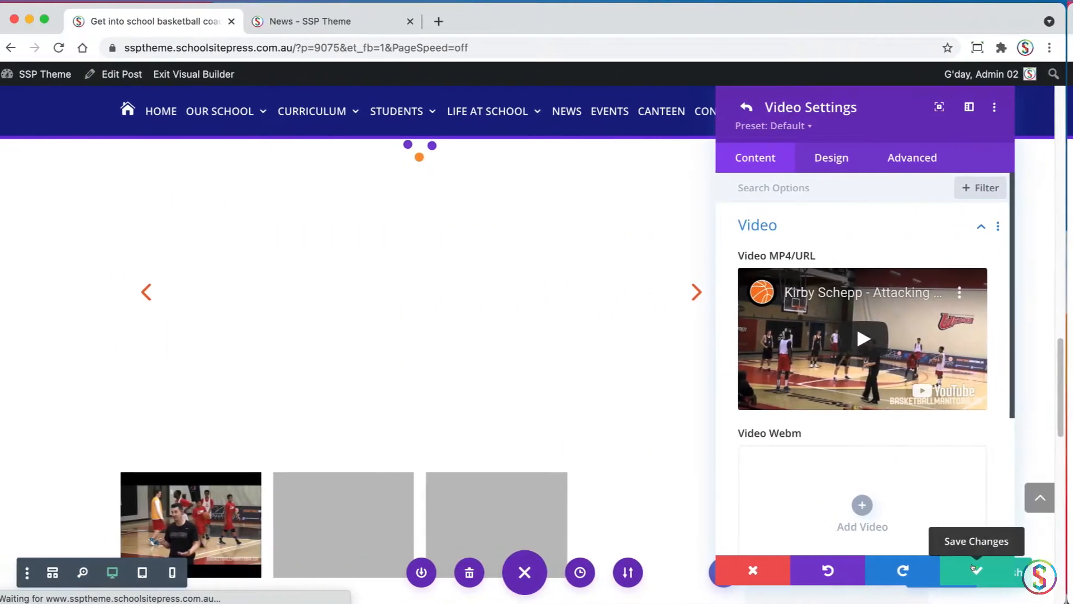
{"action": "left_click", "coordinate": [983, 569]}
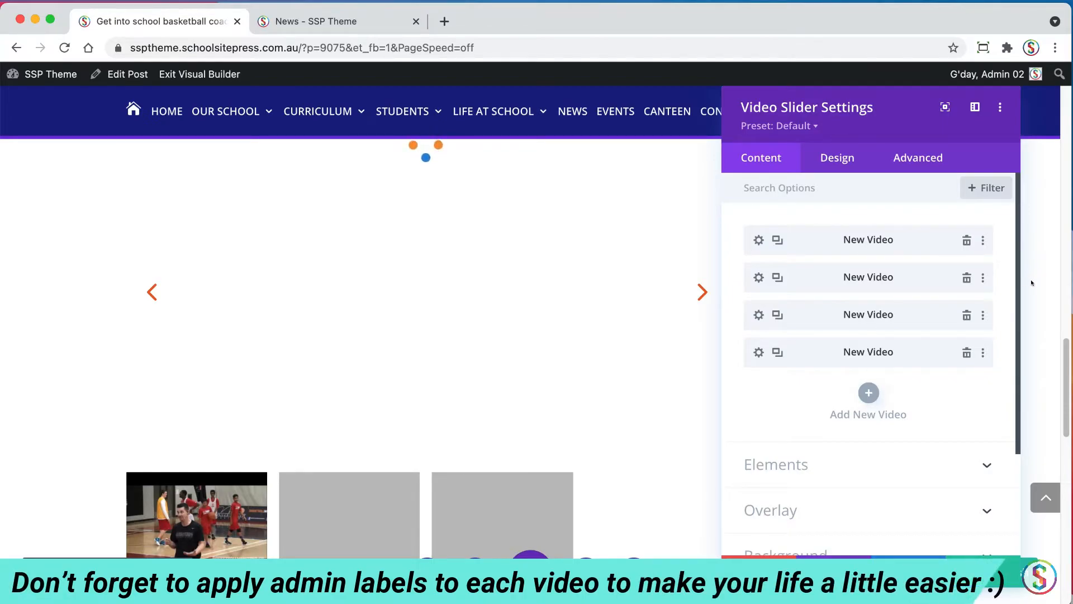
Step: Give the first video entry the admin label 'Boys playing basketball'
{"action": "left_click", "coordinate": [758, 240]}
{"action": "left_click", "coordinate": [776, 222]}
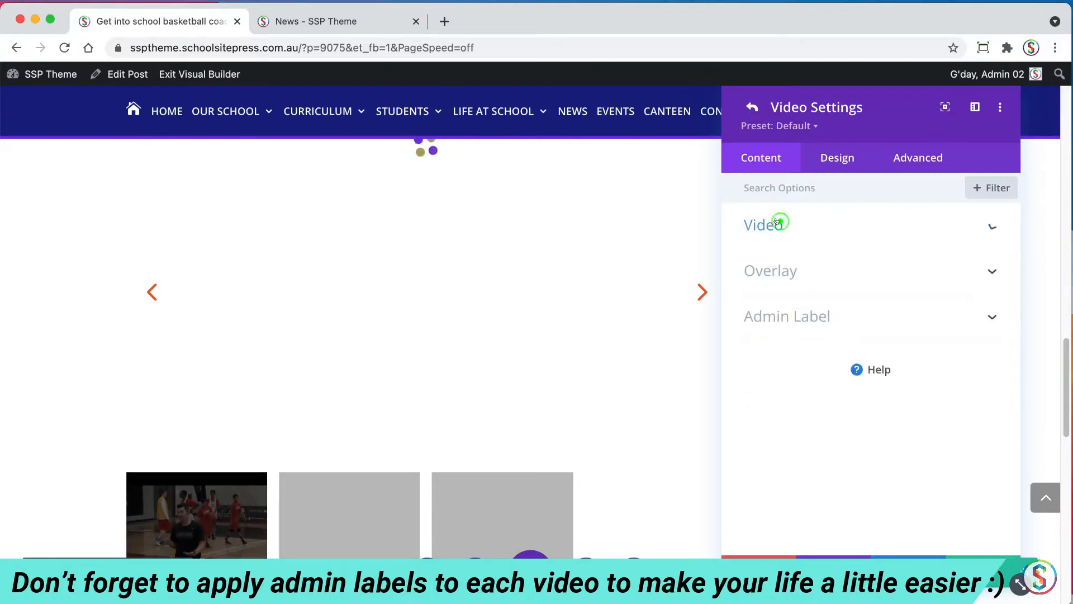
{"action": "left_click", "coordinate": [779, 321]}
{"action": "left_click", "coordinate": [775, 375]}
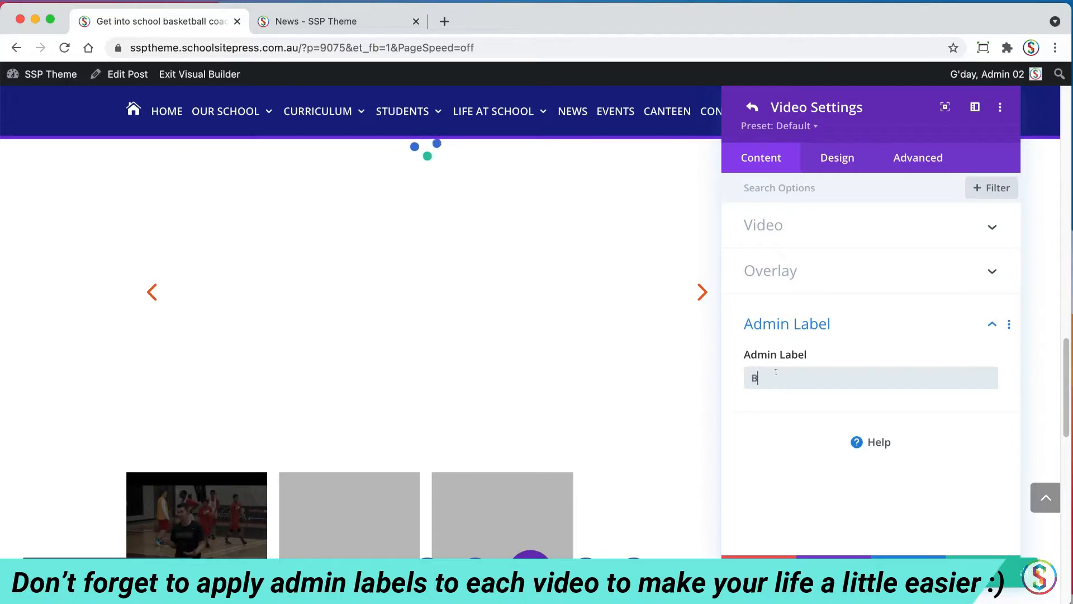
{"action": "type", "text": "Boys playing "}
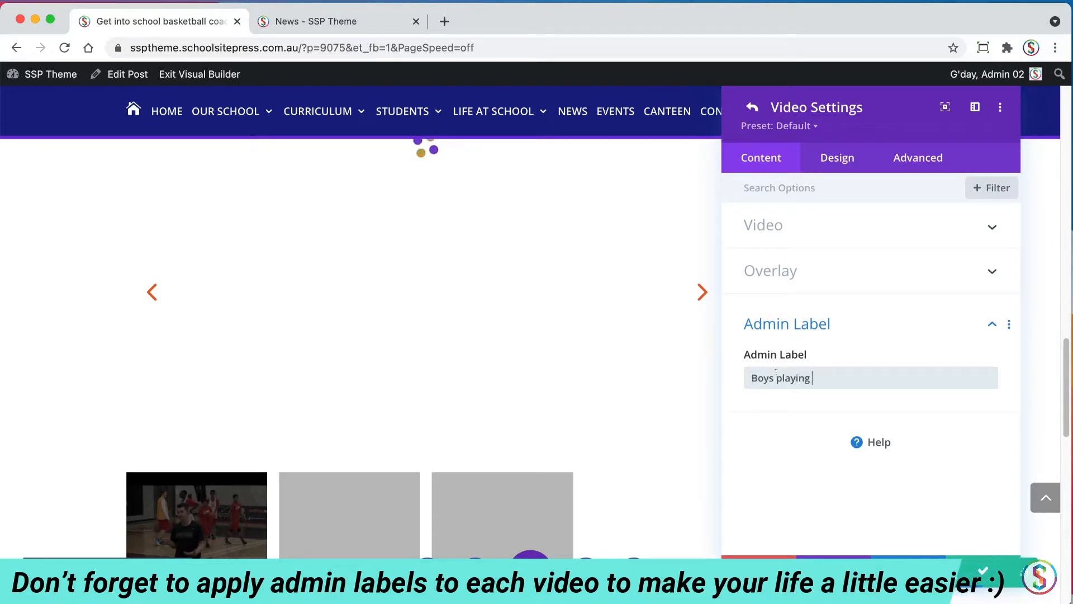
{"action": "type", "text": "basketball"}
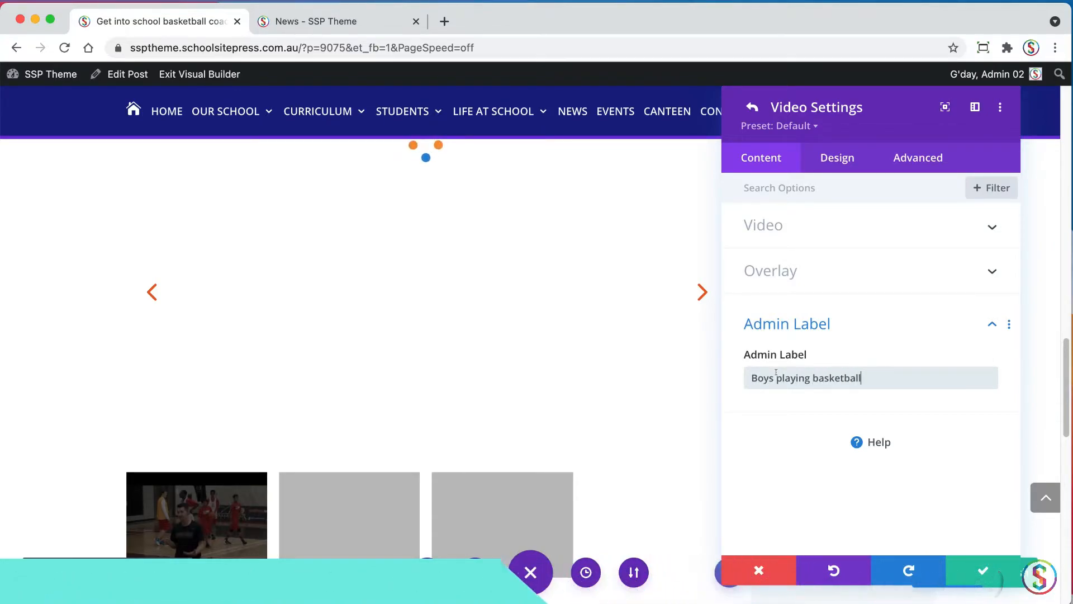
{"action": "left_click", "coordinate": [979, 569]}
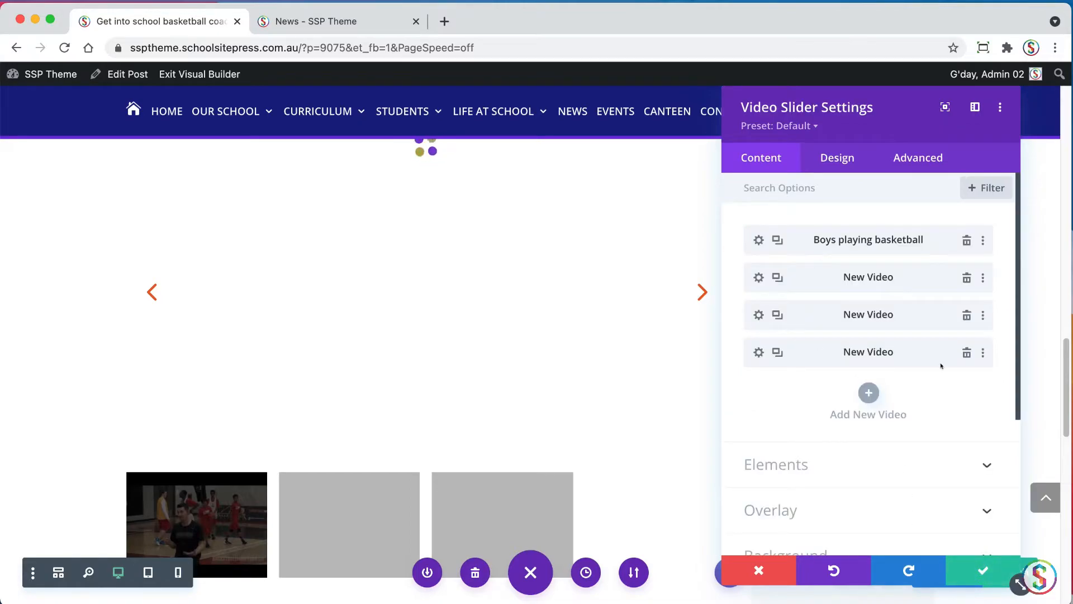
{"action": "left_click_drag", "start_coordinate": [1017, 340], "coordinate": [993, 338]}
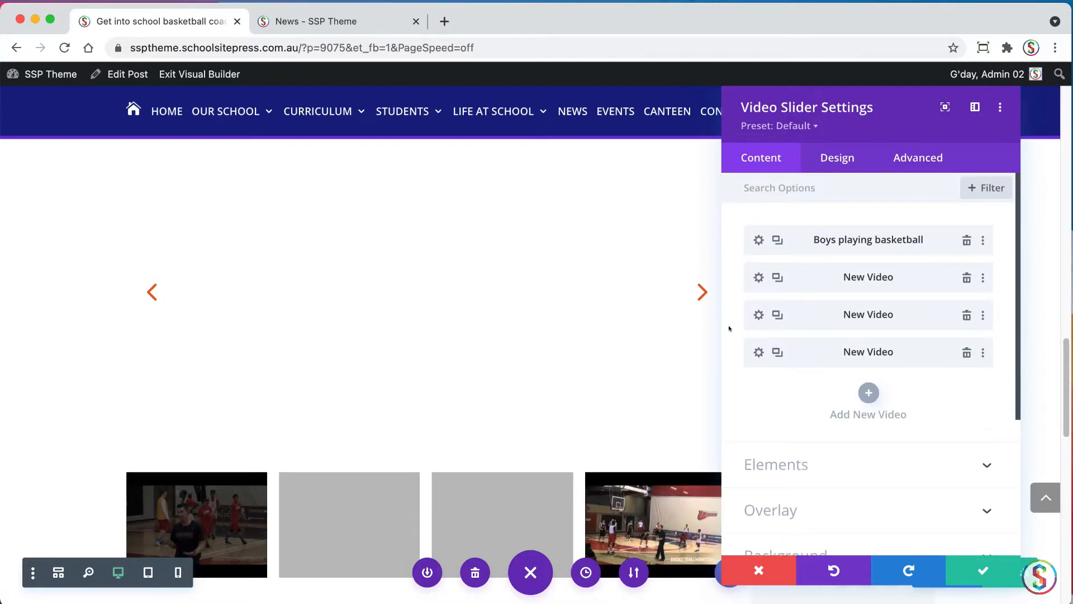
Step: Move the 'Boys playing basketball' video to second place in the slider and apply the change
{"action": "scroll", "coordinate": [844, 226], "scroll_direction": "up", "scroll_amount": 2}
{"action": "left_click_drag", "start_coordinate": [809, 238], "coordinate": [822, 283]}
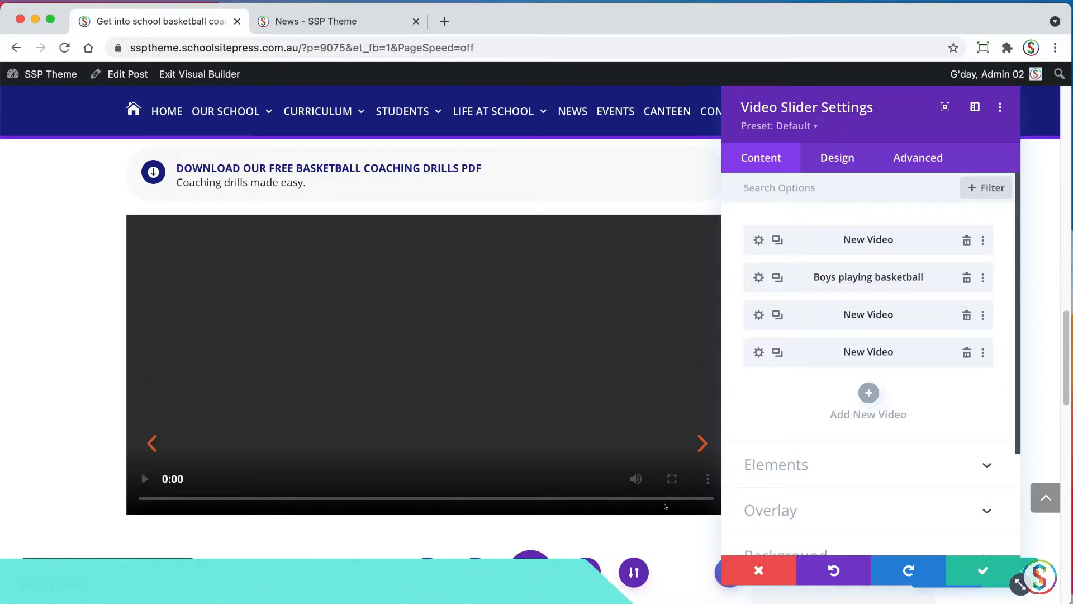
{"action": "left_click", "coordinate": [973, 567]}
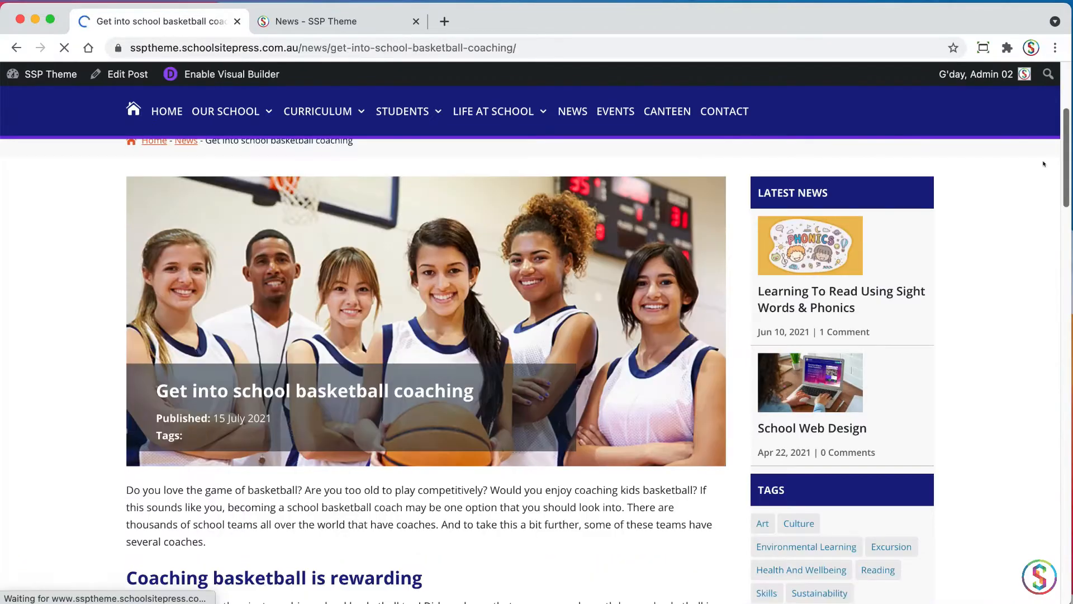
Step: On the live post, view the Get in shape and Warm up tip tabs
{"action": "scroll", "coordinate": [1043, 163], "scroll_direction": "down", "scroll_amount": 8}
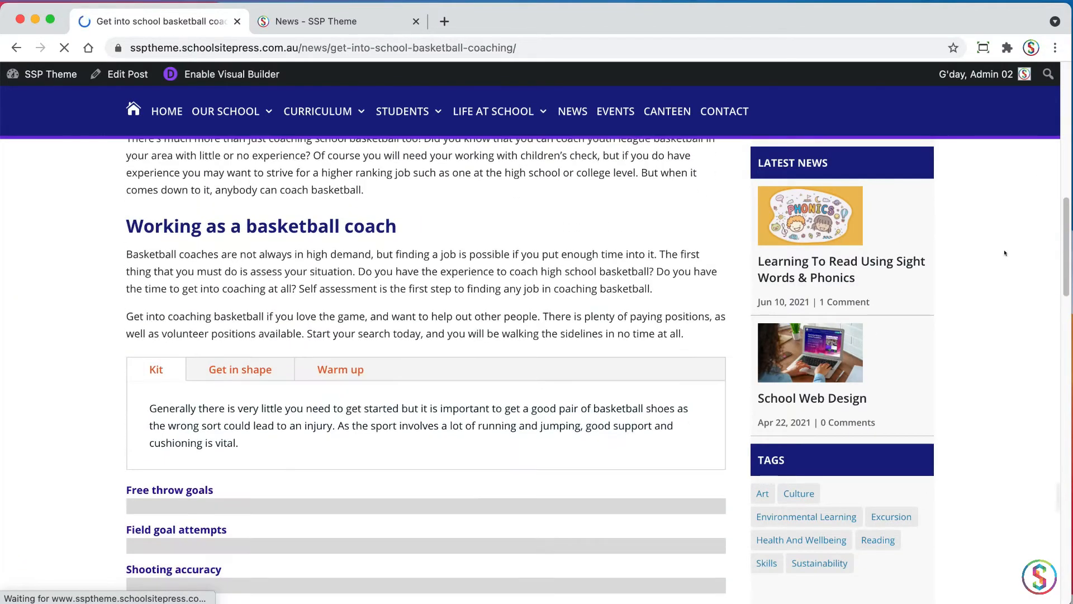
{"action": "scroll", "coordinate": [1005, 254], "scroll_direction": "down", "scroll_amount": 3}
{"action": "left_click", "coordinate": [271, 290]}
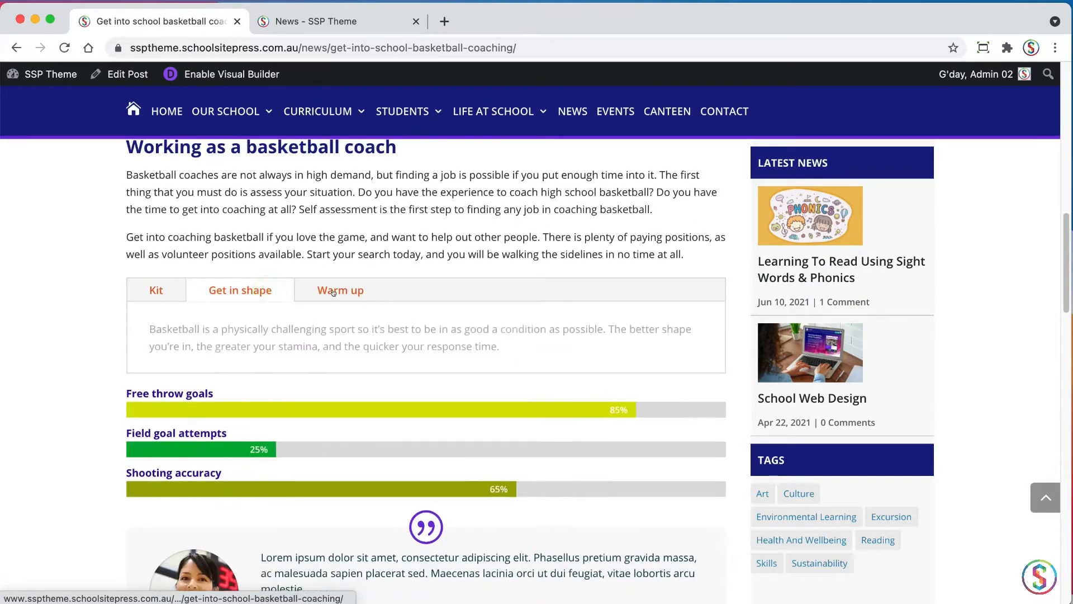
{"action": "left_click", "coordinate": [335, 291]}
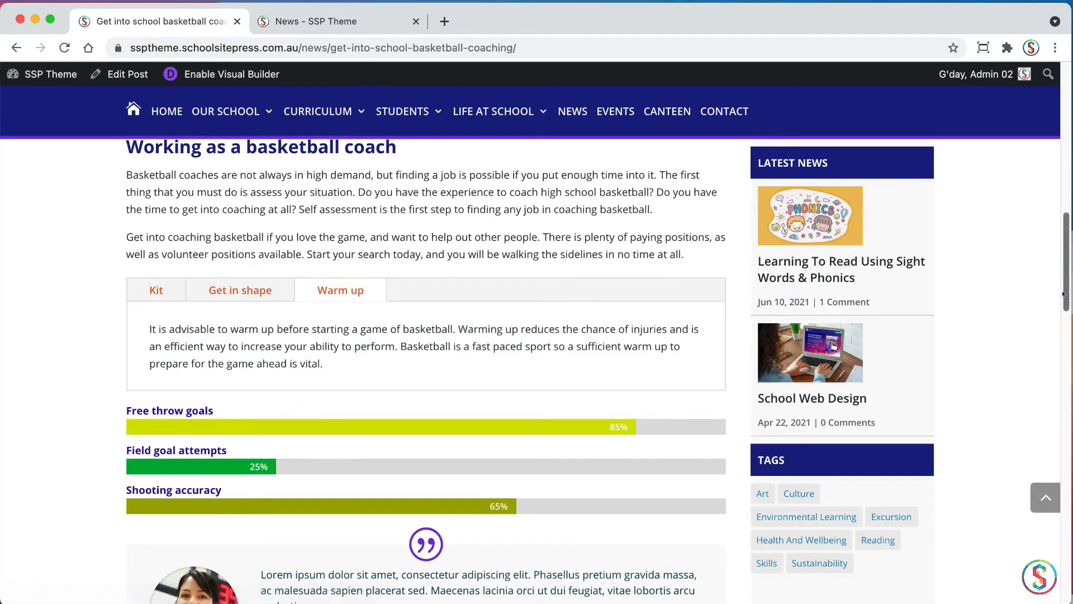
Step: Play through the second, third and fourth clips in the video slider, then return to the top
{"action": "scroll", "coordinate": [1062, 293], "scroll_direction": "down", "scroll_amount": 5}
{"action": "scroll", "coordinate": [997, 414], "scroll_direction": "down", "scroll_amount": 5}
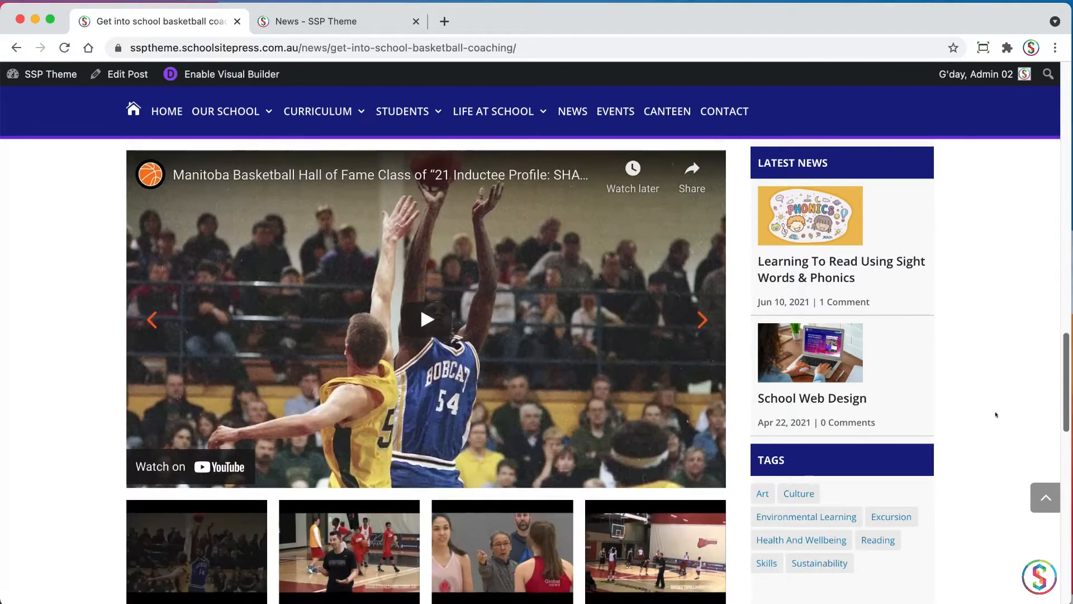
{"action": "scroll", "coordinate": [996, 414], "scroll_direction": "down", "scroll_amount": 3}
{"action": "left_click", "coordinate": [380, 487]}
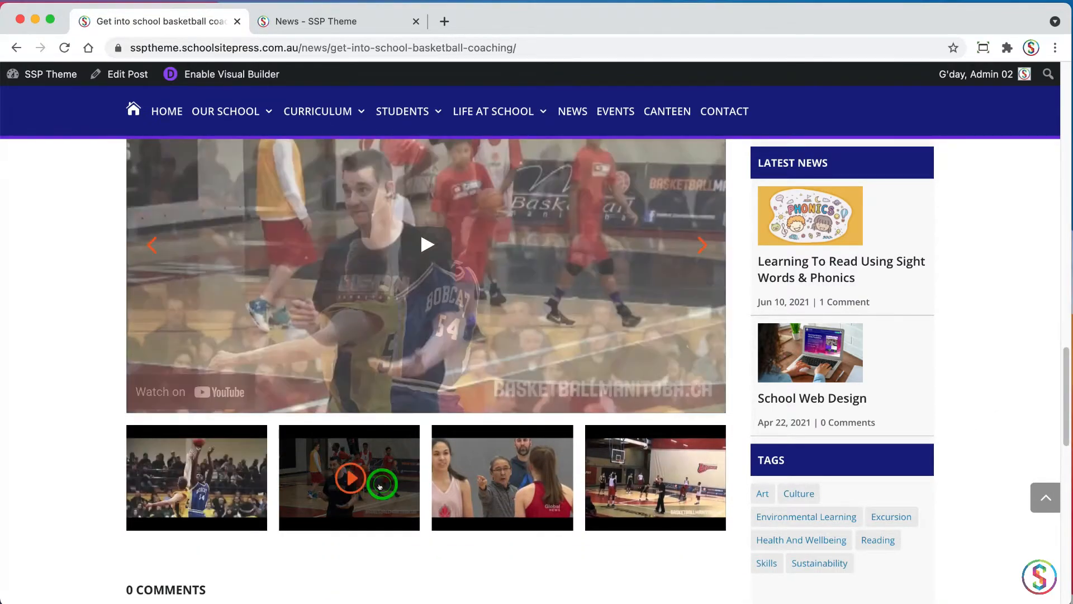
{"action": "left_click", "coordinate": [547, 502]}
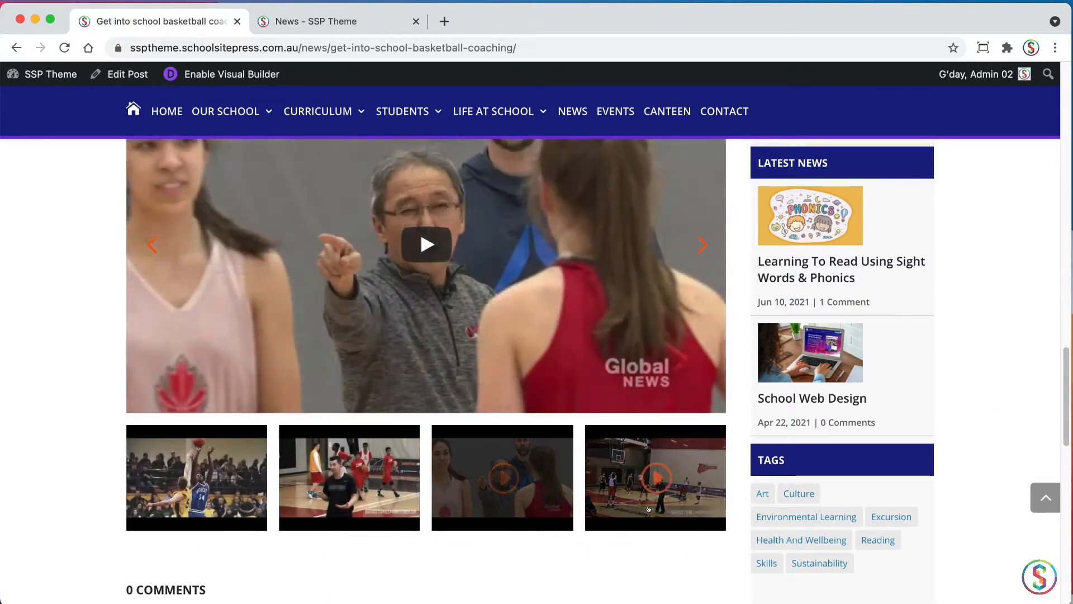
{"action": "left_click", "coordinate": [651, 506]}
{"action": "left_click_drag", "start_coordinate": [1064, 425], "coordinate": [1062, 153]}
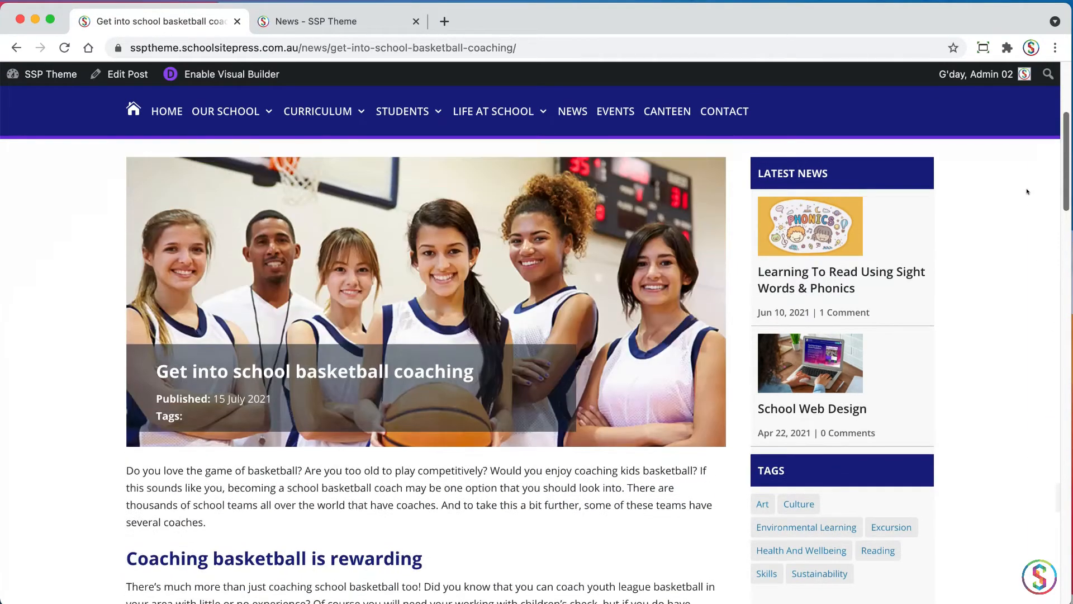
{"action": "scroll", "coordinate": [1028, 192], "scroll_direction": "up", "scroll_amount": 5}
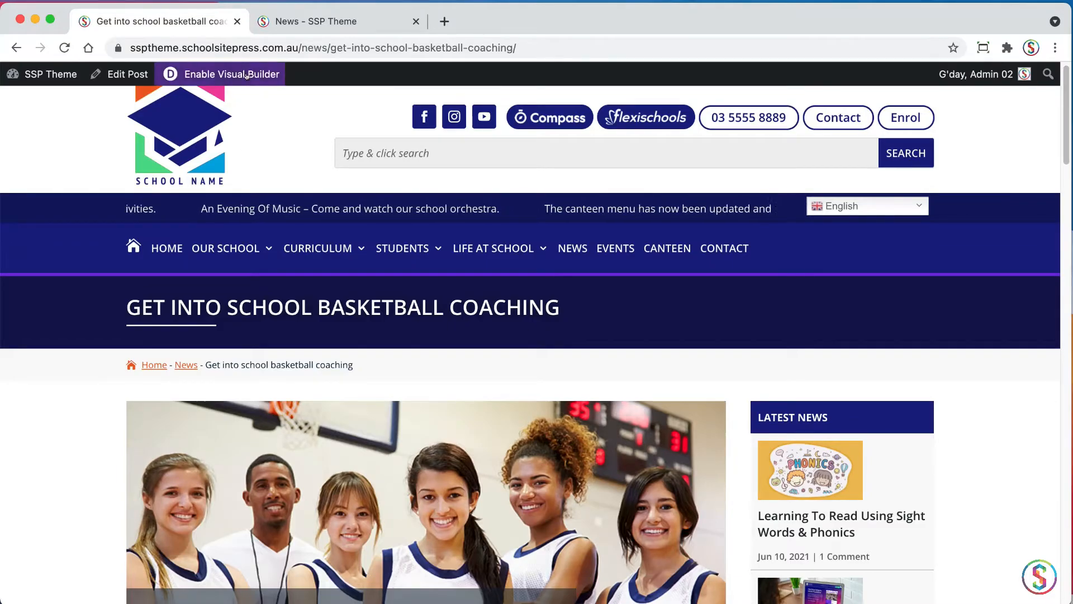
Step: Enable the Visual Builder and select the 'Coaching basketball is rewarding' text module
{"action": "left_click", "coordinate": [224, 74]}
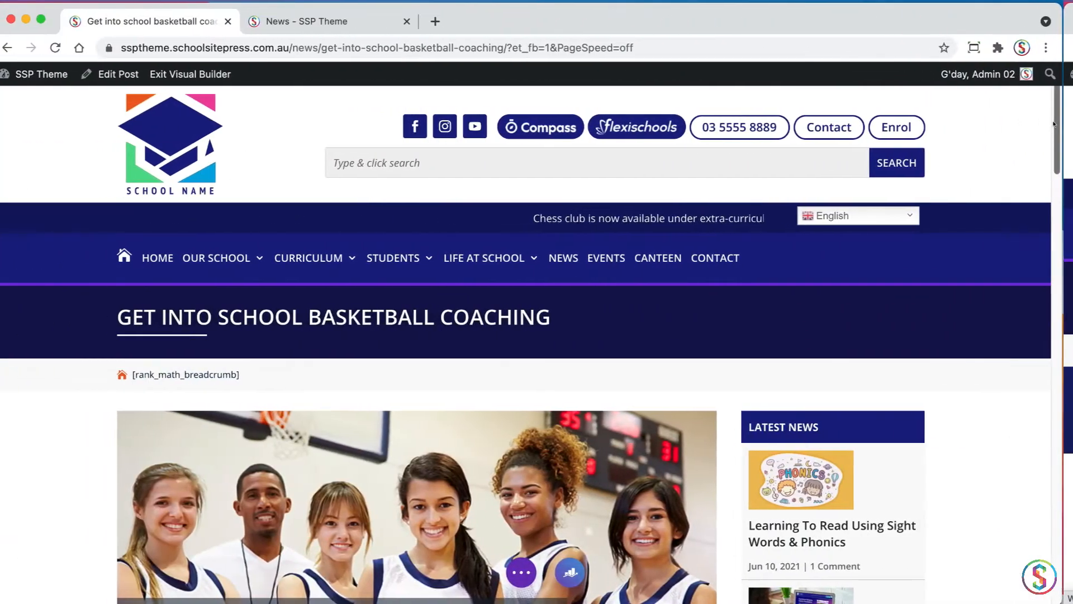
{"action": "scroll", "coordinate": [1030, 253], "scroll_direction": "down", "scroll_amount": 10}
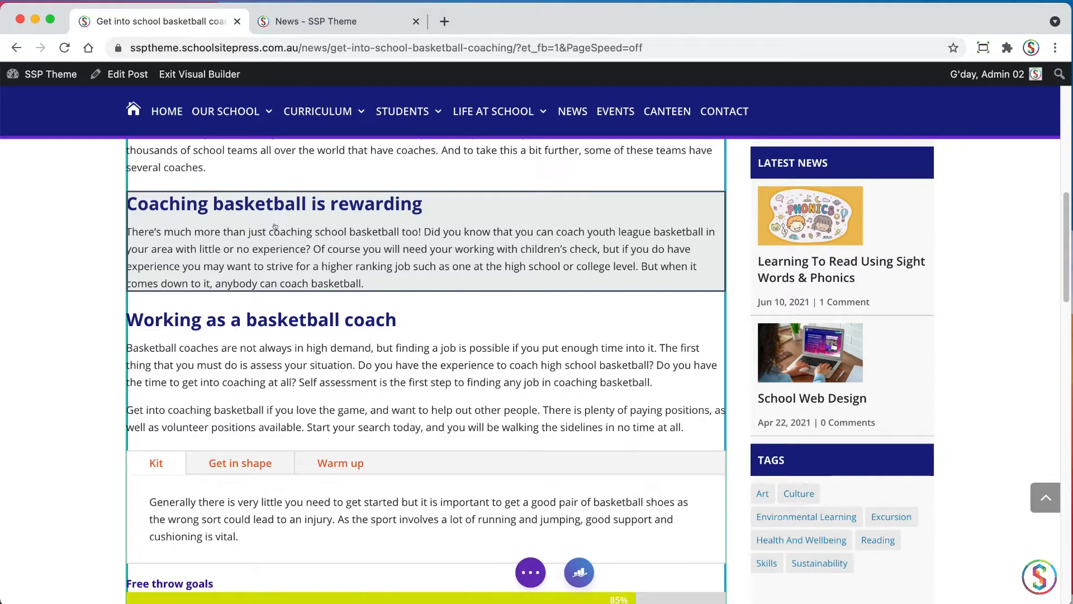
{"action": "left_click", "coordinate": [414, 232]}
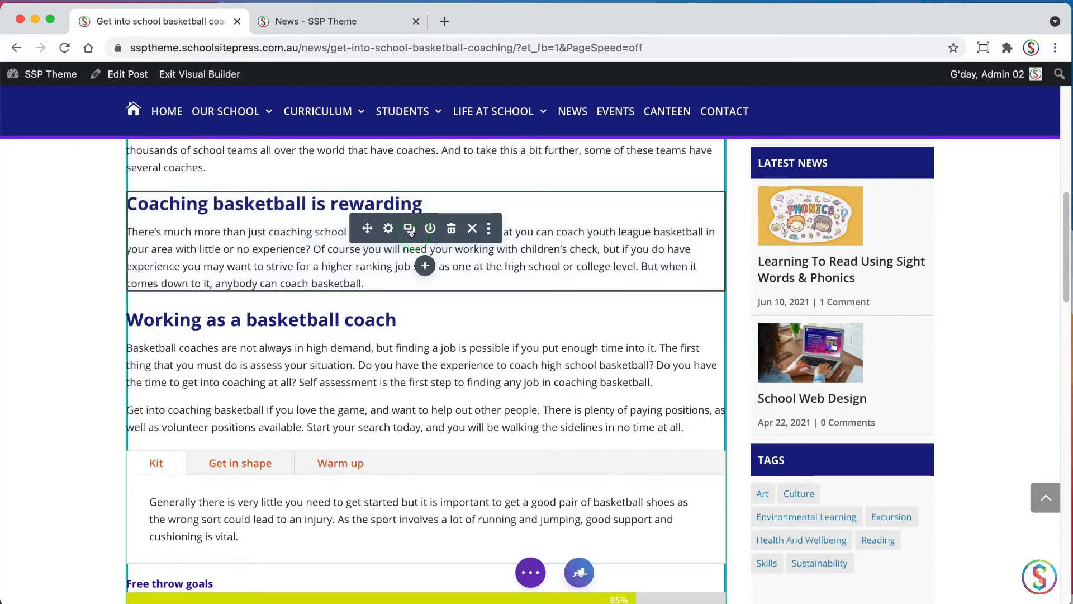
Step: Insert a Gallery module below the Coaching basketball text, found by searching 'gal'
{"action": "left_click", "coordinate": [424, 266]}
{"action": "type", "text": "image"}
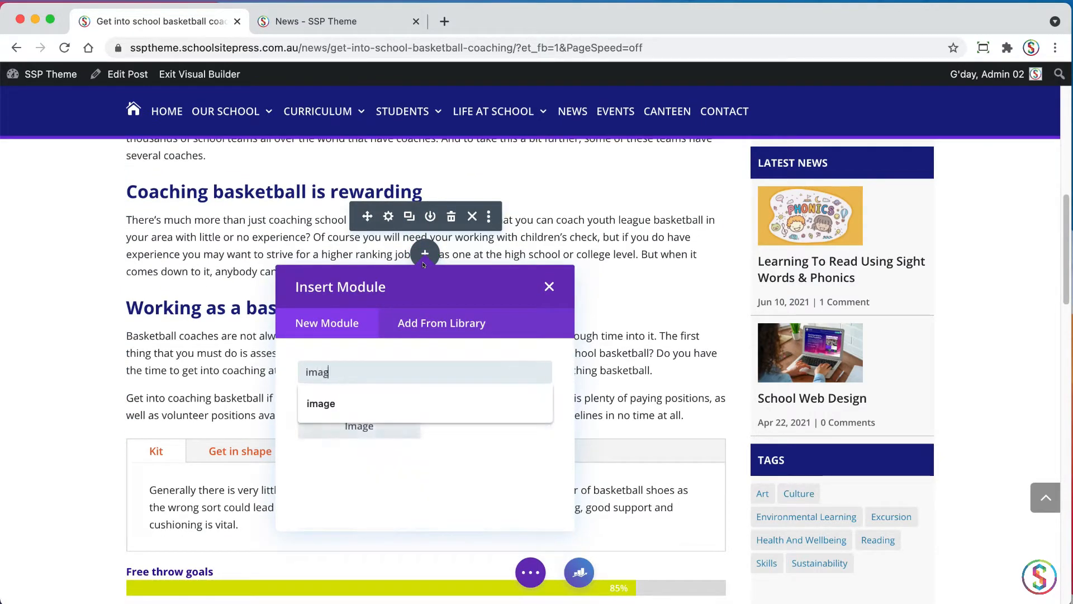
{"action": "double_click", "coordinate": [342, 369]}
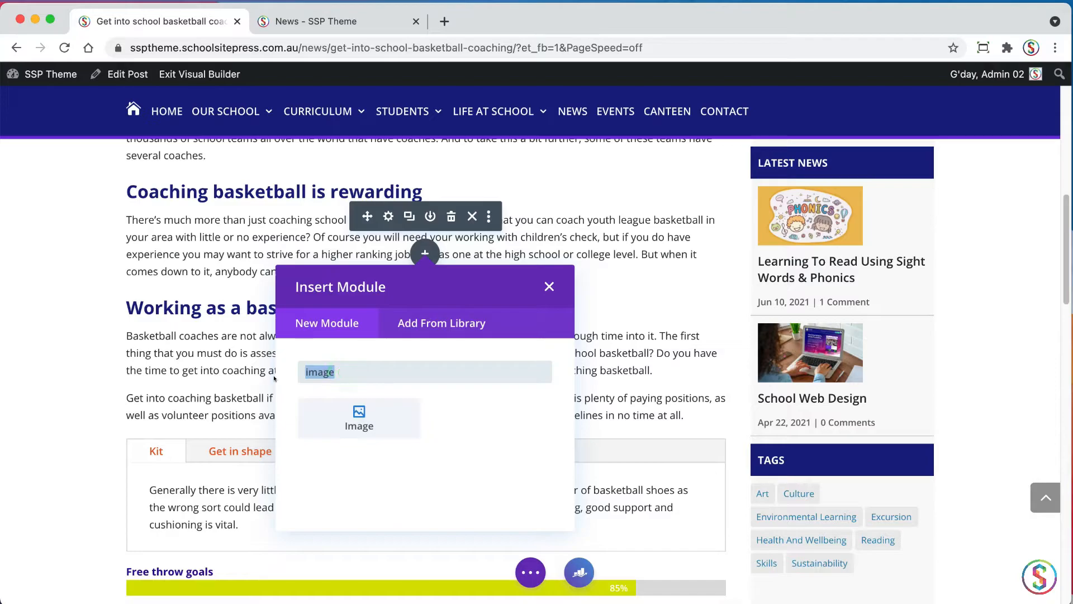
{"action": "type", "text": "gal"}
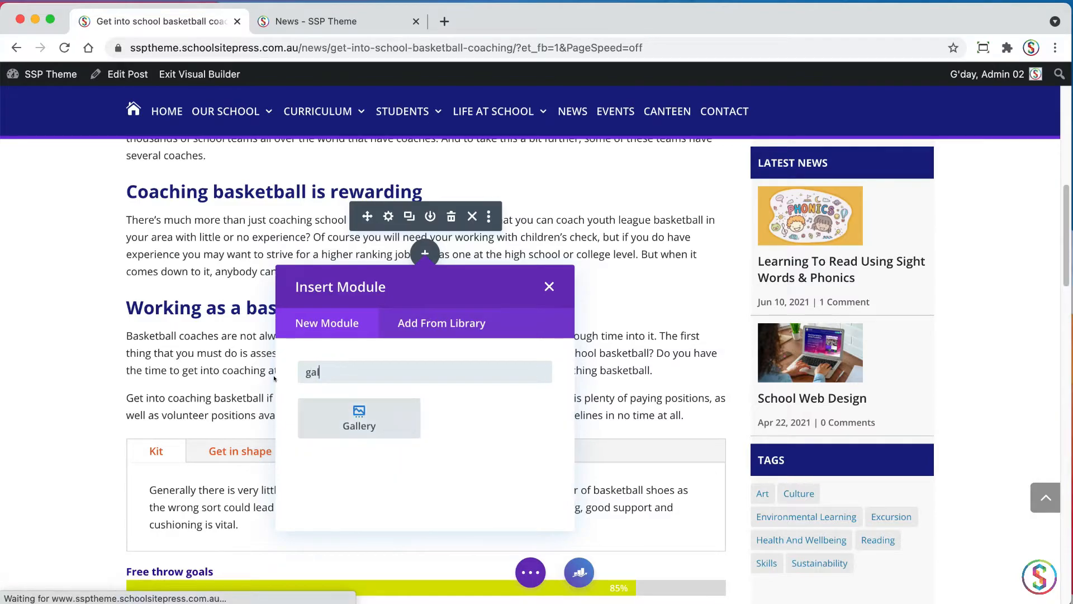
{"action": "left_click", "coordinate": [355, 418]}
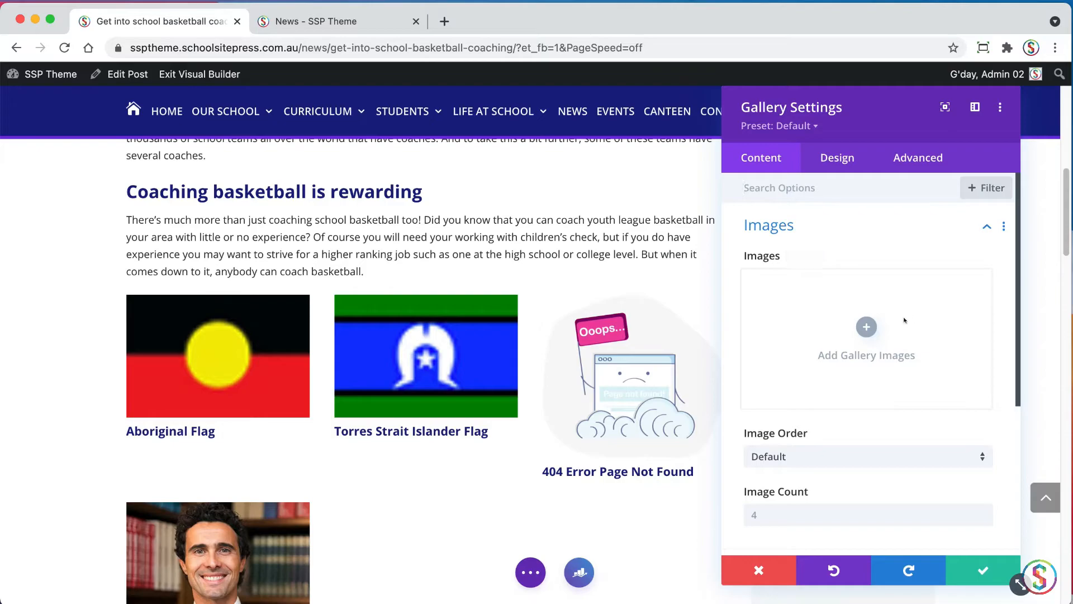
Step: Open the News Images folder and select the basketball-06 and basketball-05 photos
{"action": "left_click", "coordinate": [866, 327]}
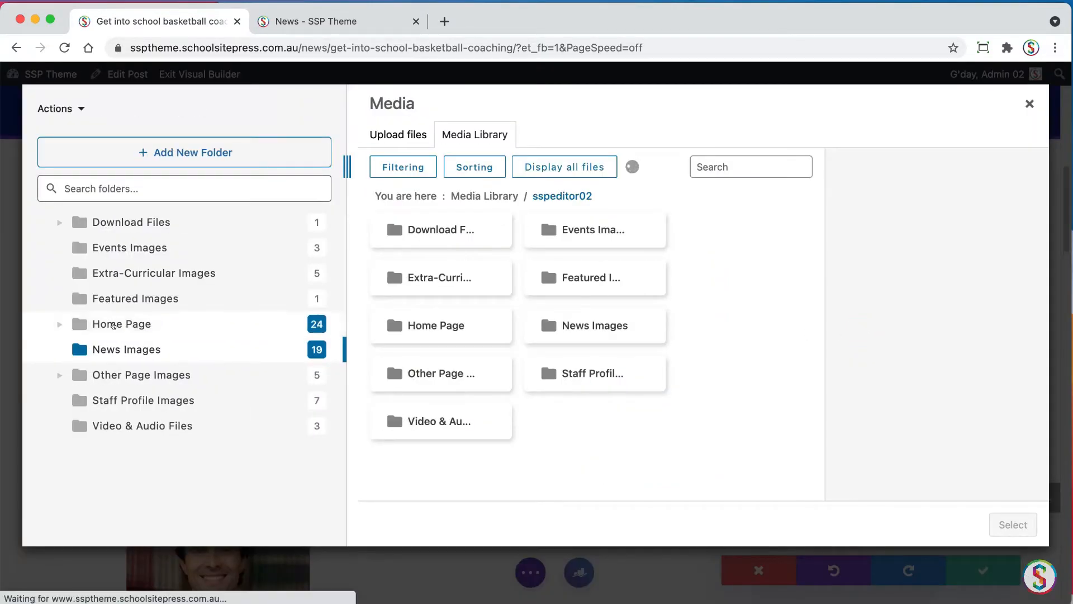
{"action": "left_click", "coordinate": [110, 348]}
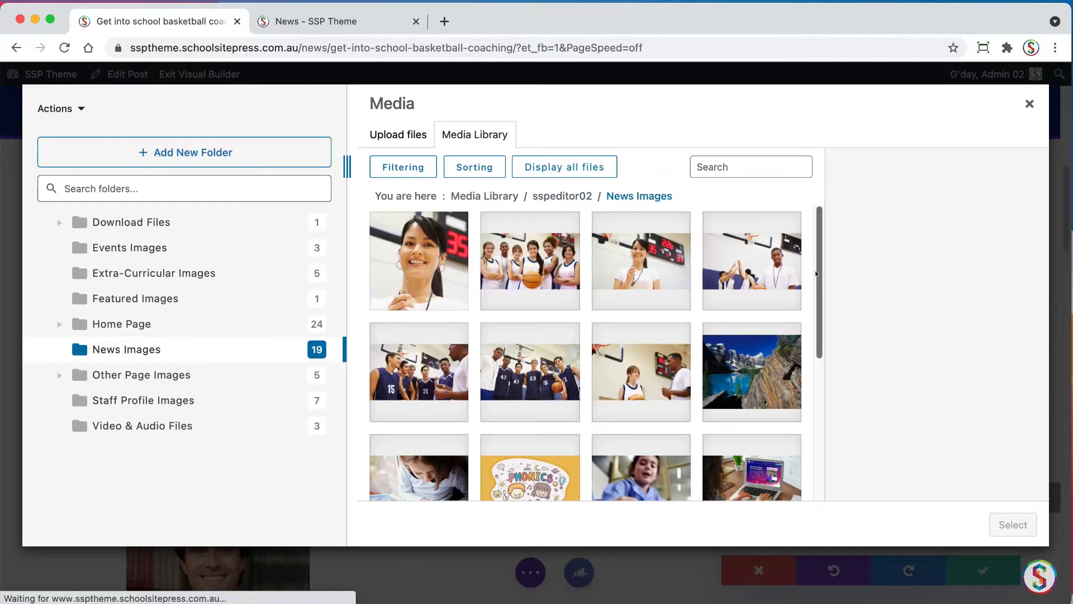
{"action": "left_click_drag", "start_coordinate": [820, 271], "coordinate": [822, 280]}
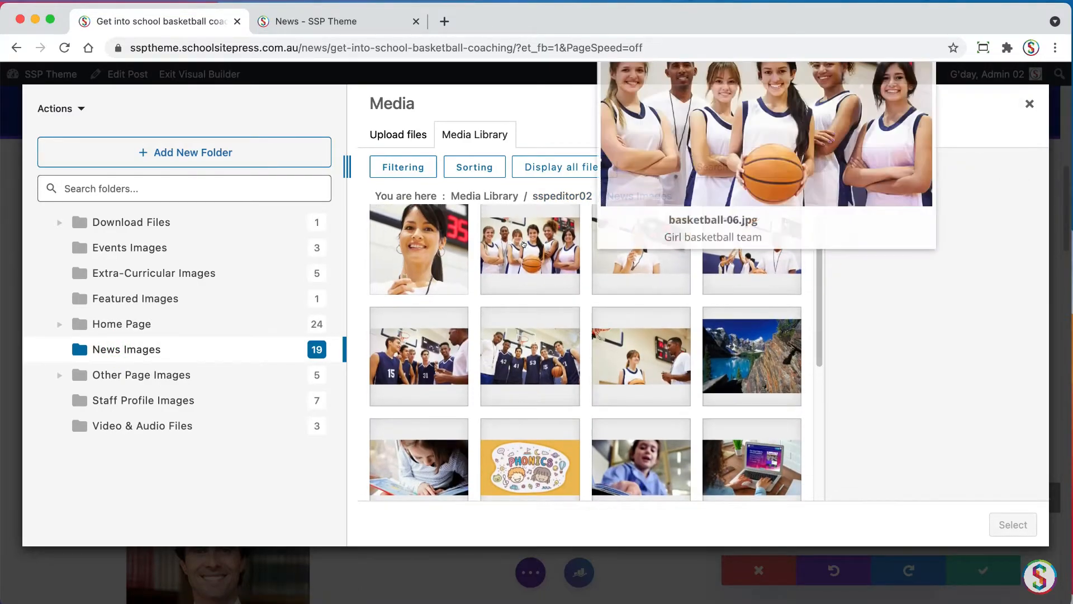
{"action": "left_click", "coordinate": [525, 246]}
{"action": "left_click", "coordinate": [651, 265]}
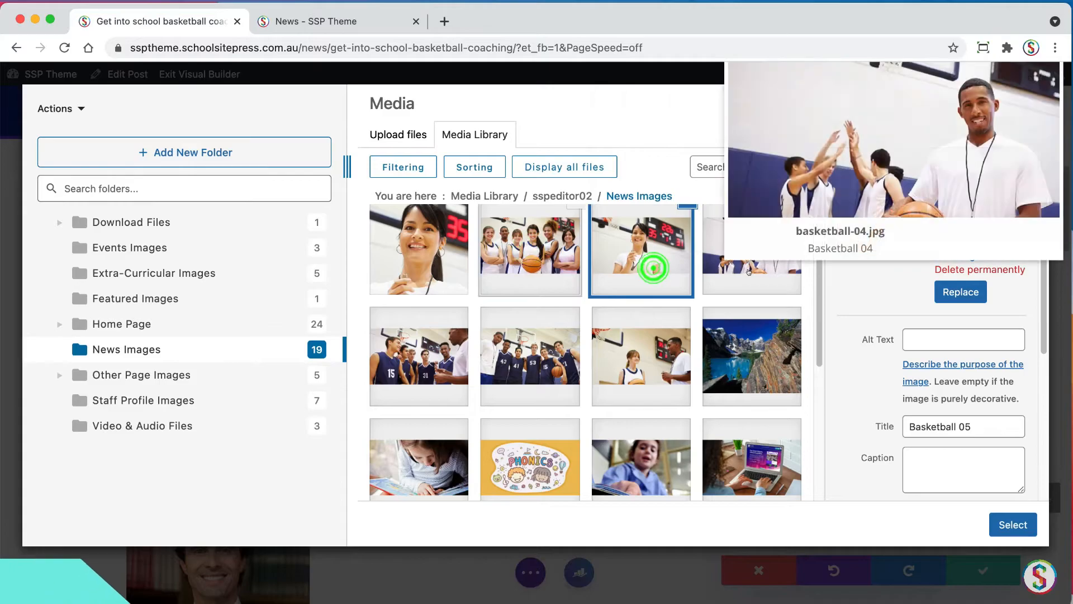
{"action": "left_click", "coordinate": [501, 254]}
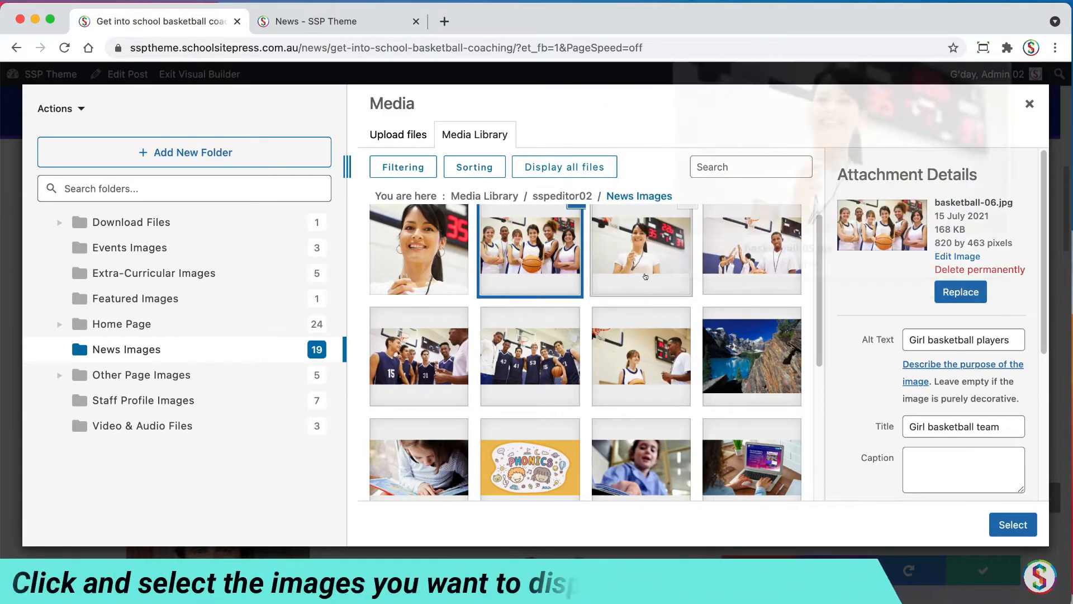
{"action": "left_click", "coordinate": [649, 276]}
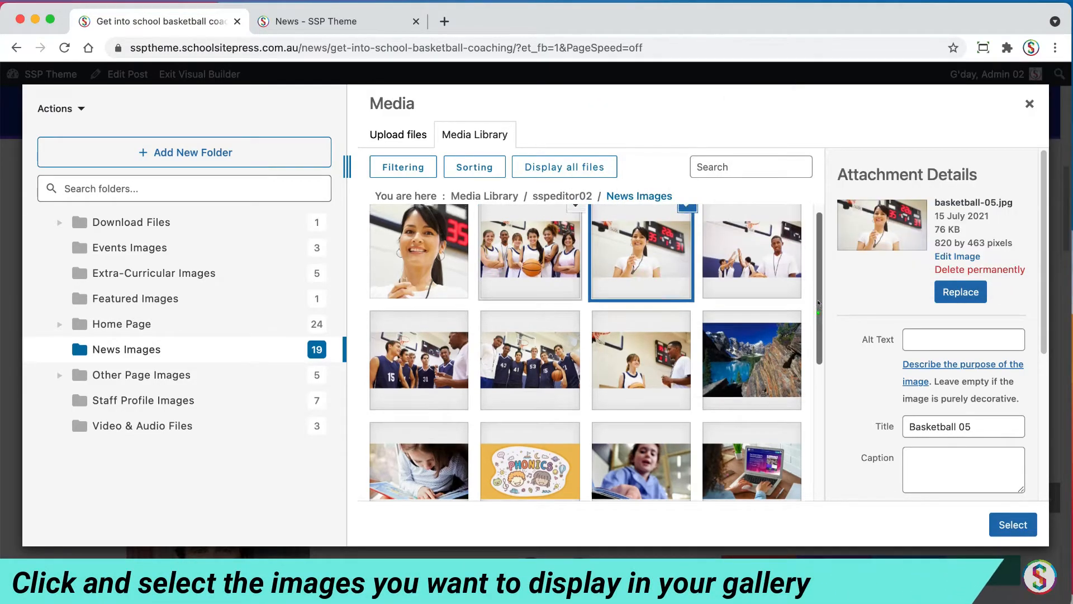
Step: Add basketball-04 through basketball-01 to the selection and insert all six into the gallery
{"action": "left_click_drag", "start_coordinate": [818, 319], "coordinate": [818, 313]}
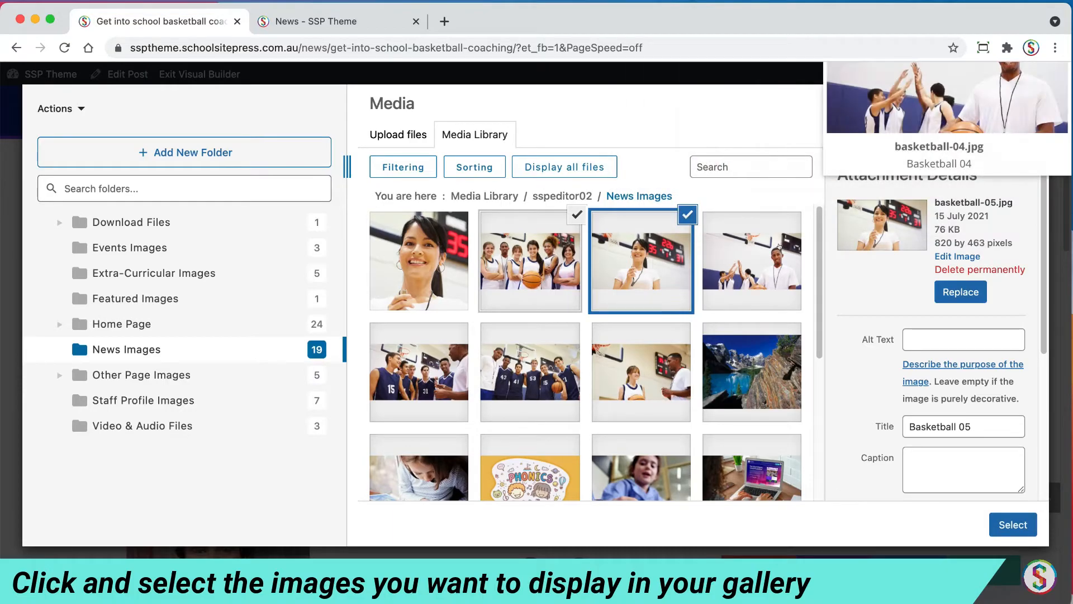
{"action": "left_click", "coordinate": [780, 248]}
{"action": "left_click", "coordinate": [419, 378]}
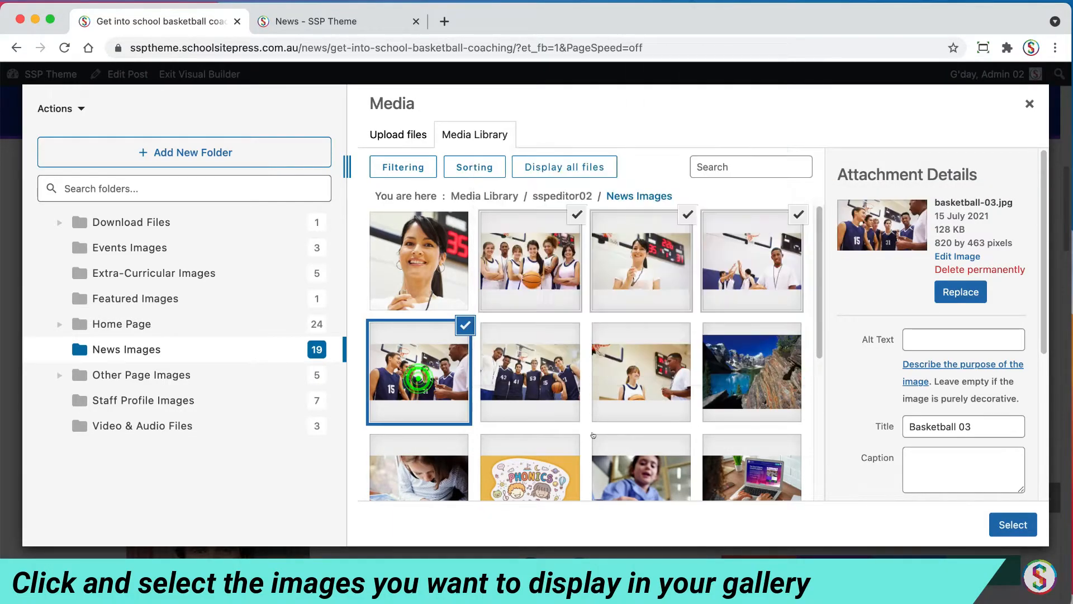
{"action": "left_click", "coordinate": [555, 381]}
{"action": "left_click", "coordinate": [665, 335]}
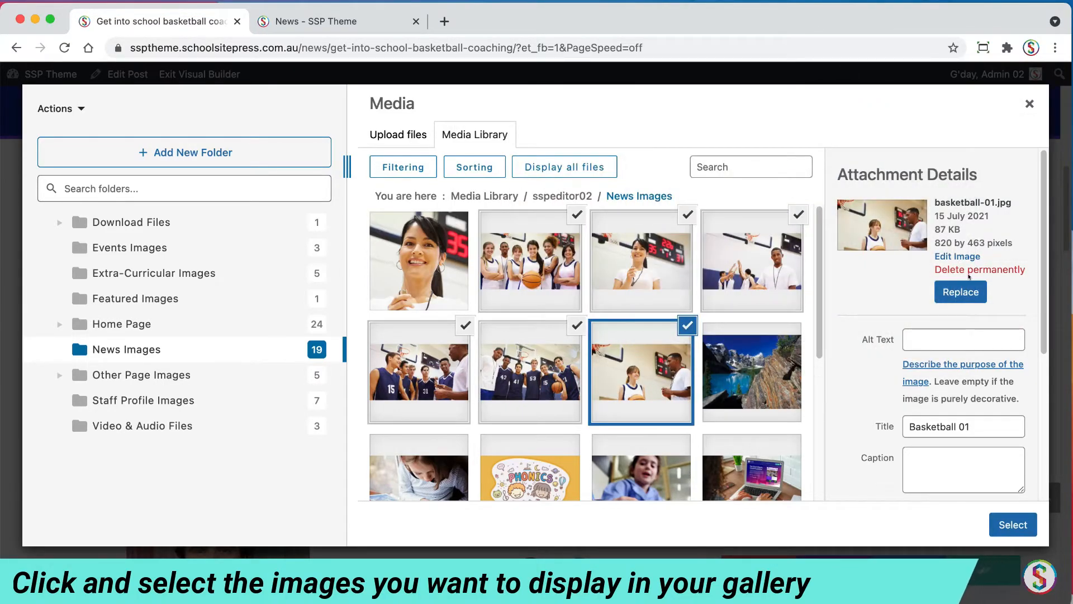
{"action": "left_click_drag", "start_coordinate": [820, 346], "coordinate": [821, 319]}
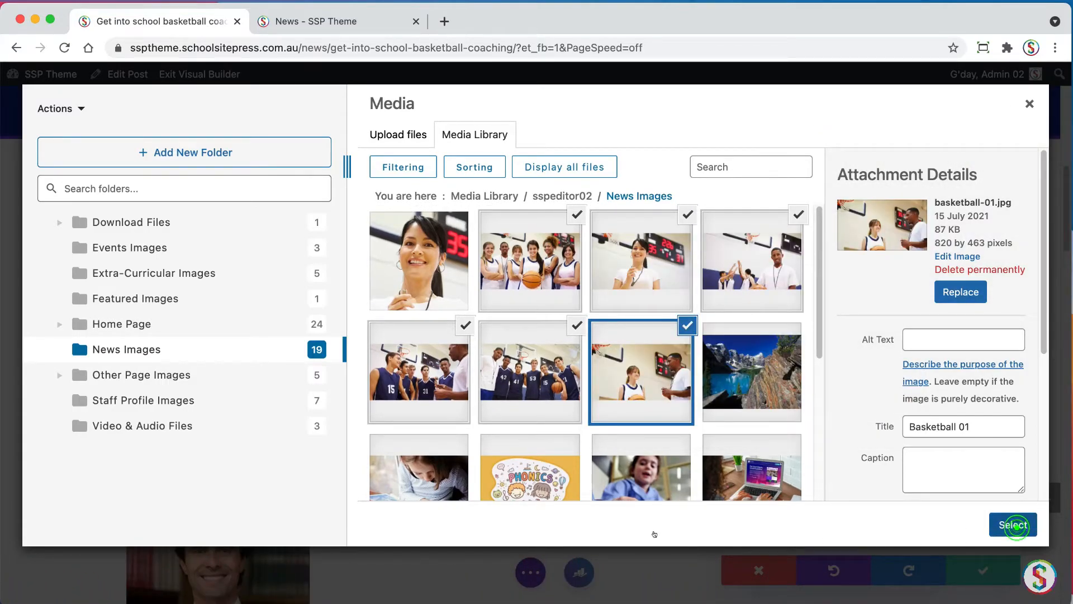
{"action": "left_click", "coordinate": [1014, 524]}
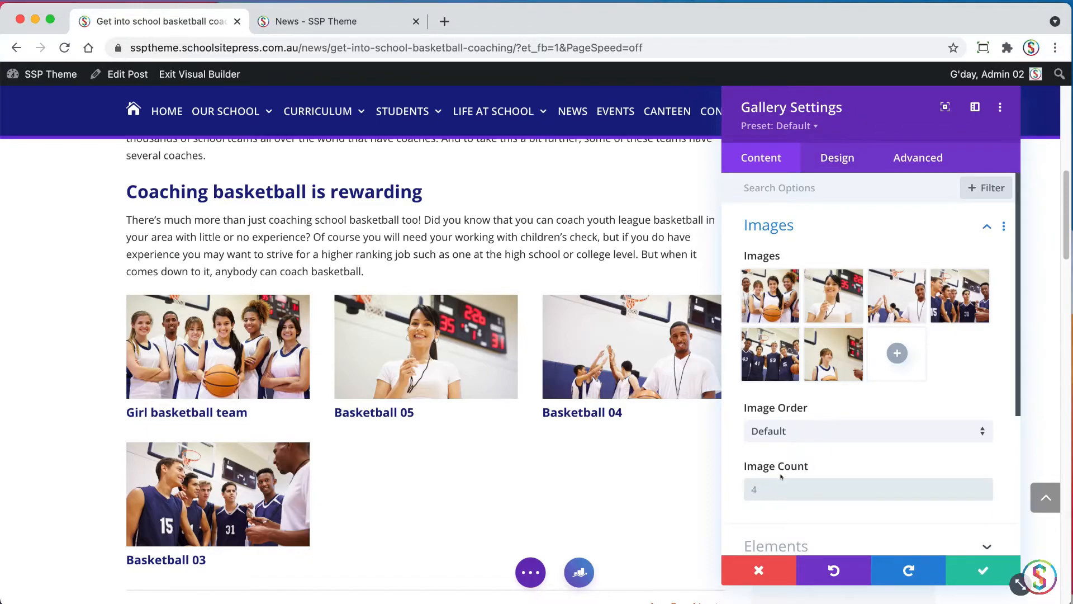
Step: Set the gallery's Image Count to 8, apply the 'Gallery - Images only SSP' preset, and confirm
{"action": "type", "text": "8"}
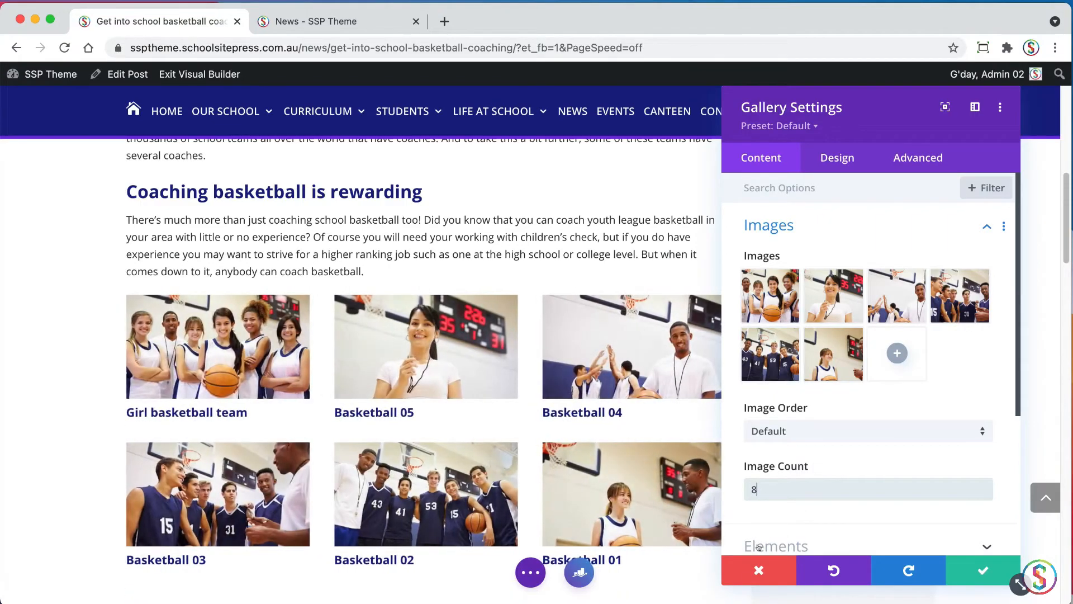
{"action": "left_click_drag", "start_coordinate": [894, 116], "coordinate": [782, 108]}
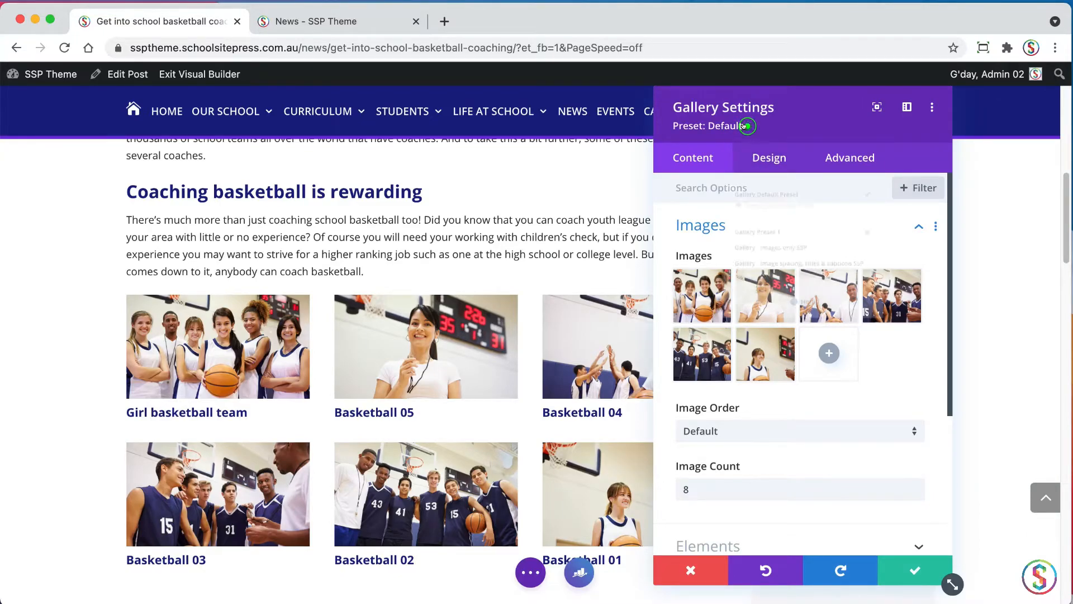
{"action": "left_click", "coordinate": [745, 125]}
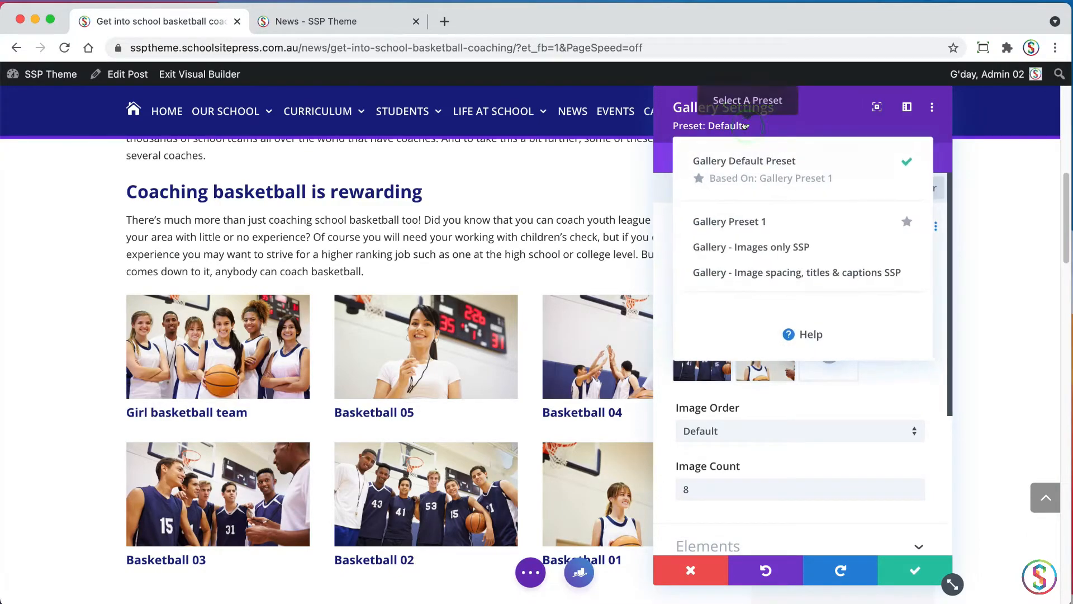
{"action": "left_click", "coordinate": [729, 247]}
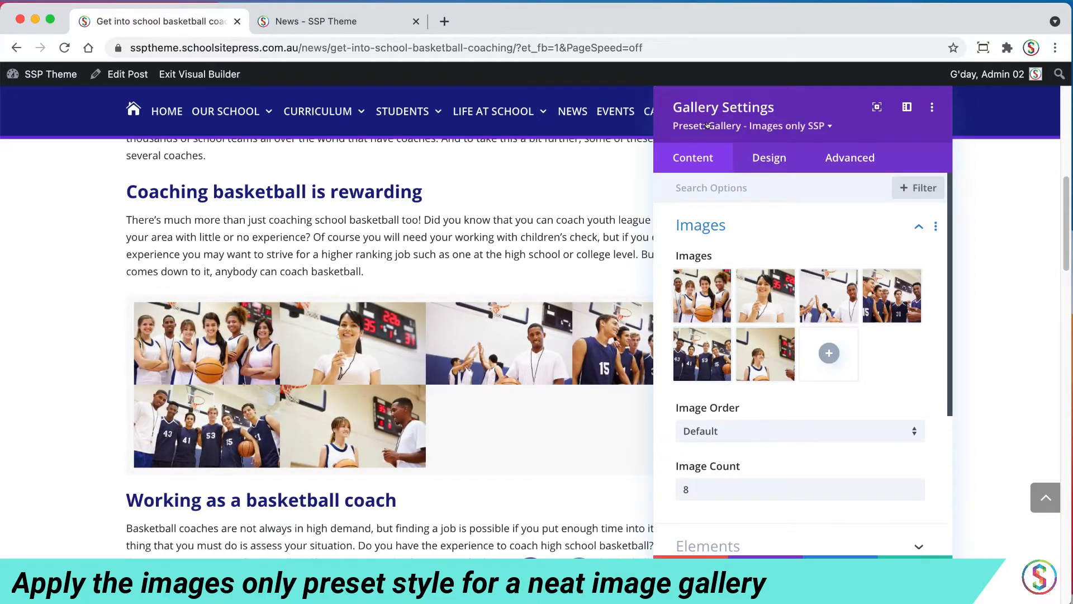
{"action": "left_click", "coordinate": [776, 127]}
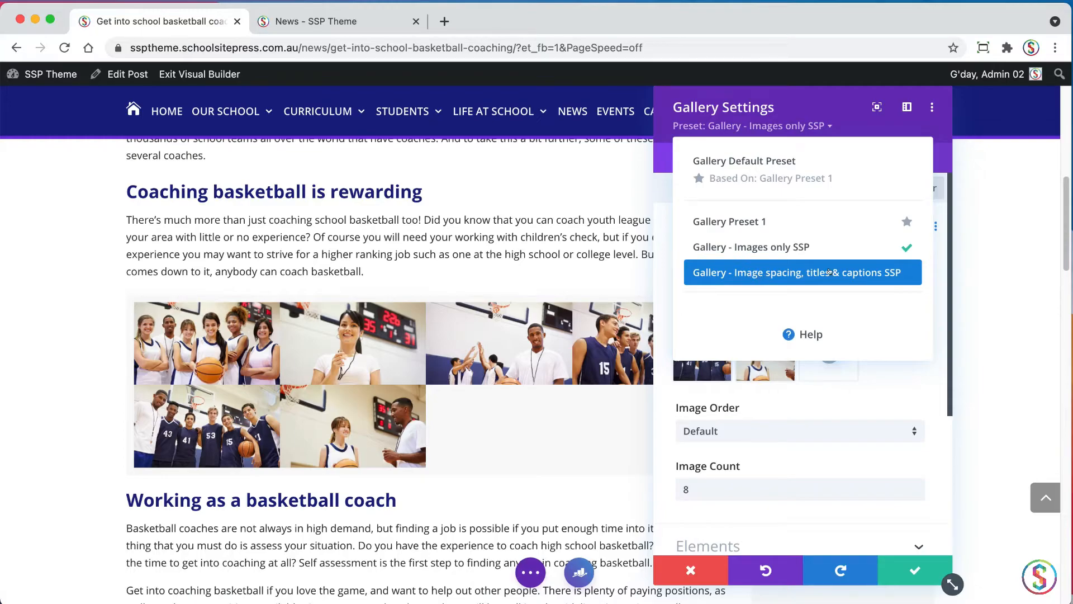
{"action": "left_click", "coordinate": [788, 272]}
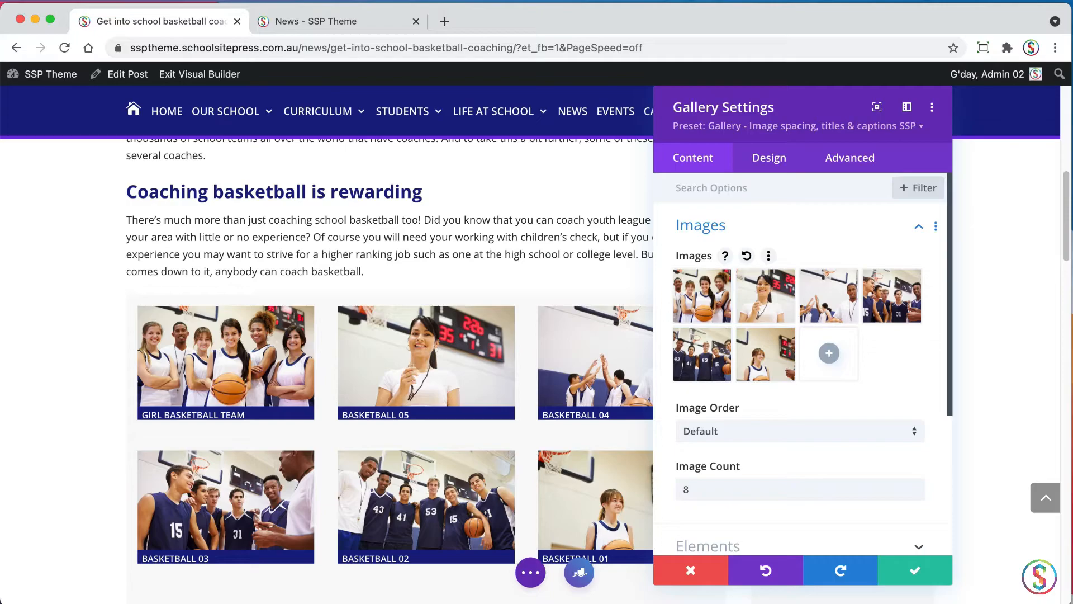
{"action": "left_click", "coordinate": [748, 125]}
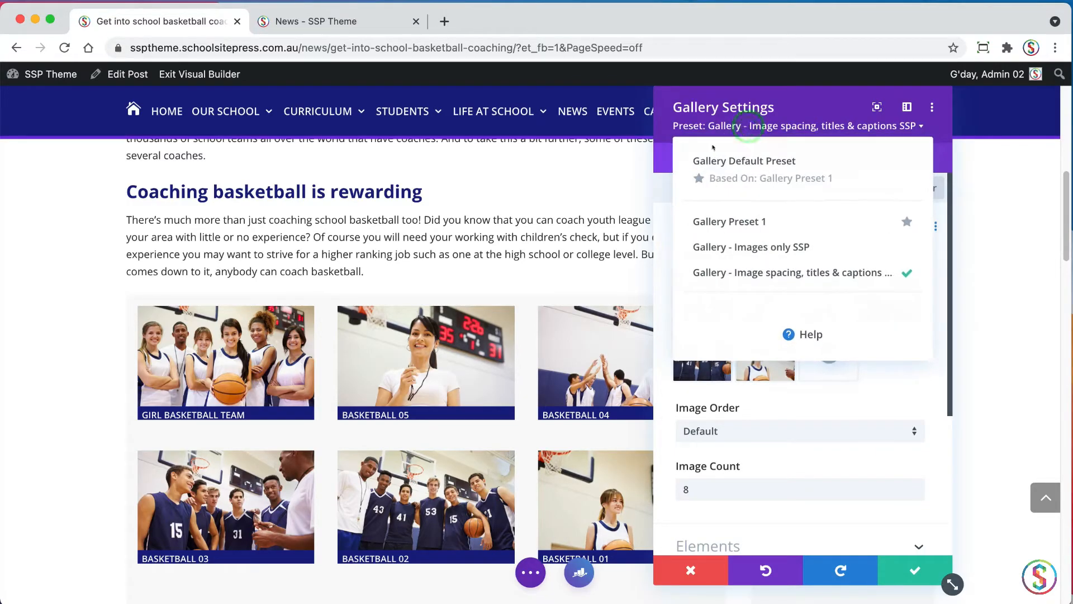
{"action": "left_click", "coordinate": [702, 246]}
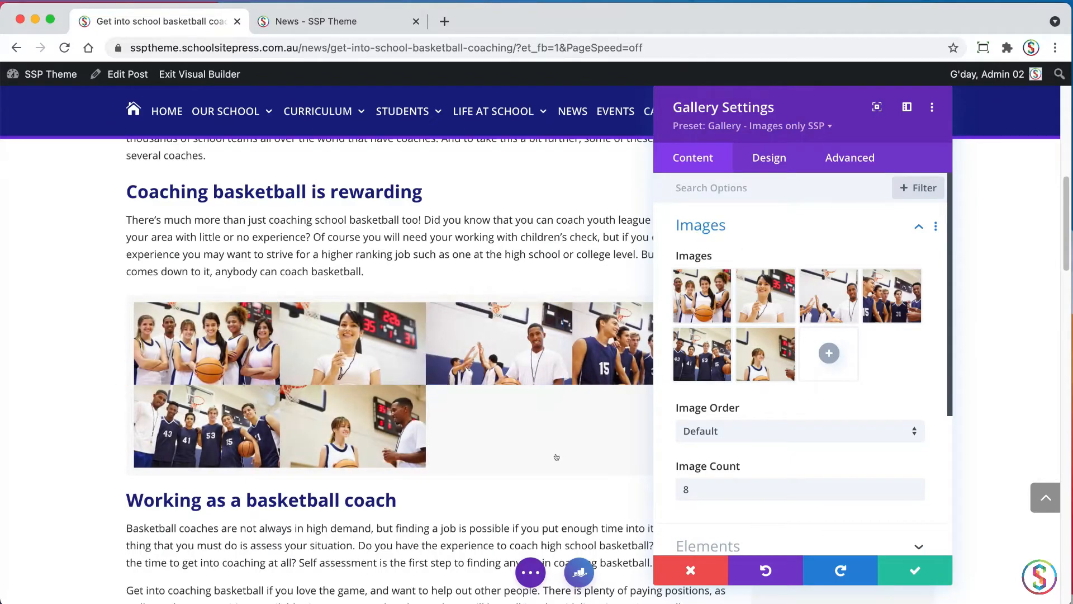
{"action": "left_click", "coordinate": [911, 570]}
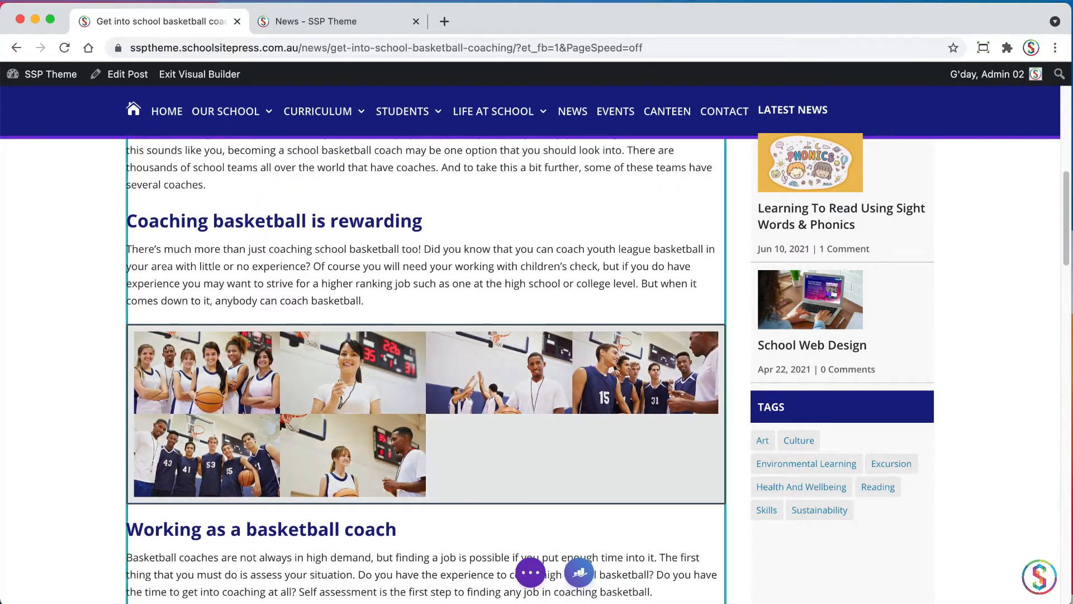
Step: Save the basketball coaching post with its new gallery from the expanded Divi builder bar
{"action": "left_click_drag", "start_coordinate": [1065, 237], "coordinate": [901, 110]}
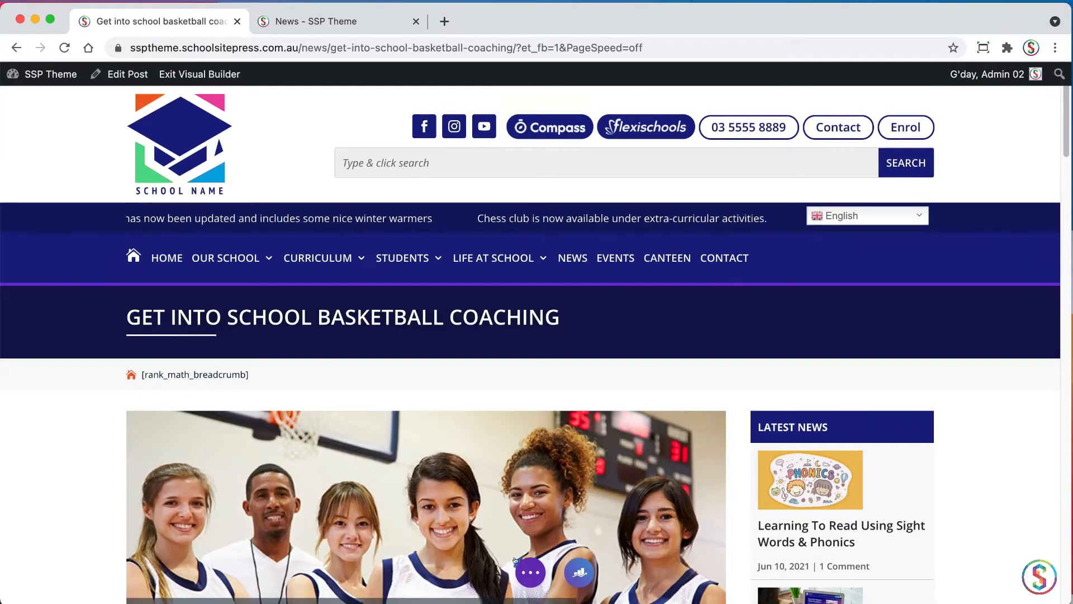
{"action": "left_click", "coordinate": [528, 572]}
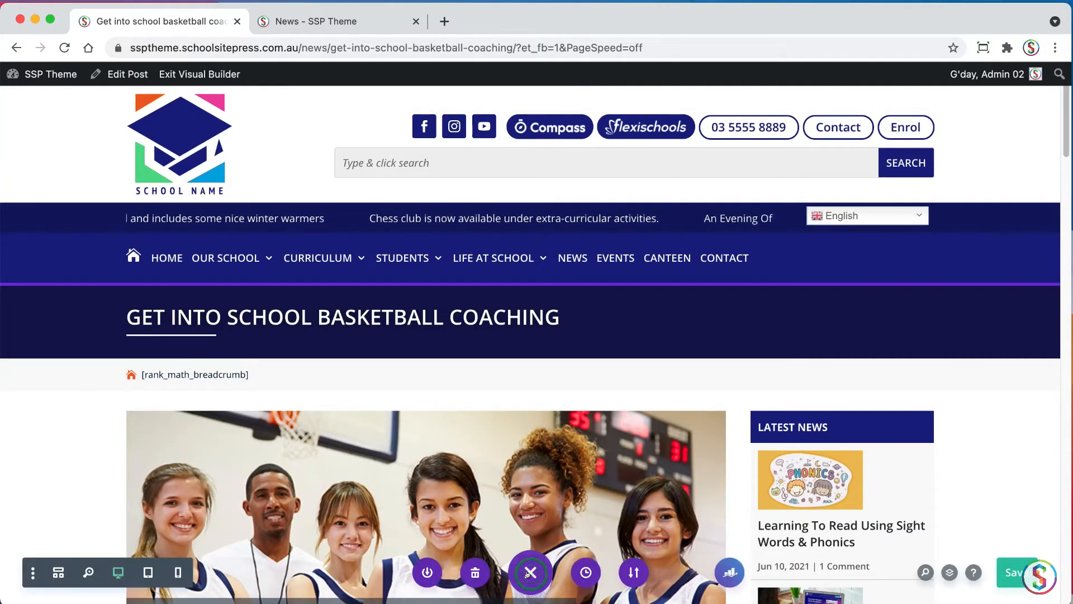
{"action": "left_click", "coordinate": [1015, 573]}
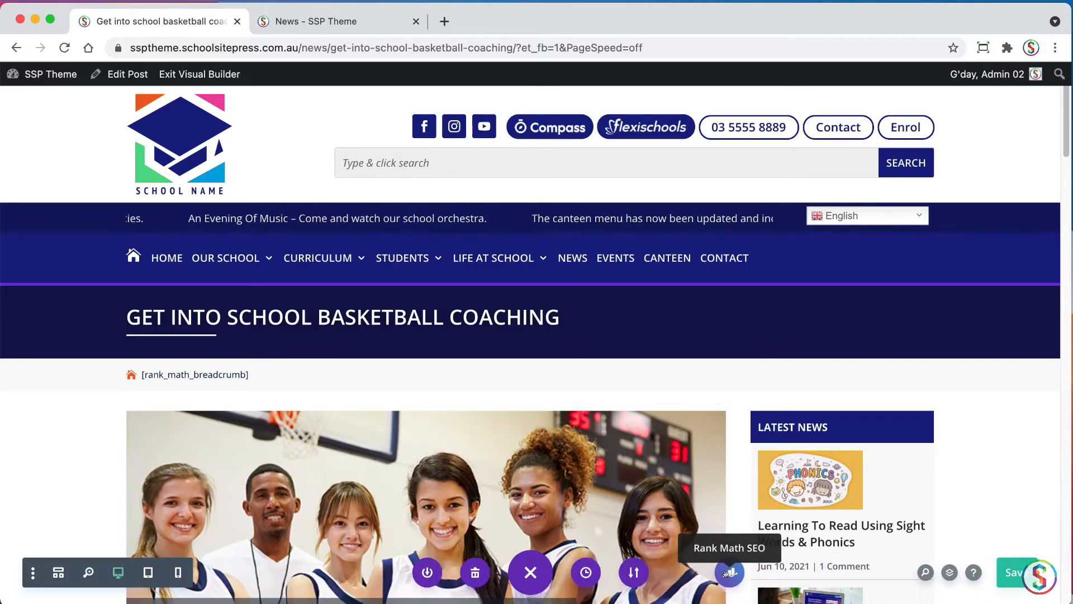
Step: Set the Rank Math focus keyword to 'basketball coaching' and review the 64/100 SEO checks
{"action": "left_click", "coordinate": [728, 572]}
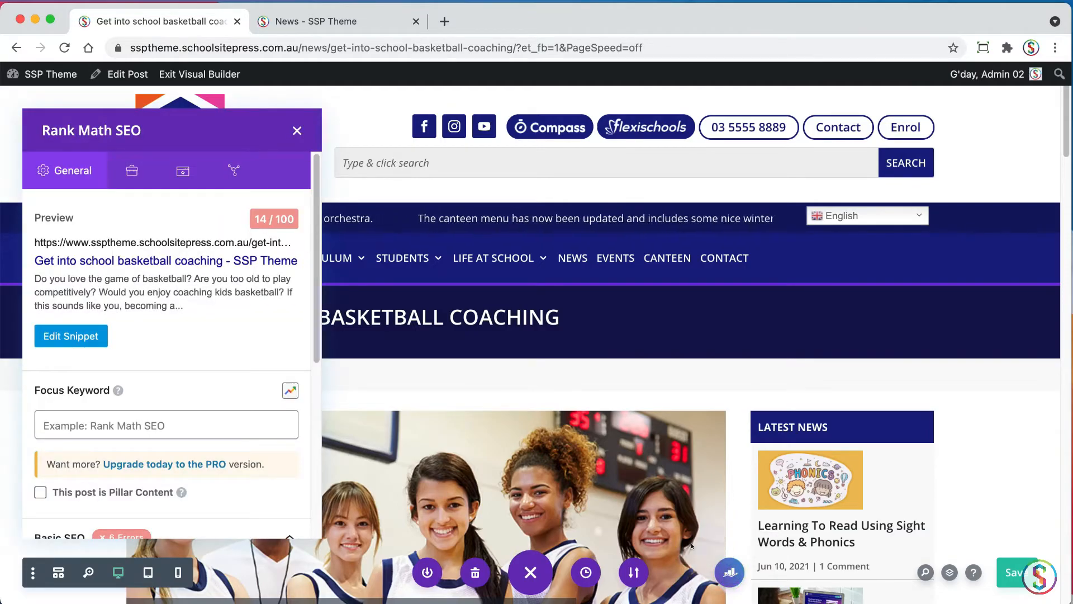
{"action": "left_click", "coordinate": [120, 422]}
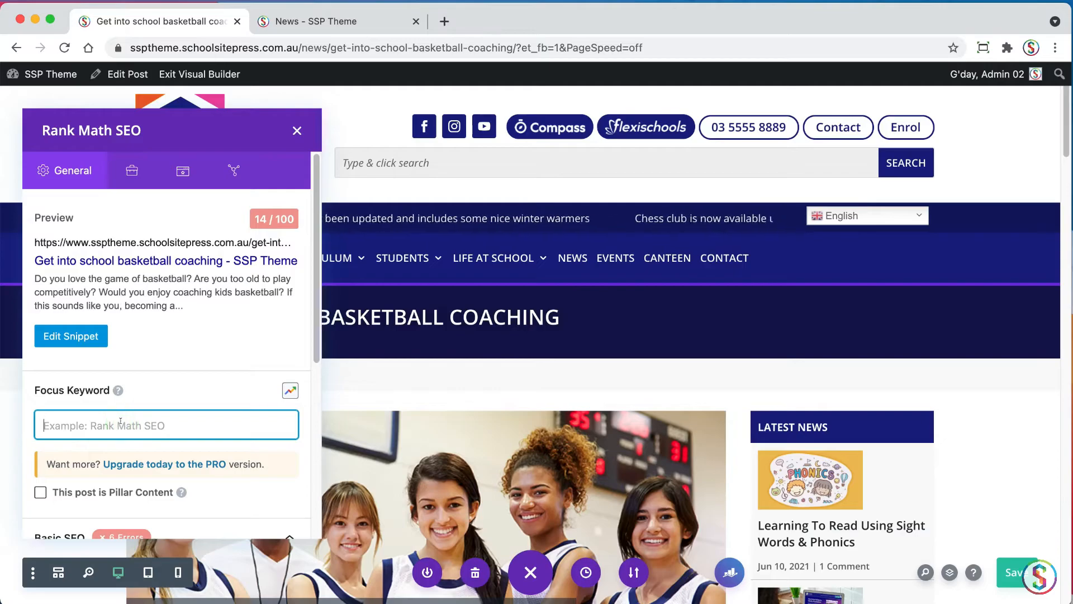
{"action": "type", "text": "basketball coaching"}
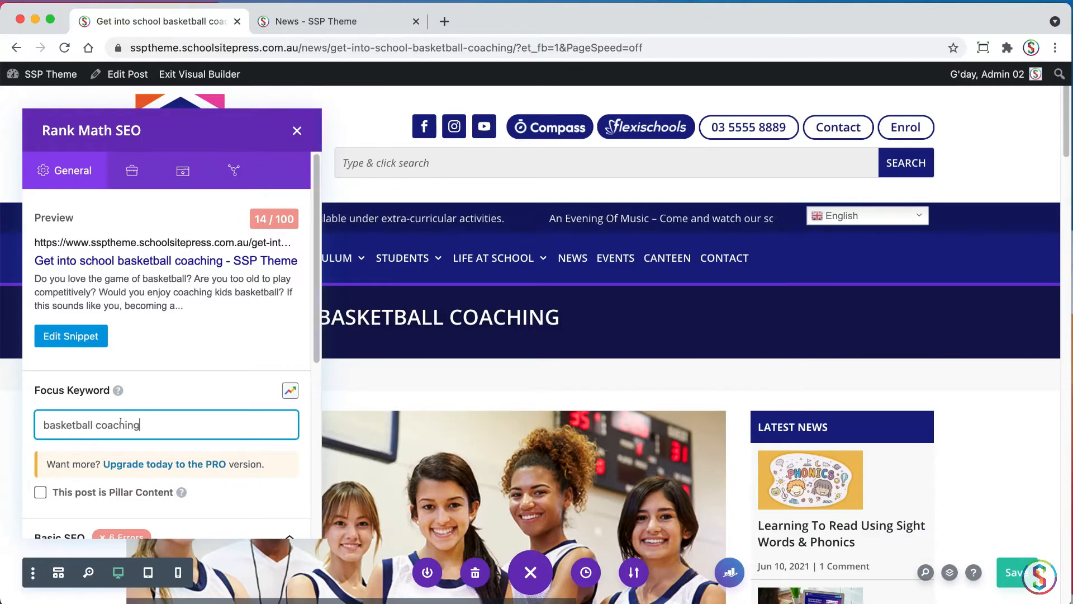
{"action": "key", "text": "Return"}
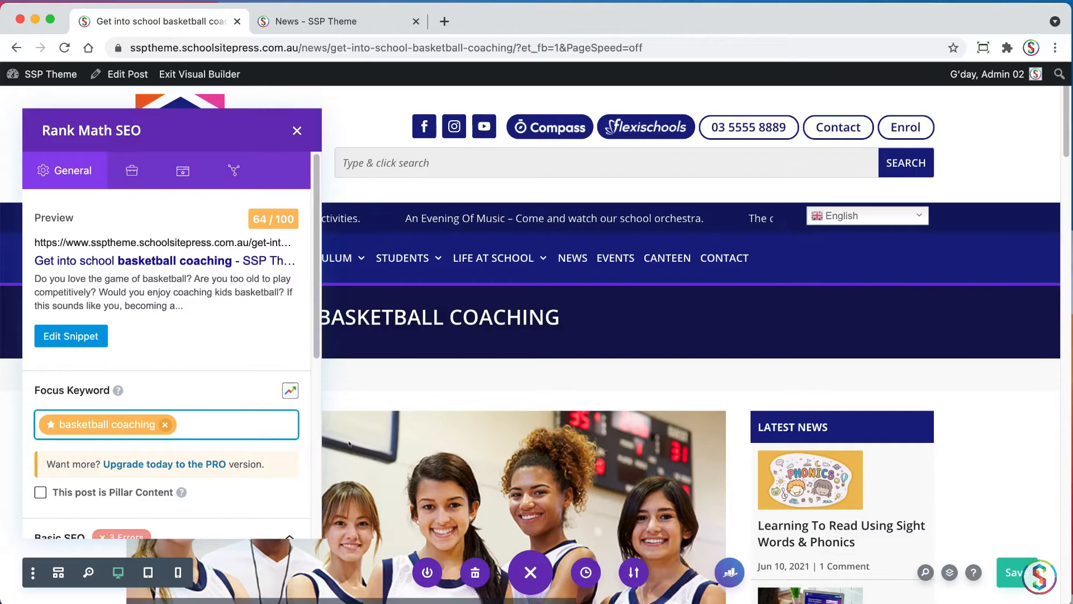
{"action": "scroll", "coordinate": [296, 401], "scroll_direction": "down", "scroll_amount": 3}
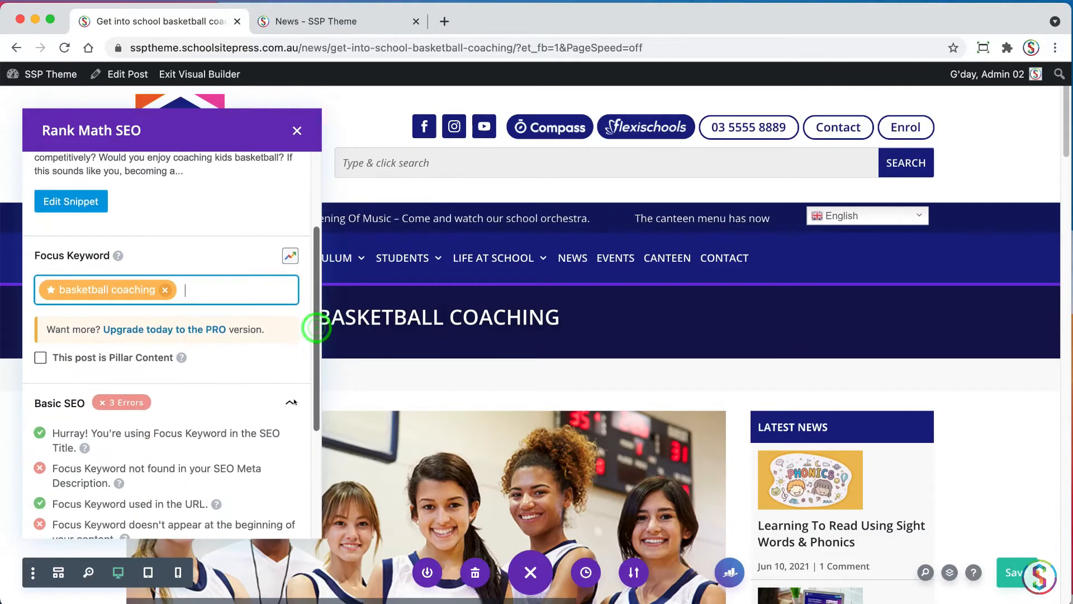
{"action": "scroll", "coordinate": [298, 406], "scroll_direction": "down", "scroll_amount": 3}
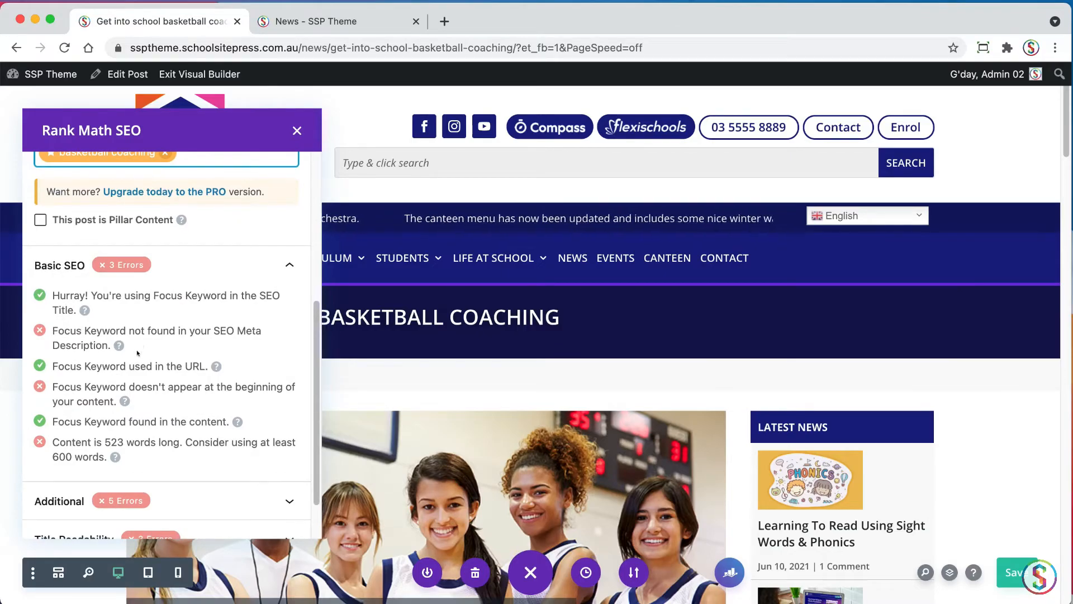
{"action": "scroll", "coordinate": [311, 345], "scroll_direction": "down", "scroll_amount": 1}
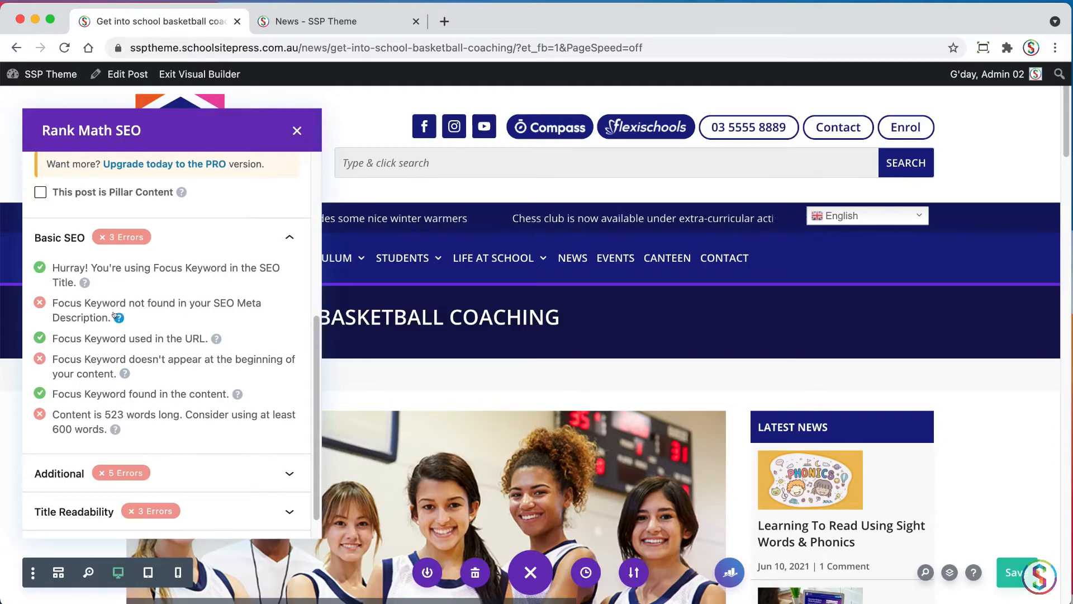
{"action": "left_click_drag", "start_coordinate": [315, 336], "coordinate": [313, 172]}
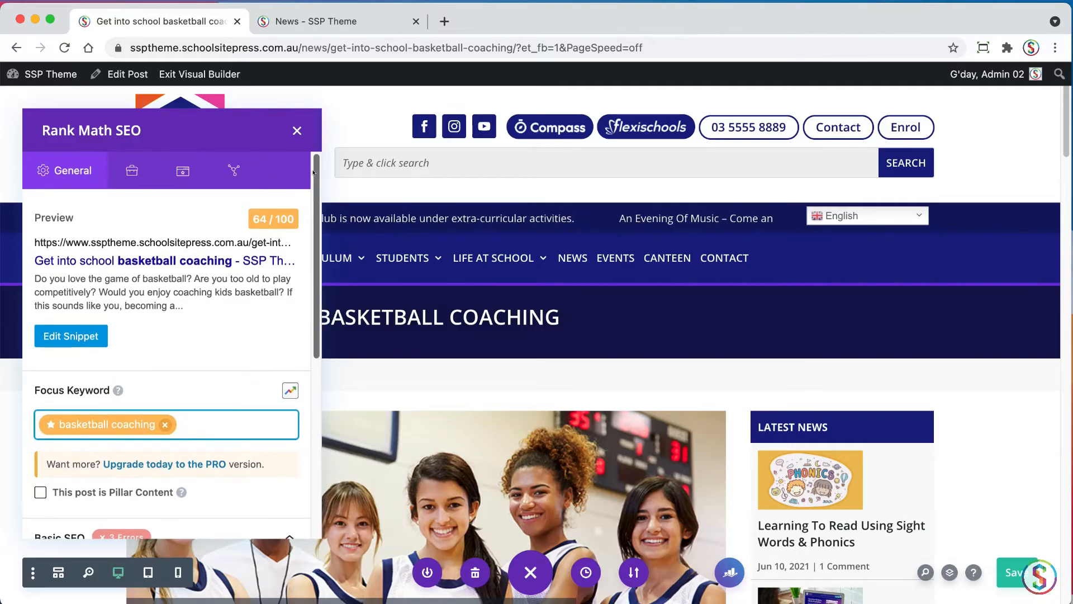
Step: Replace the snippet's SEO title with 'Basketball Coaching For Schools'
{"action": "left_click", "coordinate": [65, 337]}
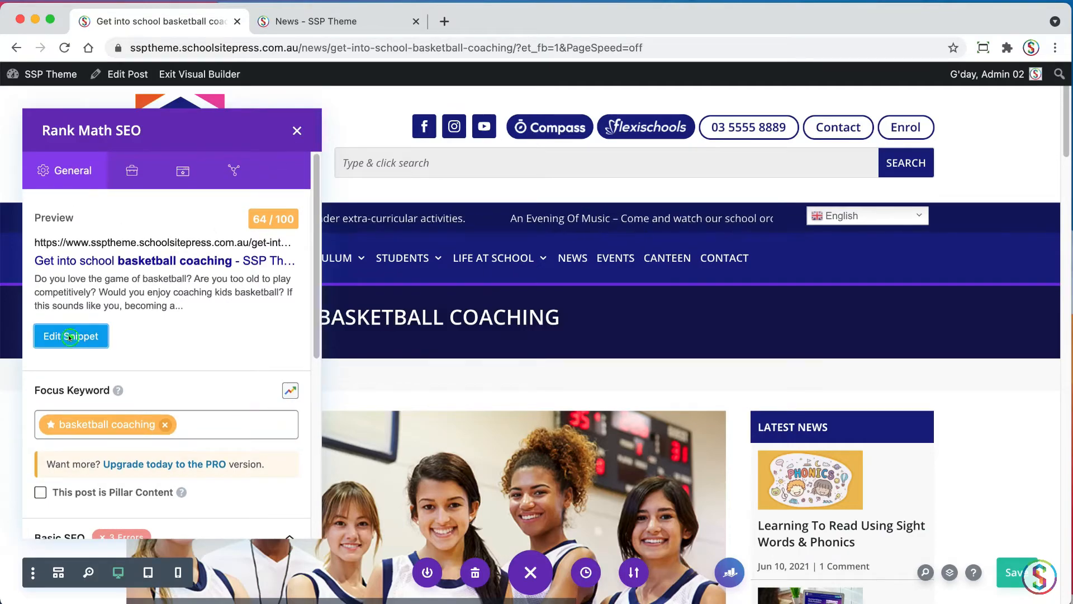
{"action": "left_click", "coordinate": [485, 346]}
{"action": "key", "text": "ctrl+a"}
{"action": "type", "text": "Basketball Coaching For"}
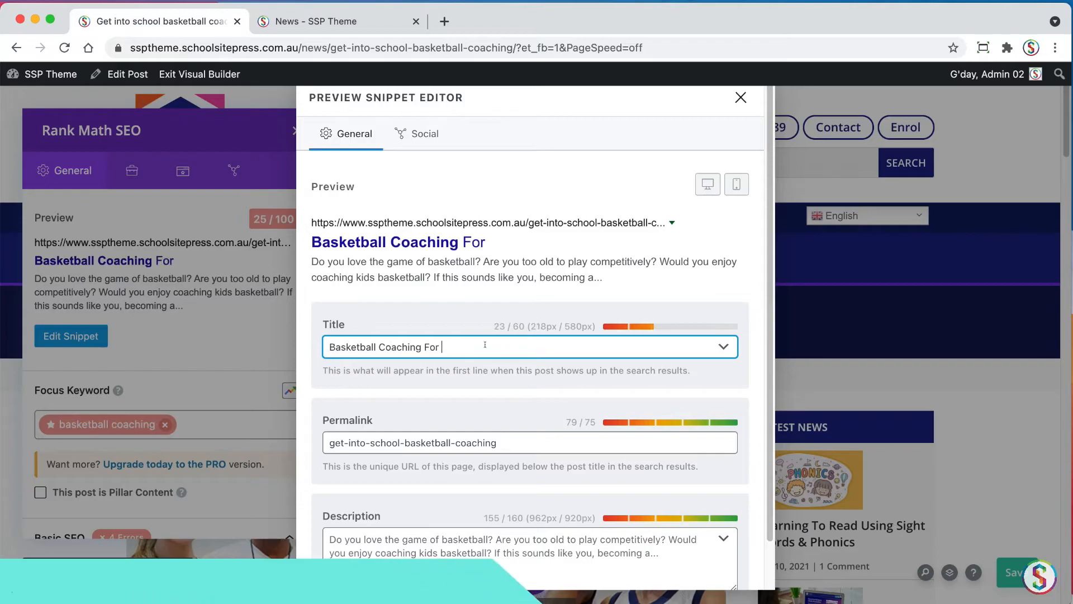
{"action": "type", "text": "Schools"}
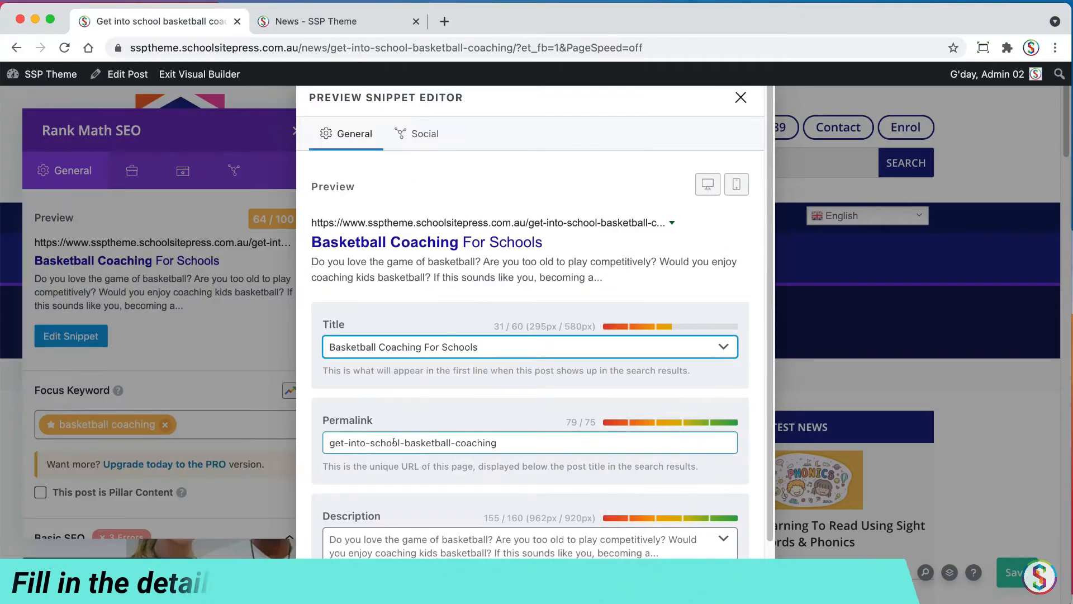
Step: Rewrite the search description about providing basketball coaching for schools as a fun, constructive pastime
{"action": "scroll", "coordinate": [635, 513], "scroll_direction": "down", "scroll_amount": 1}
{"action": "left_click", "coordinate": [635, 513]}
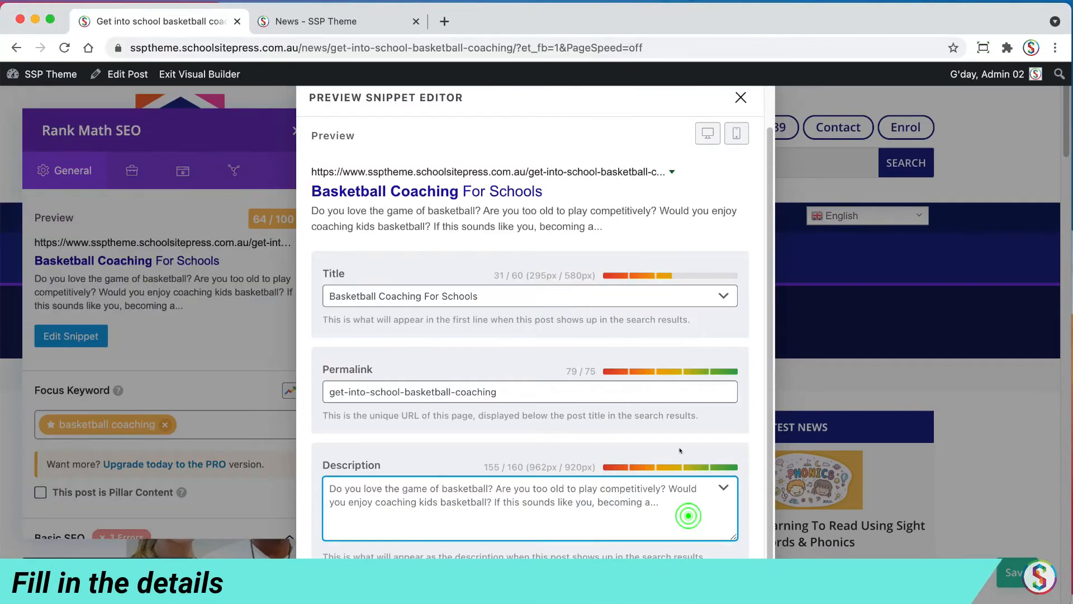
{"action": "key", "text": "ctrl+a"}
{"action": "type", "text": "Do you love basketball coaching. Learn how to provide basketball coaching for schools"}
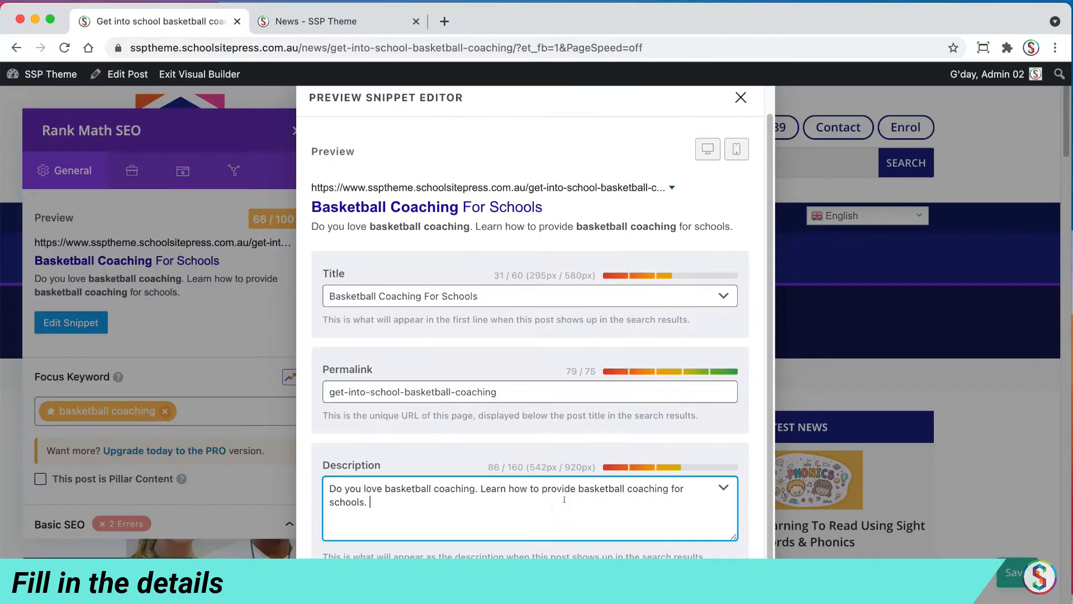
{"action": "type", "text": ". It's enjoyable, fun and provides"}
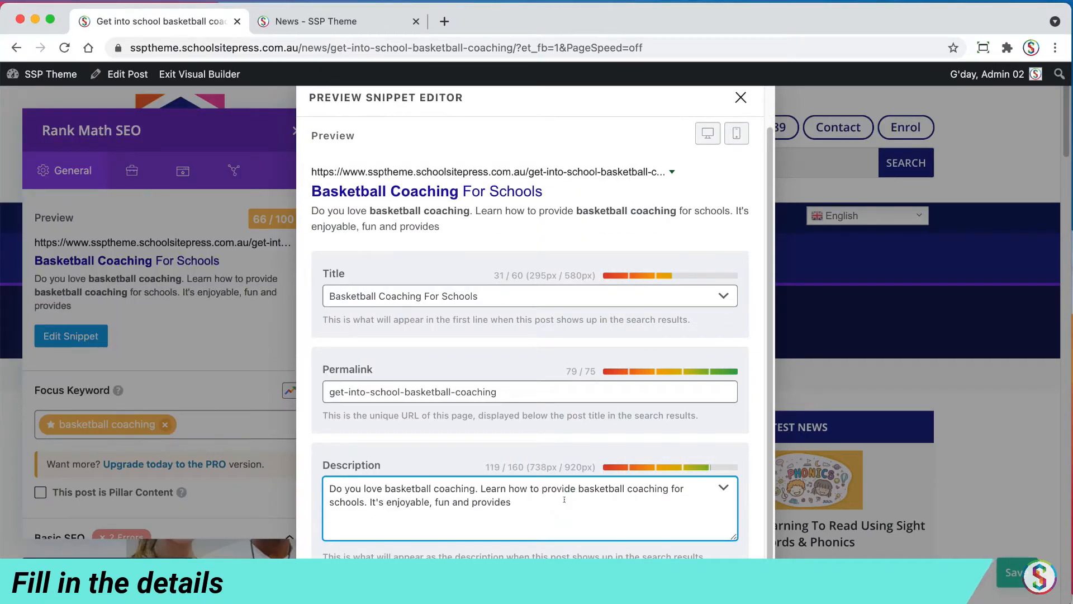
{"action": "type", "text": " the kids with a constructive passtime activity."}
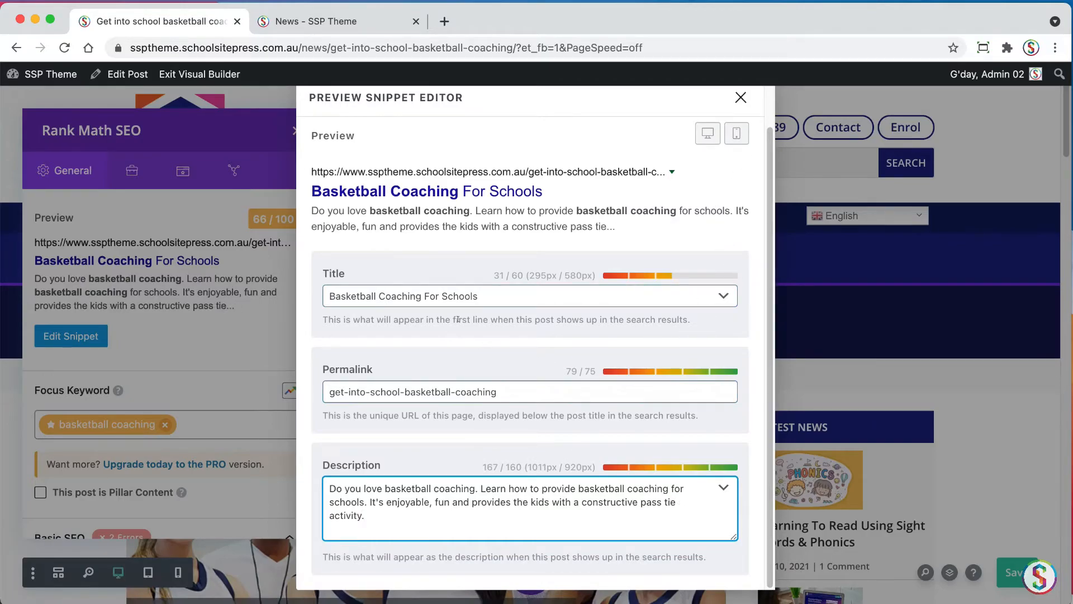
Step: Extend the title to 'Basketball Coaching For Schools - School Basketball Coaching'
{"action": "left_click", "coordinate": [488, 295]}
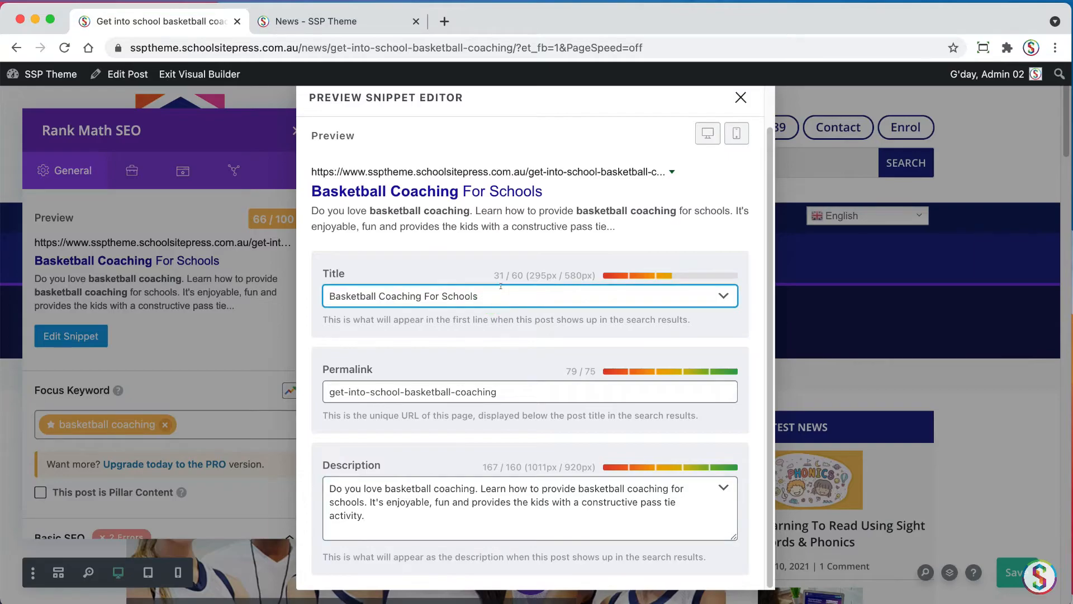
{"action": "type", "text": "- Schol"}
{"action": "key", "text": "BackSpace"}
{"action": "type", "text": "l B"}
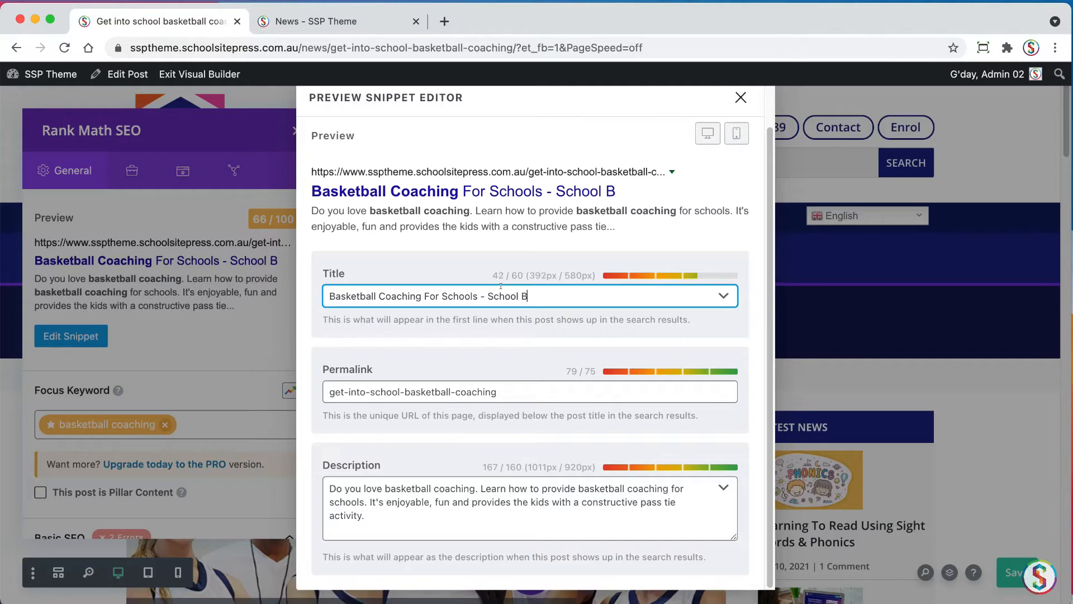
{"action": "type", "text": "asketball Coach"}
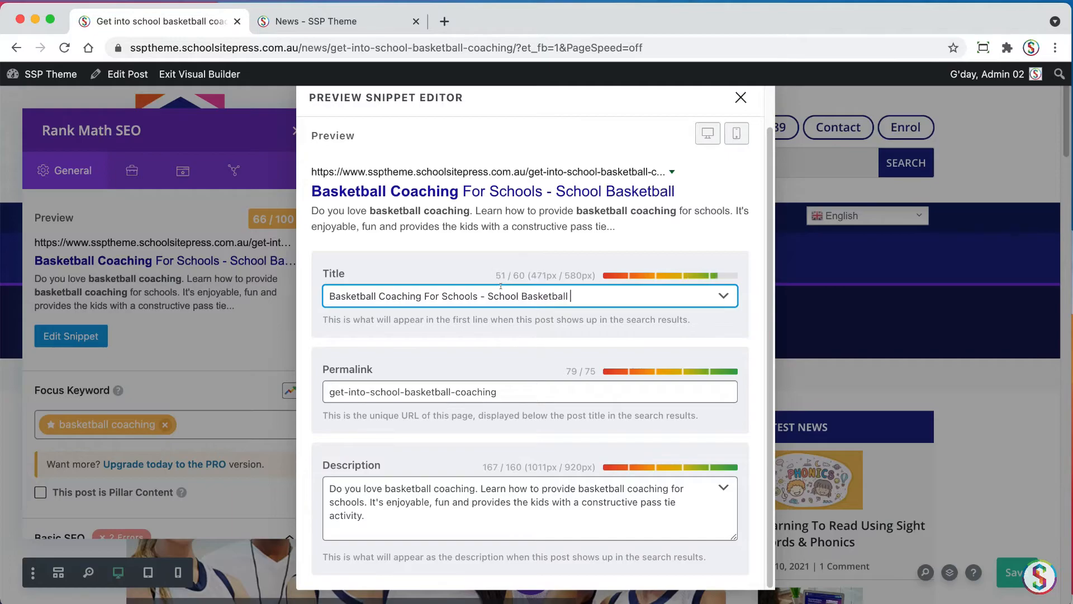
{"action": "type", "text": "ing"}
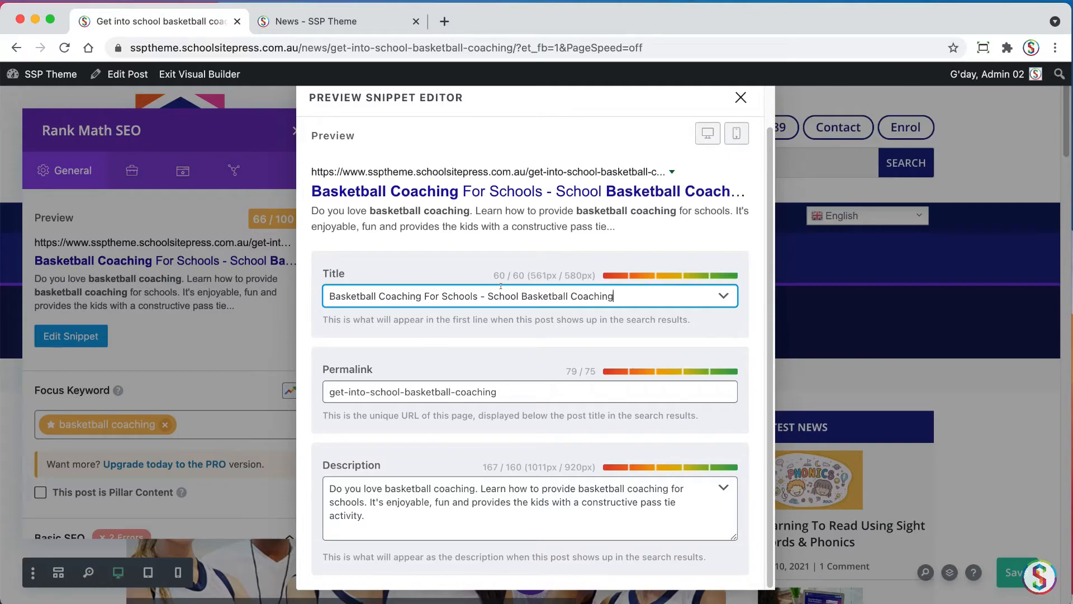
{"action": "left_click", "coordinate": [764, 412]}
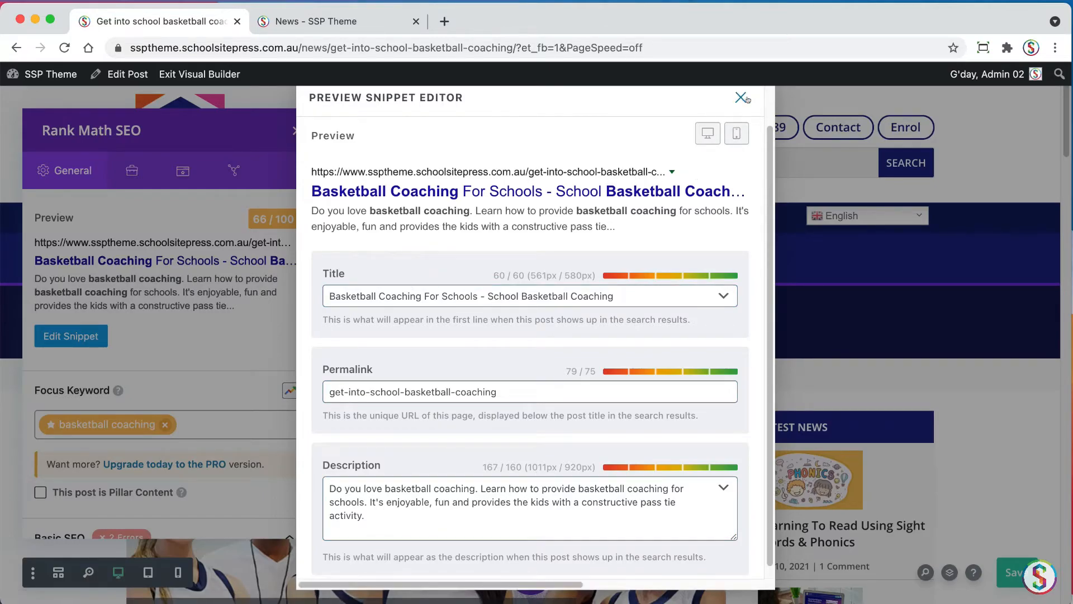
Step: Close the snippet editor and reopen the Rank Math SEO panel
{"action": "left_click", "coordinate": [766, 126]}
{"action": "left_click", "coordinate": [736, 98]}
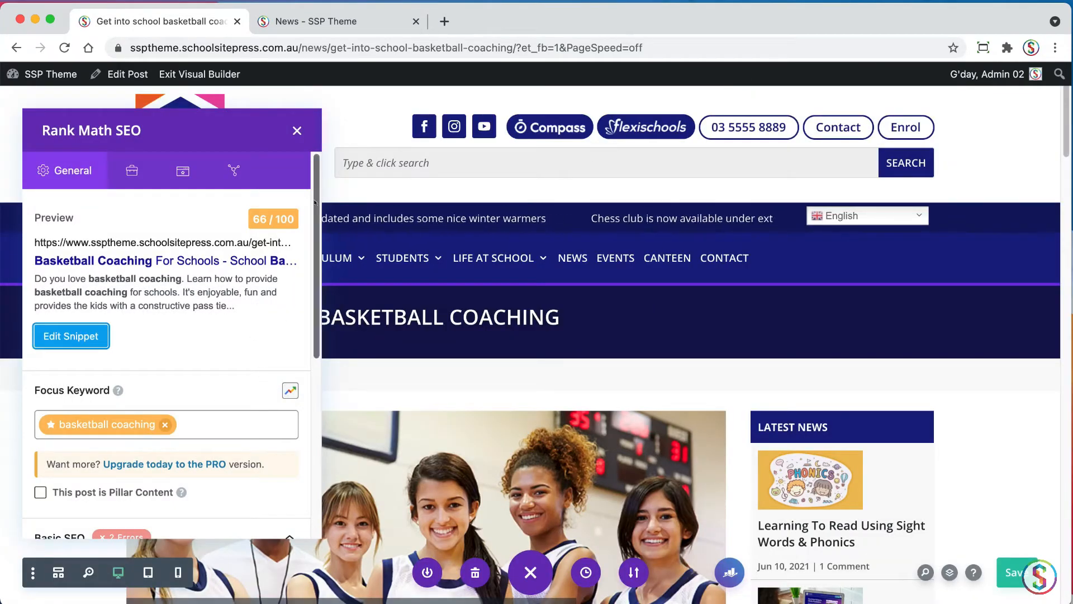
{"action": "left_click", "coordinate": [296, 133]}
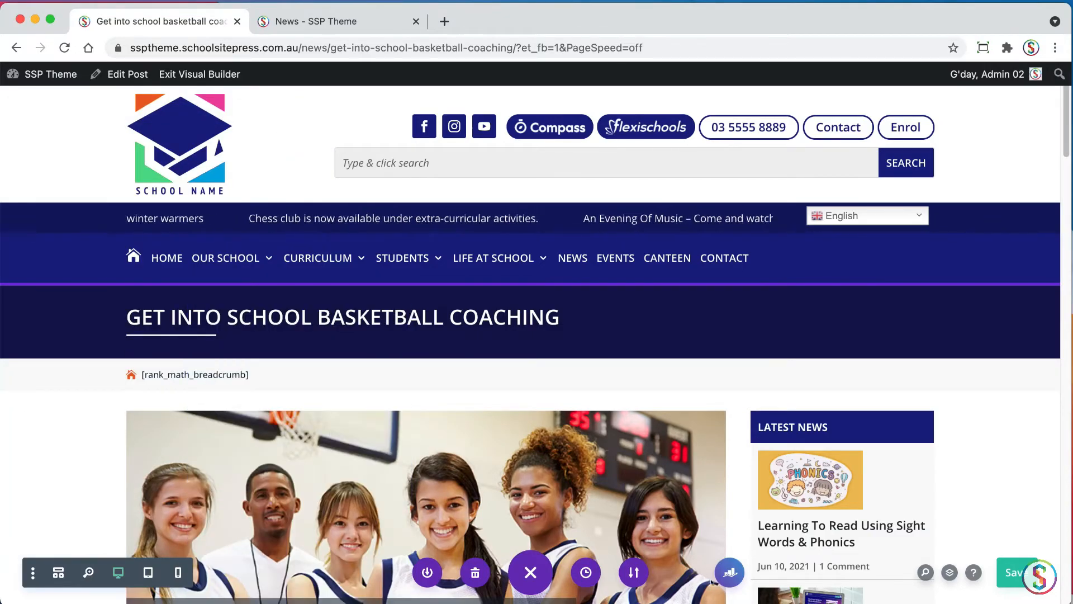
{"action": "left_click", "coordinate": [728, 572]}
Step: Add 'school basketball' as a second focus keyword, lifting the score to 69/100
{"action": "left_click", "coordinate": [233, 421]}
{"action": "type", "text": "school basket"}
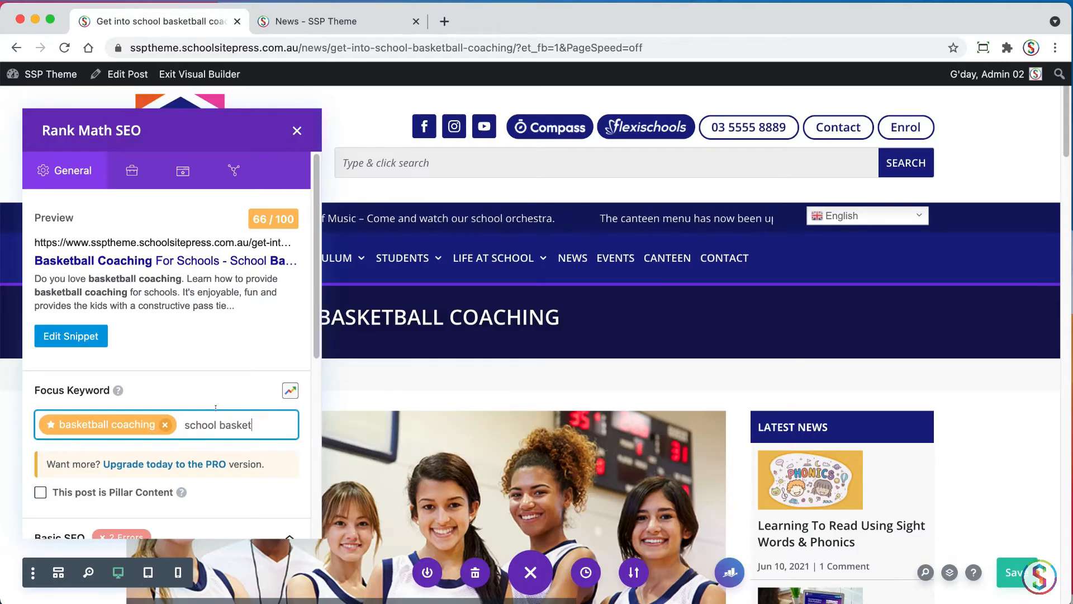
{"action": "type", "text": "ball"}
{"action": "key", "text": "Return"}
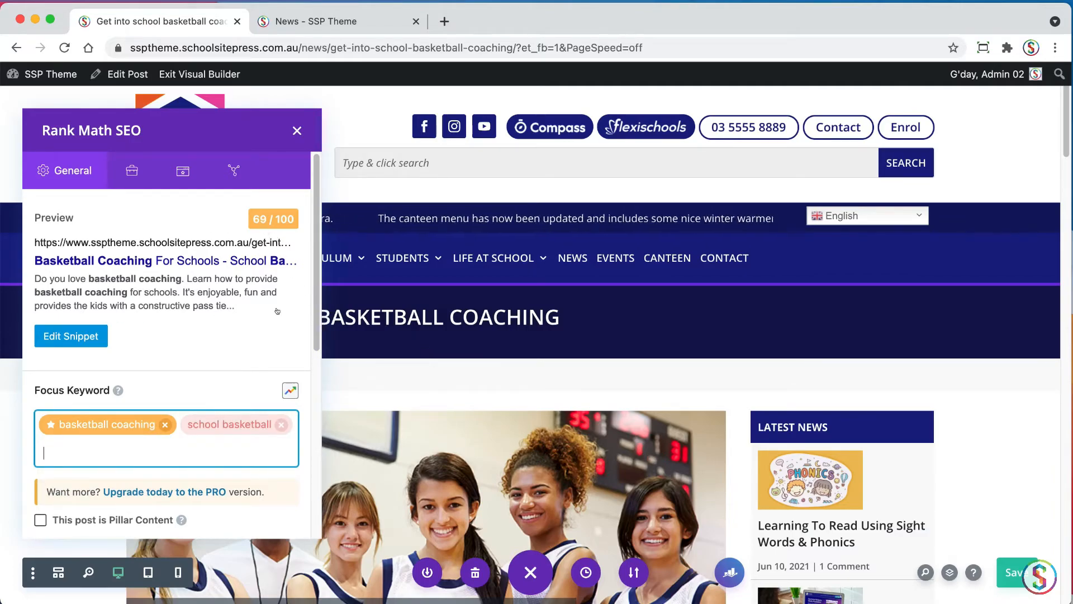
{"action": "scroll", "coordinate": [316, 289], "scroll_direction": "down", "scroll_amount": 6}
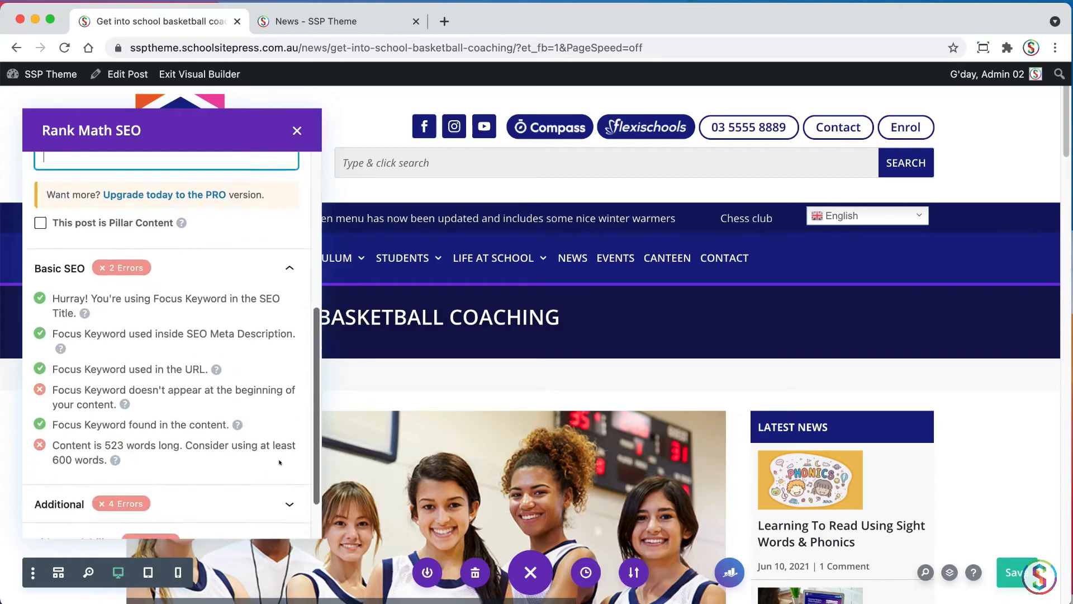
{"action": "scroll", "coordinate": [279, 464], "scroll_direction": "up", "scroll_amount": 6}
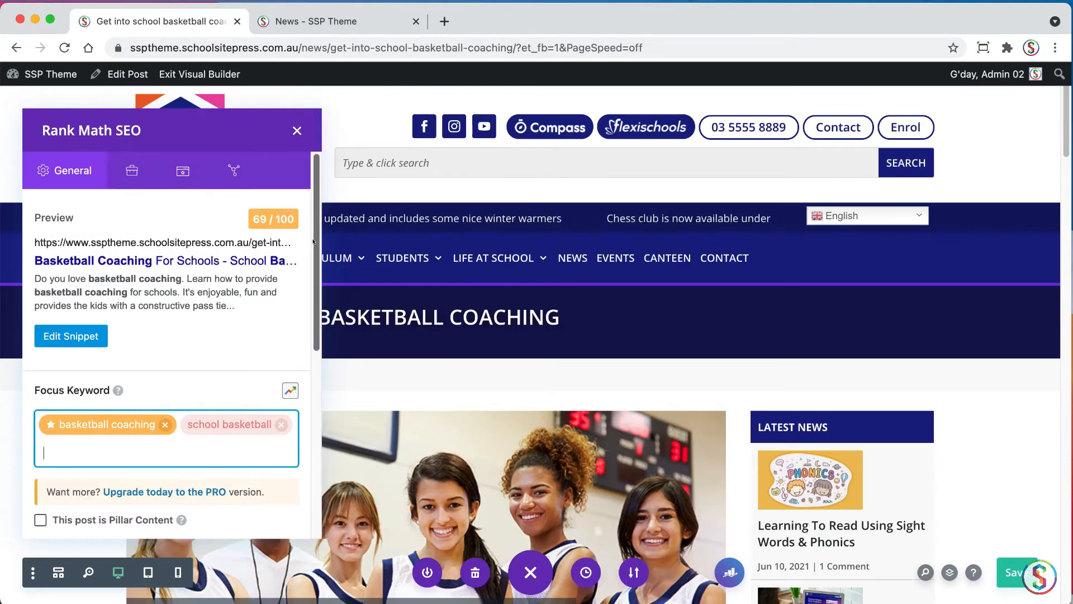
{"action": "scroll", "coordinate": [314, 367], "scroll_direction": "down", "scroll_amount": 4}
{"action": "scroll", "coordinate": [315, 367], "scroll_direction": "up", "scroll_amount": 1}
Step: Close the Rank Math SEO panel and scroll to the basketball photo gallery
{"action": "left_click", "coordinate": [297, 130]}
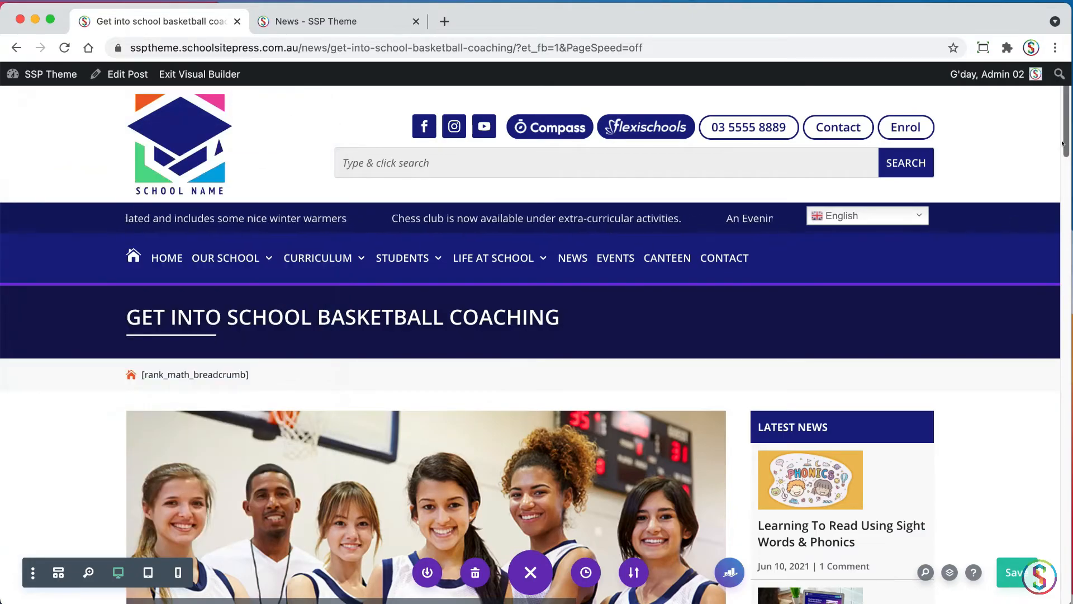
{"action": "scroll", "coordinate": [1042, 176], "scroll_direction": "down", "scroll_amount": 12}
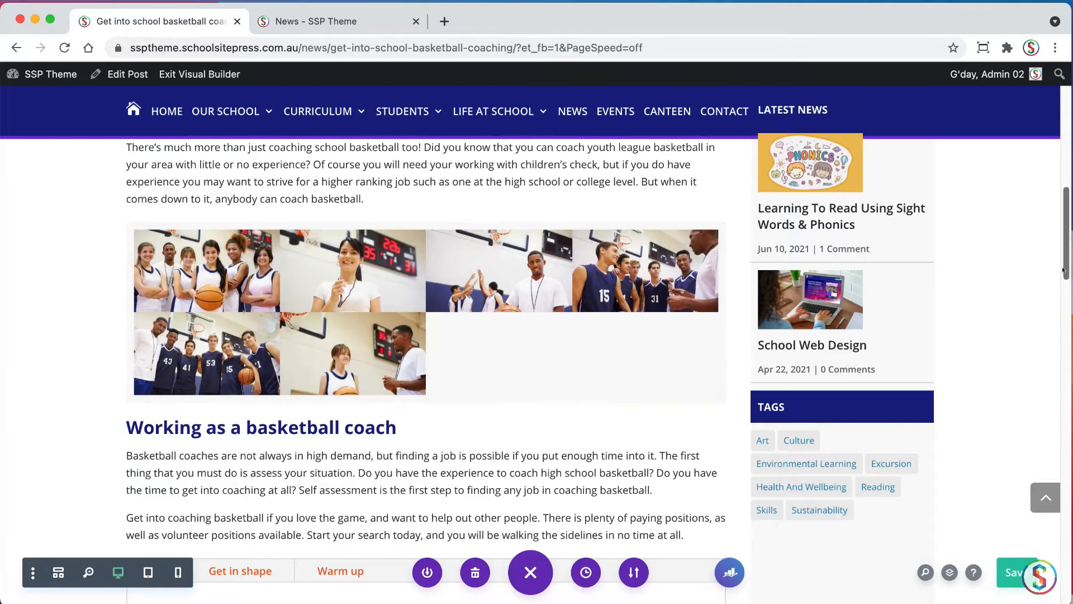
{"action": "scroll", "coordinate": [1051, 252], "scroll_direction": "up", "scroll_amount": 4}
{"action": "scroll", "coordinate": [1055, 238], "scroll_direction": "down", "scroll_amount": 4}
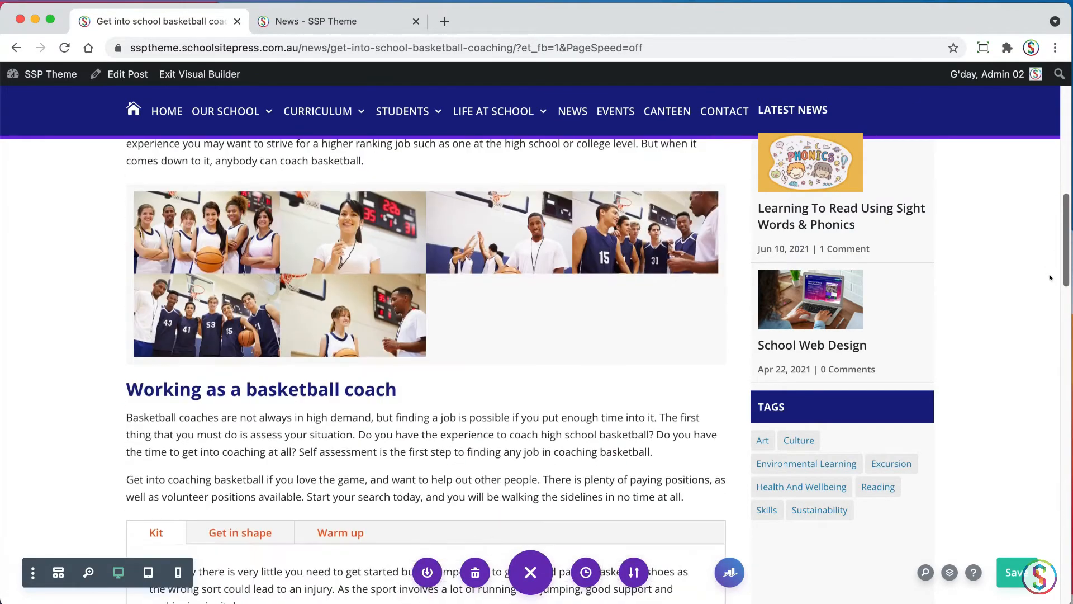
{"action": "left_click_drag", "start_coordinate": [1051, 273], "coordinate": [1038, 292]}
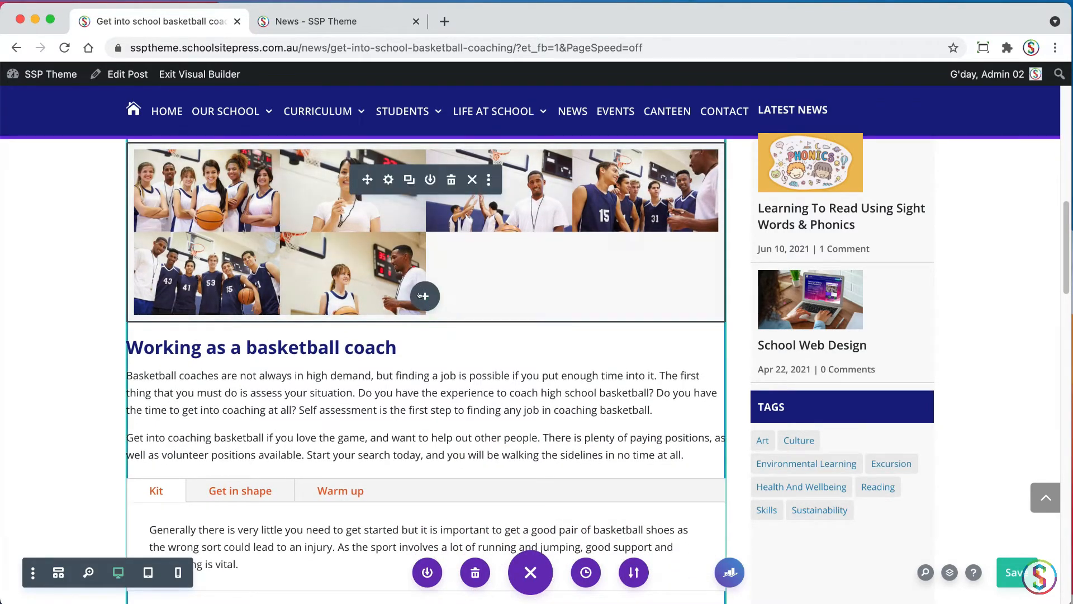
Step: Open the module picker below the gallery and start searching for 'image'
{"action": "left_click", "coordinate": [425, 296]}
{"action": "type", "text": "imge"}
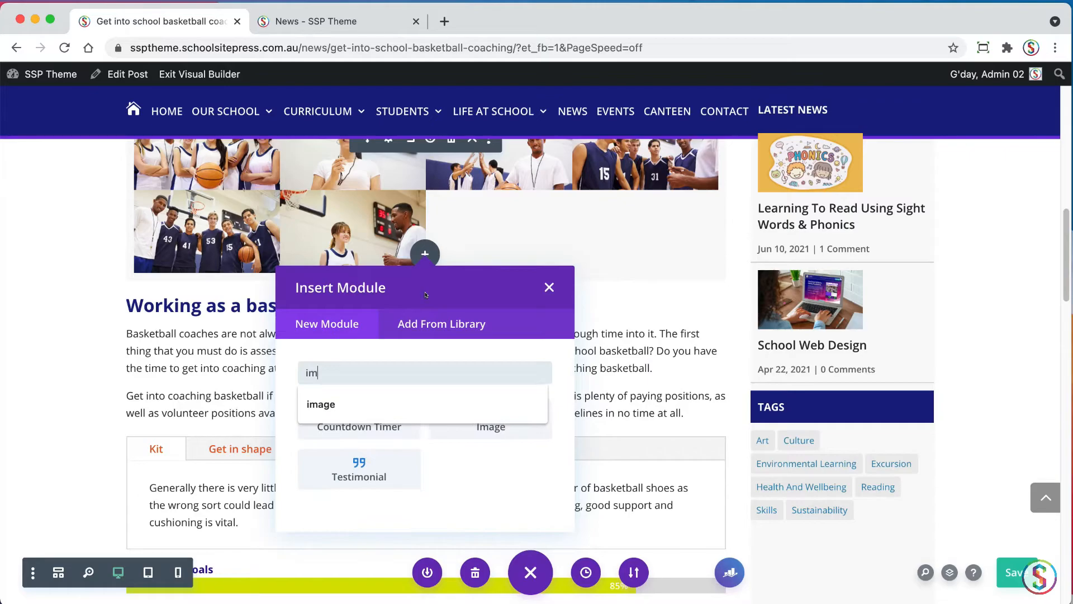
{"action": "key", "text": "BackSpace"}
Step: Insert an Image module below the gallery using the basketball-01 photo from News Images
{"action": "type", "text": "age"}
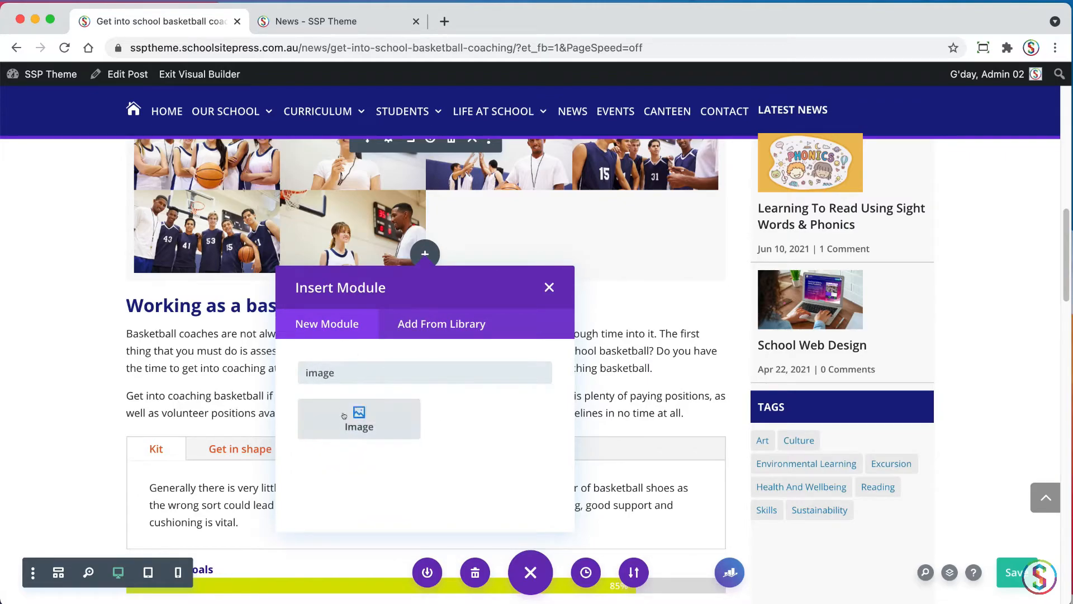
{"action": "left_click", "coordinate": [343, 415]}
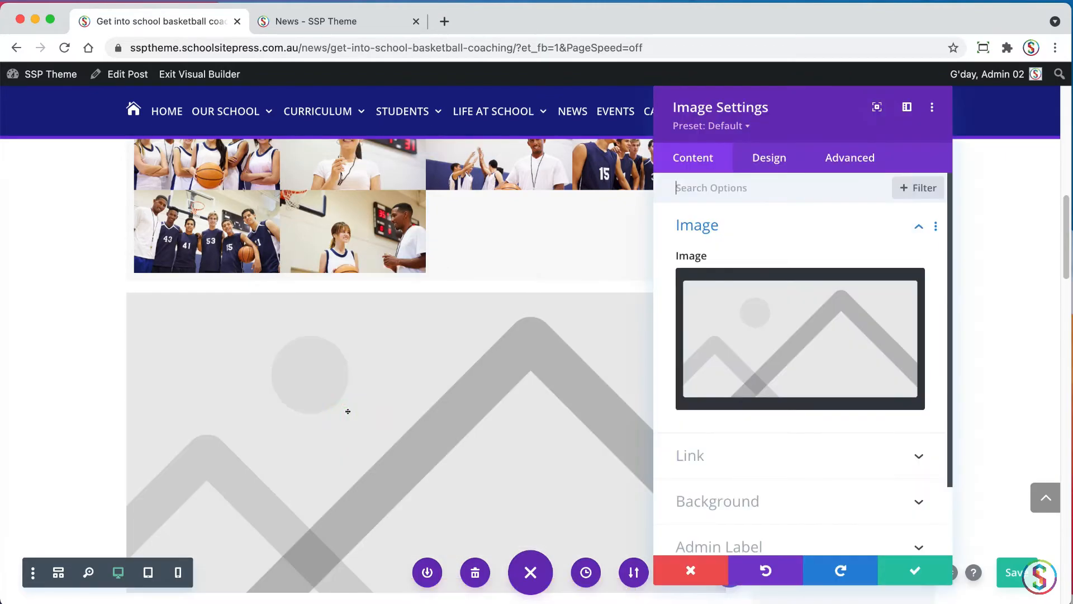
{"action": "left_click", "coordinate": [767, 346]}
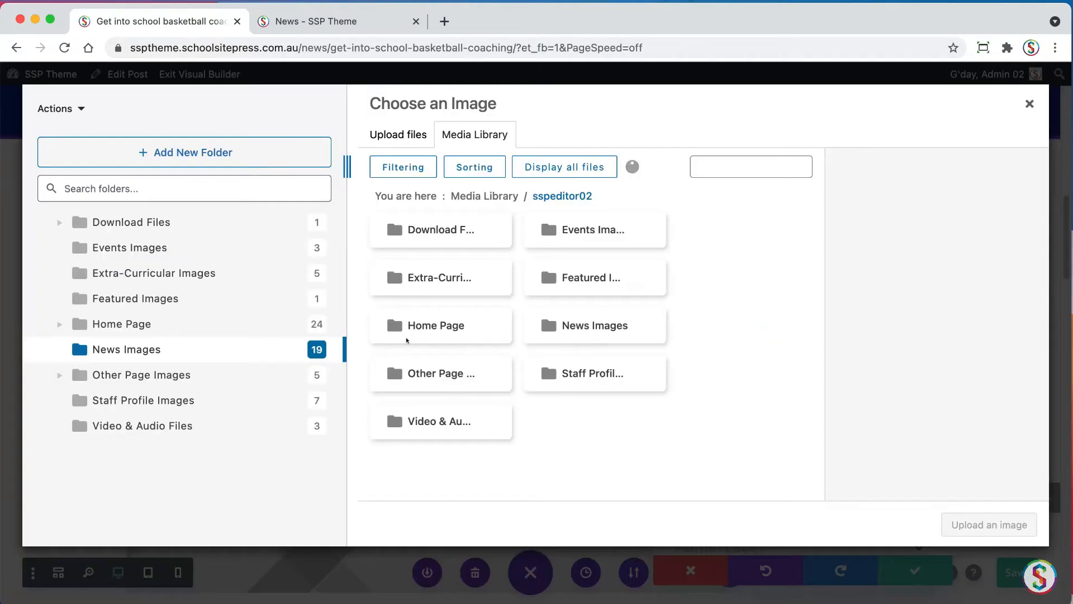
{"action": "left_click", "coordinate": [144, 350]}
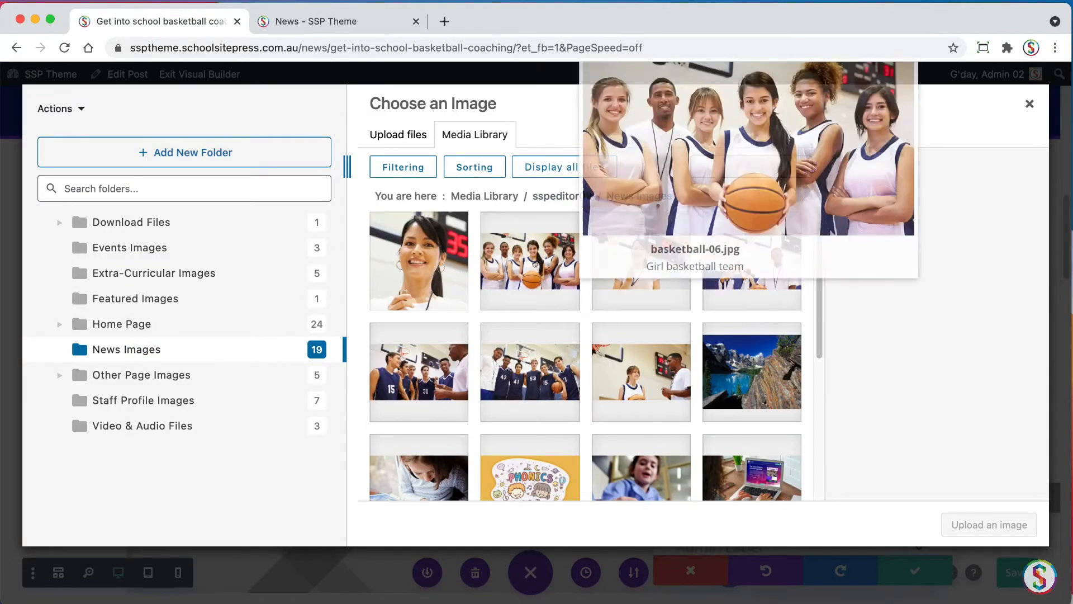
{"action": "left_click", "coordinate": [536, 263]}
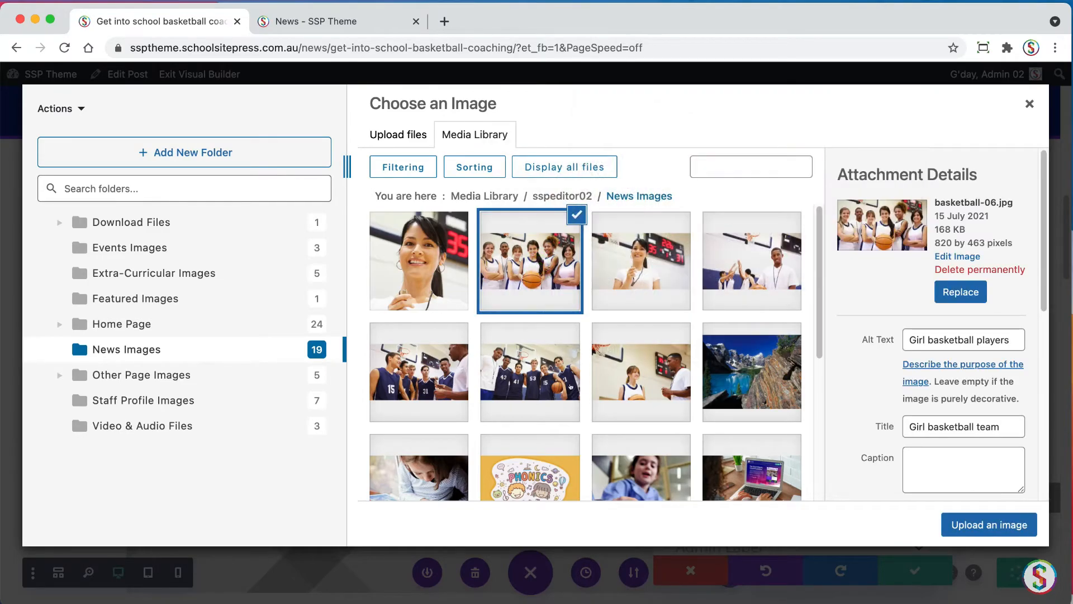
{"action": "left_click", "coordinate": [625, 373]}
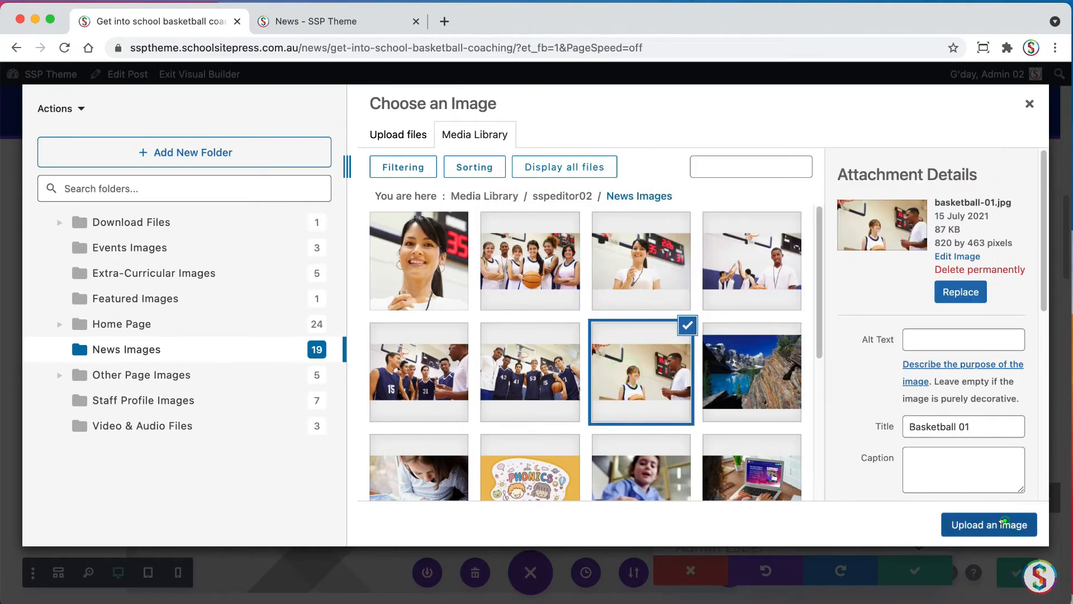
{"action": "left_click", "coordinate": [1003, 521]}
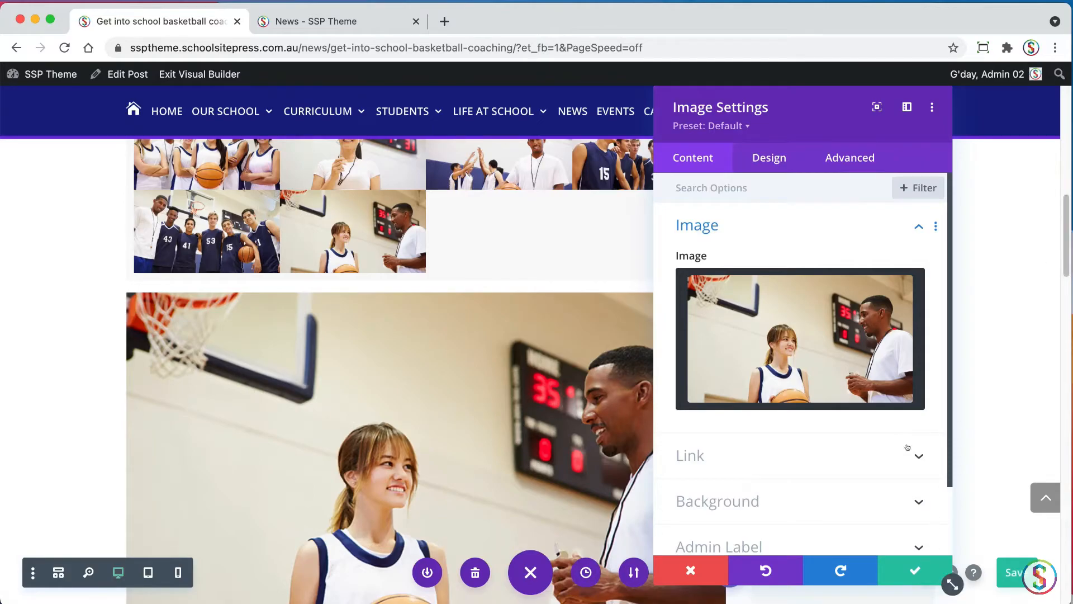
Step: Set the image's alternative text to 'Basketball coaching at high school' and save
{"action": "left_click", "coordinate": [851, 160]}
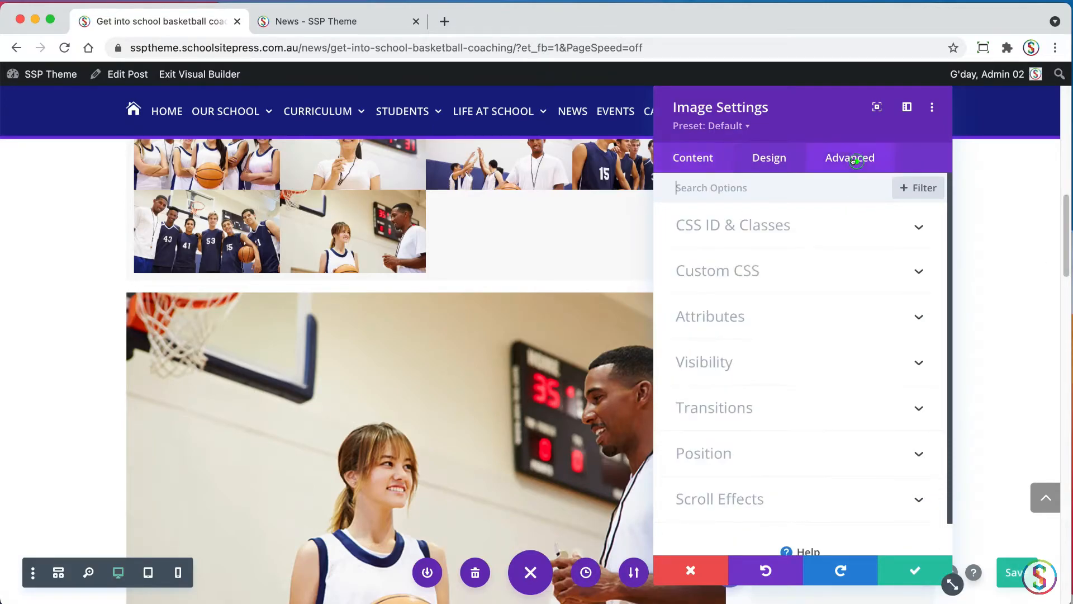
{"action": "left_click", "coordinate": [716, 317]}
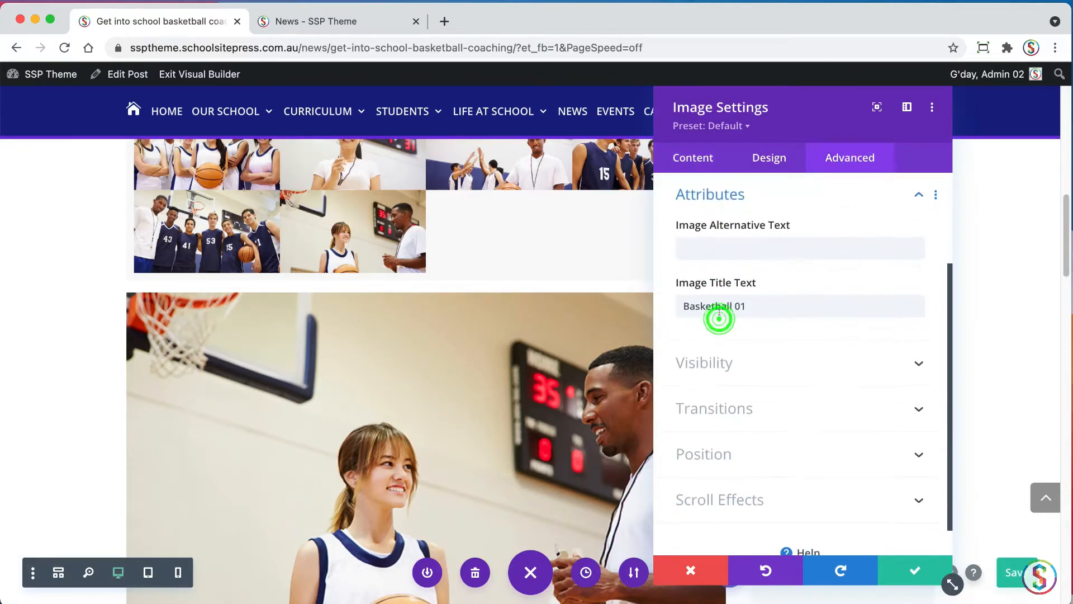
{"action": "left_click", "coordinate": [707, 245]}
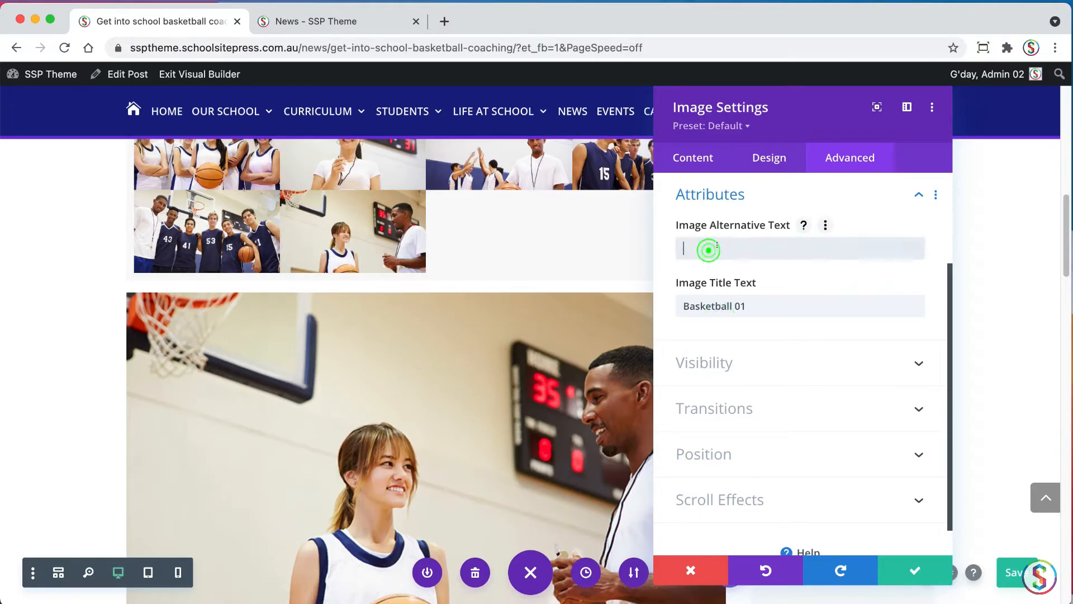
{"action": "type", "text": "Basketball "}
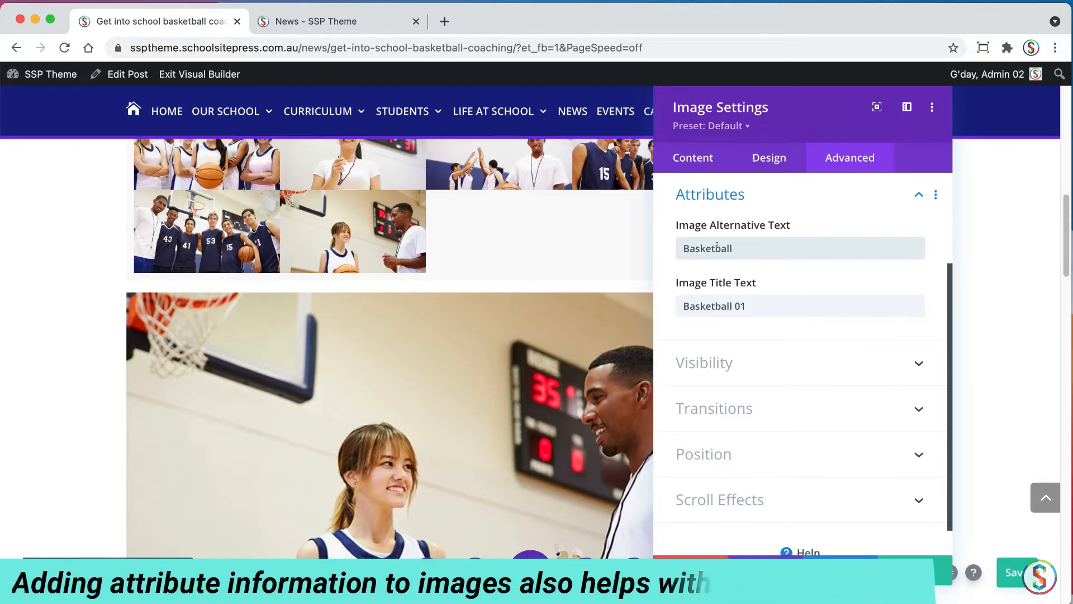
{"action": "type", "text": "coach"}
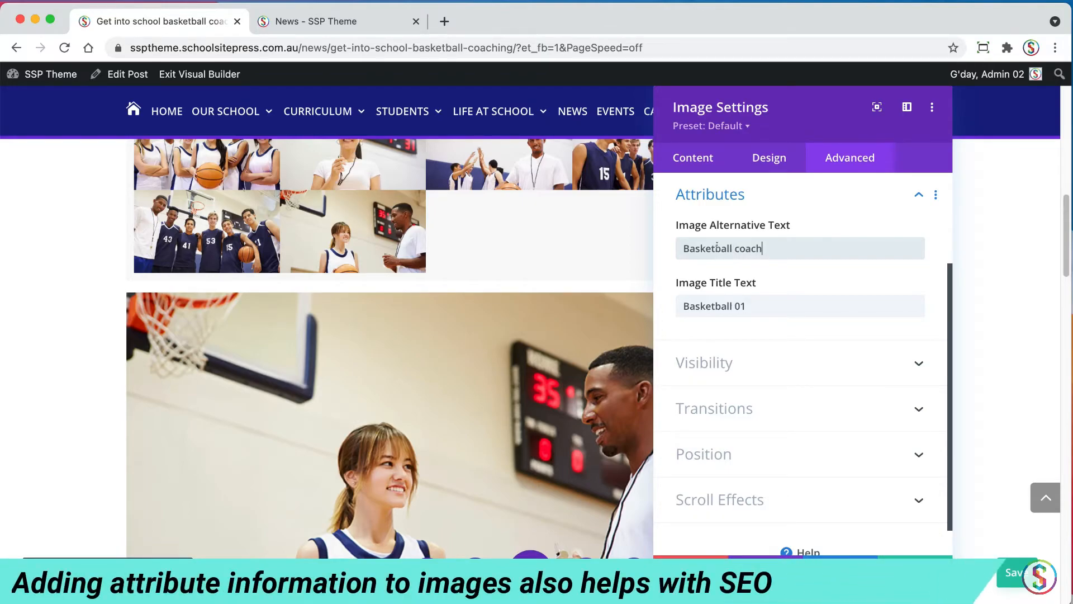
{"action": "type", "text": "ing at s"}
{"action": "type", "text": "high school"}
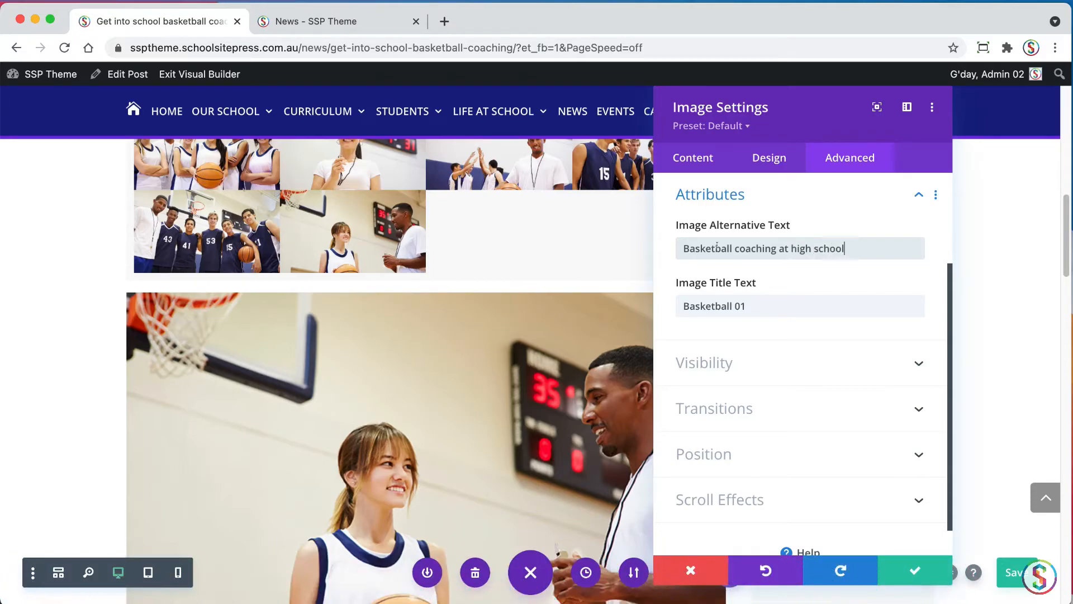
{"action": "left_click", "coordinate": [915, 570]}
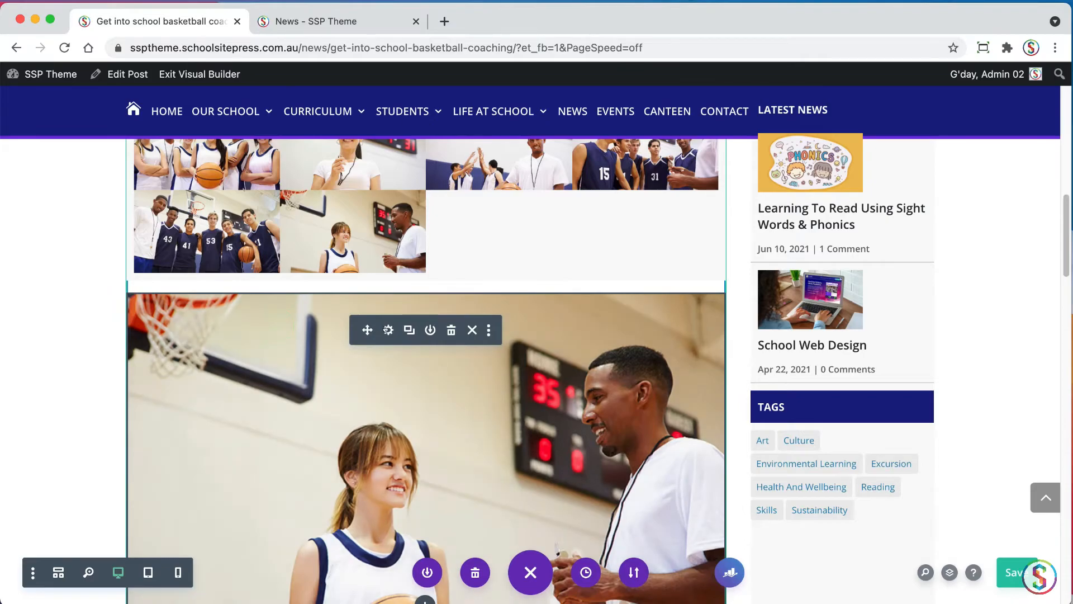
Step: Choose the Image SSP preset for the coach photo, over Small Circle, and save the settings
{"action": "left_click", "coordinate": [388, 329]}
{"action": "left_click", "coordinate": [716, 124]}
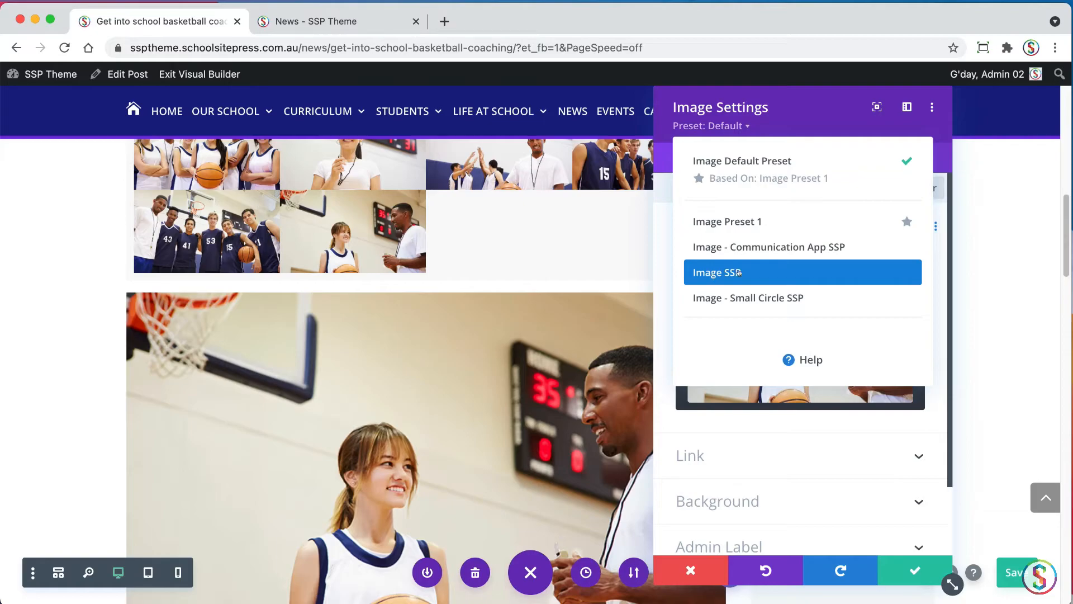
{"action": "left_click", "coordinate": [757, 272]}
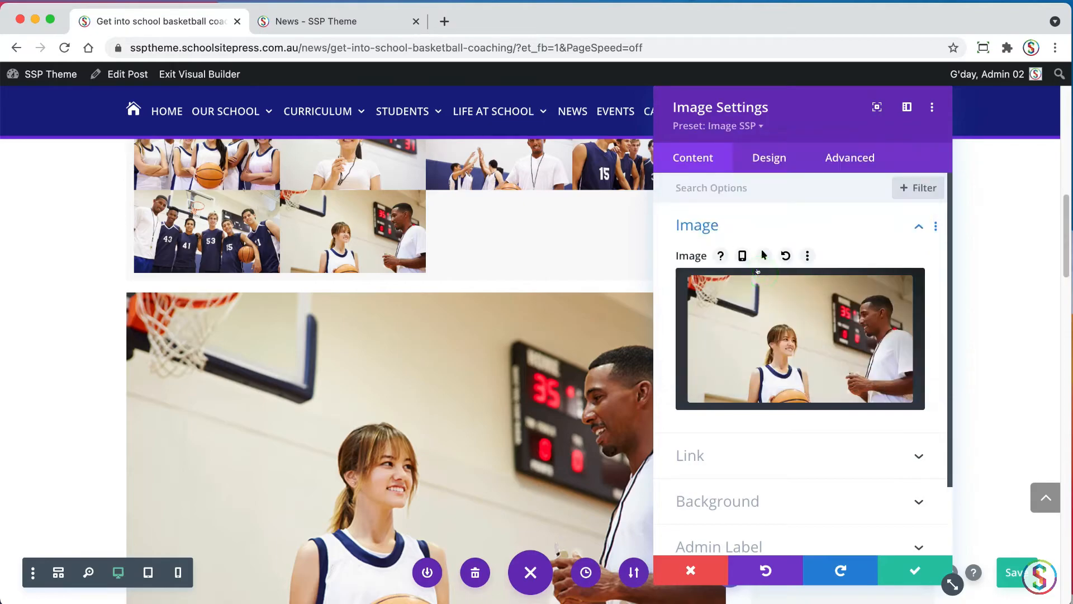
{"action": "left_click", "coordinate": [751, 126]}
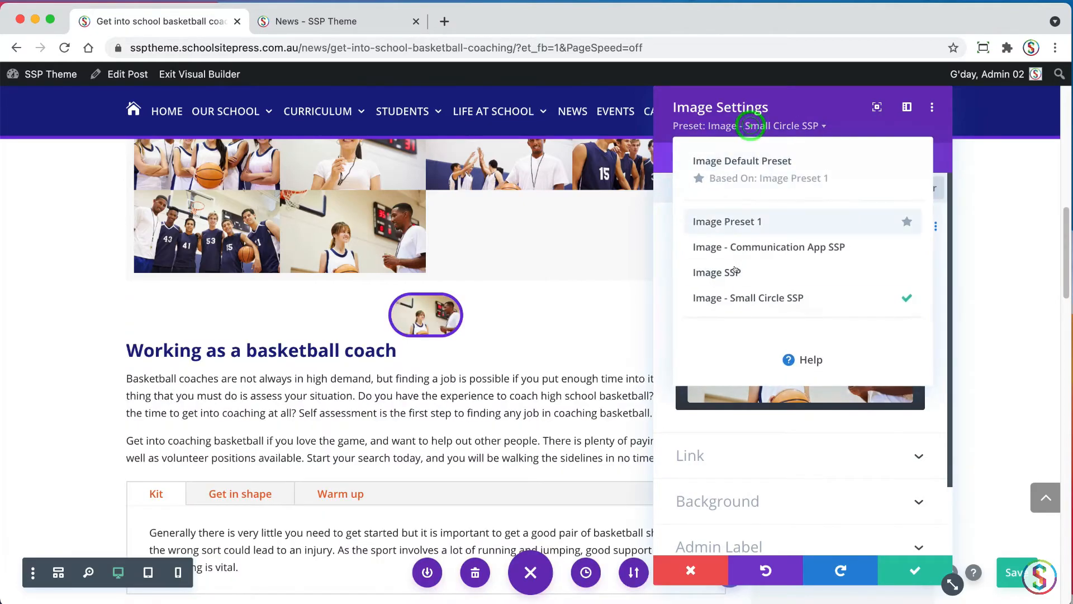
{"action": "left_click", "coordinate": [705, 273]}
{"action": "left_click", "coordinate": [915, 566]}
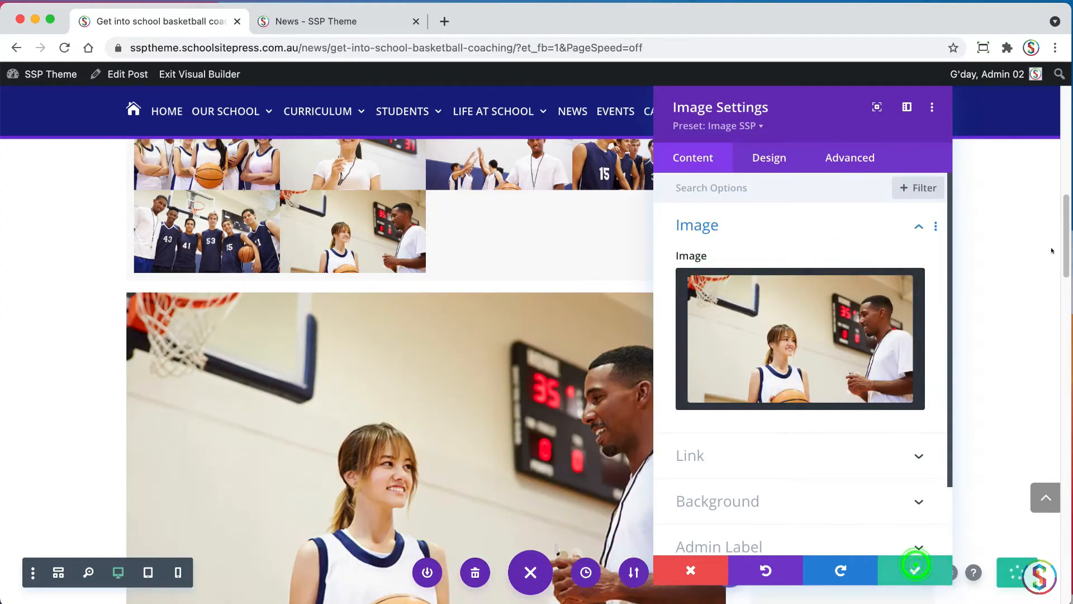
{"action": "scroll", "coordinate": [1054, 269], "scroll_direction": "down", "scroll_amount": 3}
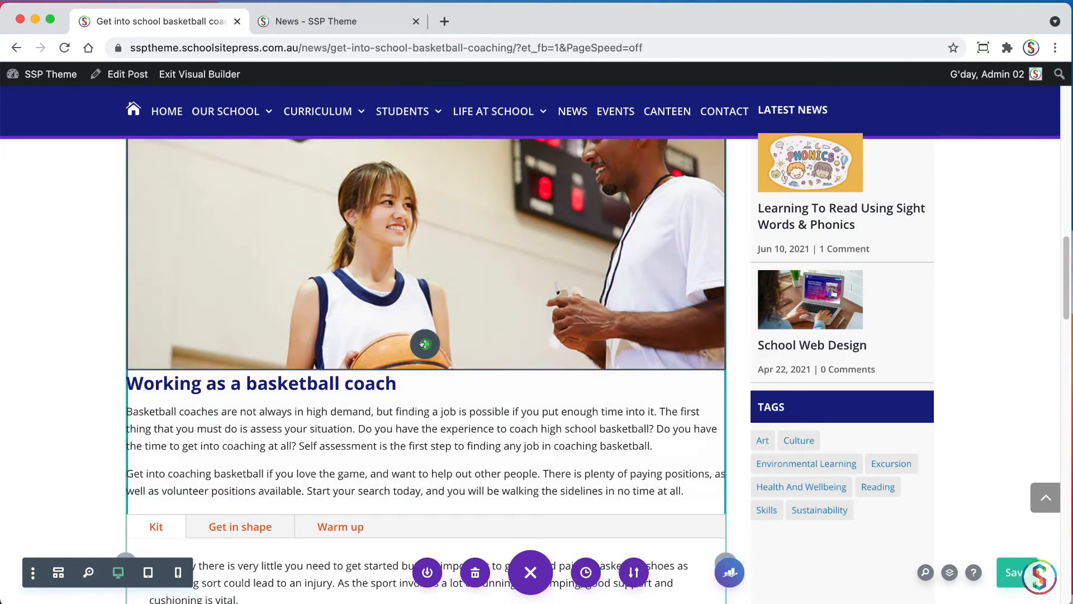
Step: Add a Text module under the photo styled with the Image - Video Caption SSP preset
{"action": "left_click", "coordinate": [423, 344]}
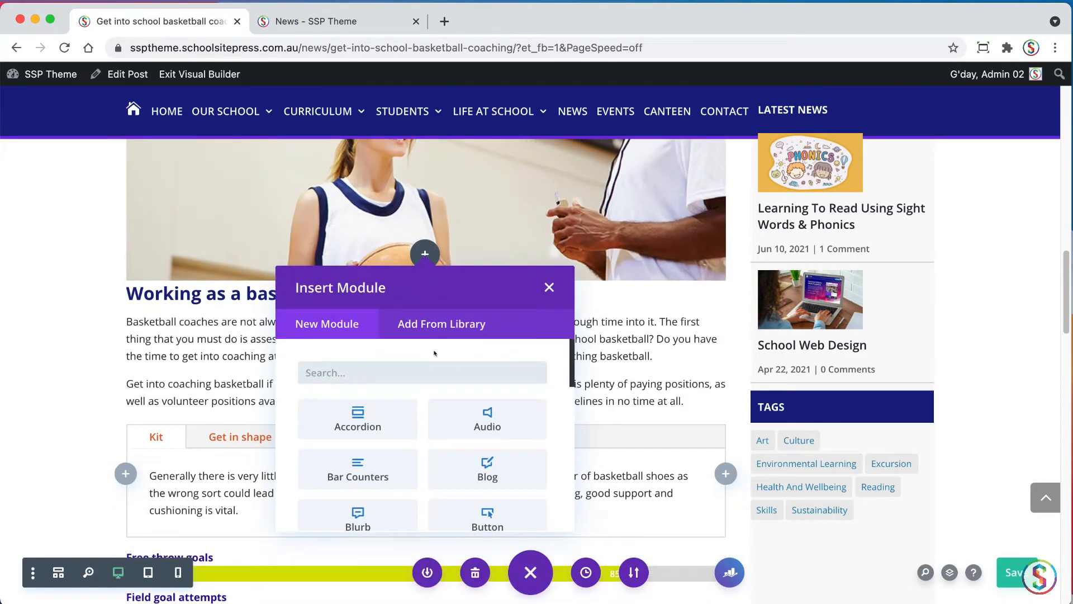
{"action": "type", "text": "text"}
{"action": "left_click", "coordinate": [358, 418]}
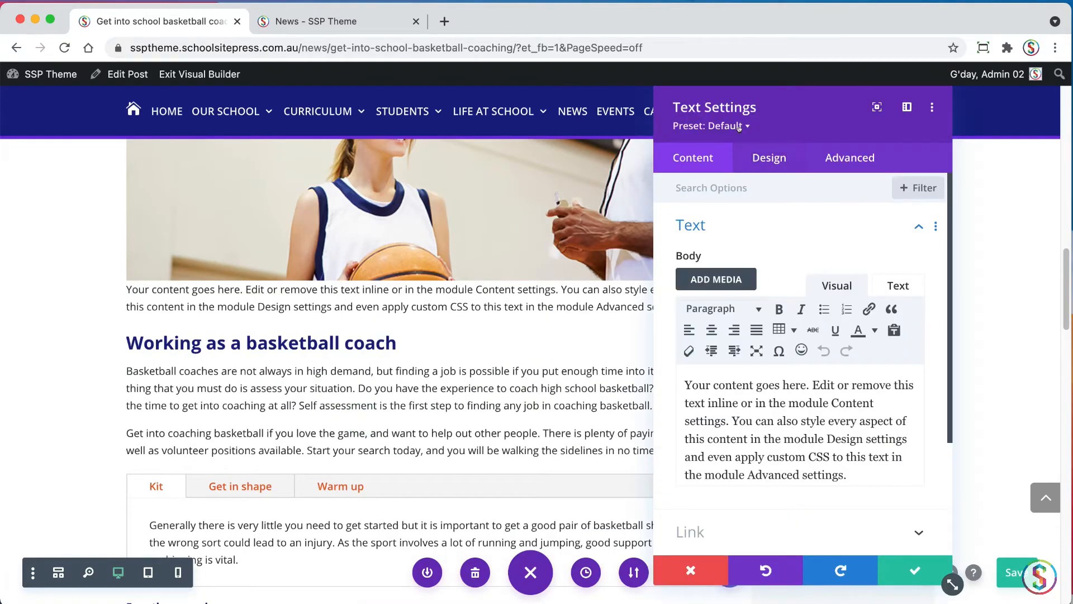
{"action": "left_click", "coordinate": [740, 126]}
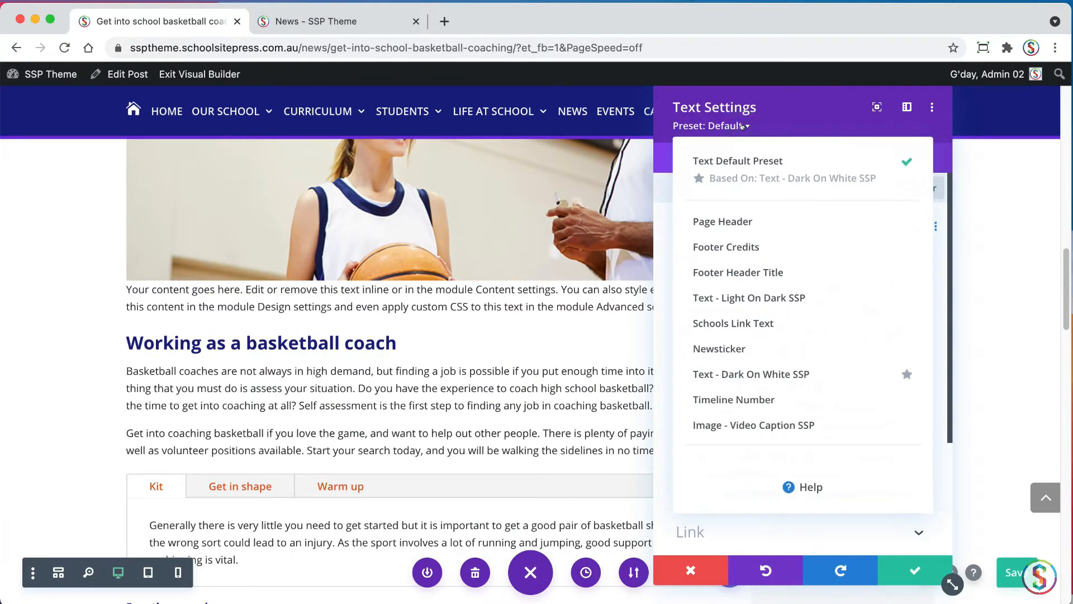
{"action": "left_click", "coordinate": [765, 425]}
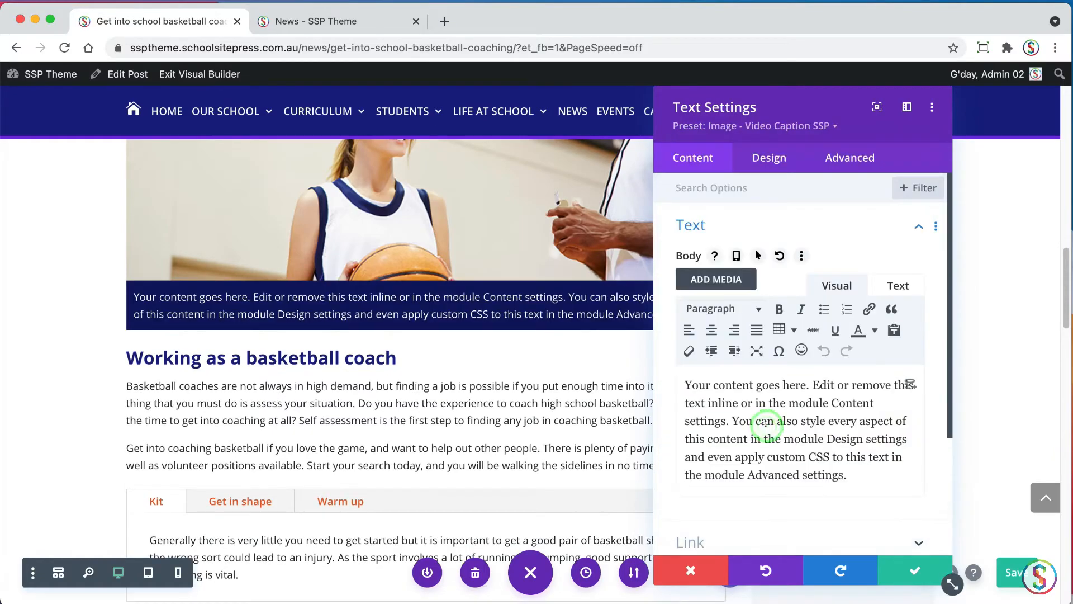
{"action": "left_click", "coordinate": [908, 569]}
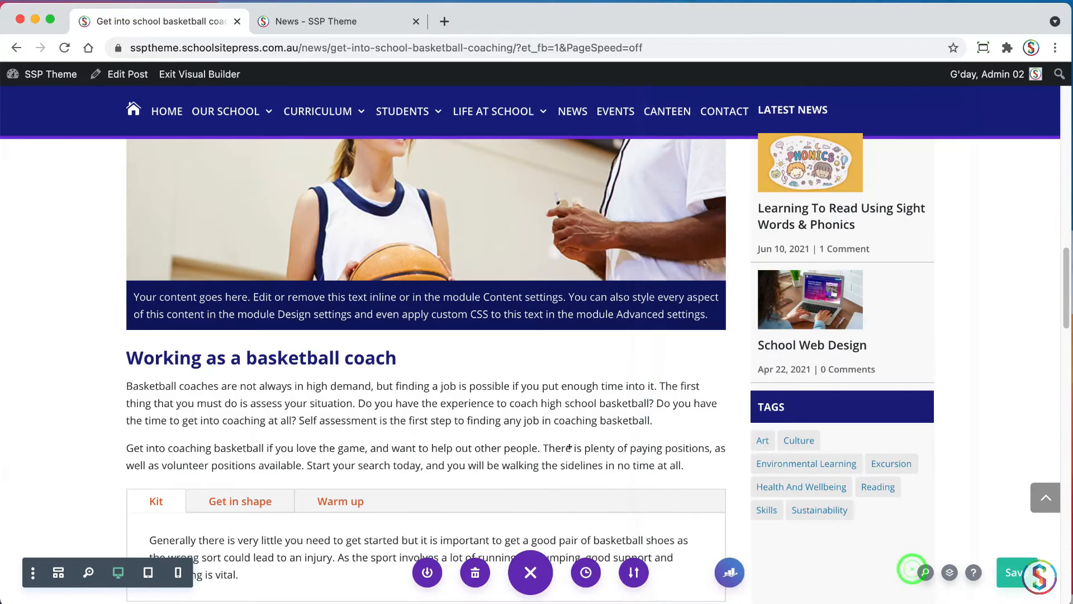
Step: Replace the placeholder caption with 'Basketball coaching talking to student.' and save
{"action": "left_click", "coordinate": [412, 302]}
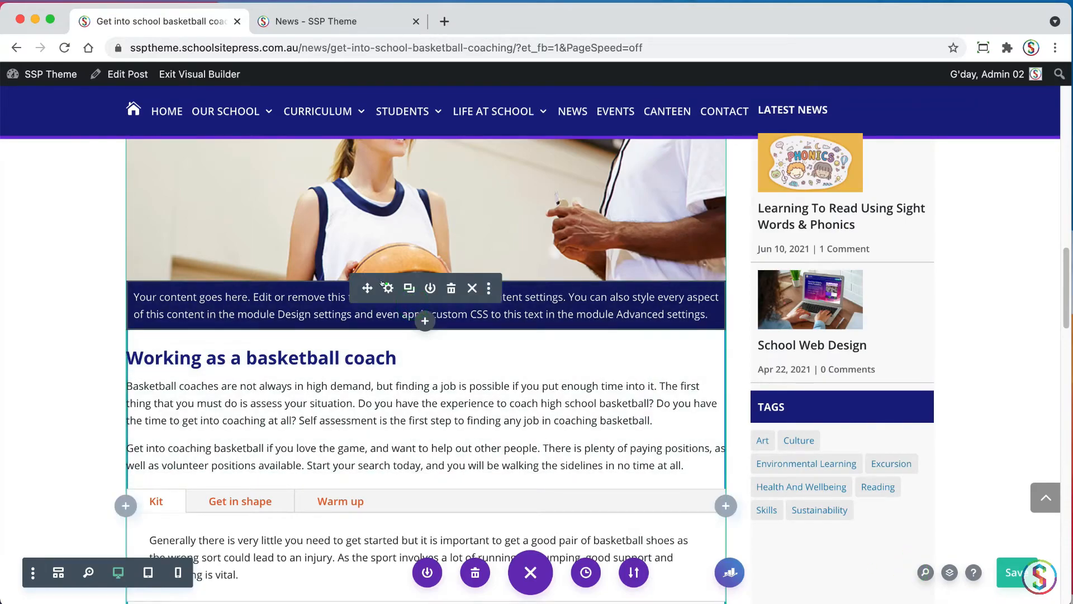
{"action": "left_click", "coordinate": [389, 287]}
{"action": "triple_click", "coordinate": [846, 474]}
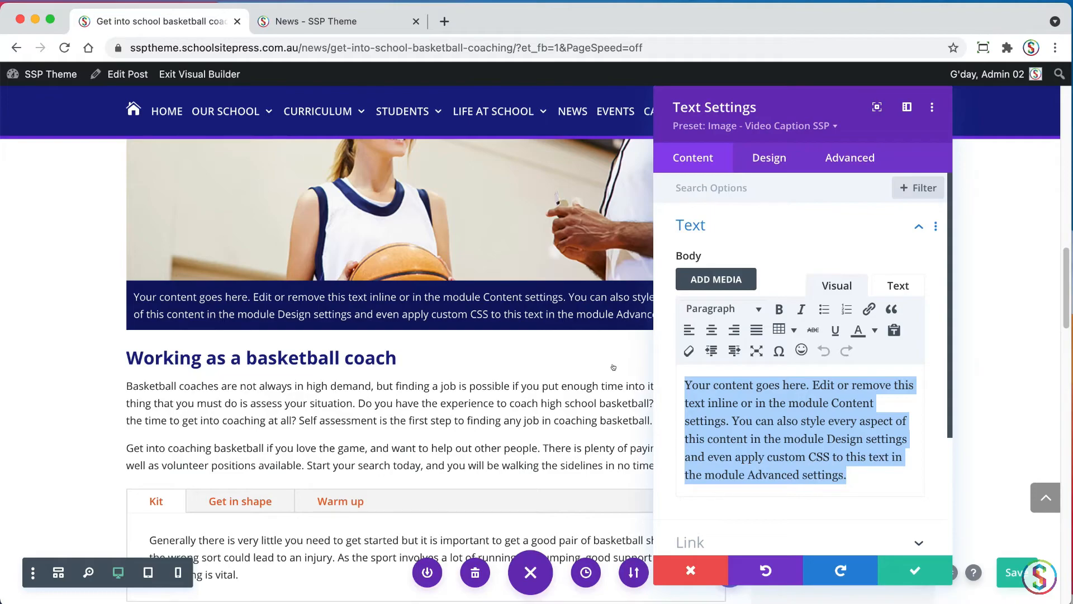
{"action": "type", "text": "Basketball coaching talking to student."}
{"action": "left_click", "coordinate": [904, 570]}
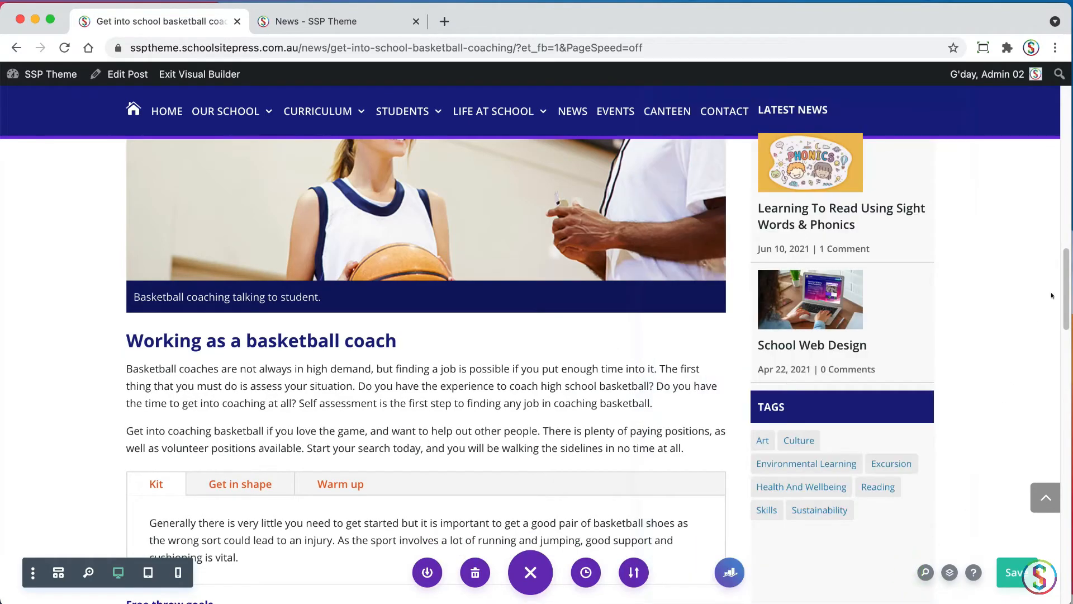
{"action": "scroll", "coordinate": [1061, 296], "scroll_direction": "down", "scroll_amount": 1}
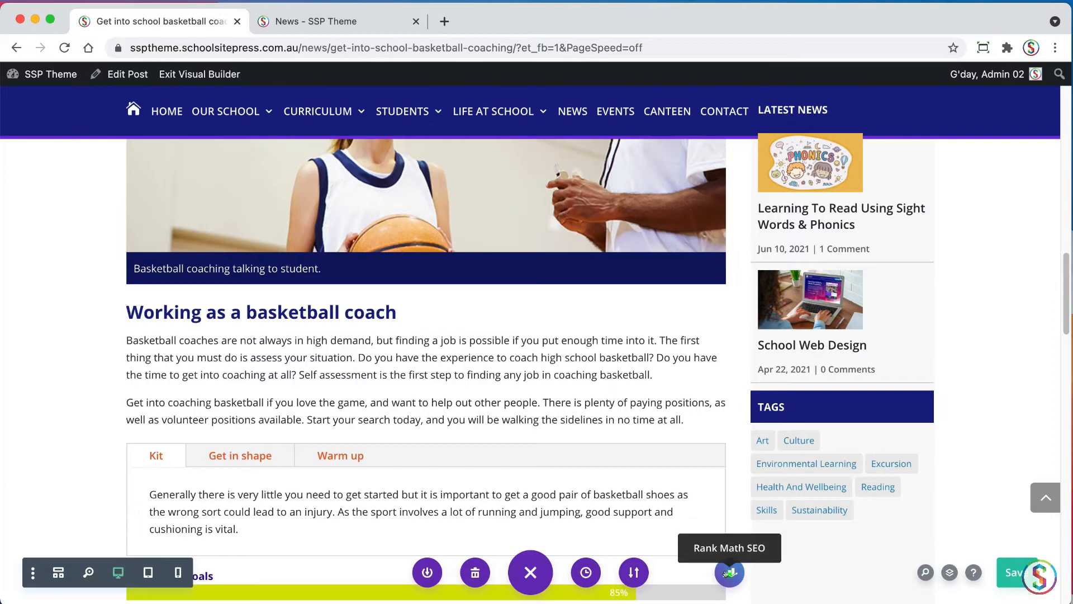
{"action": "left_click", "coordinate": [729, 572]}
{"action": "left_click_drag", "start_coordinate": [316, 316], "coordinate": [297, 191]}
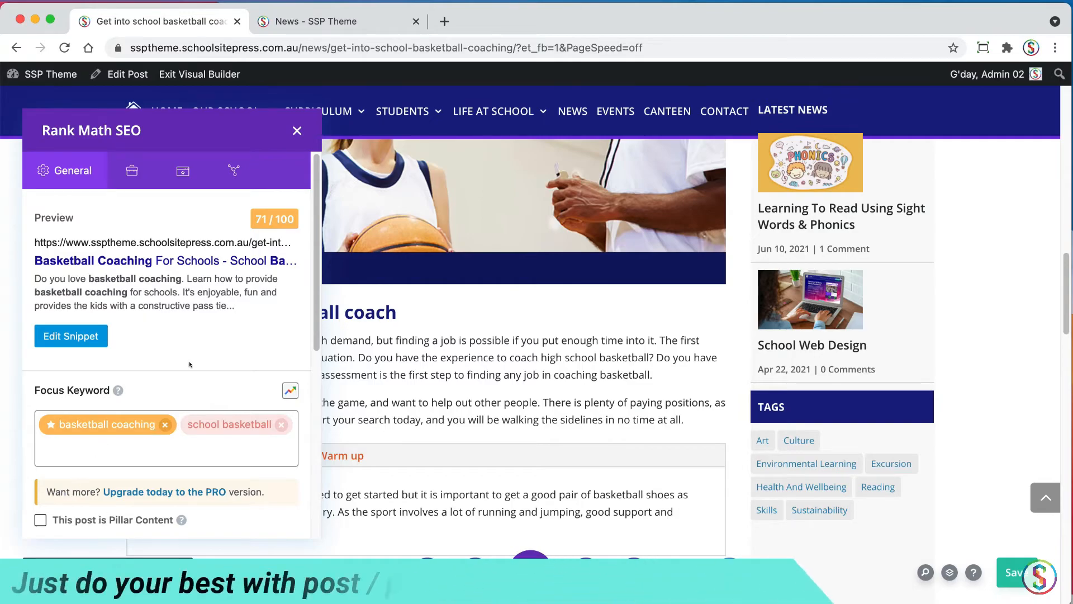
{"action": "mouse_move", "coordinate": [315, 241]}
{"action": "left_mouse_down"}
{"action": "mouse_move", "coordinate": [288, 467]}
{"action": "mouse_move", "coordinate": [313, 326]}
{"action": "mouse_move", "coordinate": [304, 238]}
{"action": "left_mouse_up"}
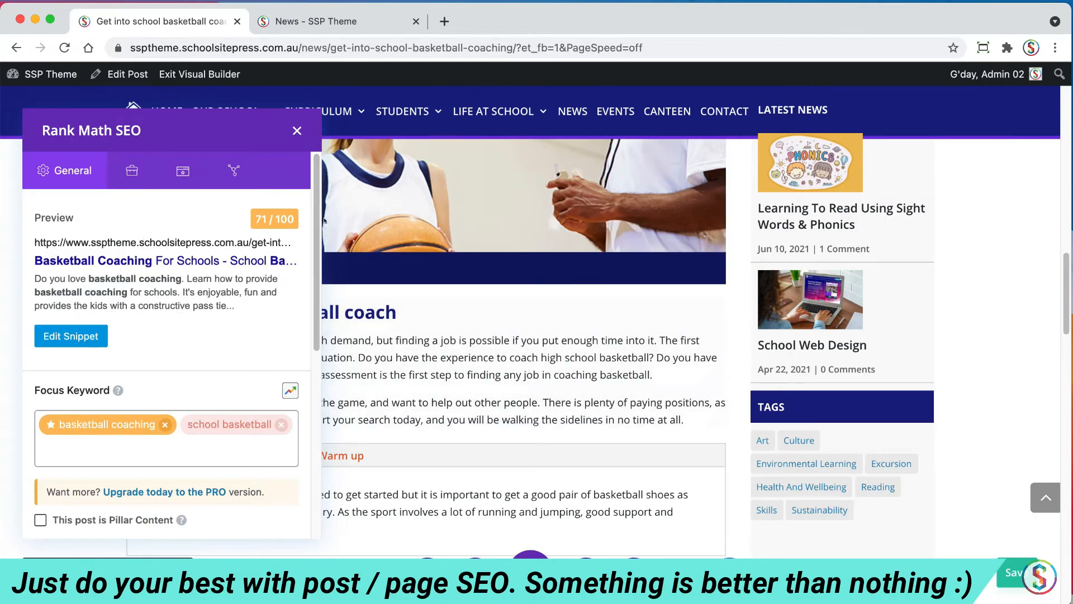
{"action": "left_click", "coordinate": [293, 130]}
{"action": "left_click_drag", "start_coordinate": [1063, 296], "coordinate": [931, 356]}
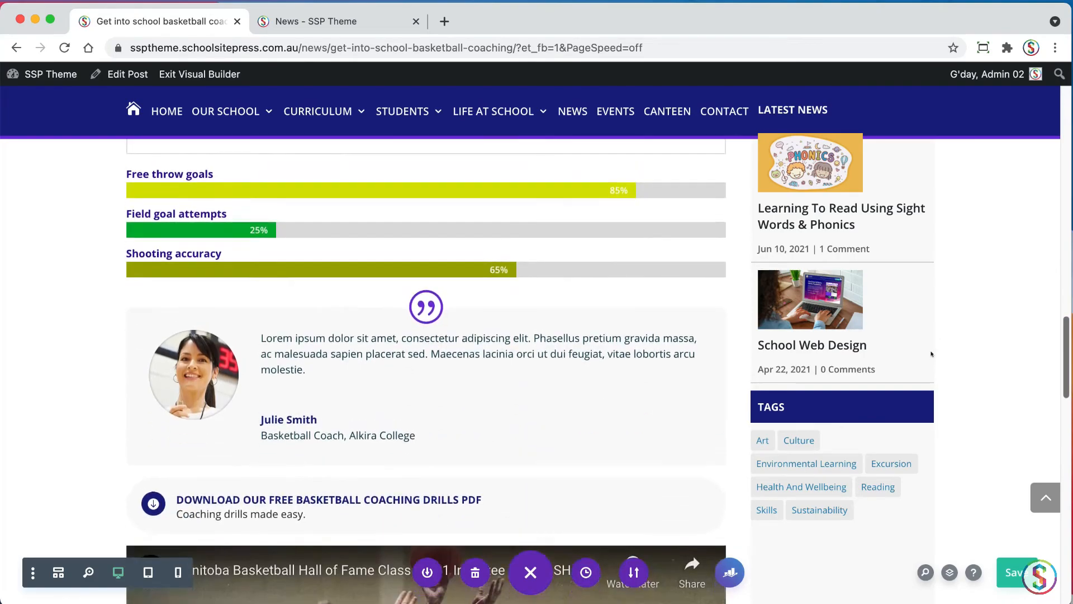
Step: Give the basketball photo gallery module the admin label 'Image Gallery' and save
{"action": "scroll", "coordinate": [345, 400], "scroll_direction": "up", "scroll_amount": 10}
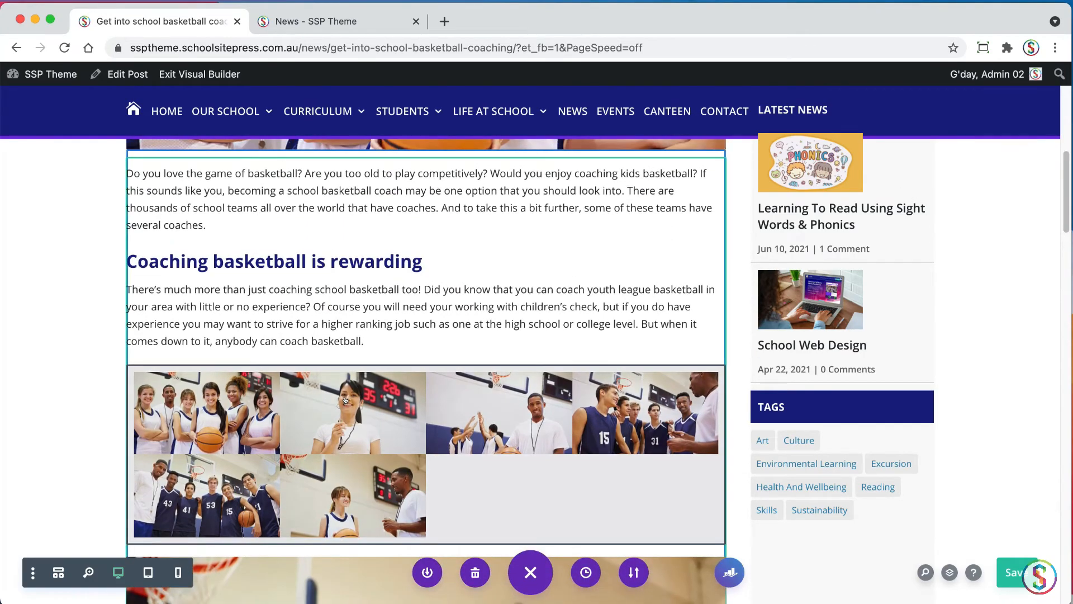
{"action": "left_click", "coordinate": [345, 401]}
{"action": "left_click", "coordinate": [387, 401]}
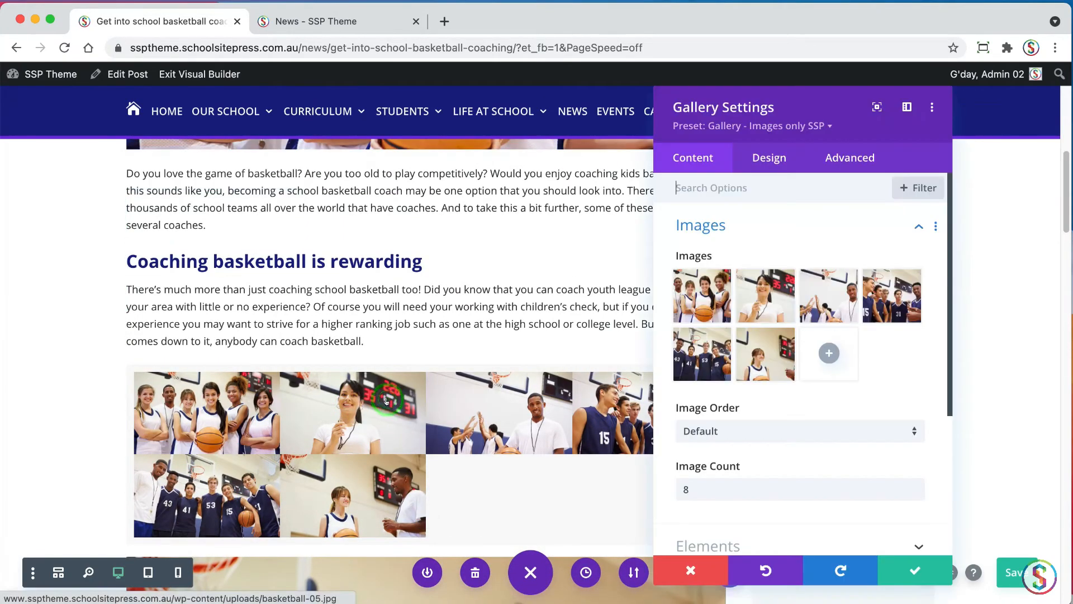
{"action": "left_click", "coordinate": [708, 219]}
{"action": "left_click", "coordinate": [698, 414]}
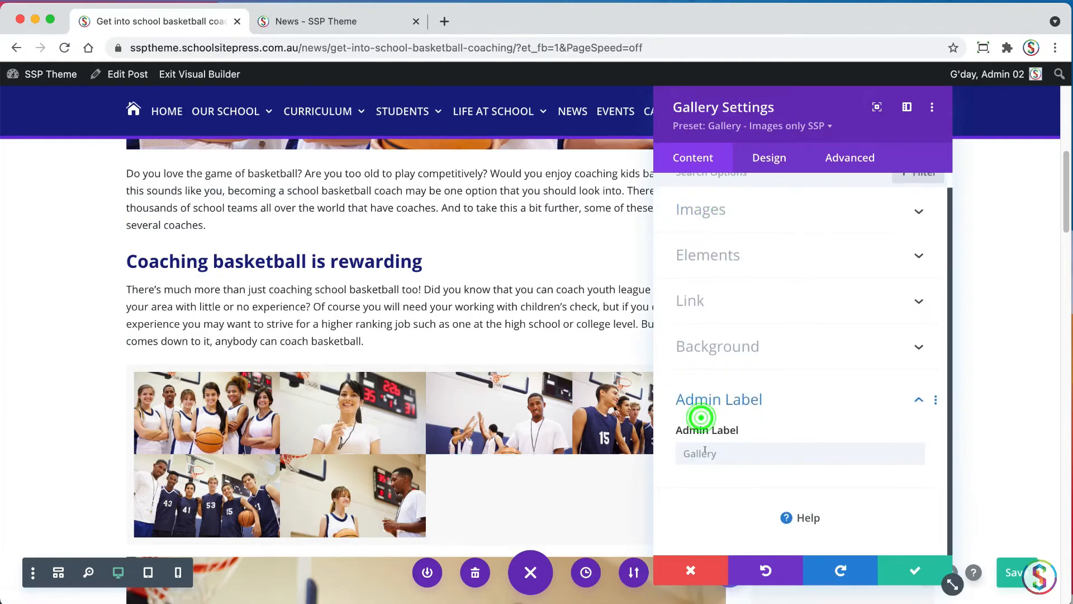
{"action": "left_click", "coordinate": [731, 451]}
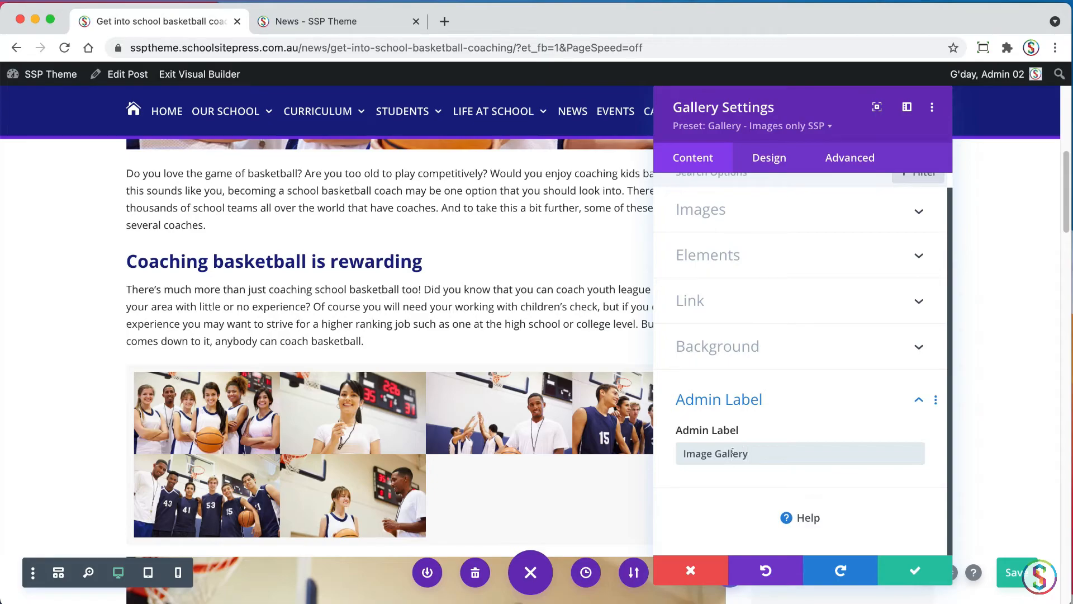
{"action": "left_click", "coordinate": [904, 569]}
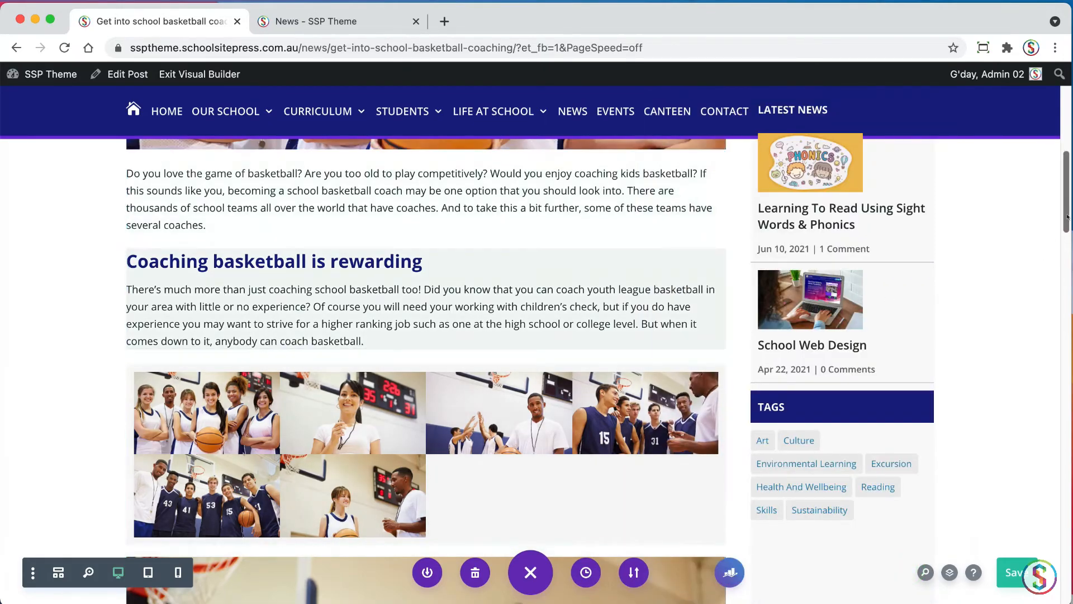
{"action": "scroll", "coordinate": [474, 307], "scroll_direction": "down", "scroll_amount": 2}
{"action": "scroll", "coordinate": [1045, 261], "scroll_direction": "down", "scroll_amount": 7}
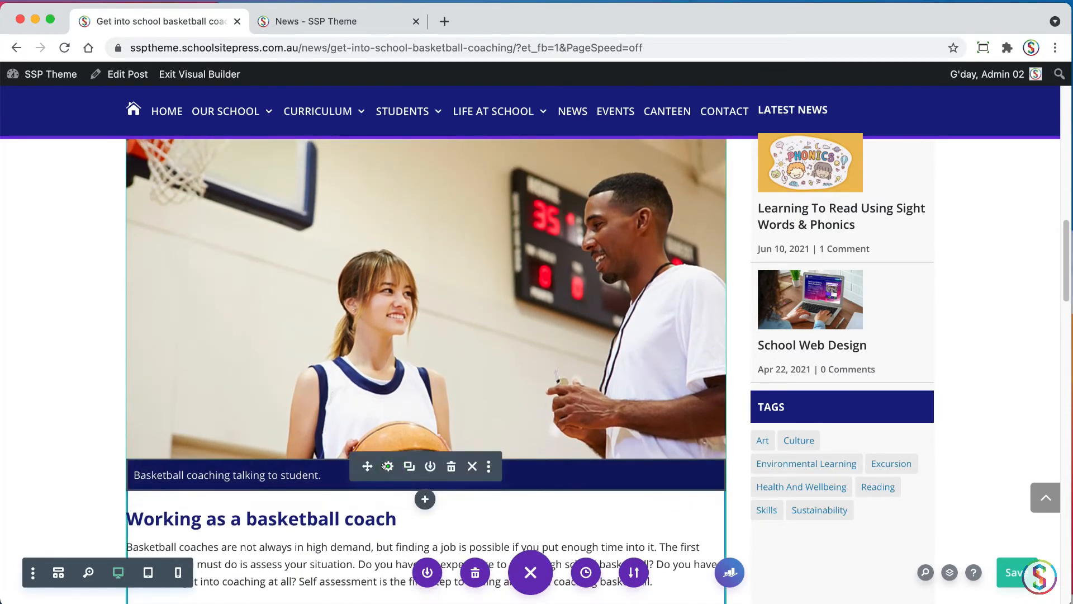
{"action": "left_click", "coordinate": [389, 465]}
{"action": "left_click", "coordinate": [700, 222]}
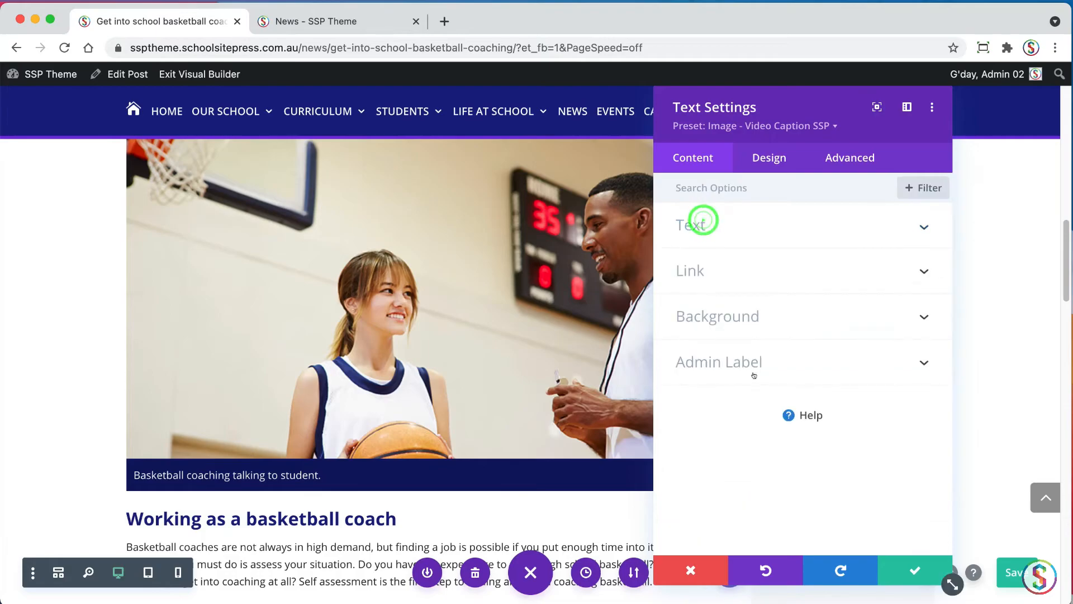
{"action": "left_click", "coordinate": [752, 368]}
{"action": "left_click", "coordinate": [730, 425]}
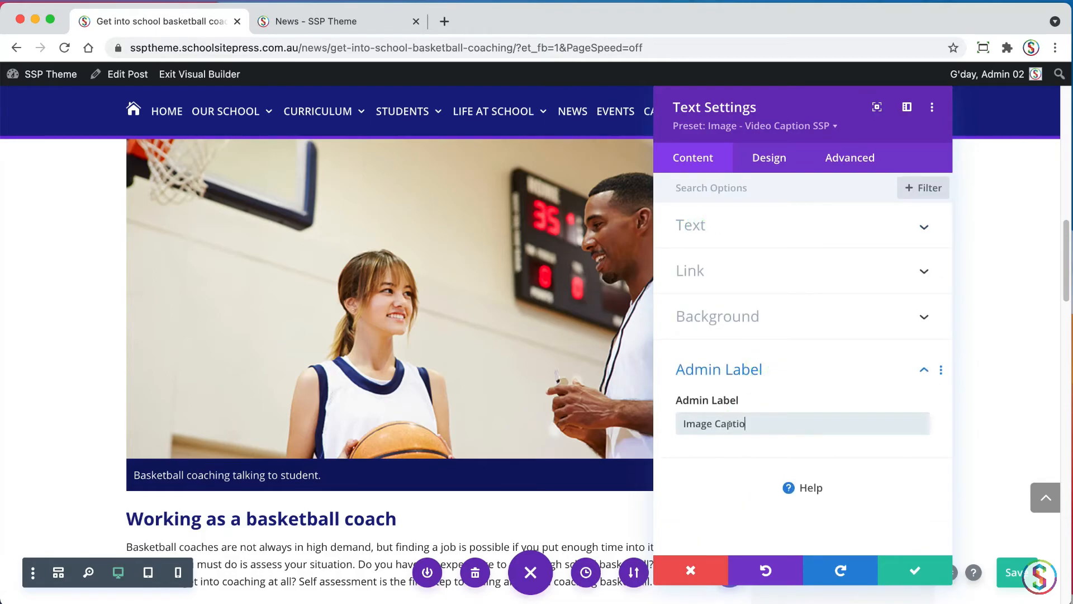
{"action": "left_click", "coordinate": [892, 565]}
{"action": "left_click_drag", "start_coordinate": [1062, 271], "coordinate": [1051, 213]}
{"action": "scroll", "coordinate": [1040, 207], "scroll_direction": "up", "scroll_amount": 10}
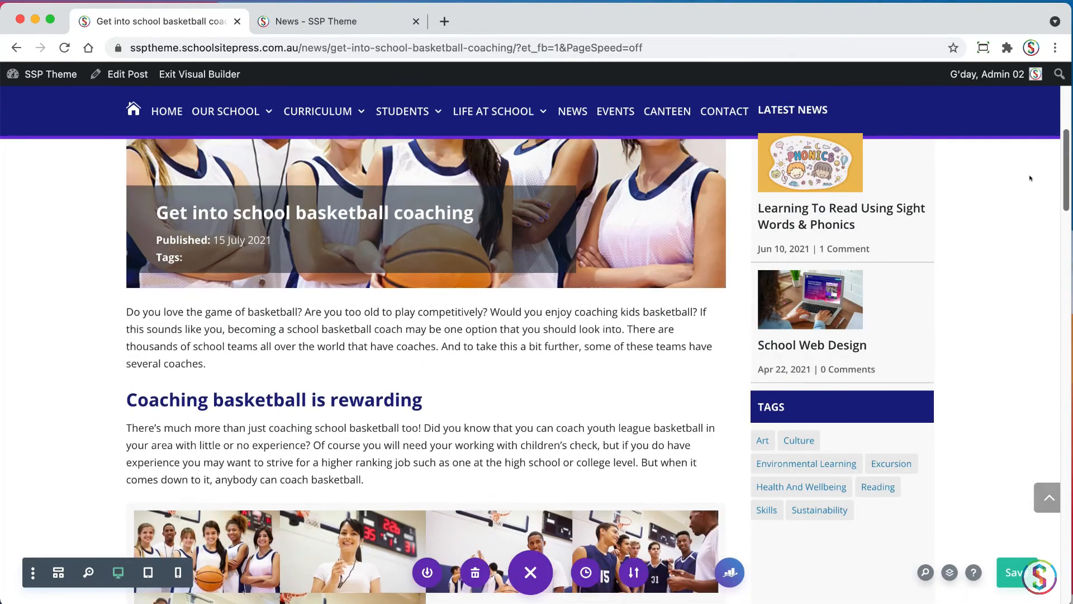
{"action": "scroll", "coordinate": [1023, 198], "scroll_direction": "down", "scroll_amount": 5}
{"action": "scroll", "coordinate": [1020, 197], "scroll_direction": "down", "scroll_amount": 15}
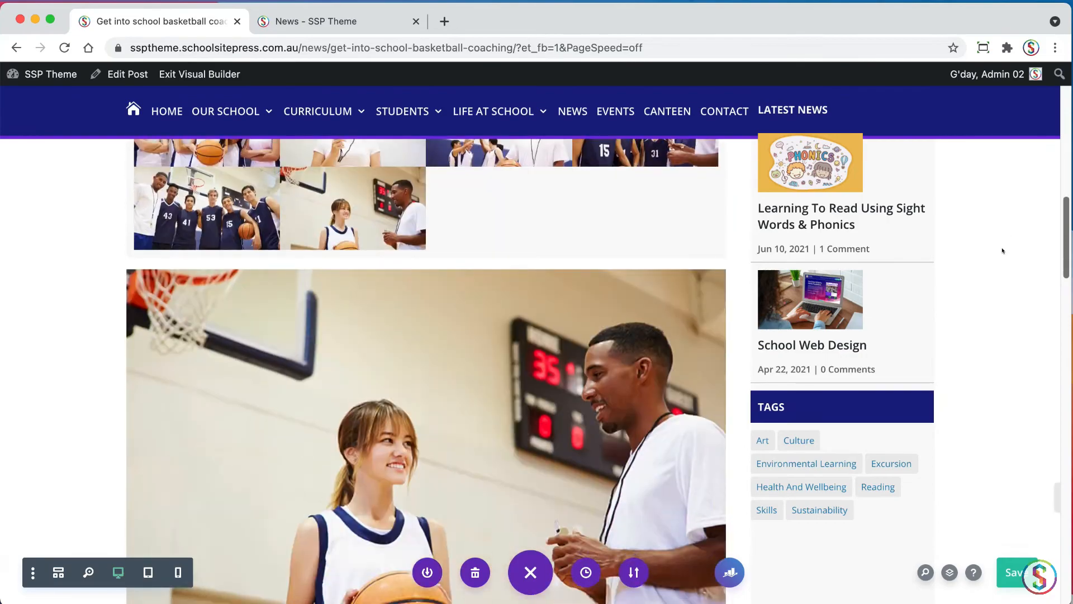
{"action": "scroll", "coordinate": [976, 329], "scroll_direction": "up", "scroll_amount": 4}
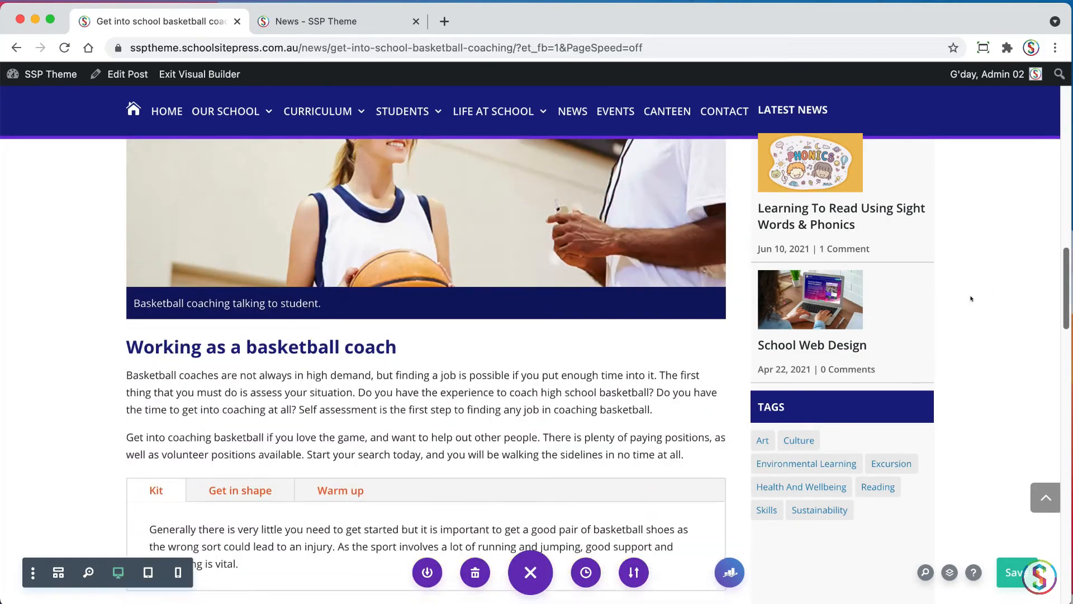
Step: In Wireframe view, drag Image and Image Caption below Tabs, then return to Desktop view
{"action": "left_click", "coordinate": [56, 571]}
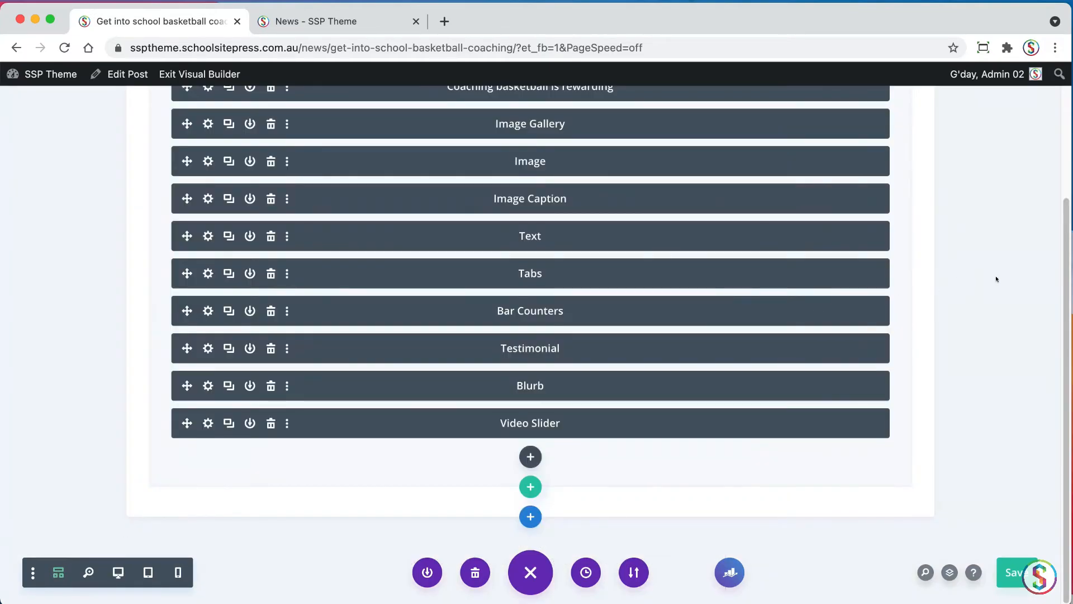
{"action": "scroll", "coordinate": [995, 278], "scroll_direction": "up", "scroll_amount": 3}
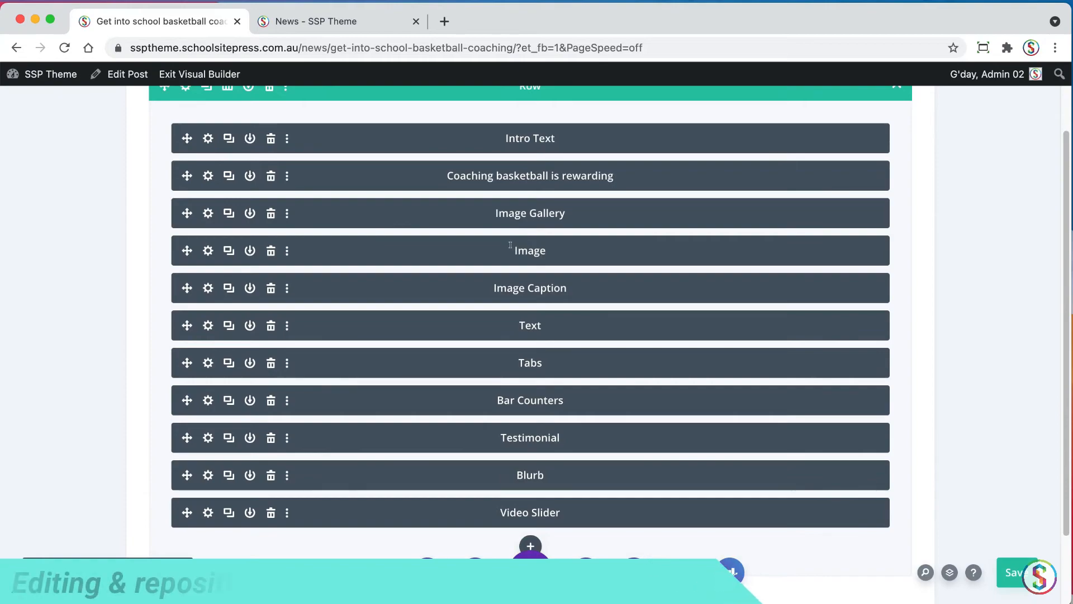
{"action": "left_click_drag", "start_coordinate": [316, 248], "coordinate": [336, 366]}
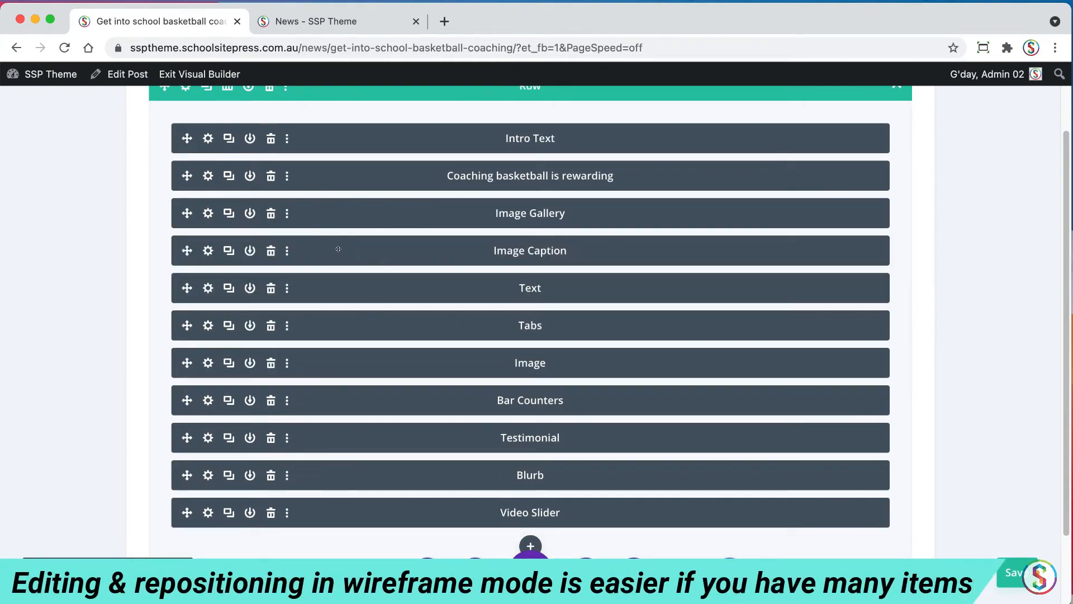
{"action": "left_click_drag", "start_coordinate": [336, 248], "coordinate": [344, 361]}
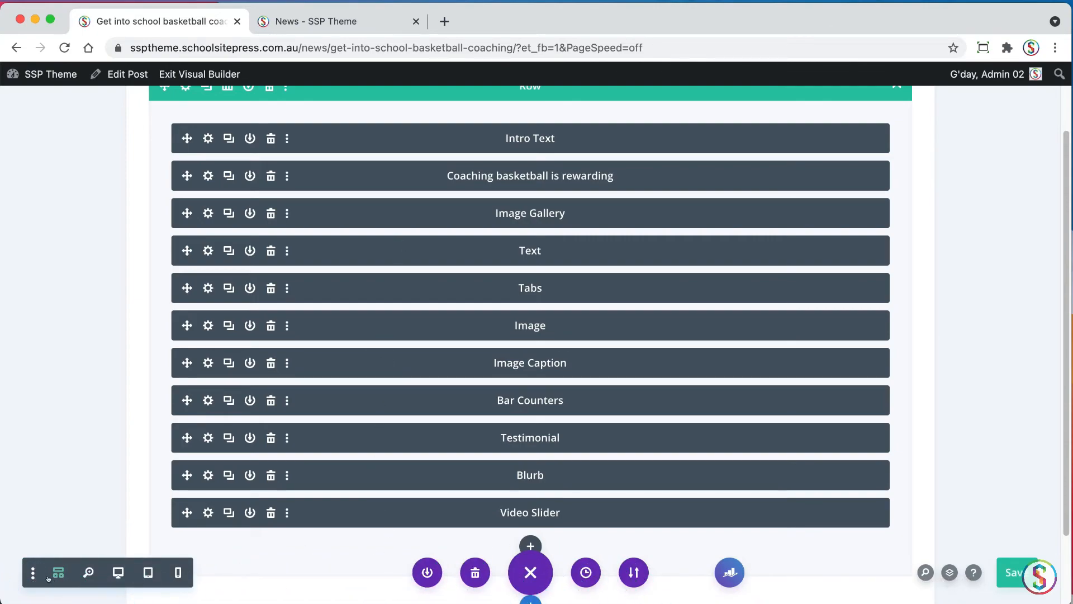
{"action": "left_click", "coordinate": [118, 572]}
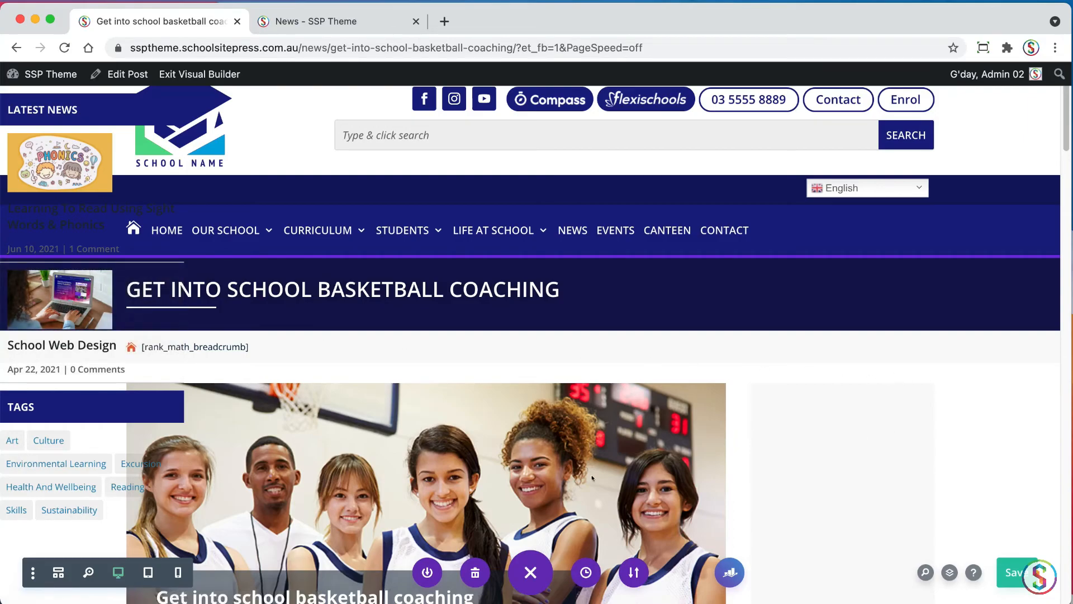
{"action": "left_click", "coordinate": [146, 572]}
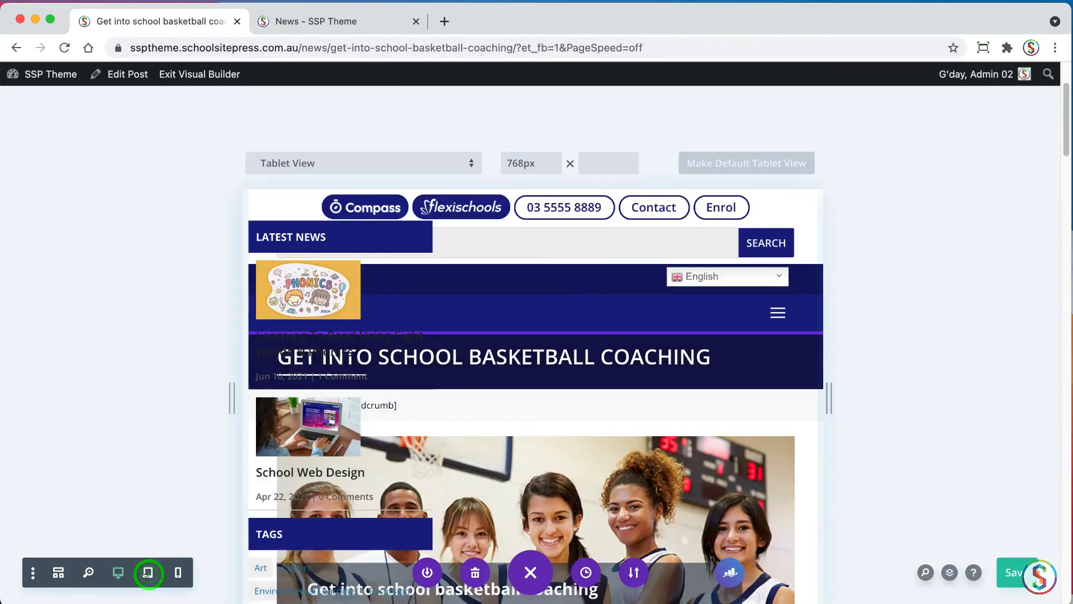
{"action": "left_click", "coordinate": [118, 572]}
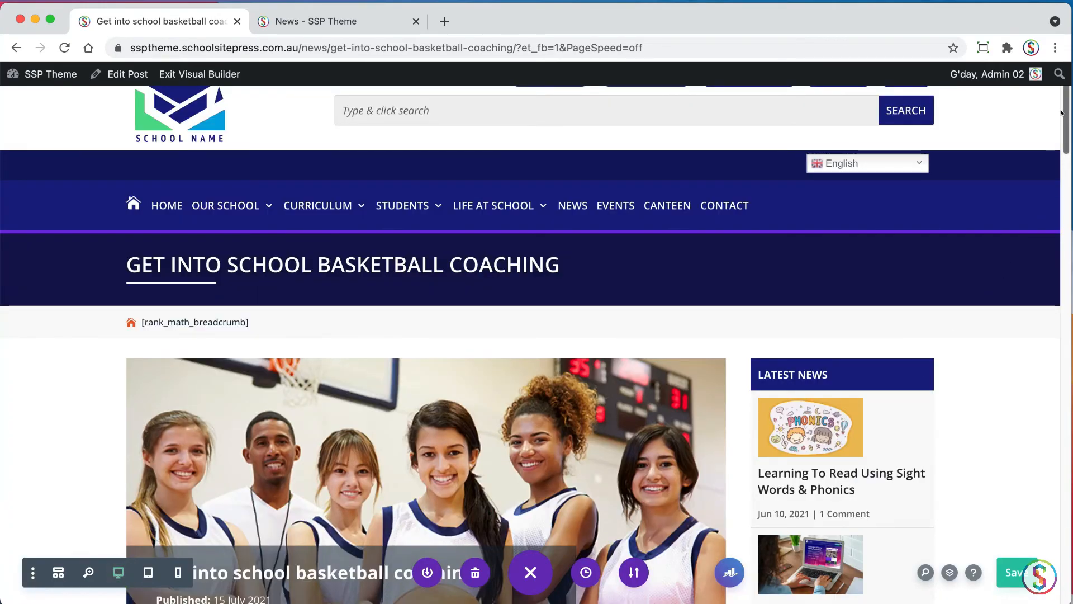
{"action": "left_click_drag", "start_coordinate": [1064, 107], "coordinate": [992, 107]}
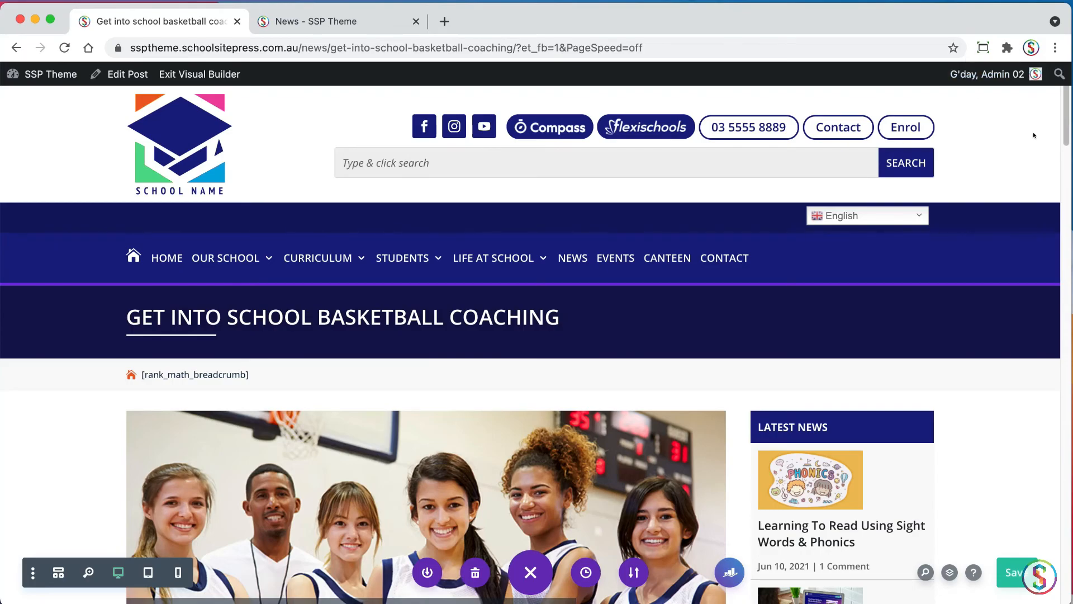
{"action": "scroll", "coordinate": [1064, 131], "scroll_direction": "down", "scroll_amount": 8}
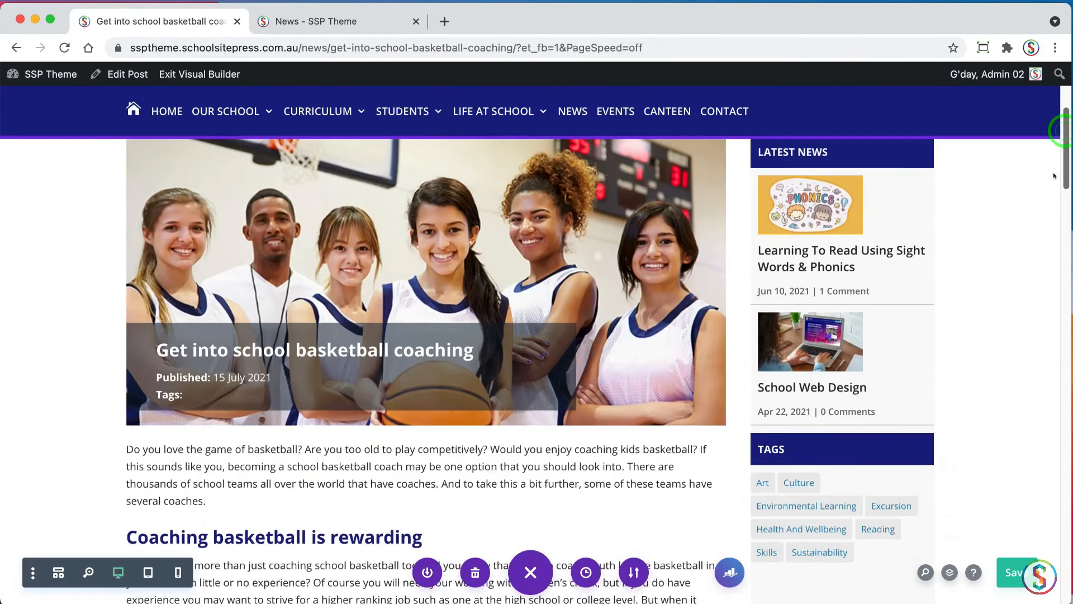
{"action": "scroll", "coordinate": [1032, 210], "scroll_direction": "up", "scroll_amount": 2}
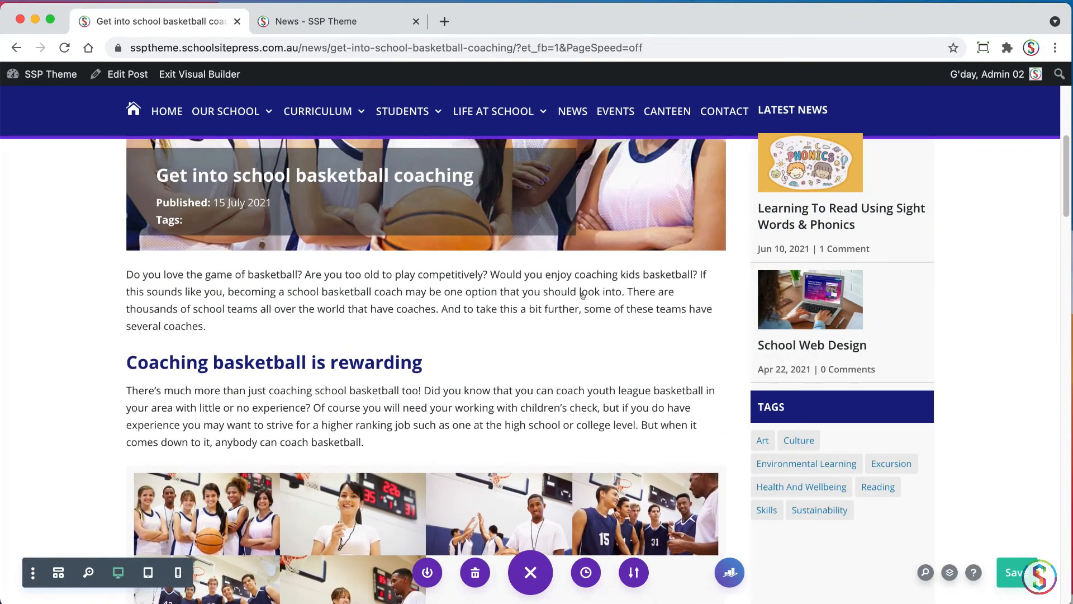
Step: Insert the saved library Table below the 'Coaching basketball is rewarding' text and open its settings
{"action": "left_click", "coordinate": [408, 300]}
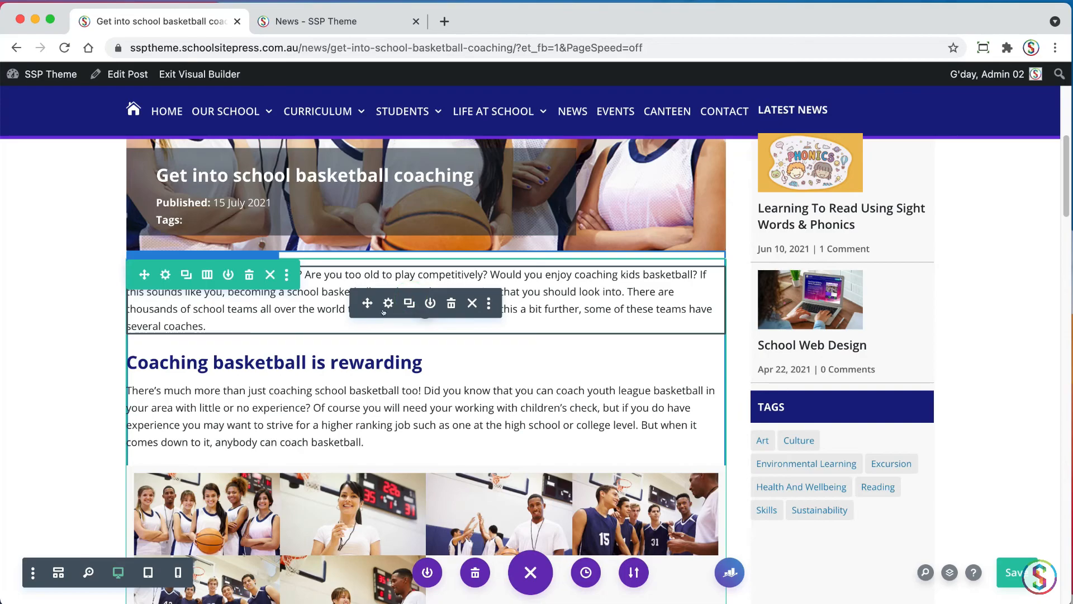
{"action": "left_click", "coordinate": [422, 421]}
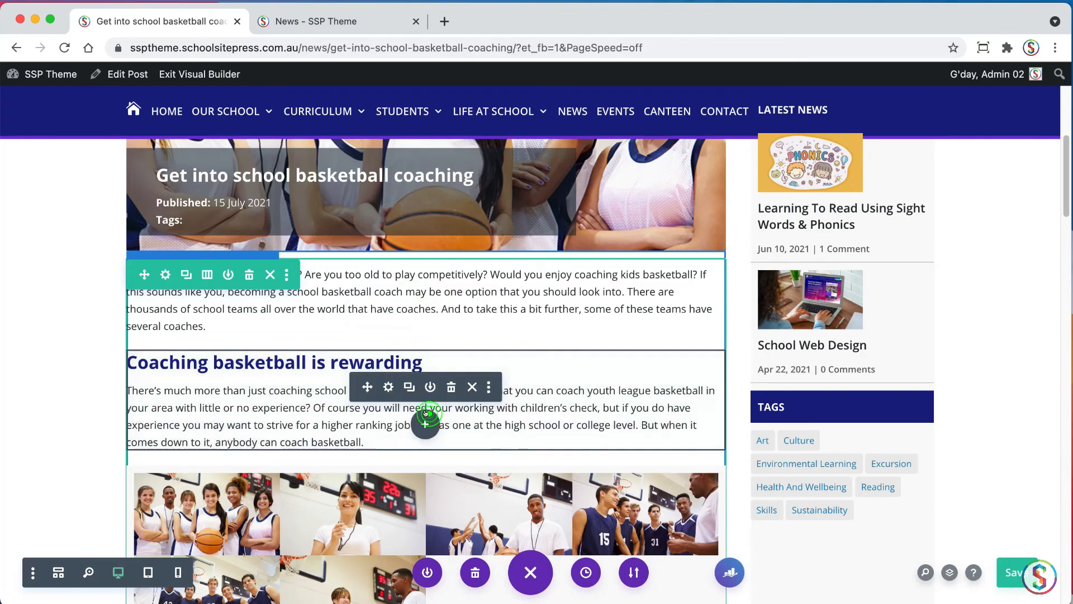
{"action": "left_click", "coordinate": [424, 424]}
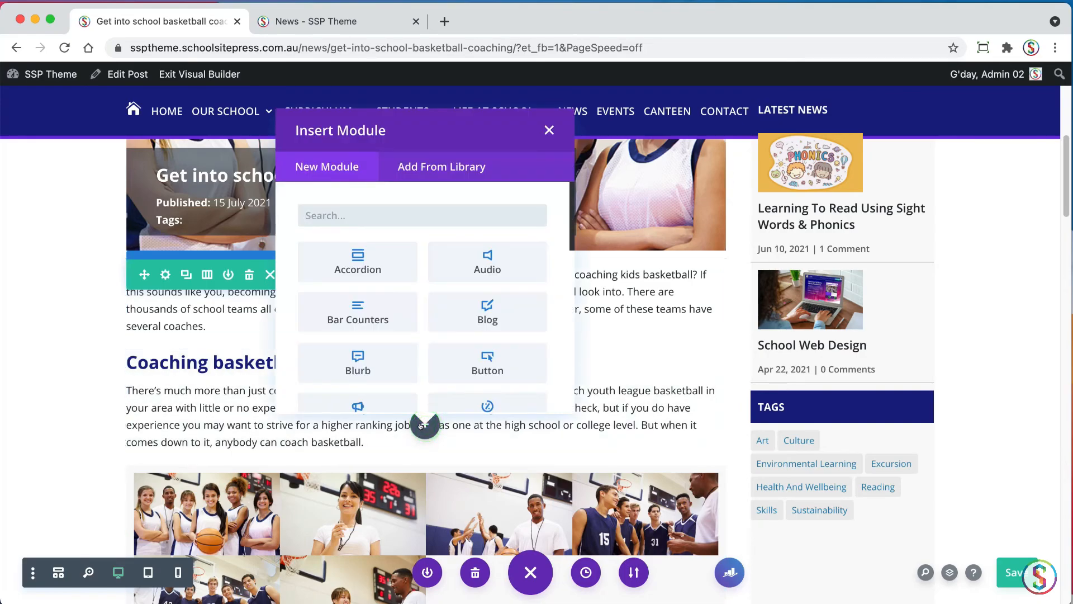
{"action": "left_click", "coordinate": [436, 168]}
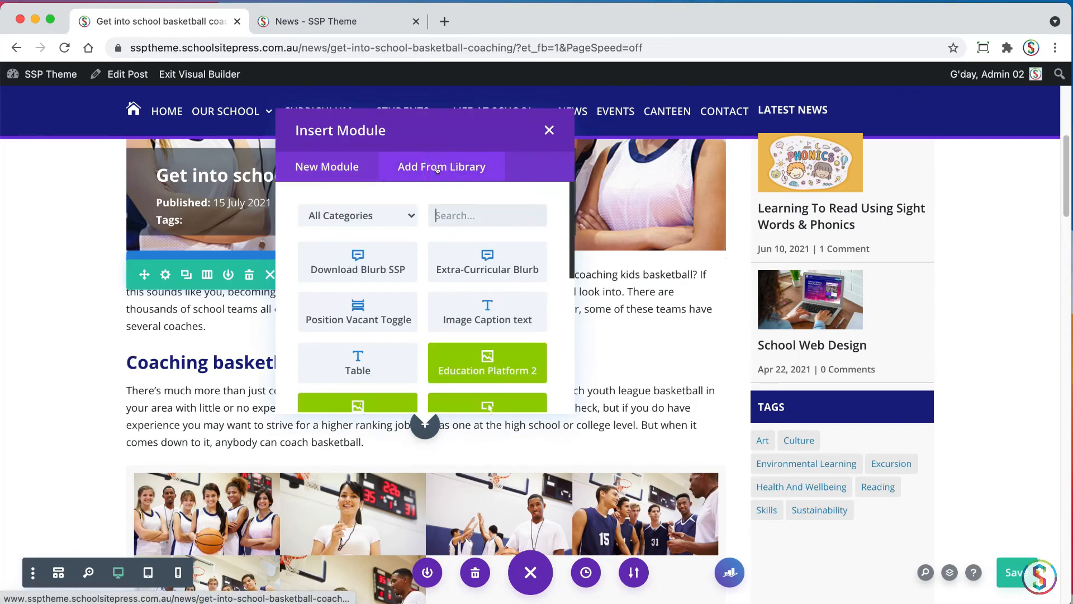
{"action": "left_click", "coordinate": [355, 372]}
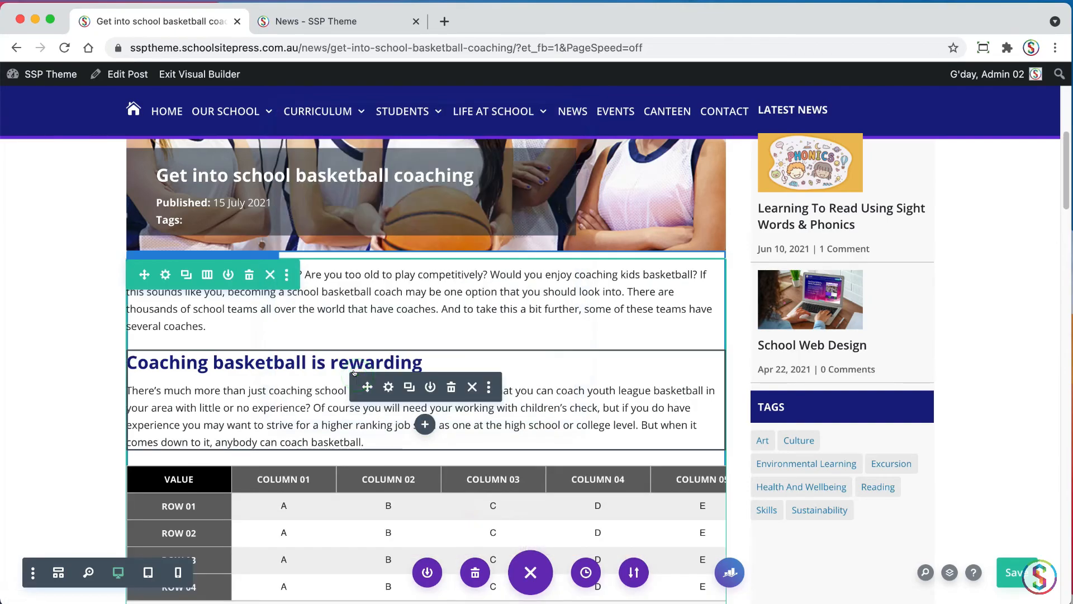
{"action": "scroll", "coordinate": [420, 343], "scroll_direction": "down", "scroll_amount": 3}
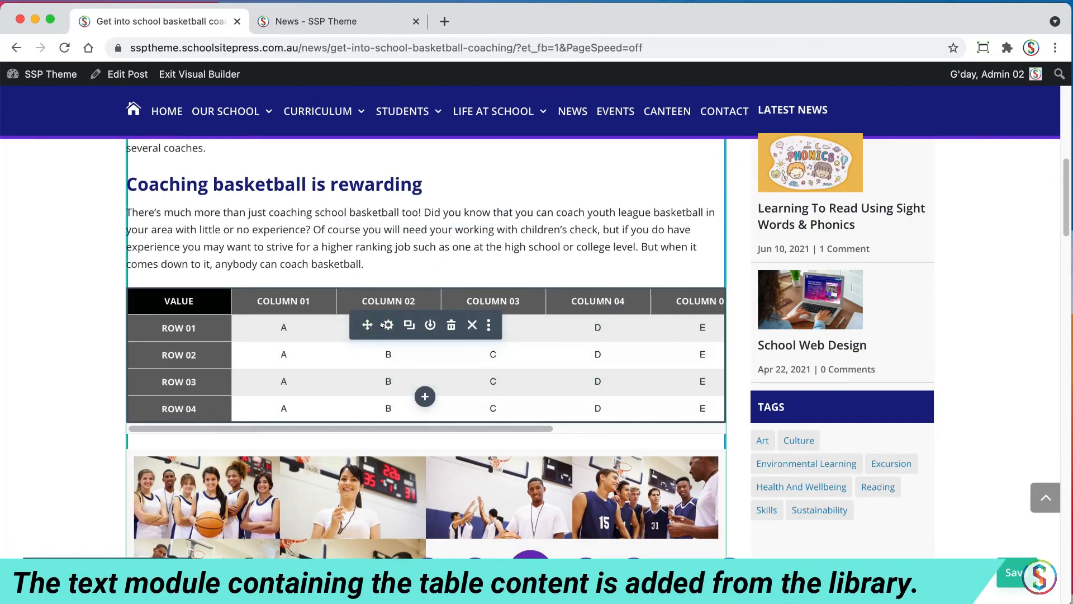
{"action": "left_click", "coordinate": [388, 325]}
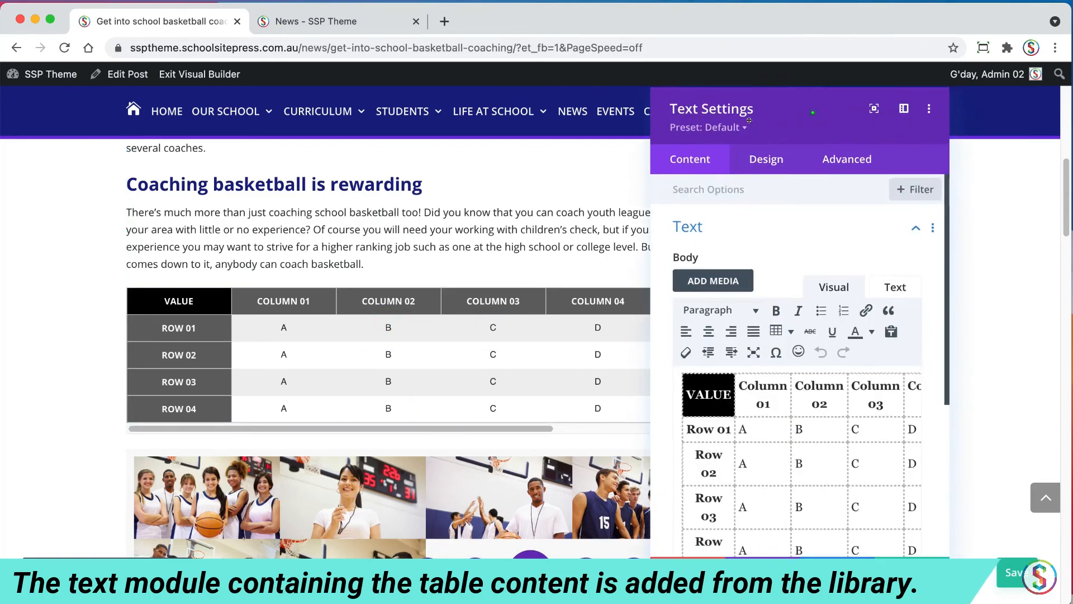
Step: Move and widen the Text Settings panel to inspect all seven table columns
{"action": "left_click_drag", "start_coordinate": [828, 115], "coordinate": [340, 116]}
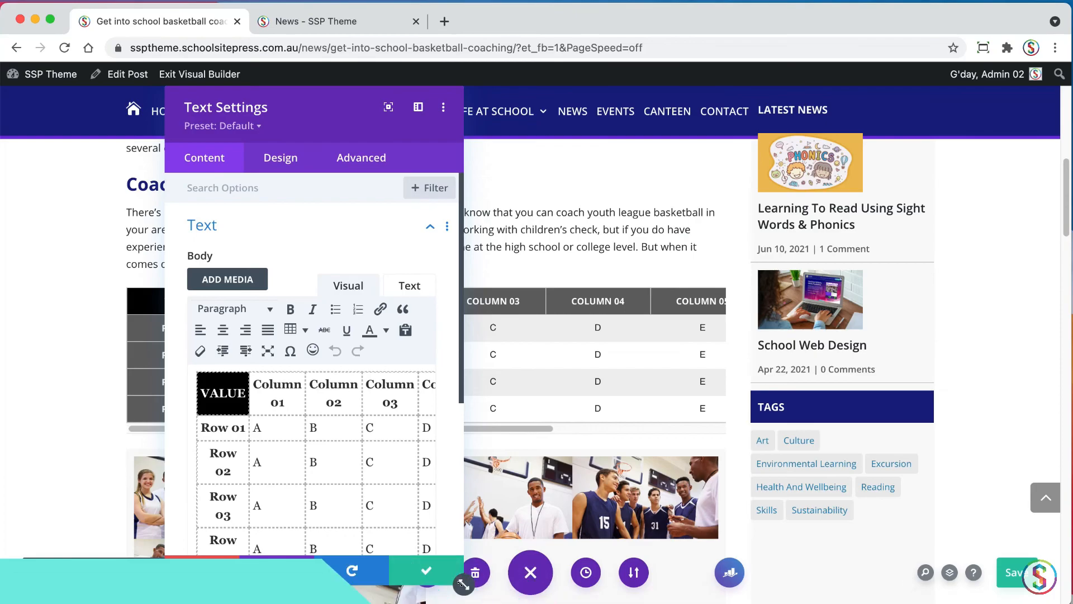
{"action": "left_click_drag", "start_coordinate": [464, 570], "coordinate": [950, 566]}
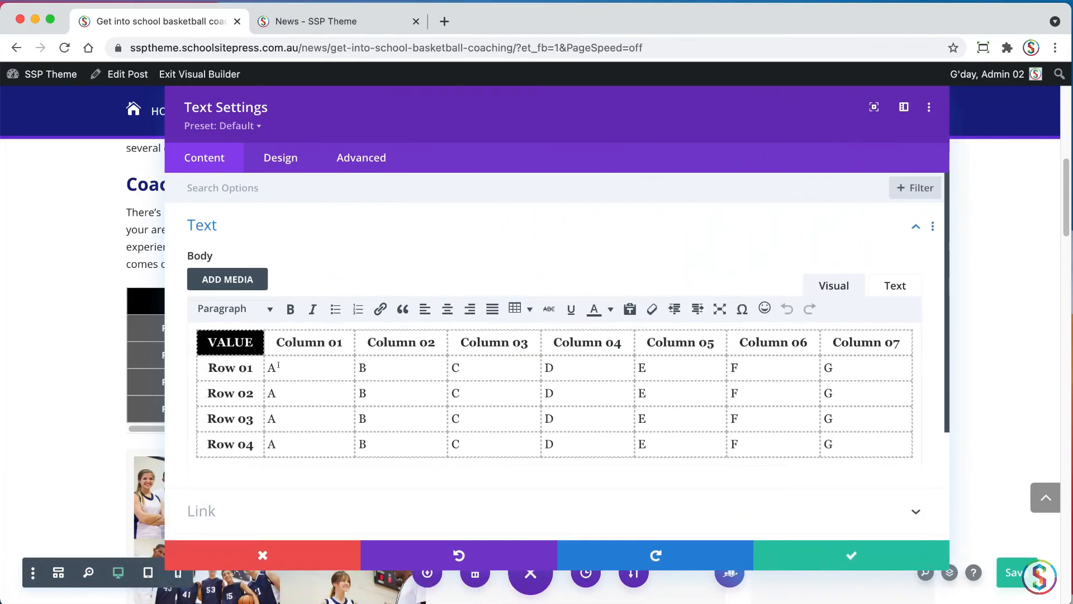
{"action": "left_click_drag", "start_coordinate": [343, 110], "coordinate": [363, 119]}
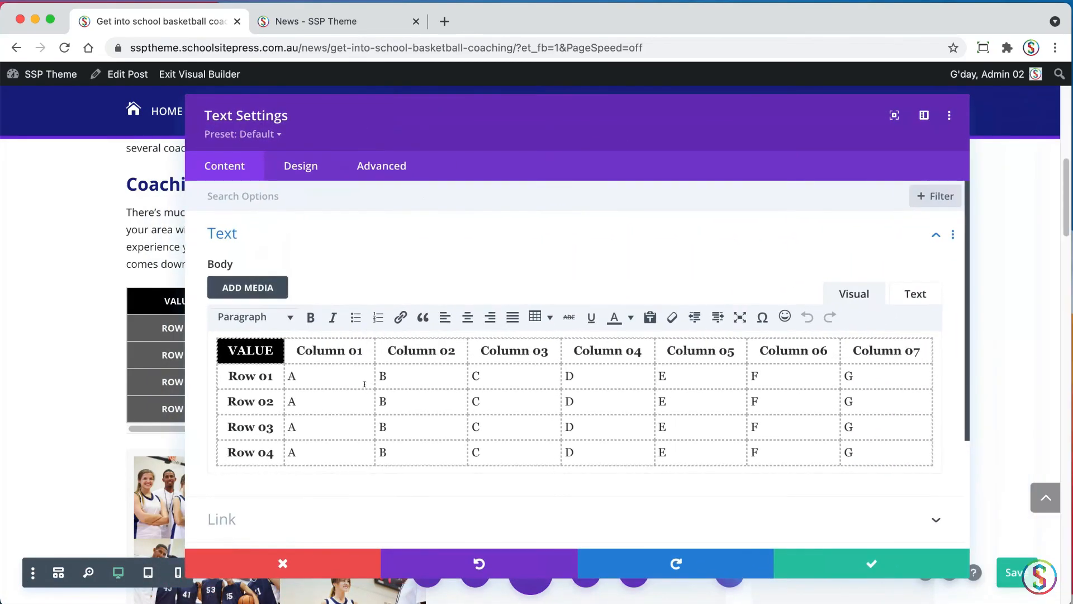
{"action": "left_click", "coordinate": [361, 351]}
{"action": "left_click_drag", "start_coordinate": [362, 350], "coordinate": [238, 377]}
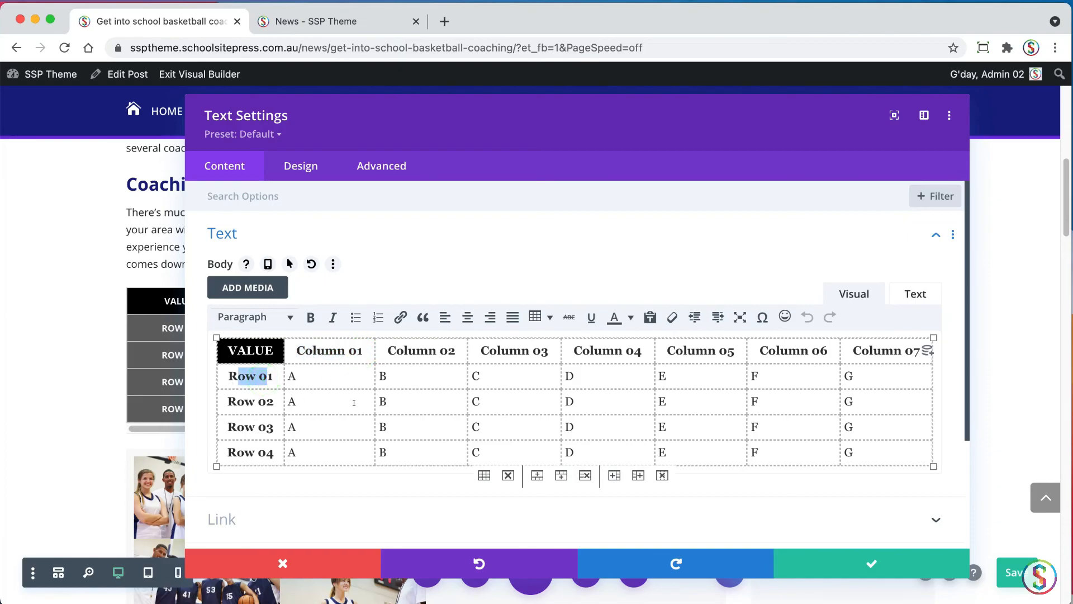
{"action": "left_click", "coordinate": [329, 375]}
{"action": "left_click", "coordinate": [443, 402]}
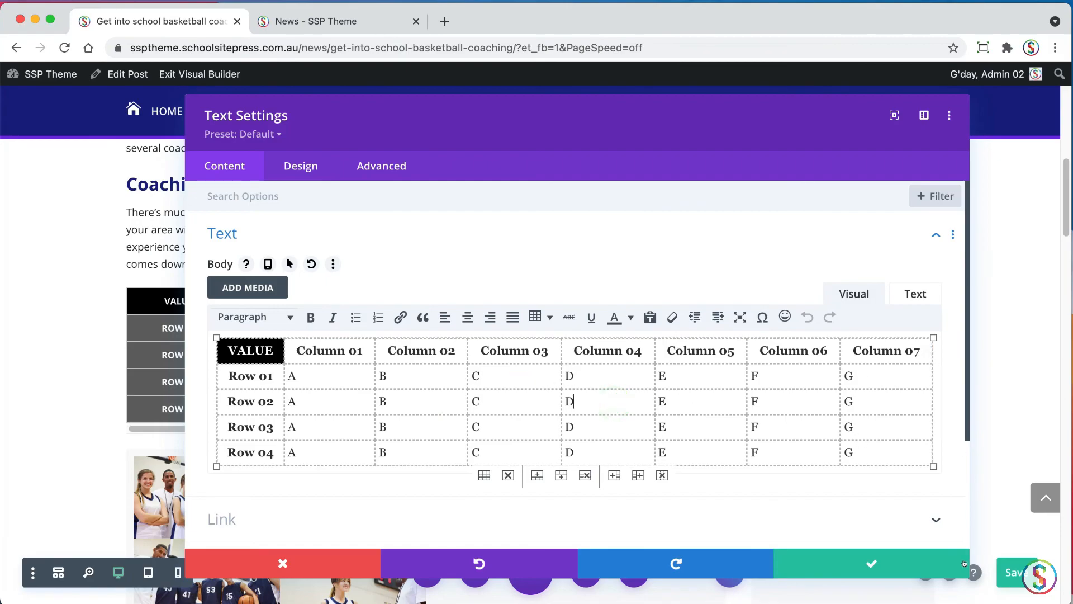
Step: Close the table settings, leaving the table unchanged
{"action": "left_click", "coordinate": [893, 563]}
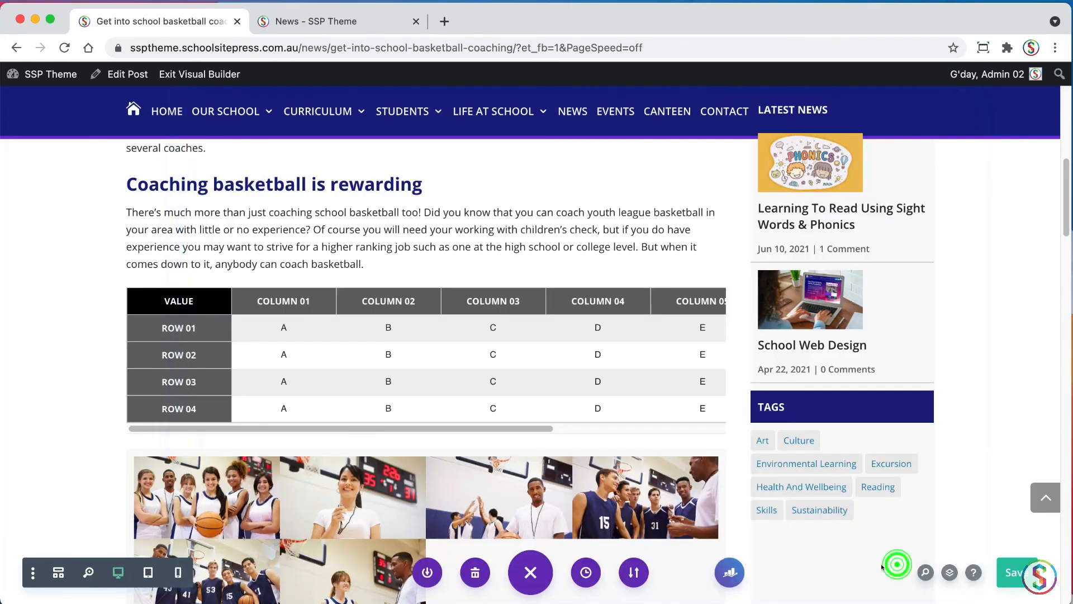
{"action": "mouse_move", "coordinate": [207, 428]}
{"action": "left_mouse_down"}
{"action": "mouse_move", "coordinate": [341, 428]}
{"action": "mouse_move", "coordinate": [195, 429]}
{"action": "left_mouse_up"}
{"action": "left_click_drag", "start_coordinate": [1068, 234], "coordinate": [1065, 228]}
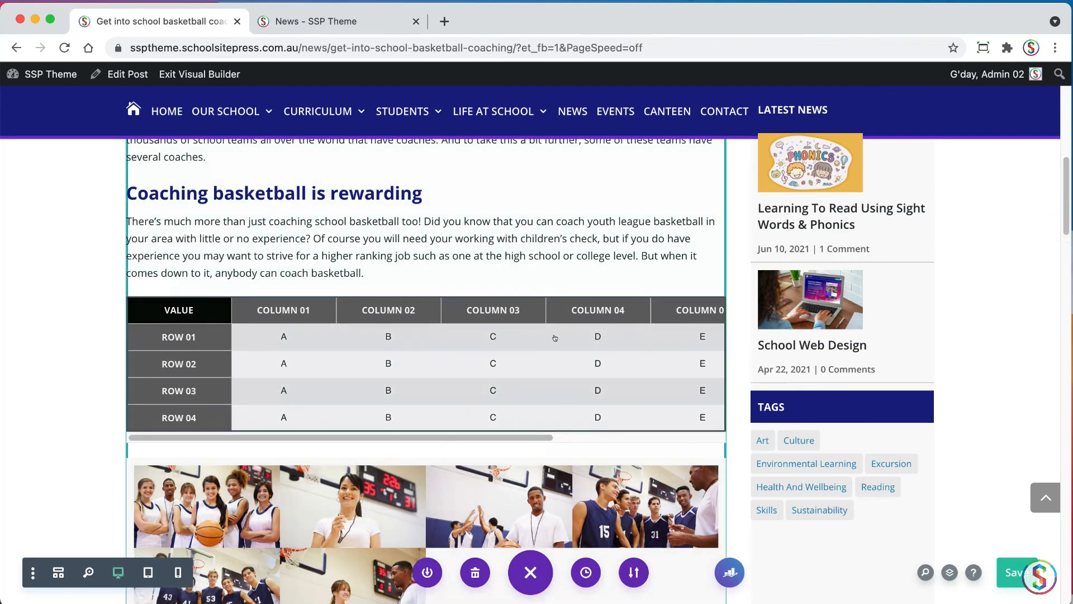
{"action": "left_click_drag", "start_coordinate": [1063, 226], "coordinate": [1063, 155]}
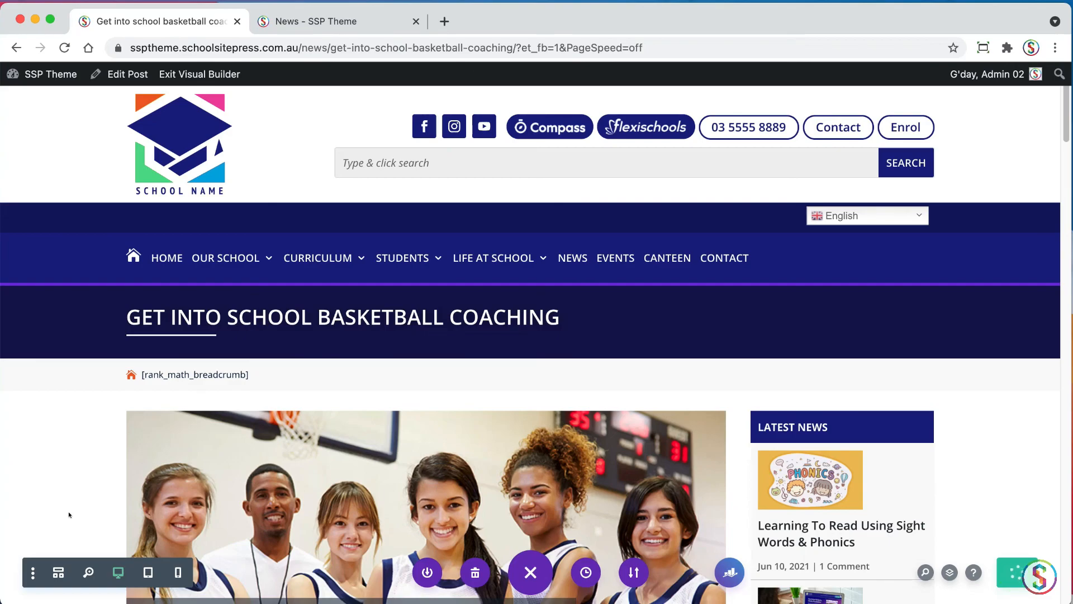
Step: Exit the Visual Builder and scroll the live post down to the VALUE/Column table
{"action": "left_click", "coordinate": [220, 74]}
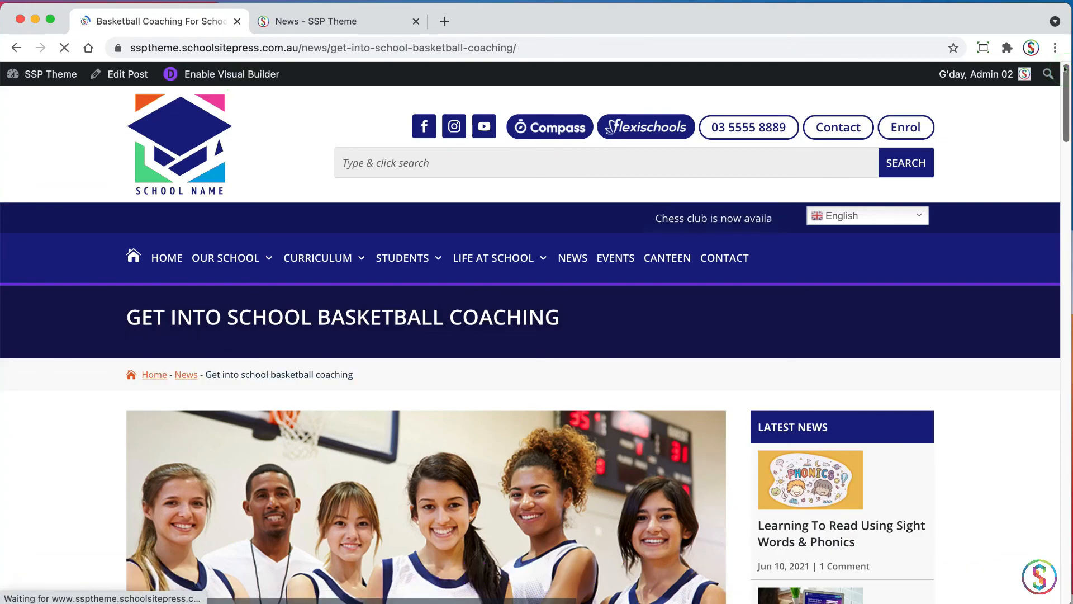
{"action": "scroll", "coordinate": [1056, 73], "scroll_direction": "down", "scroll_amount": 5}
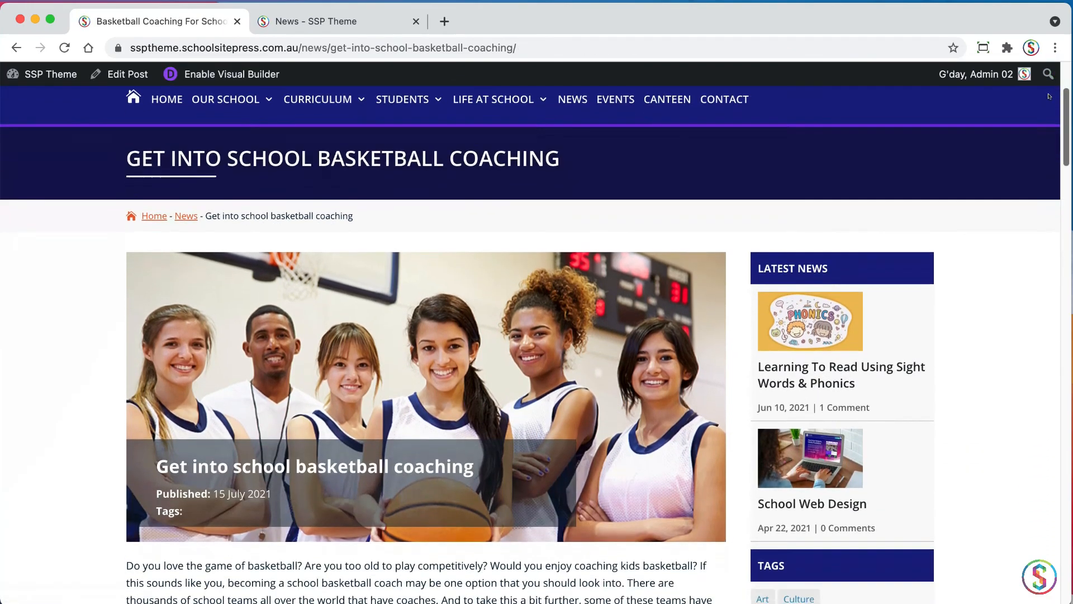
{"action": "scroll", "coordinate": [1046, 109], "scroll_direction": "down", "scroll_amount": 5}
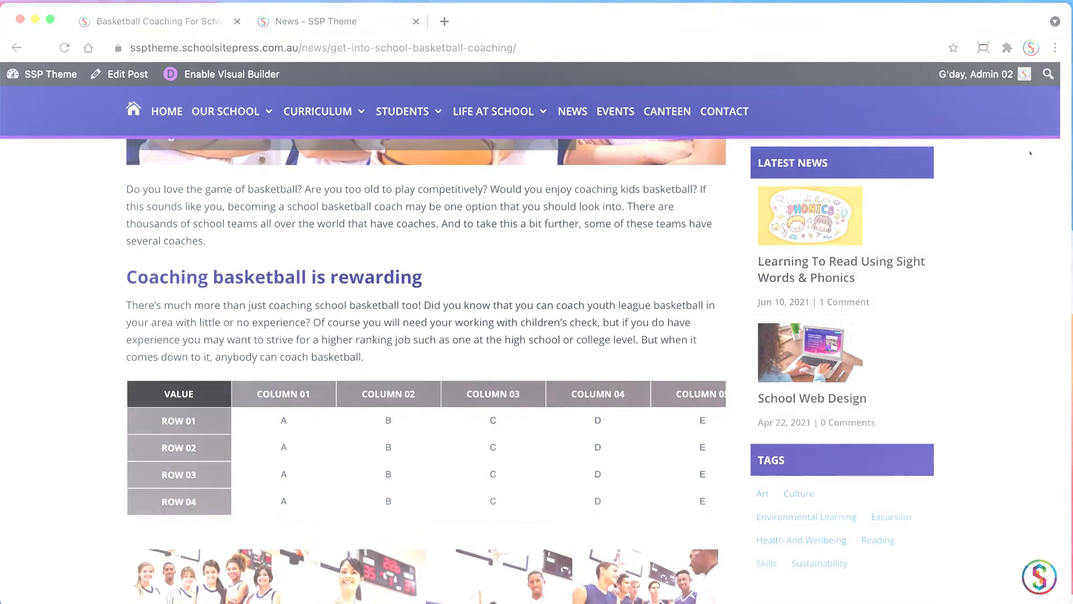
{"action": "scroll", "coordinate": [1030, 153], "scroll_direction": "down", "scroll_amount": 2}
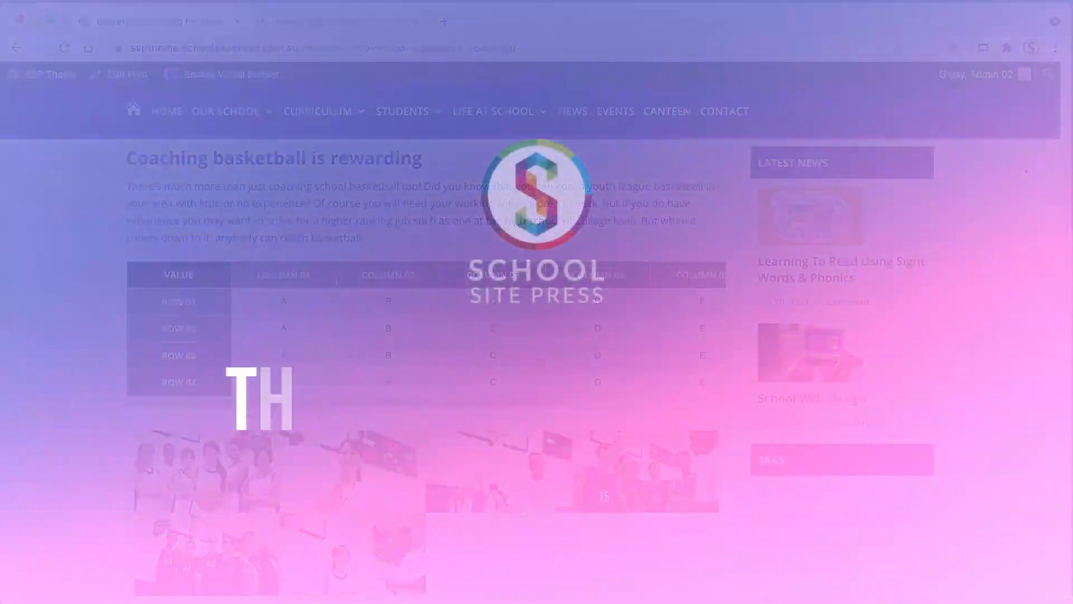